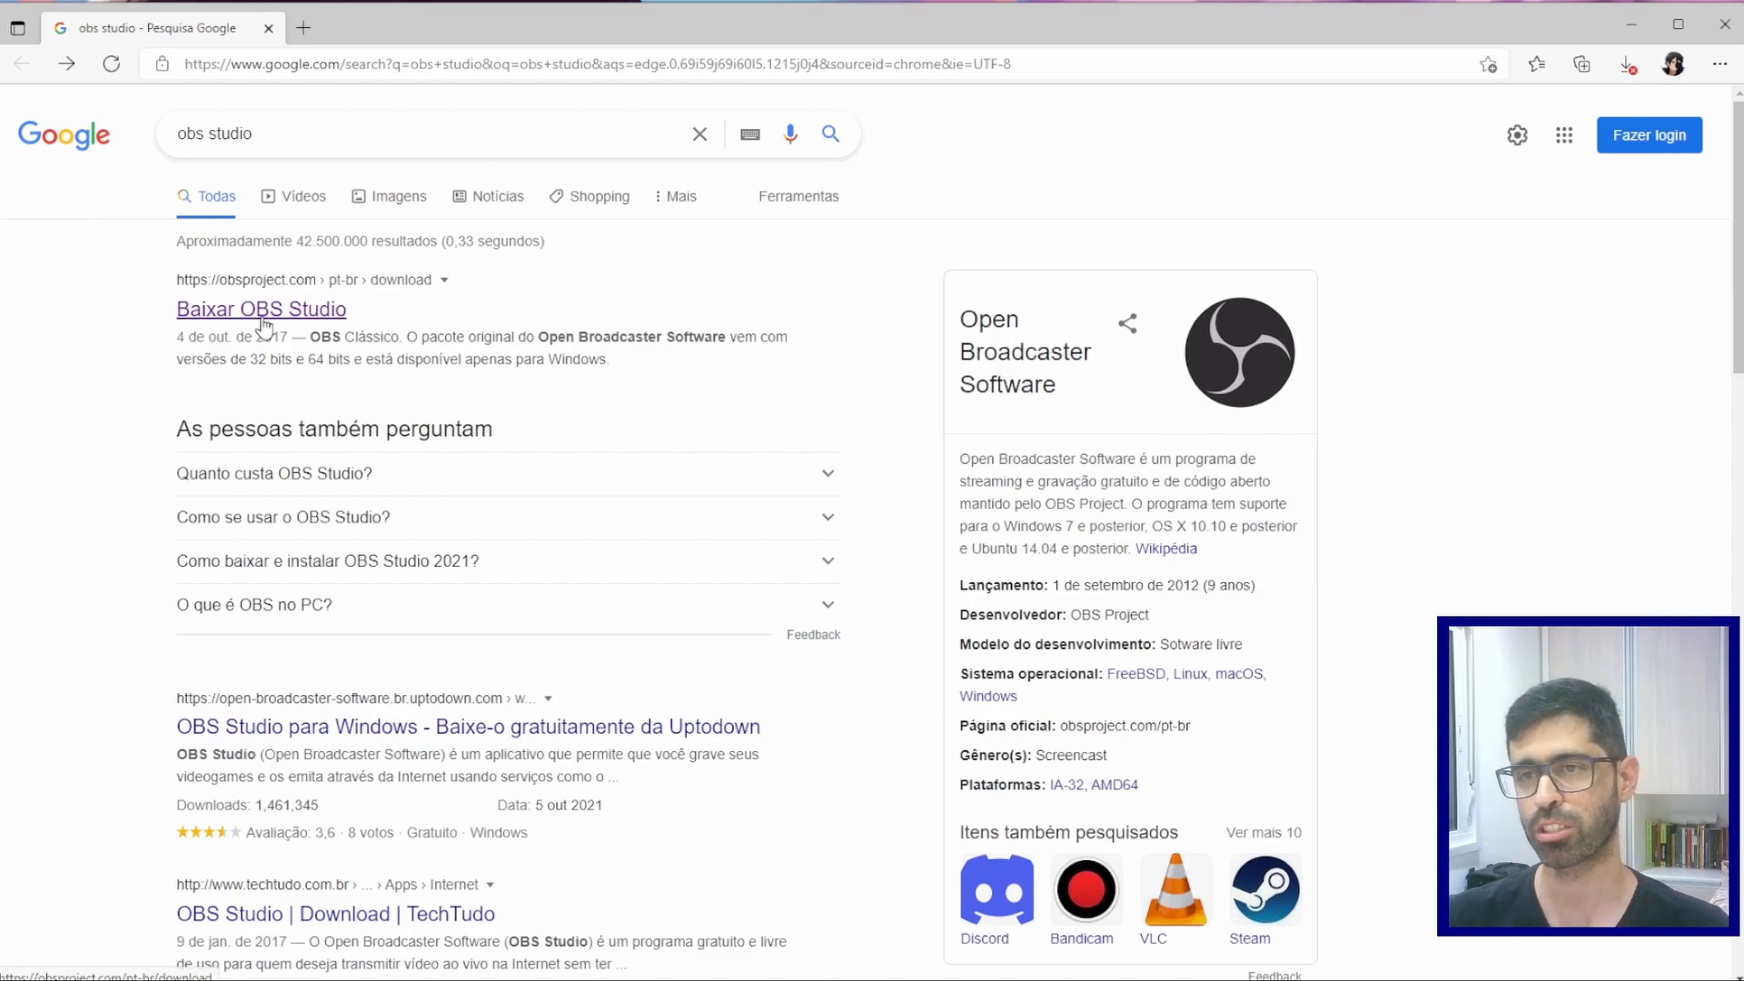
Open the OBS Studio download page from the search results and view the Windows and macOS installer options.
left_click(263, 313)
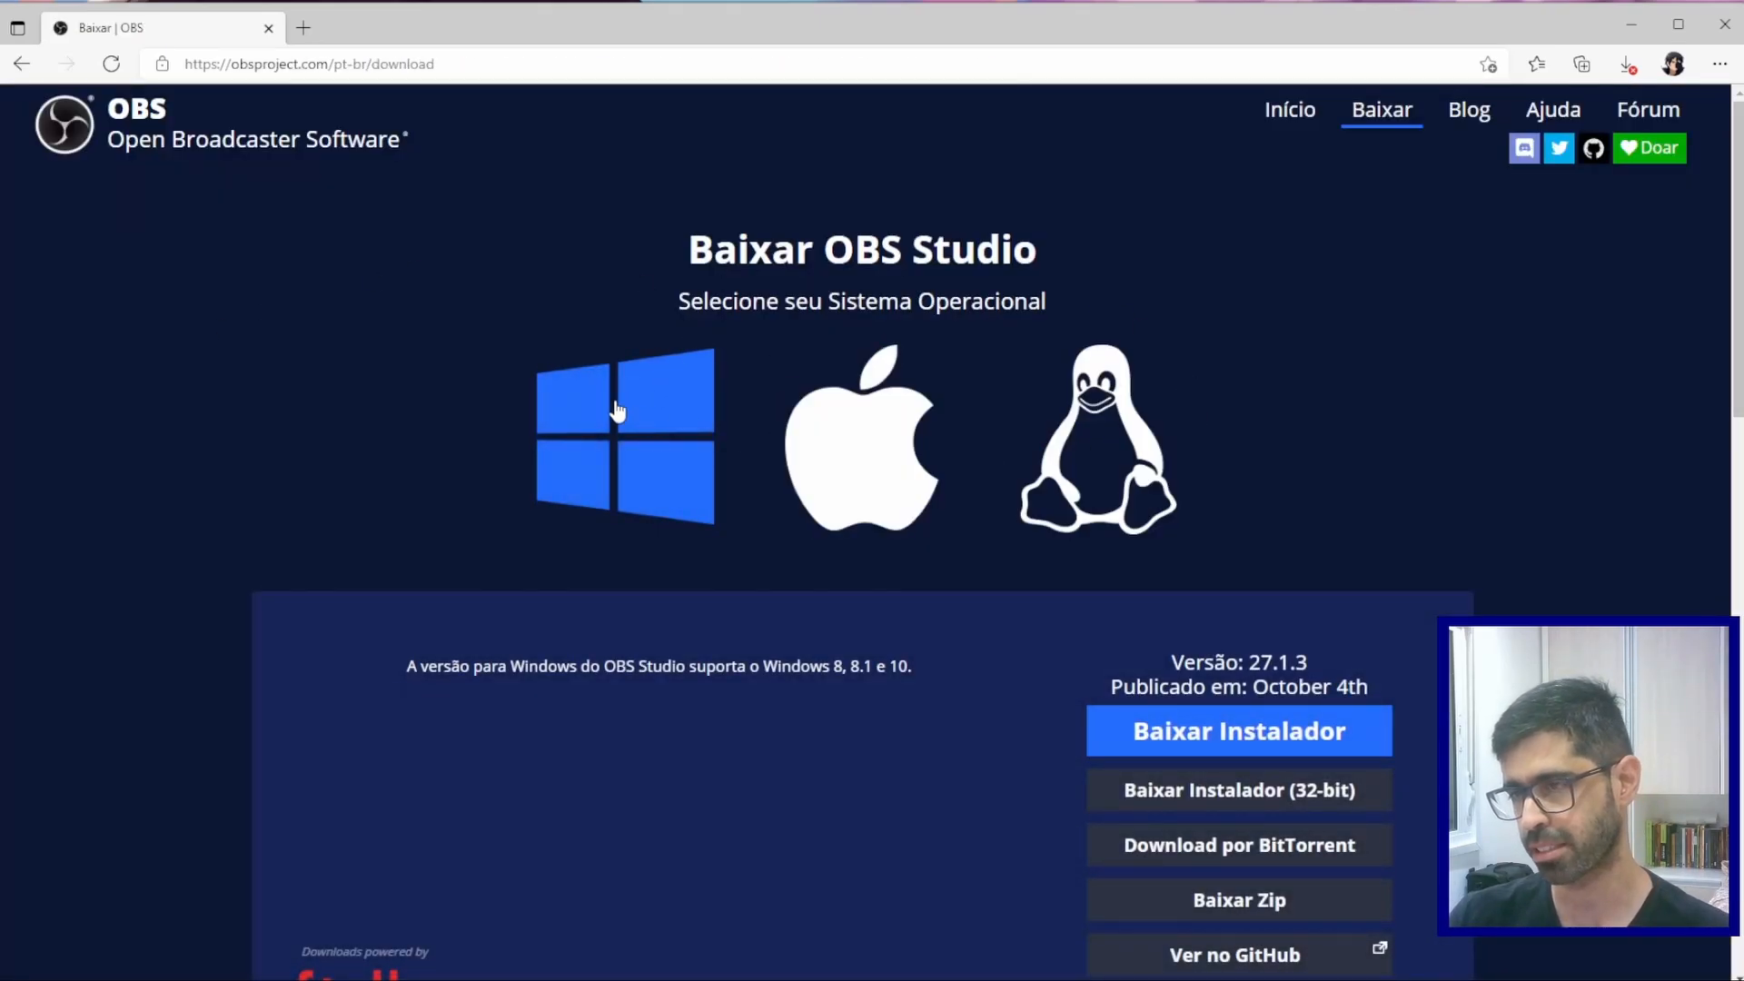
scroll(695, 338, "down", 2)
scroll(674, 413, "up", 2)
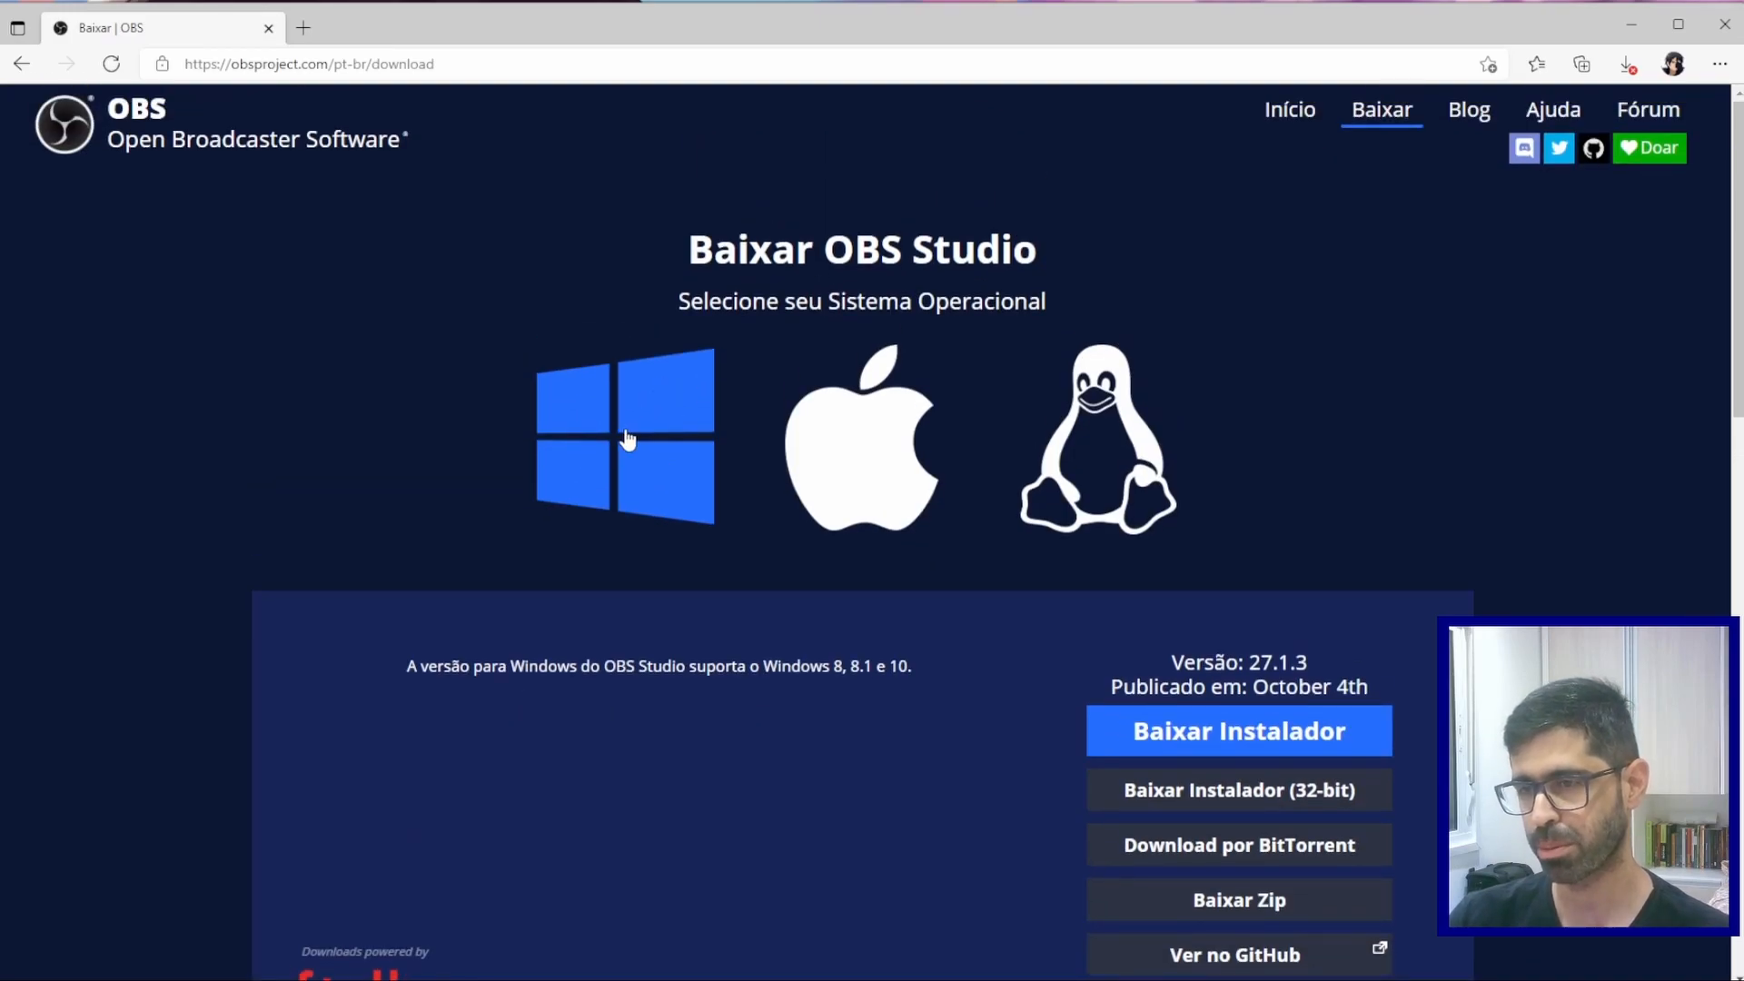
scroll(727, 409, "down", 2)
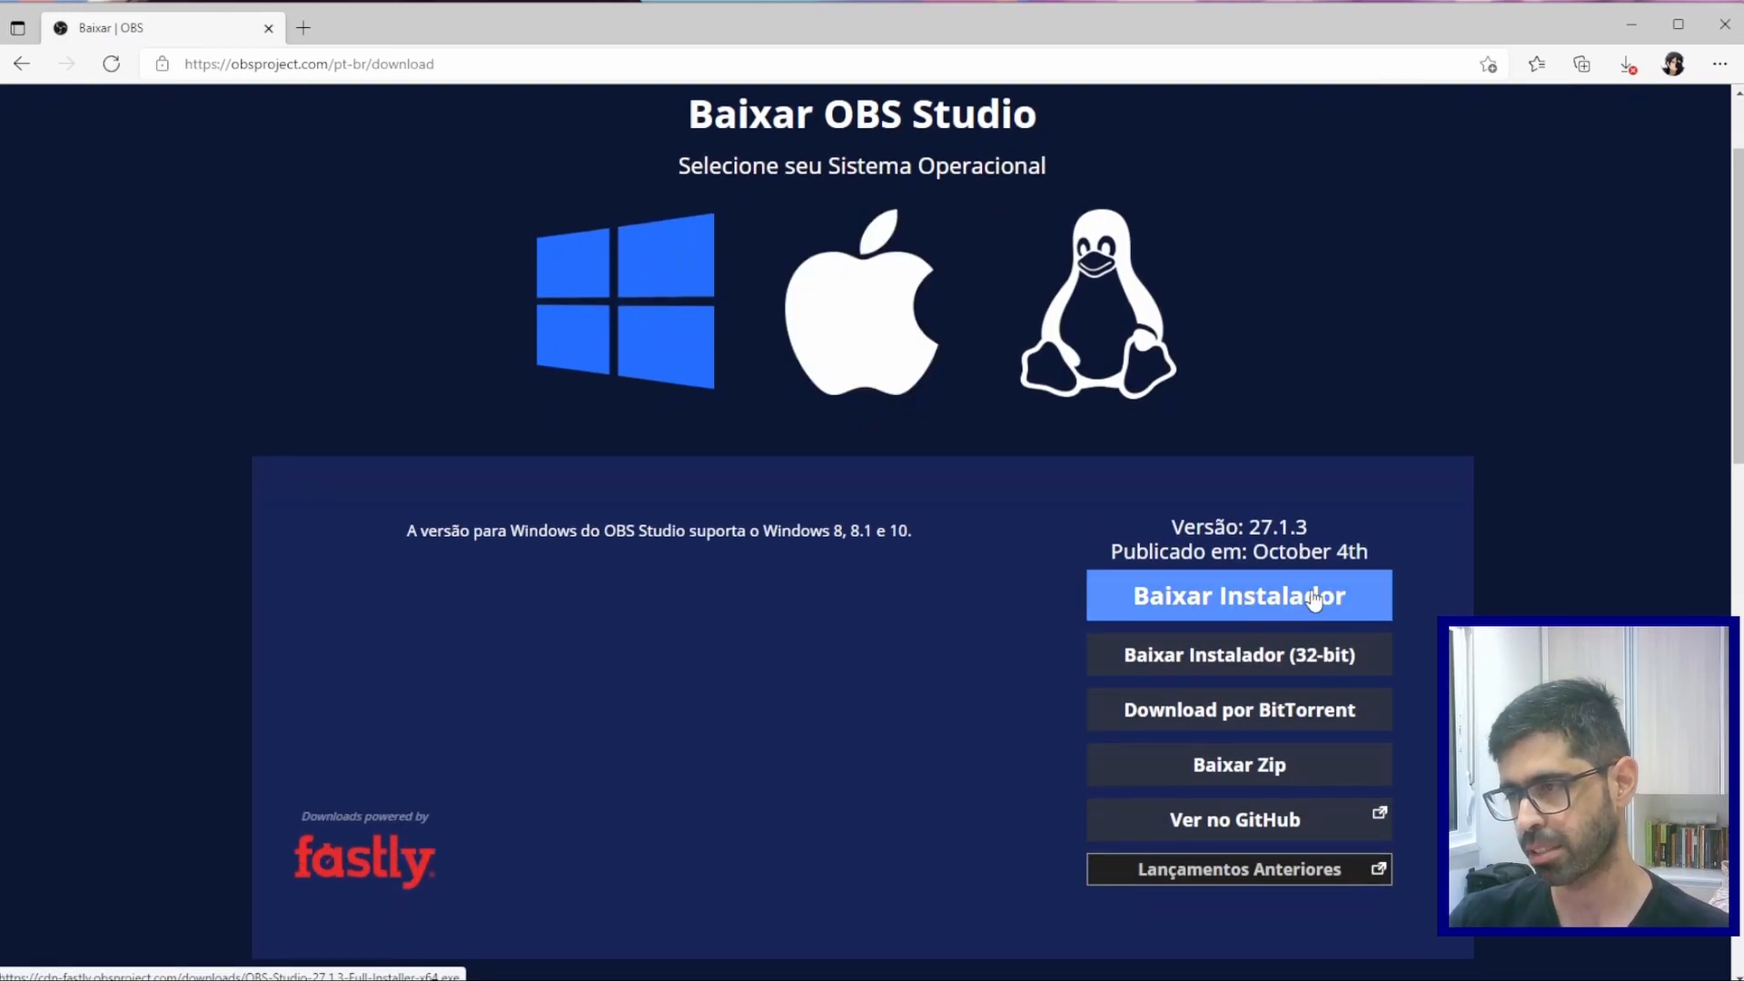
left_click(861, 309)
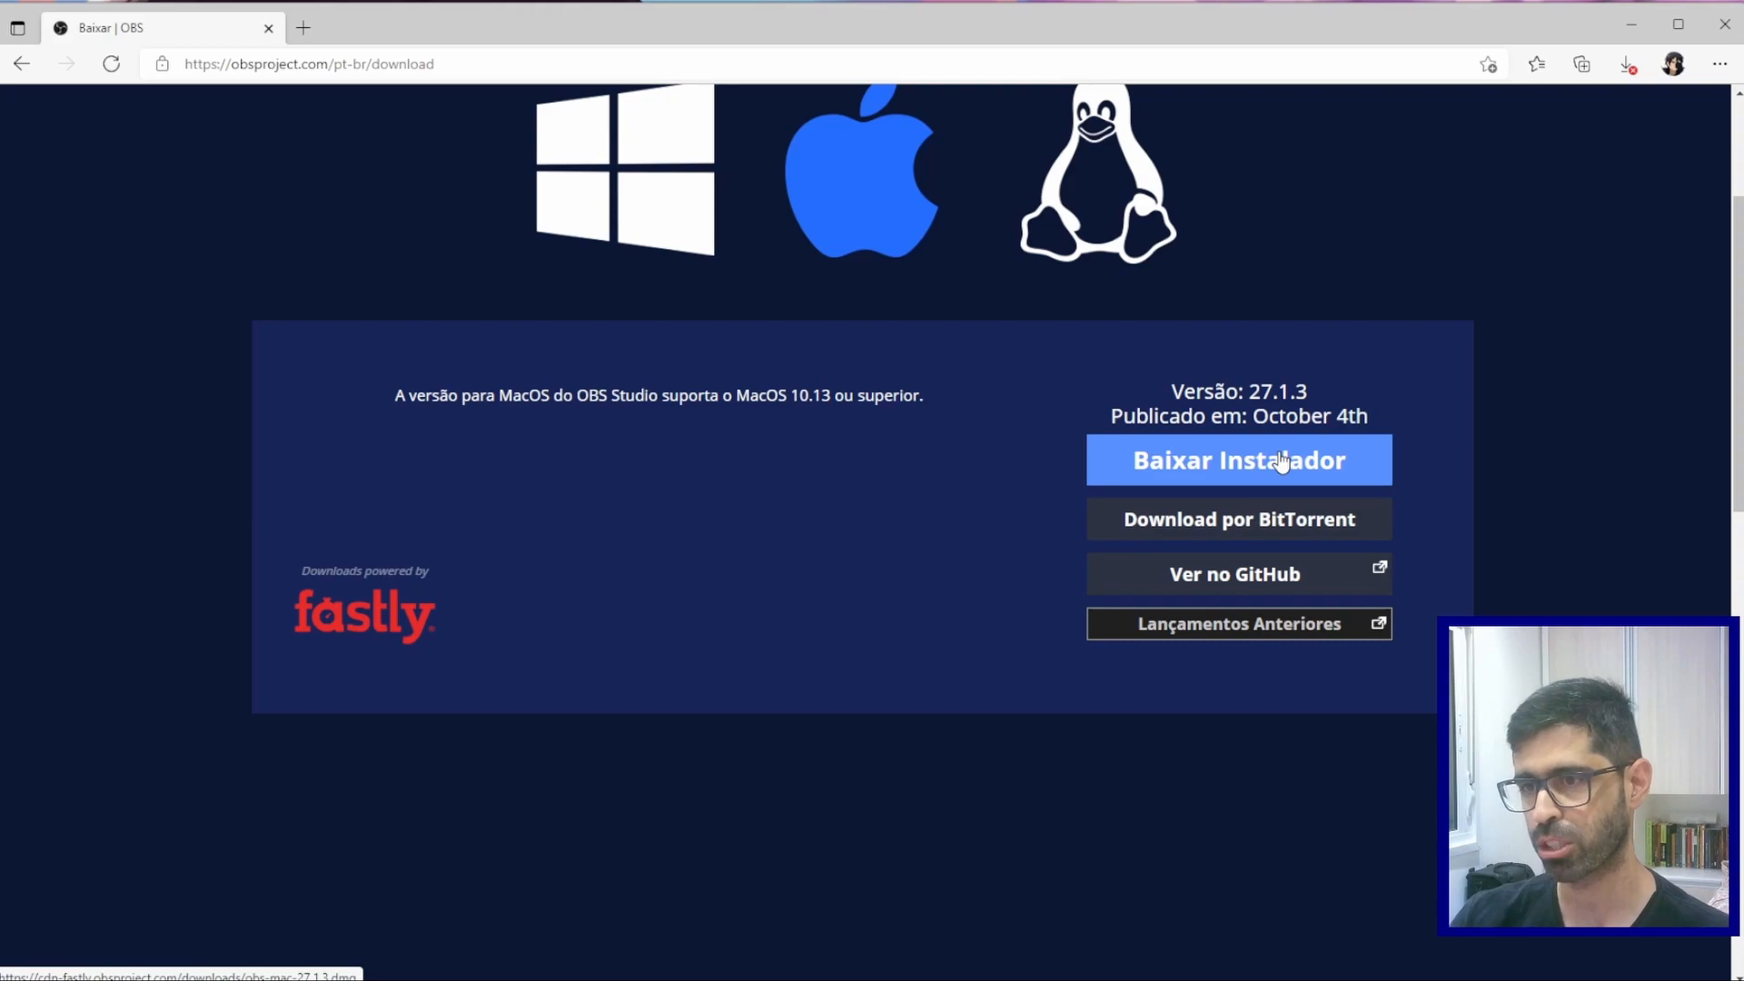
Show the Linux download option and examine the Ubuntu commands for installing FFmpeg and OBS Studio.
scroll(1024, 530, "up", 4)
left_click(1100, 434)
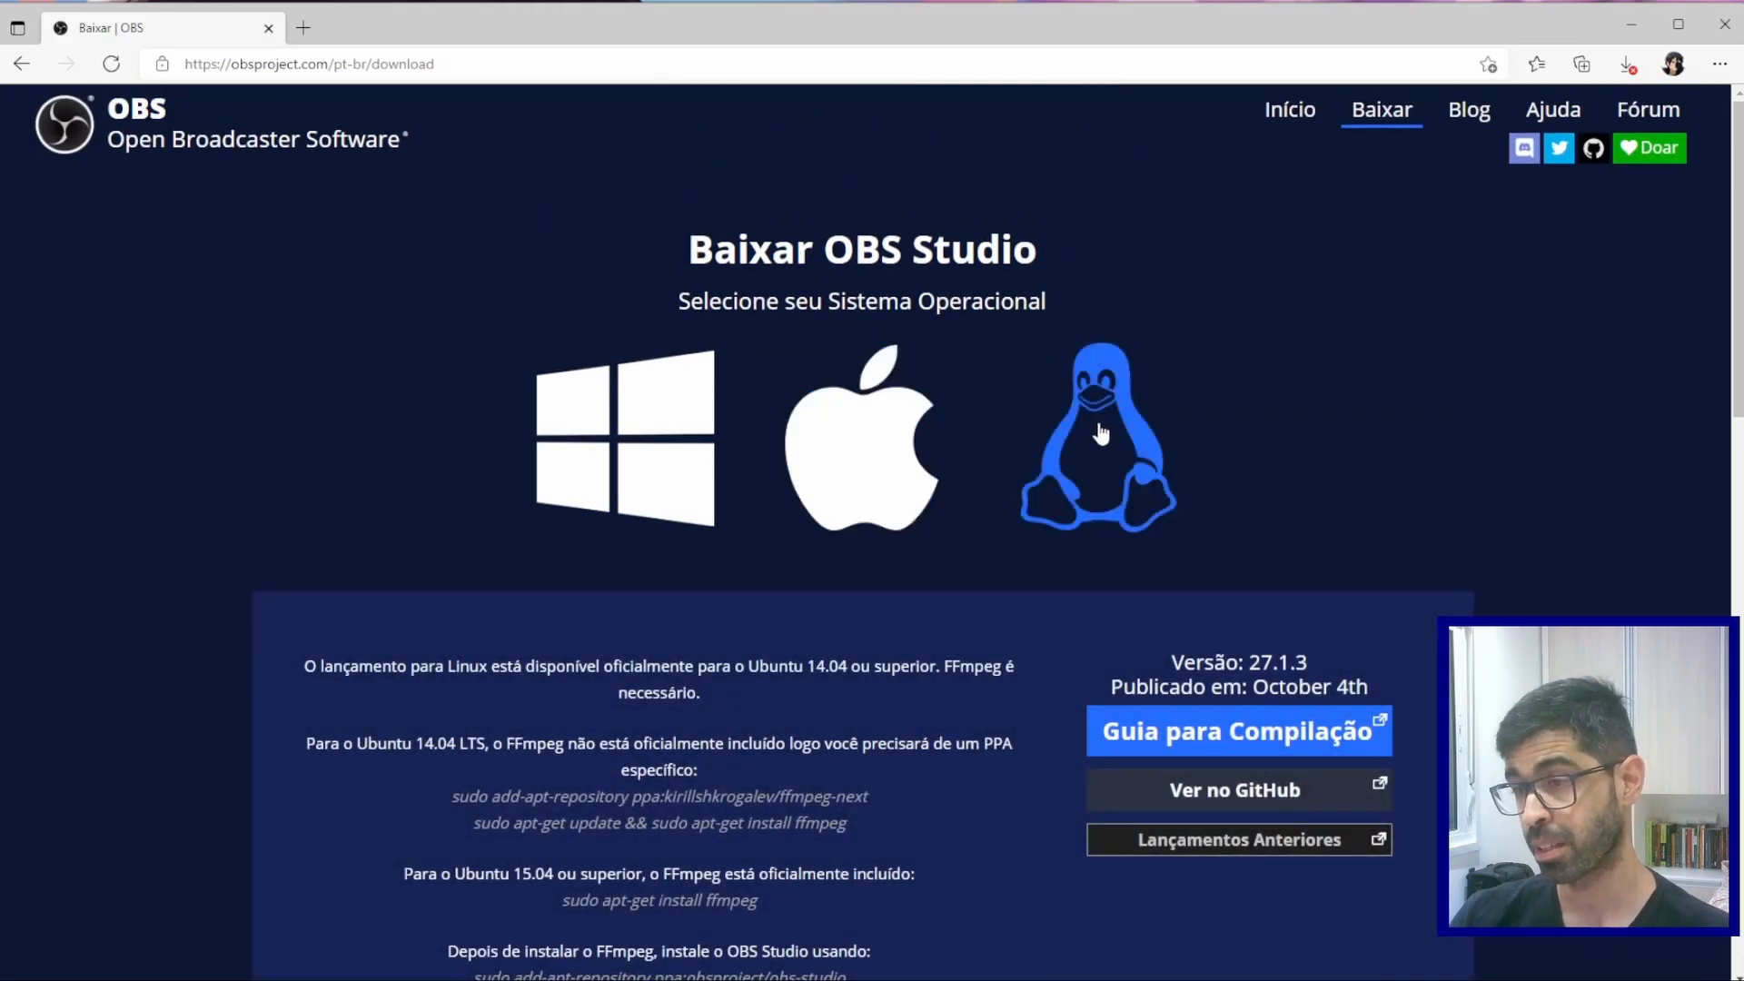
scroll(1100, 434, "down", 3)
left_click_drag(445, 531, 874, 547)
right_click(874, 547)
left_click(662, 589)
left_click_drag(537, 625, 787, 643)
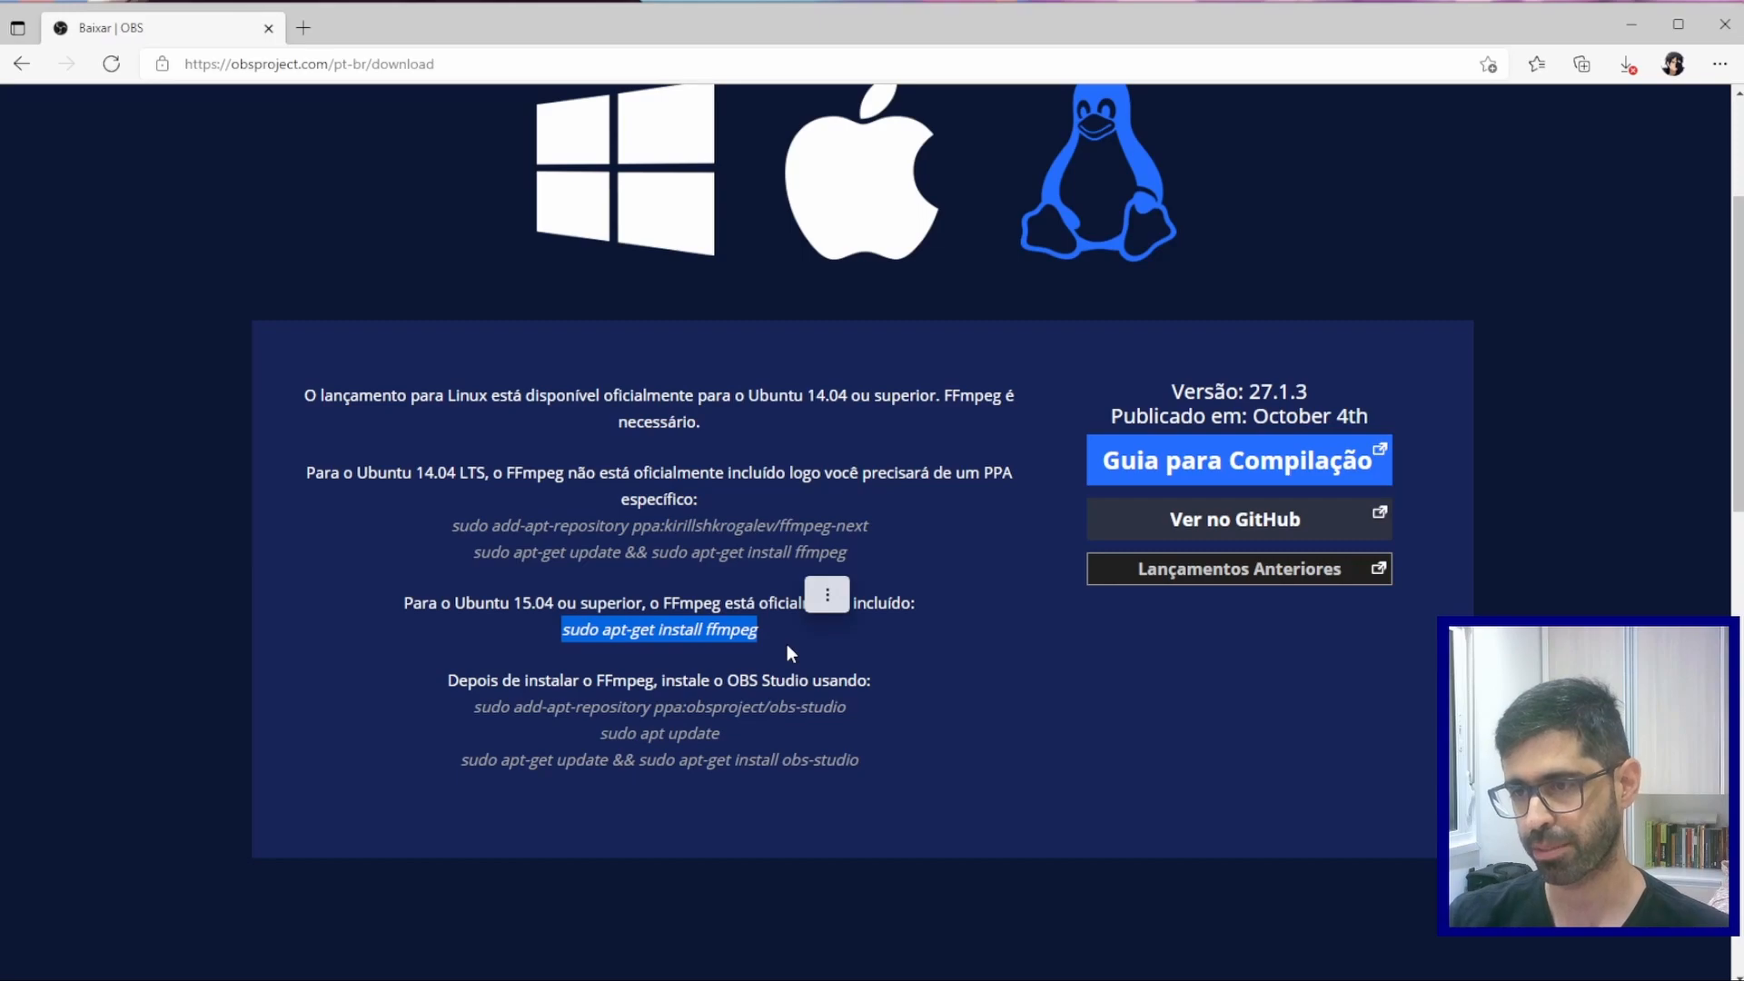
left_click(814, 656)
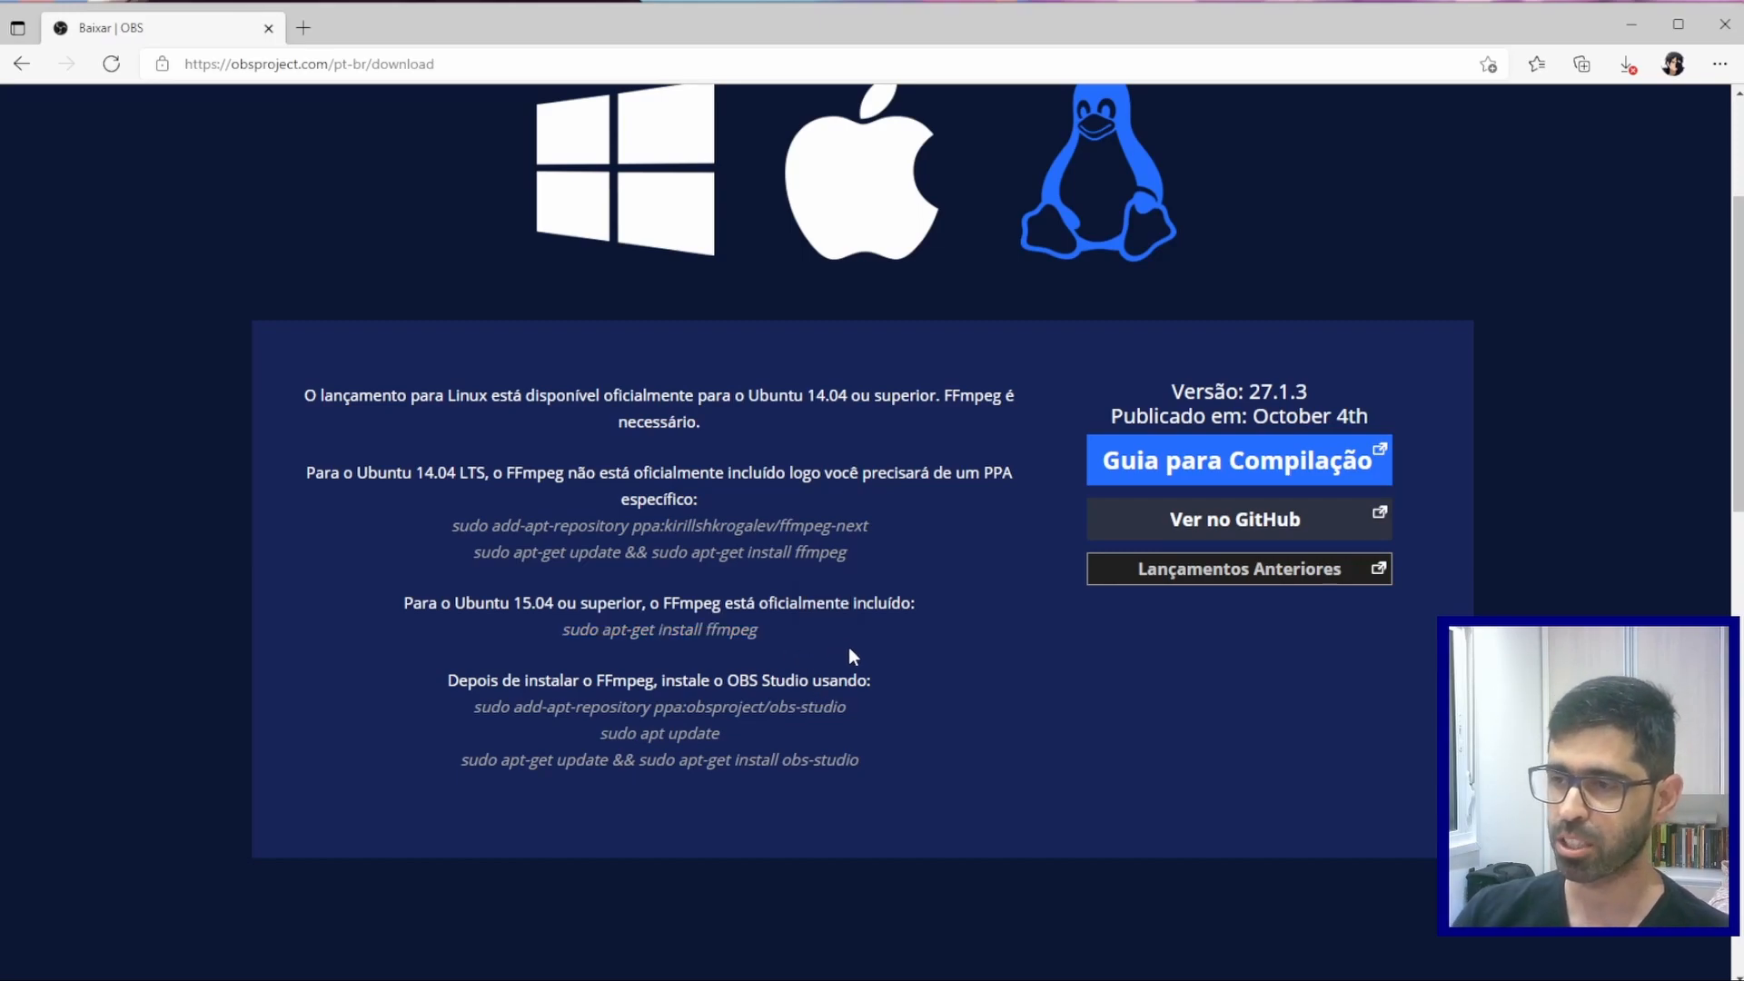
scroll(851, 649, "up", 3)
scroll(909, 663, "down", 3)
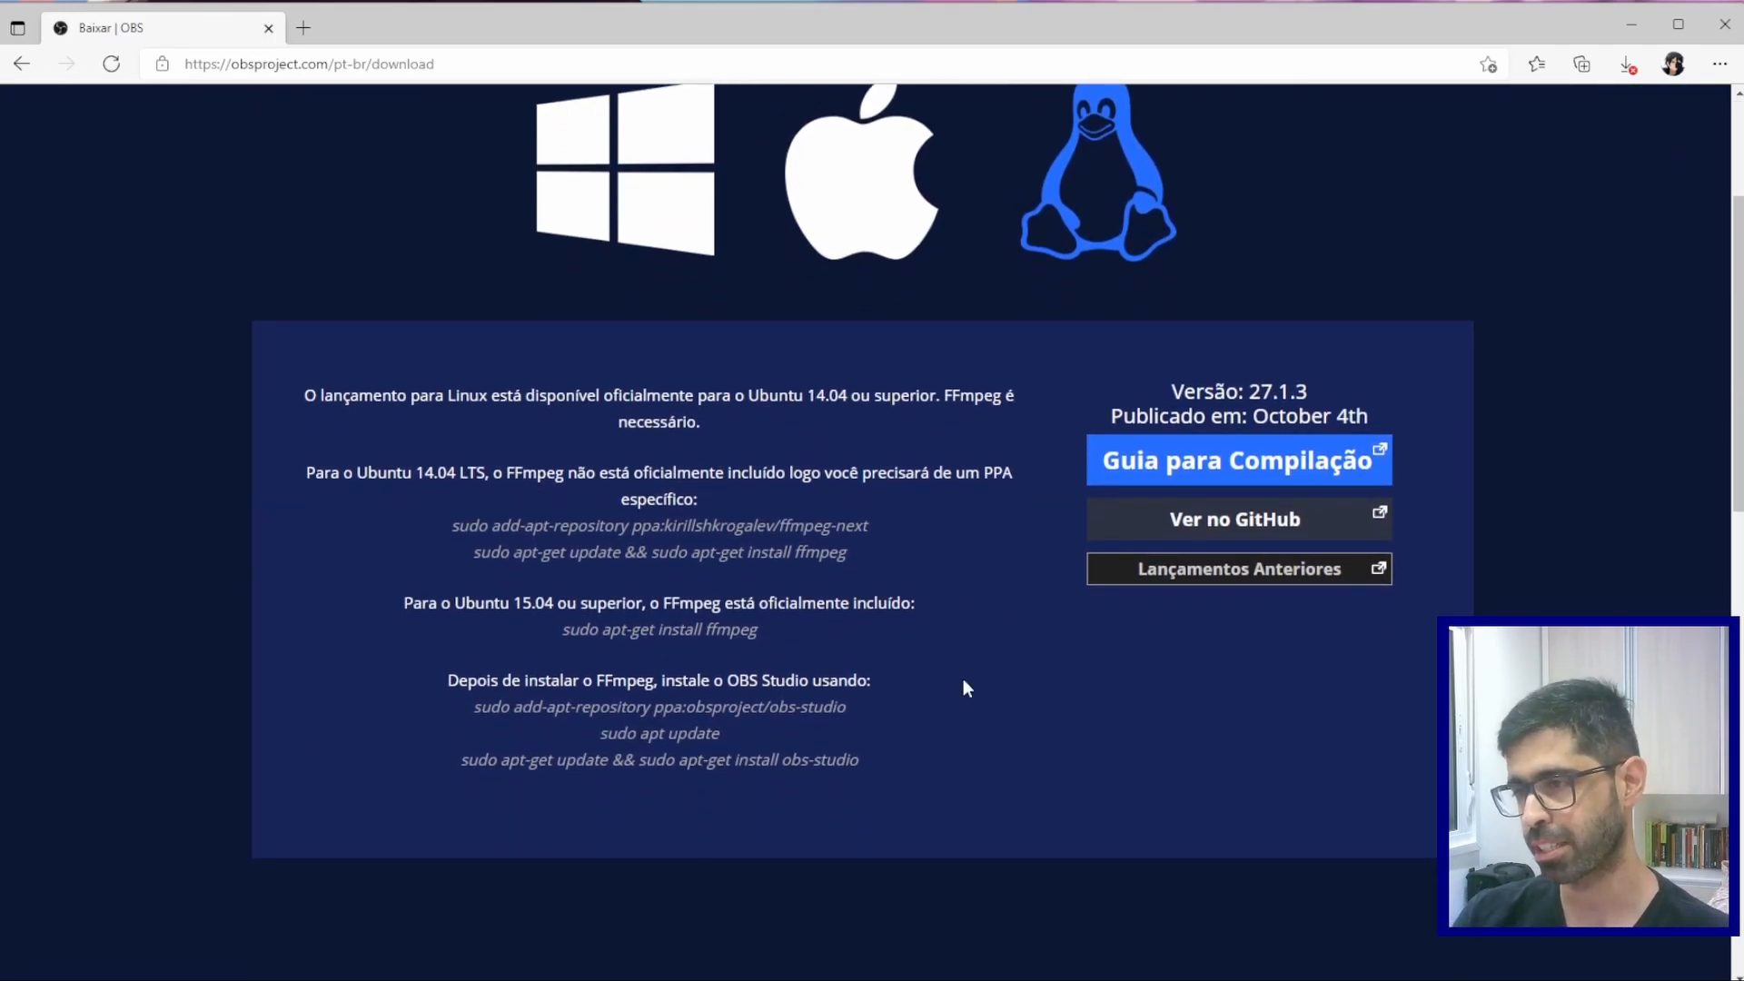
scroll(981, 672, "up", 1)
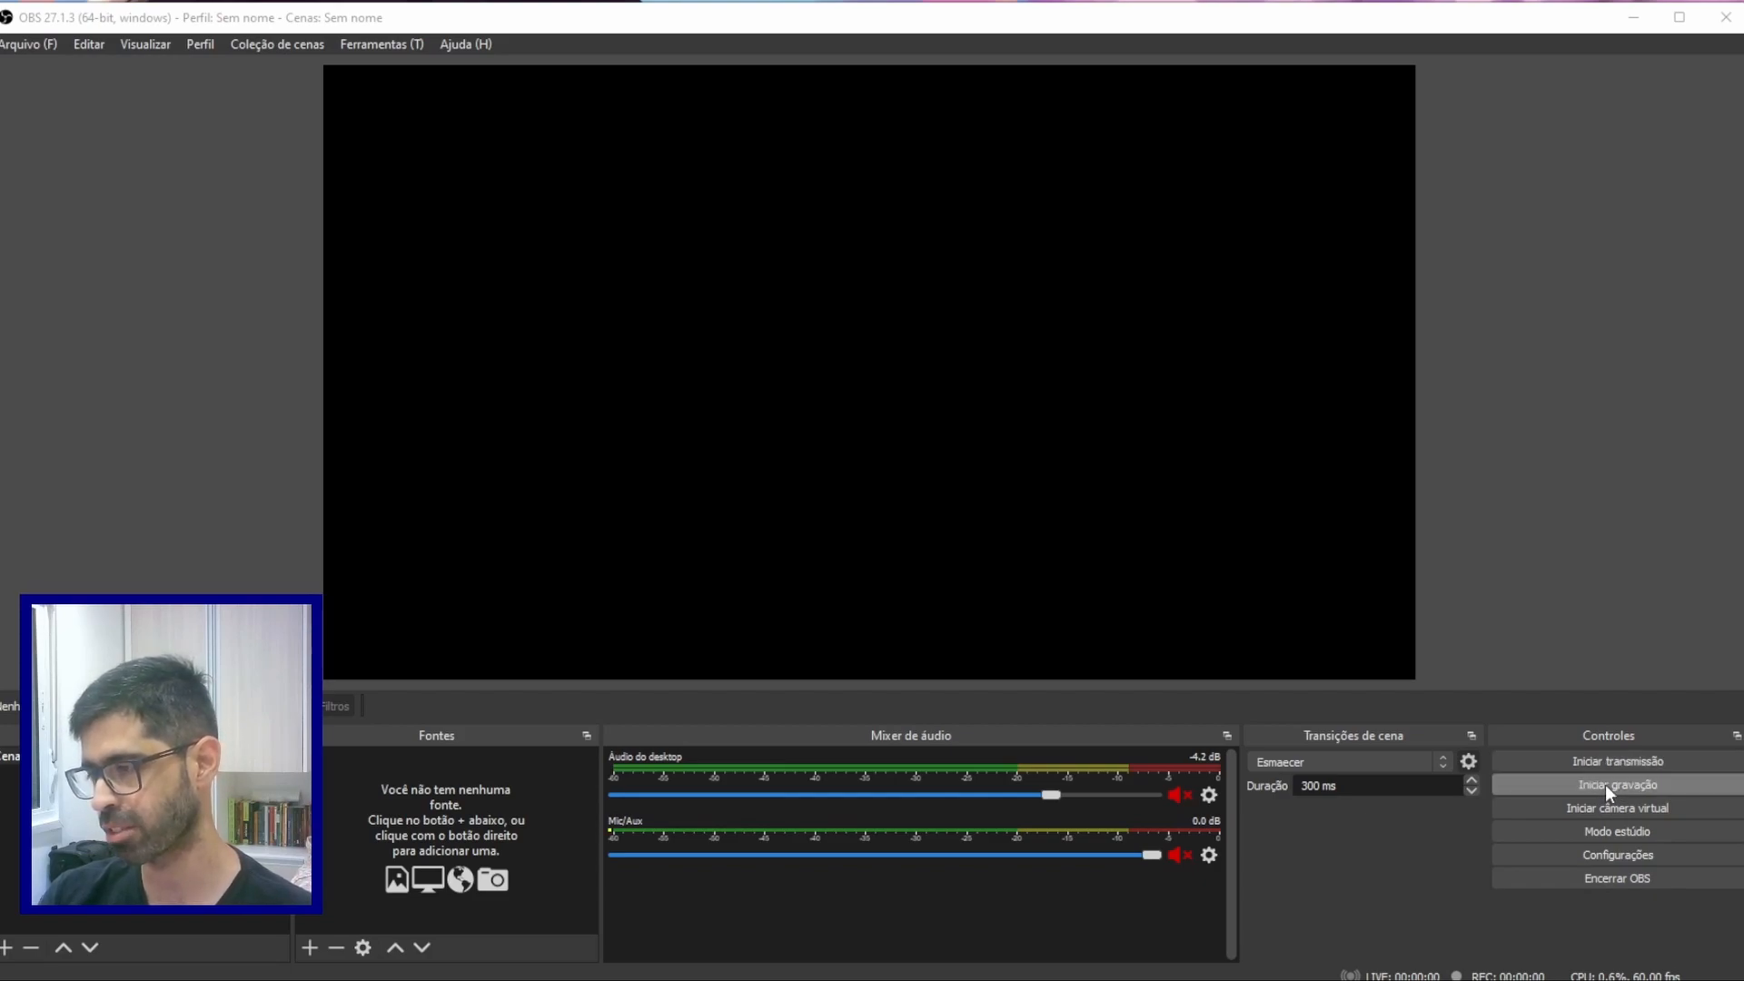
In OBS Studio, turn on Studio Mode and open the settings.
left_click(1624, 836)
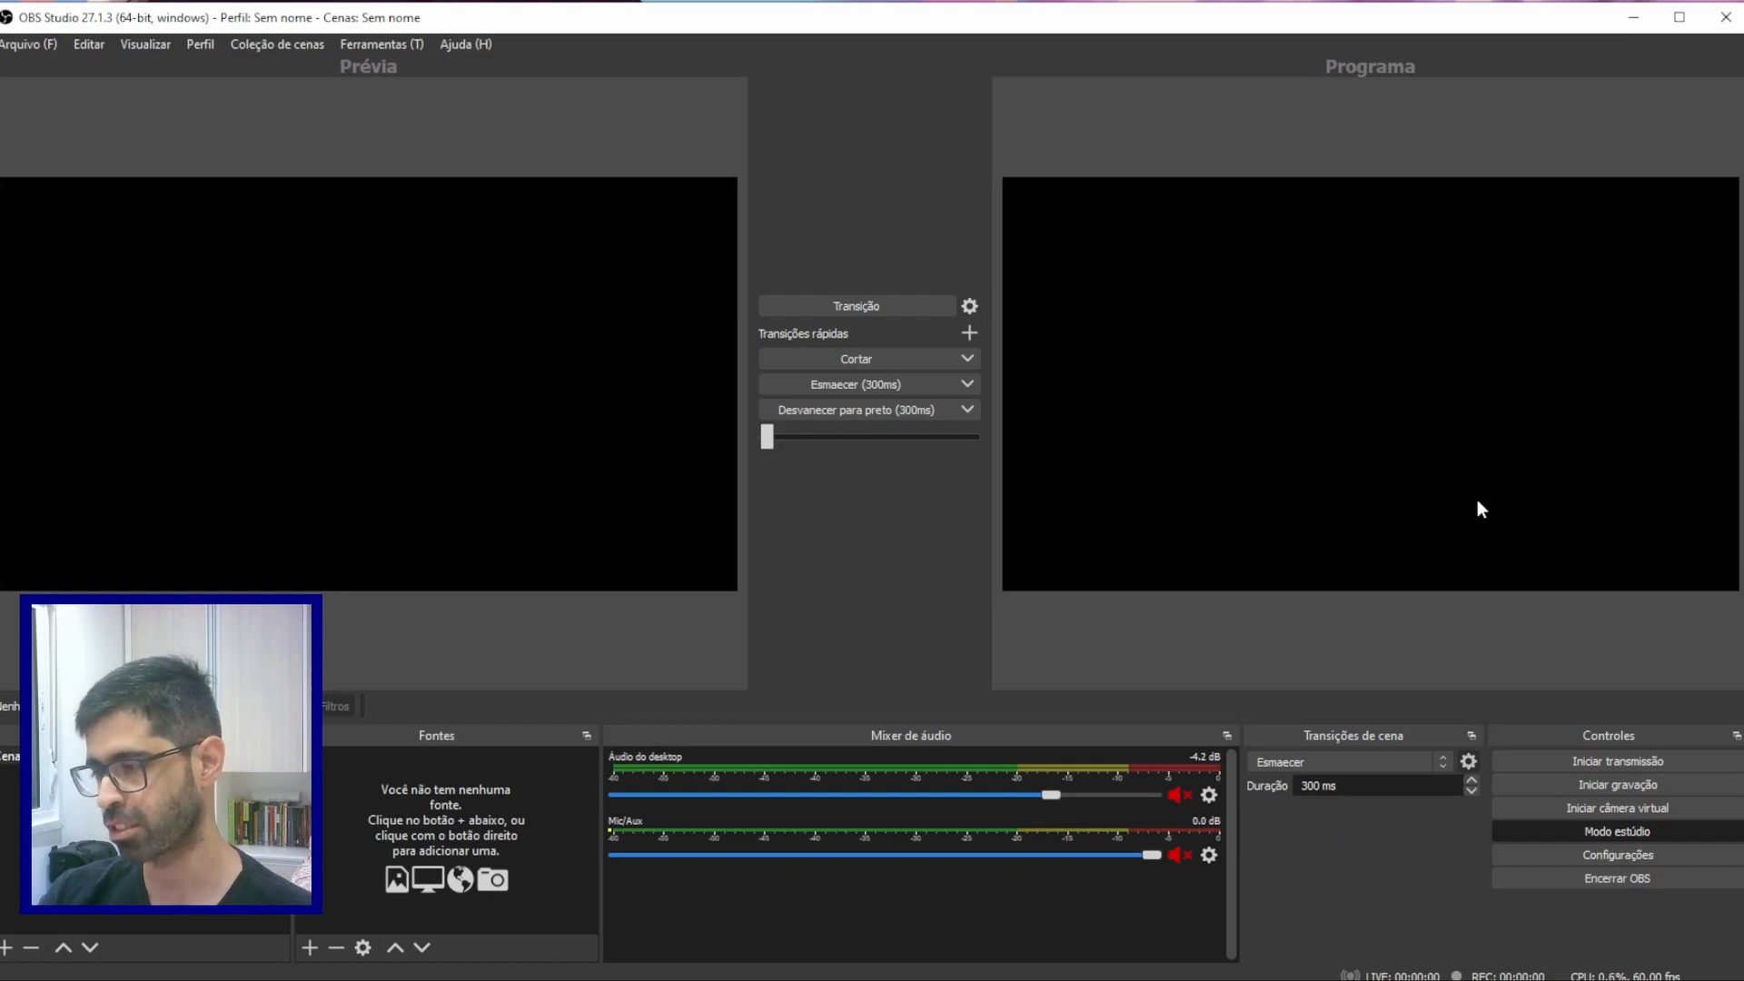
left_click(1601, 856)
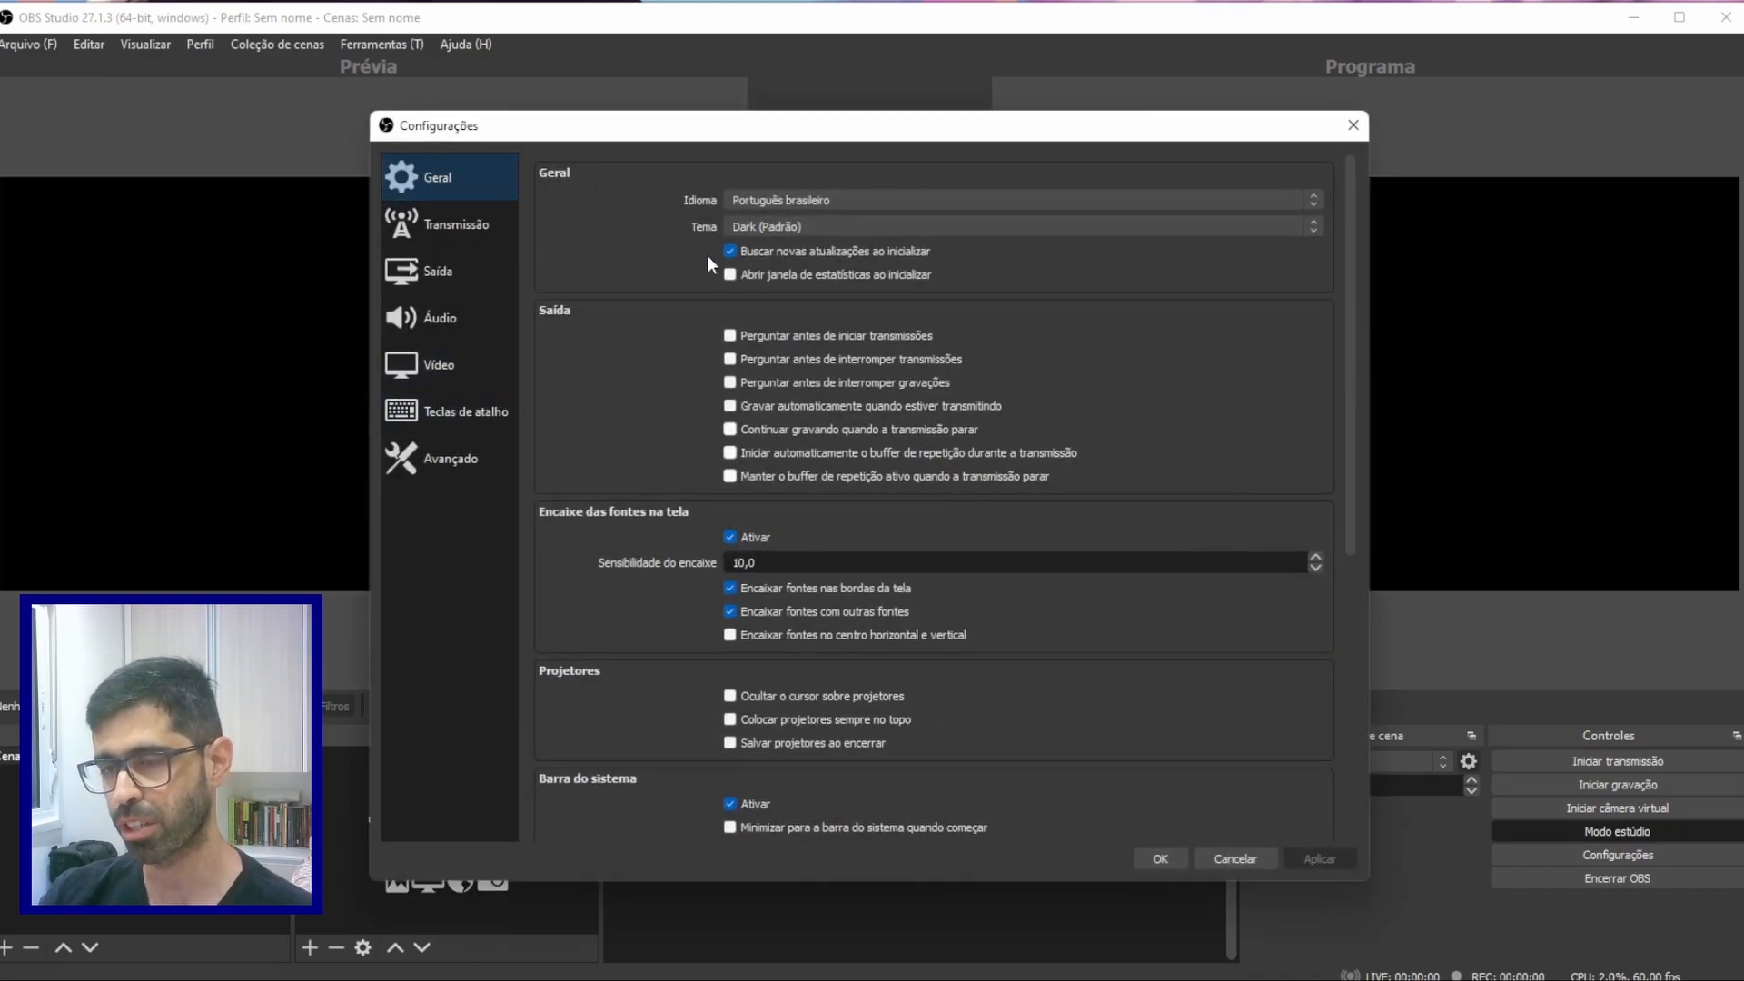
Set the snap sensitivity to 11,0 and enable confirmation before stopping streams and recordings, plus automatic recording while streaming.
left_click_drag(1350, 281, 1414, 249)
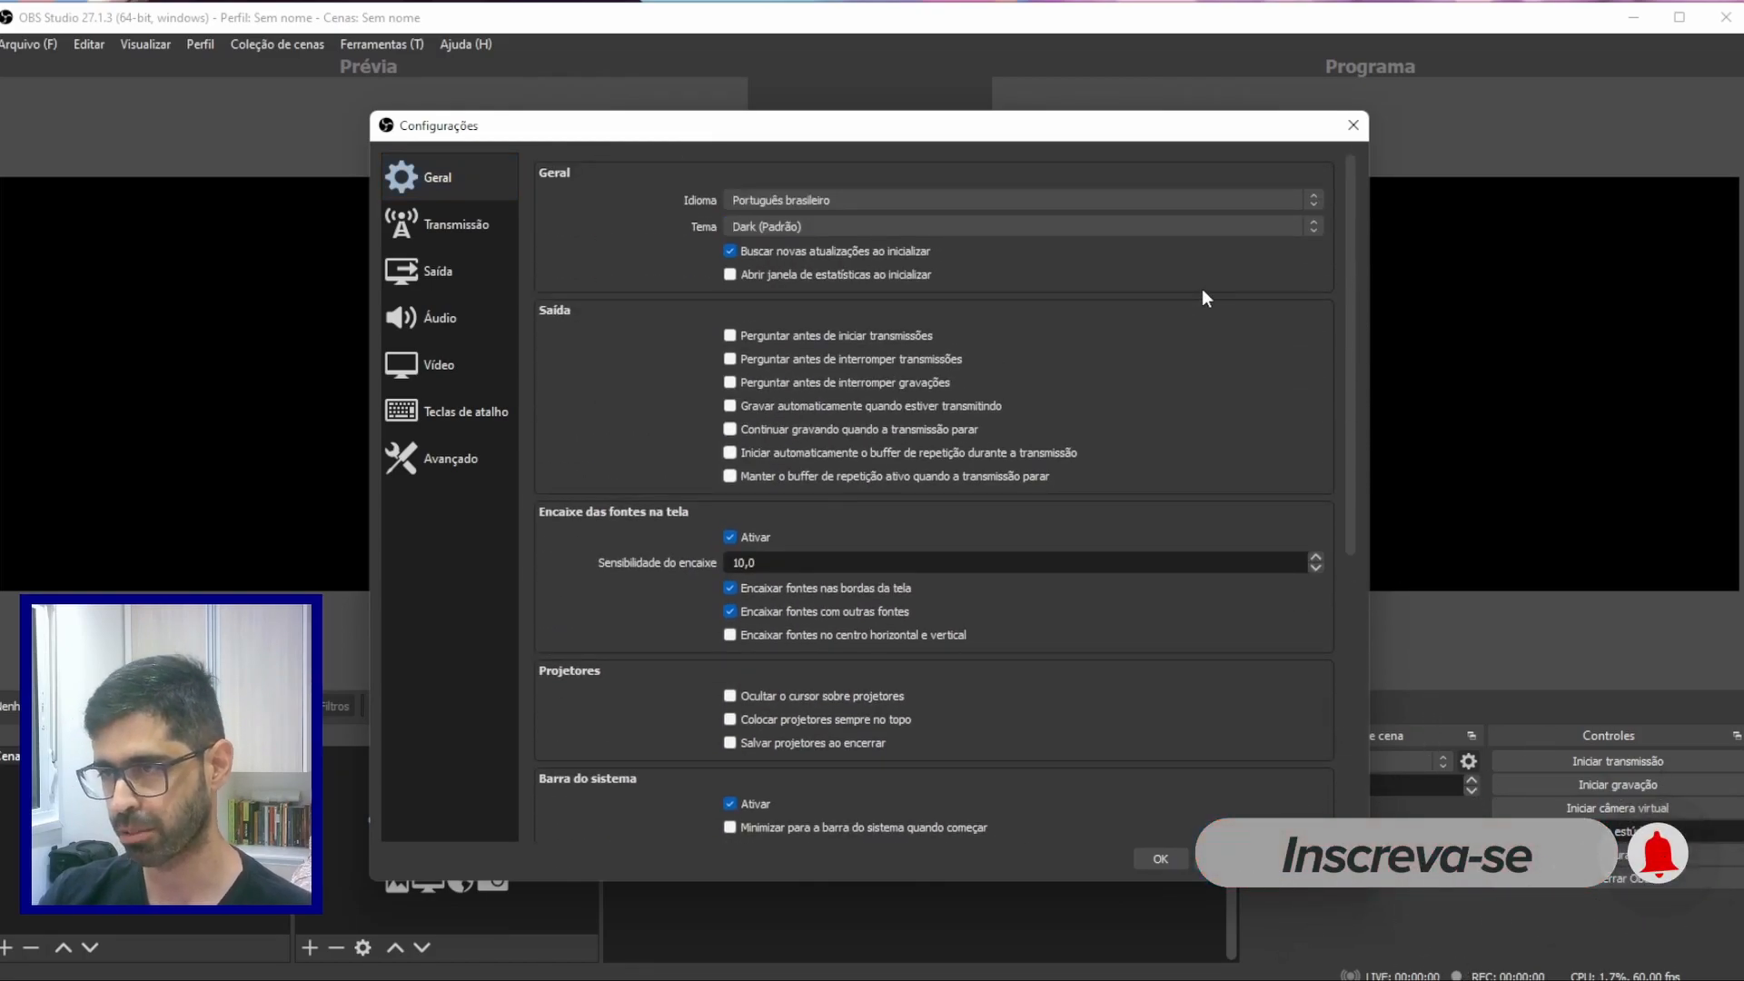
key("Up")
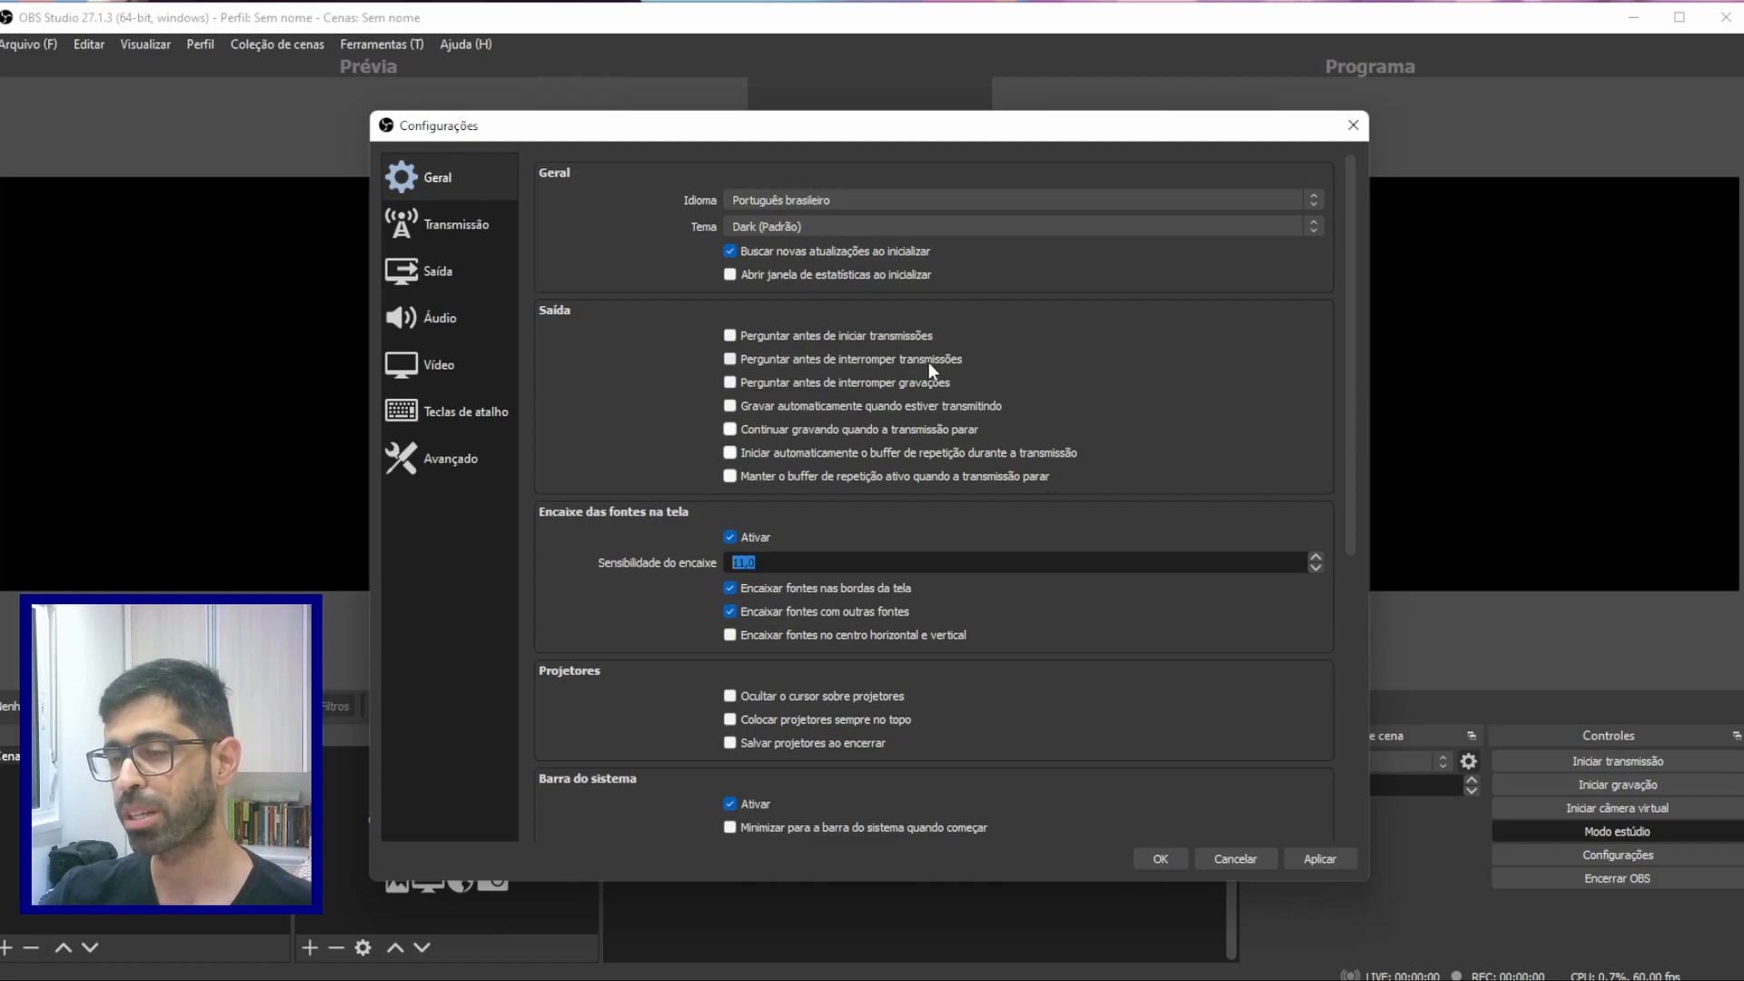
left_click(729, 360)
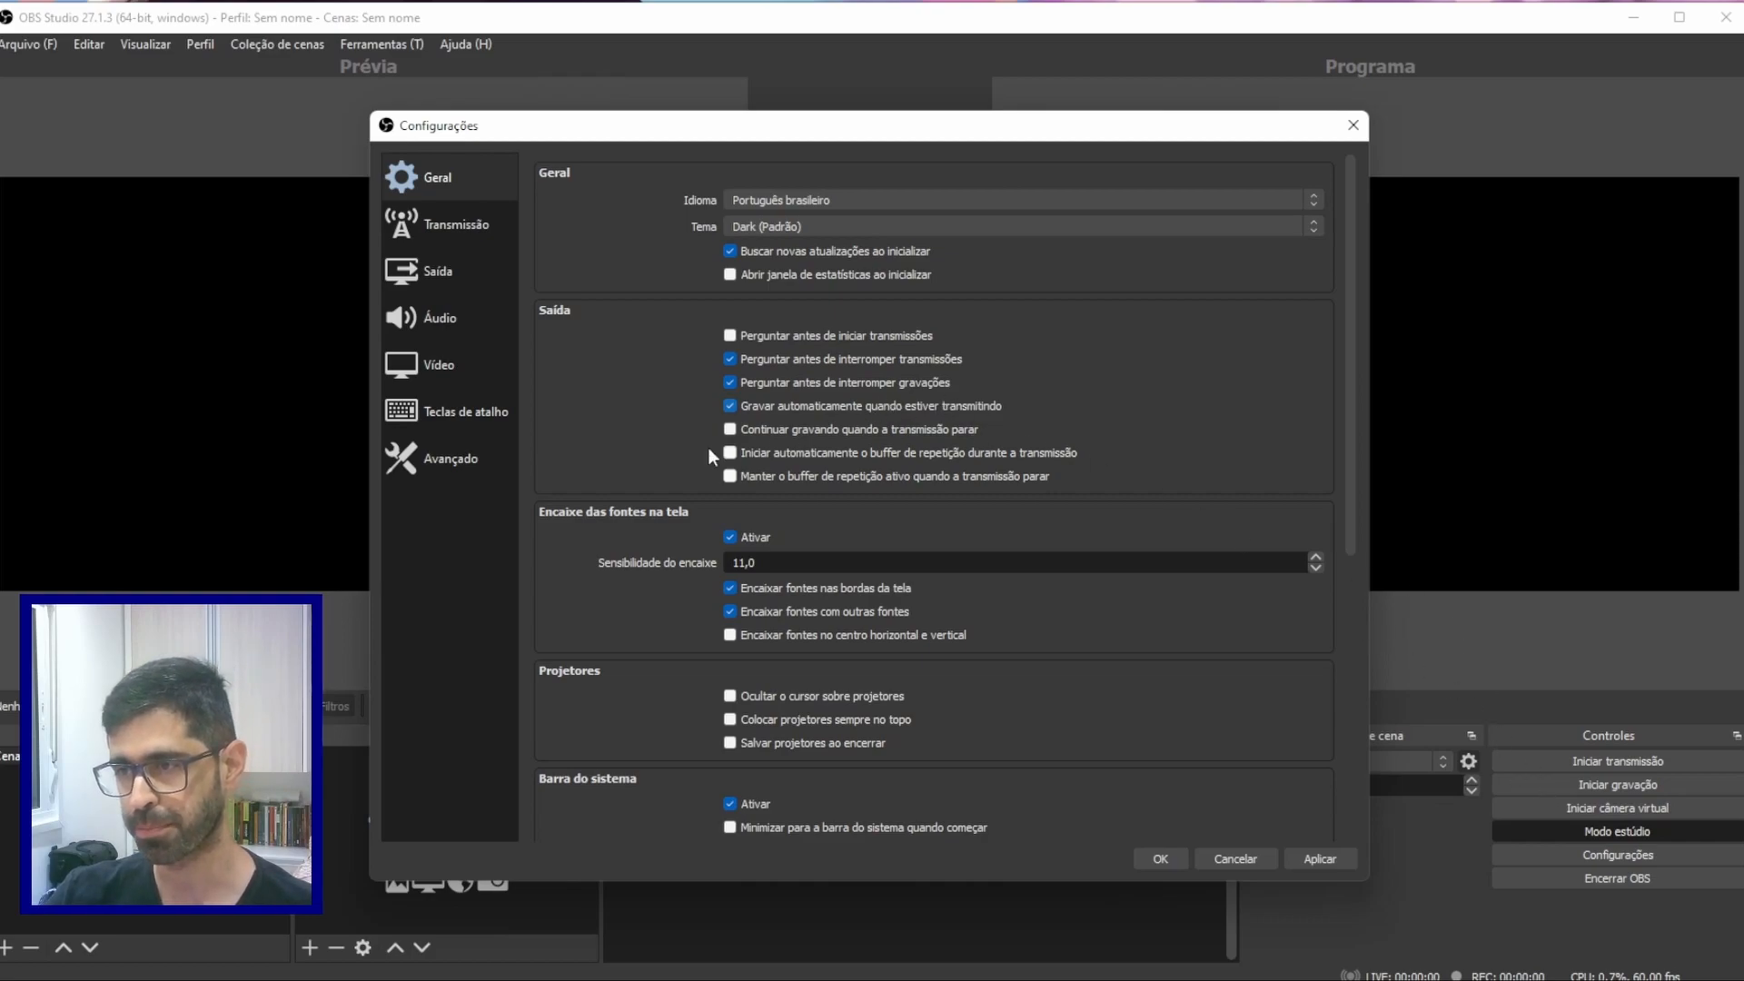
Review the full list of streaming services, and set the stream service to Twitch using a stream key.
left_click(469, 228)
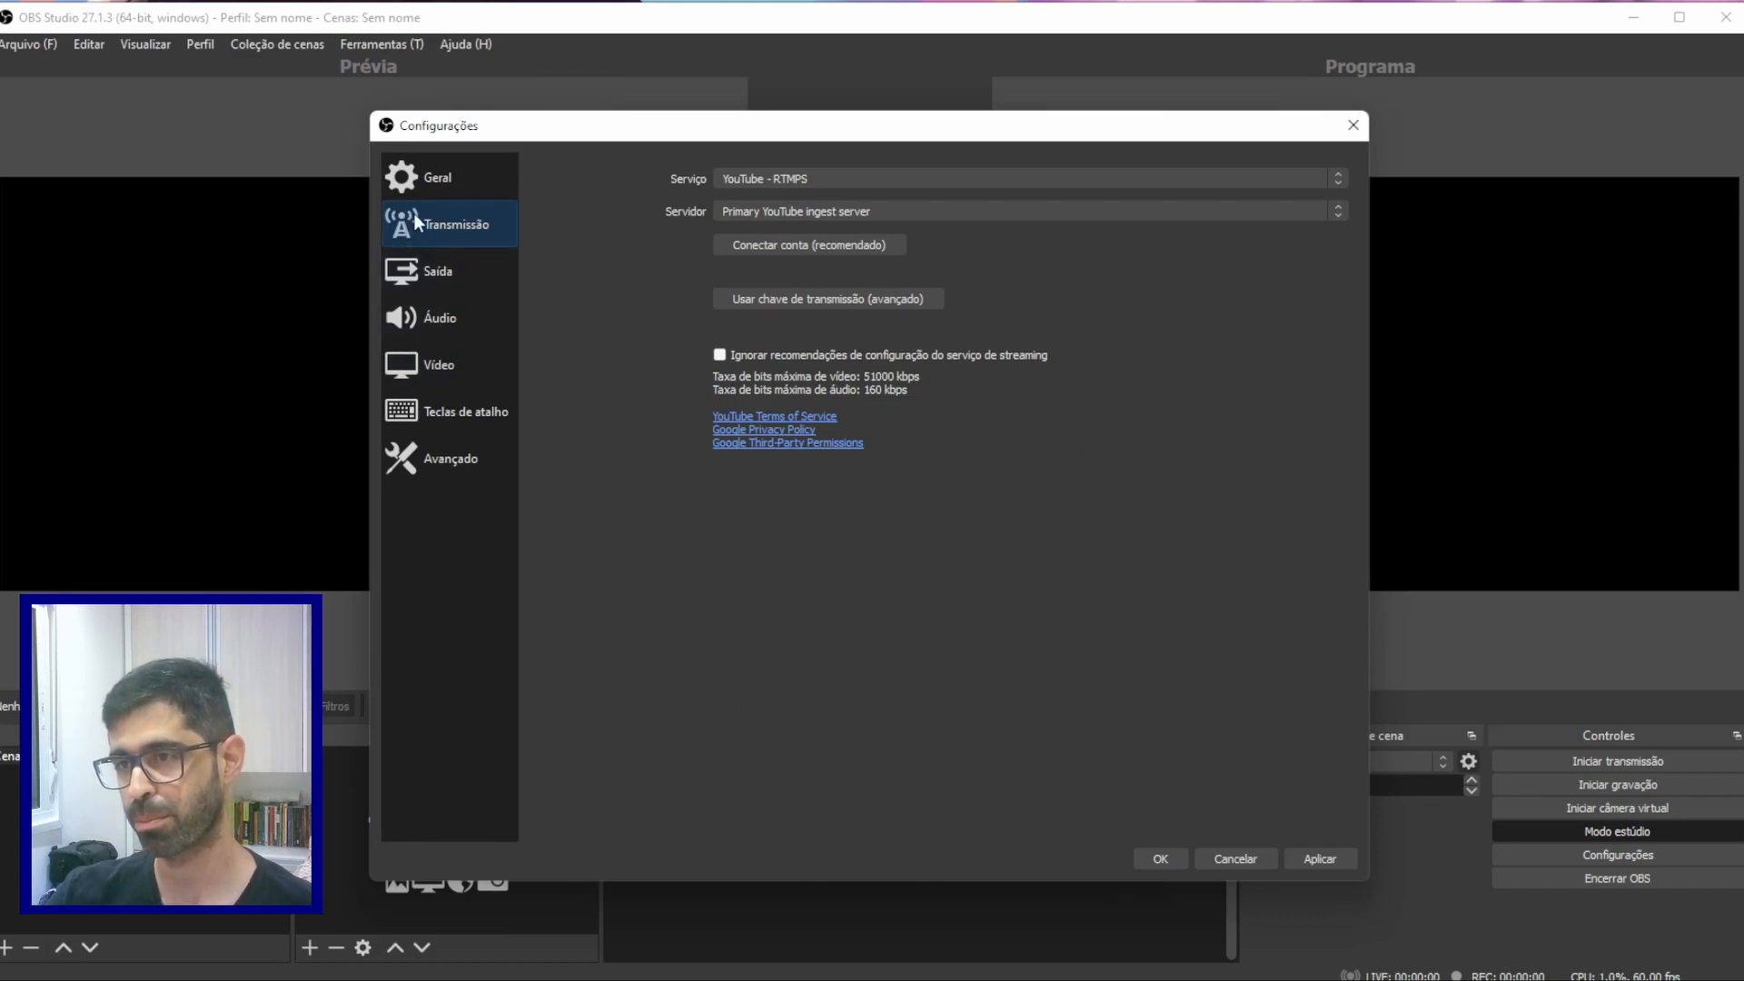
left_click(865, 173)
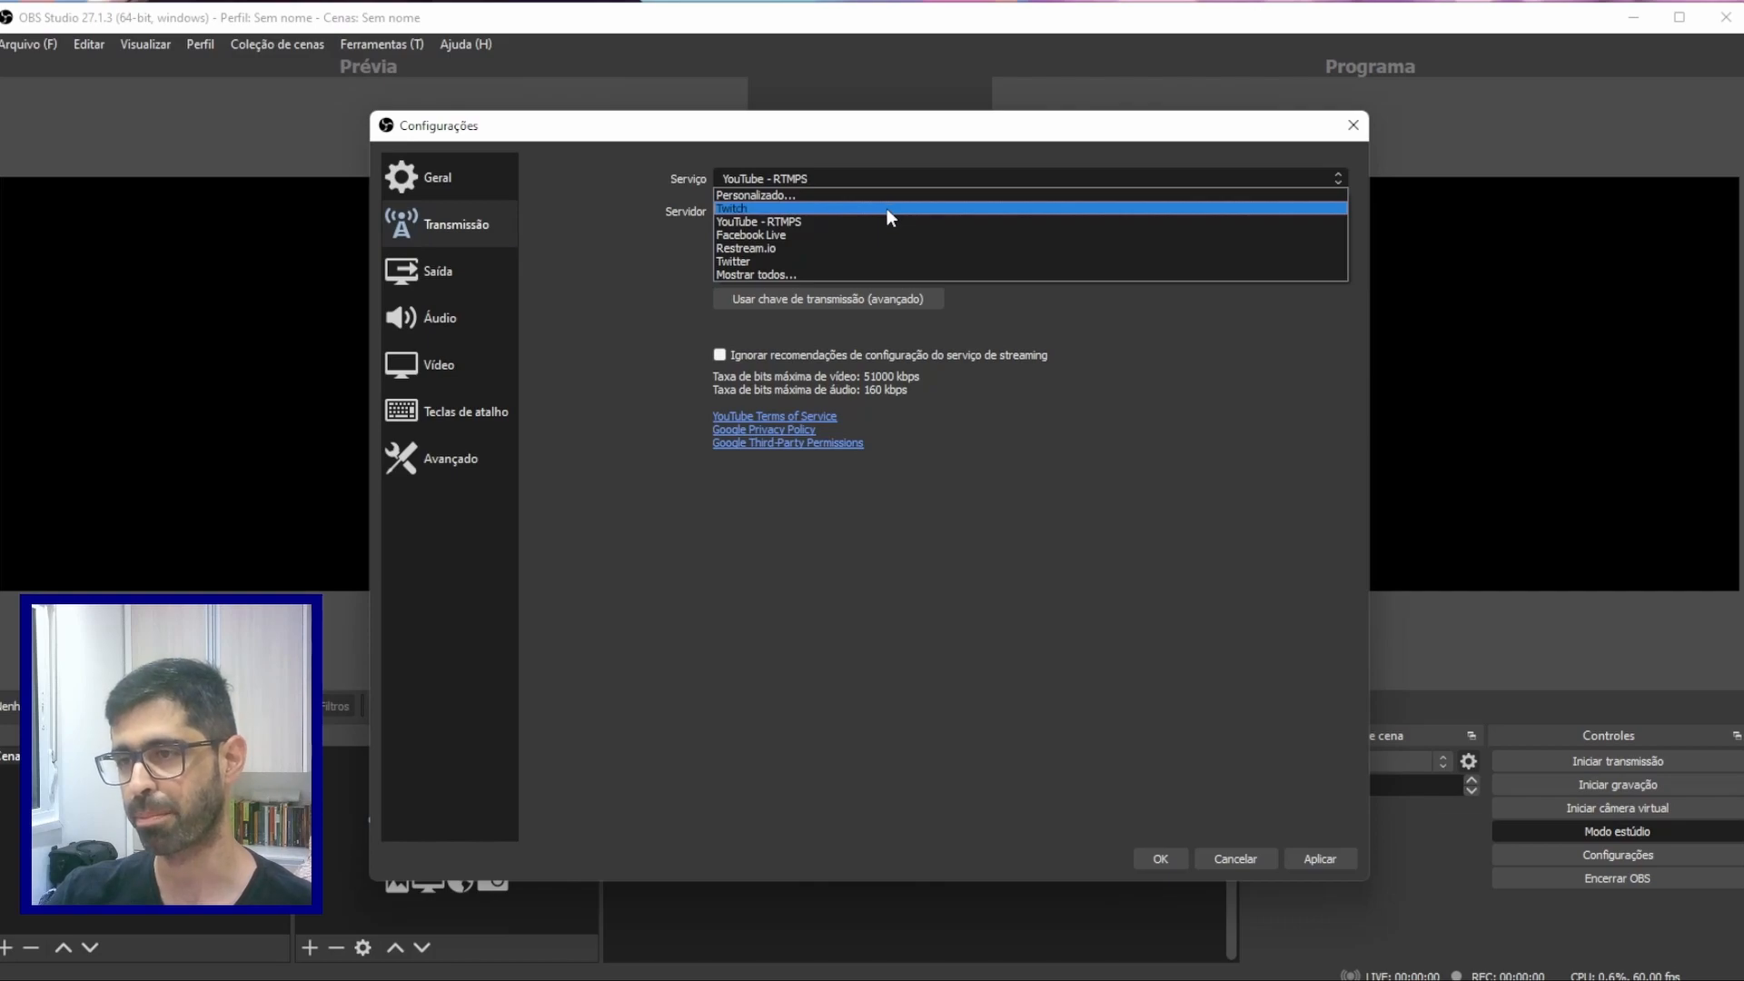
left_click(837, 274)
scroll(854, 263, "down", 15)
scroll(851, 293, "up", 5)
left_click(641, 360)
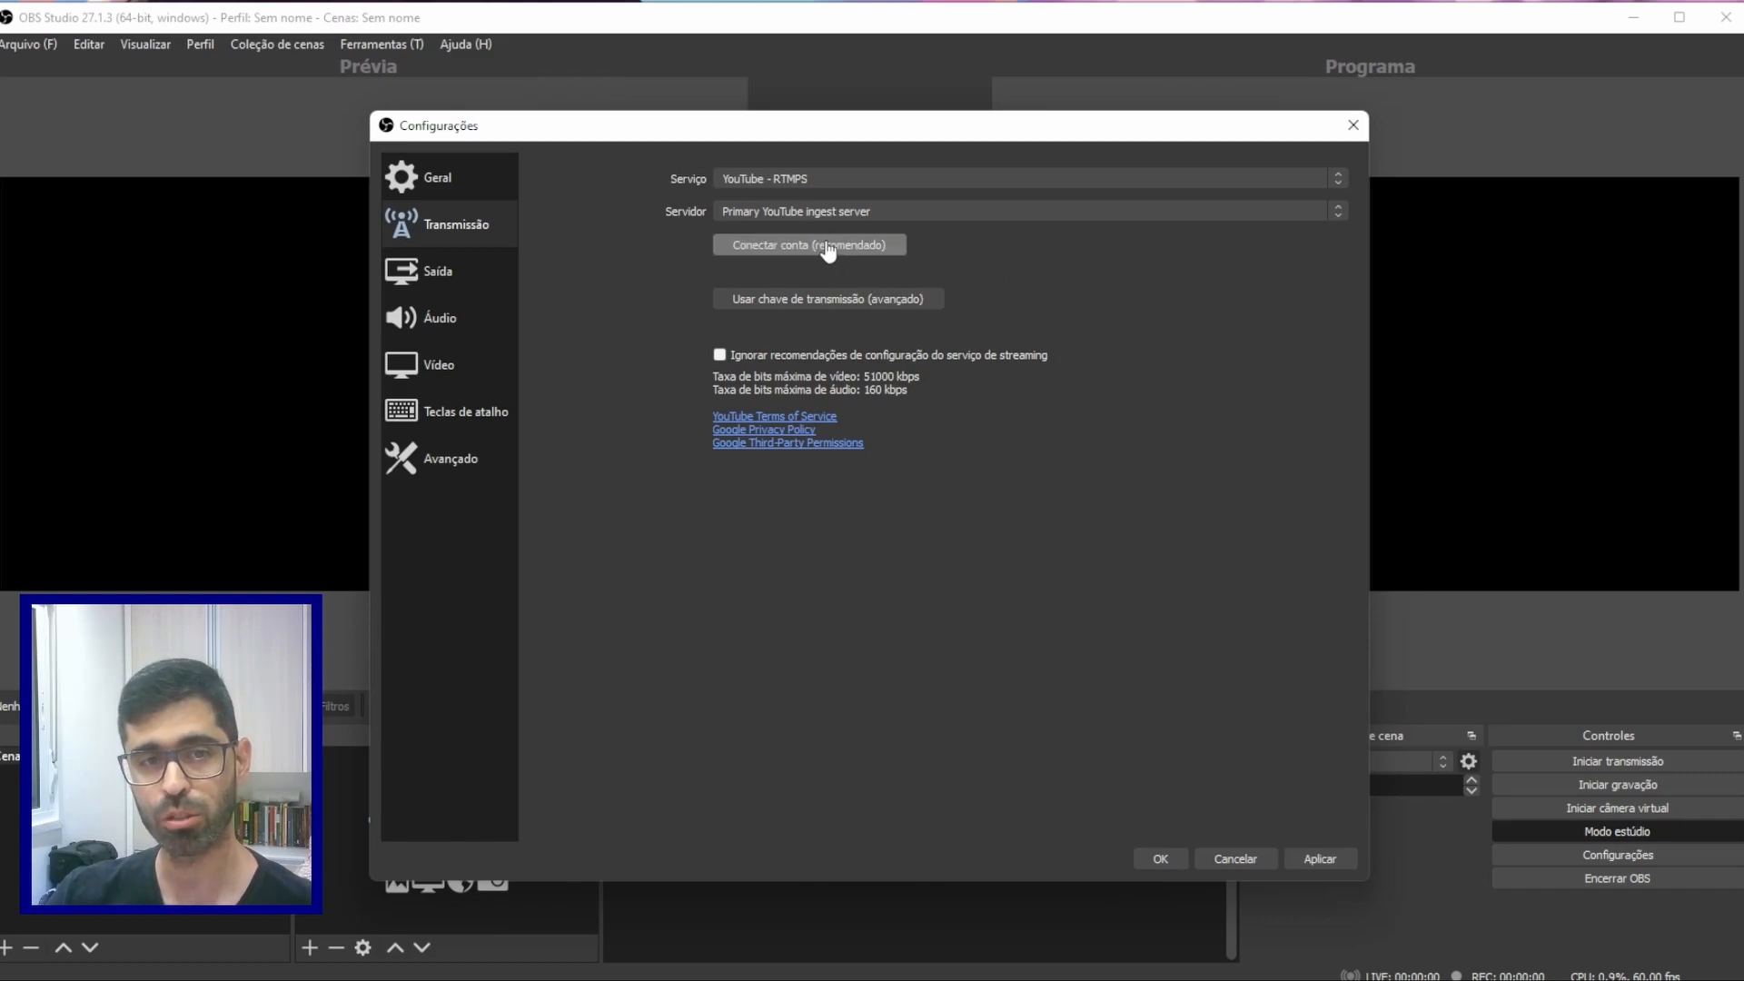
left_click(849, 292)
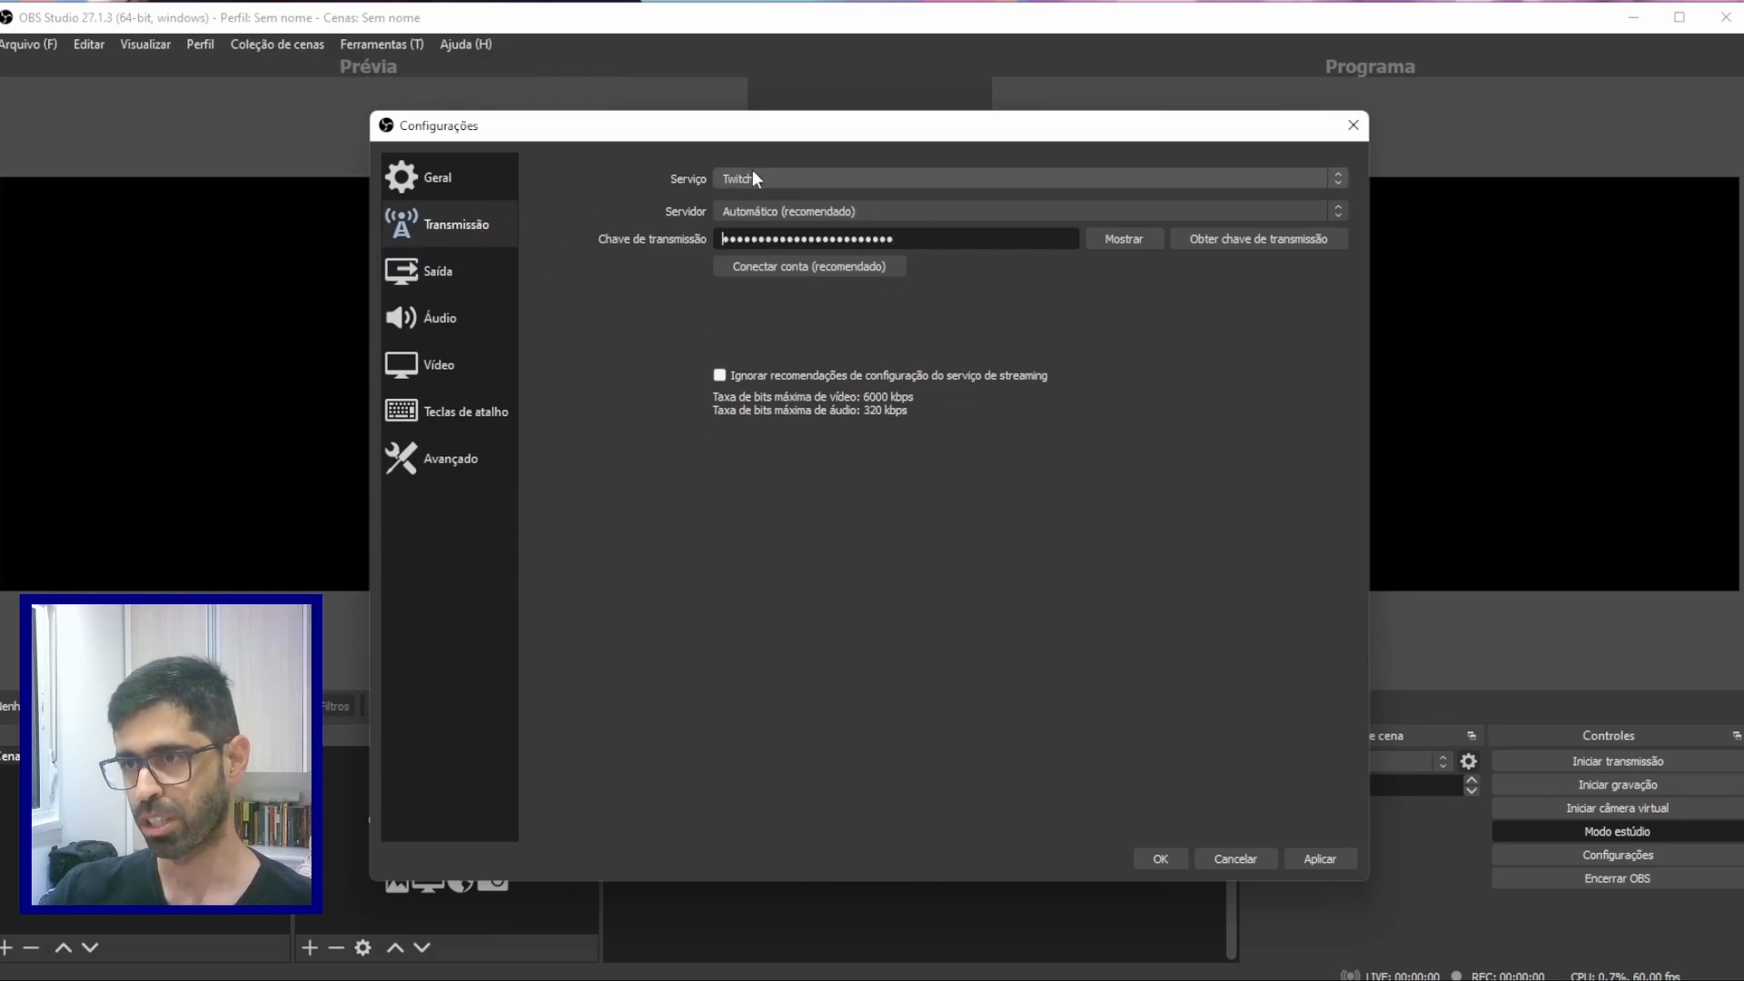
Set the output mode to Avançado in the output settings.
left_click(464, 273)
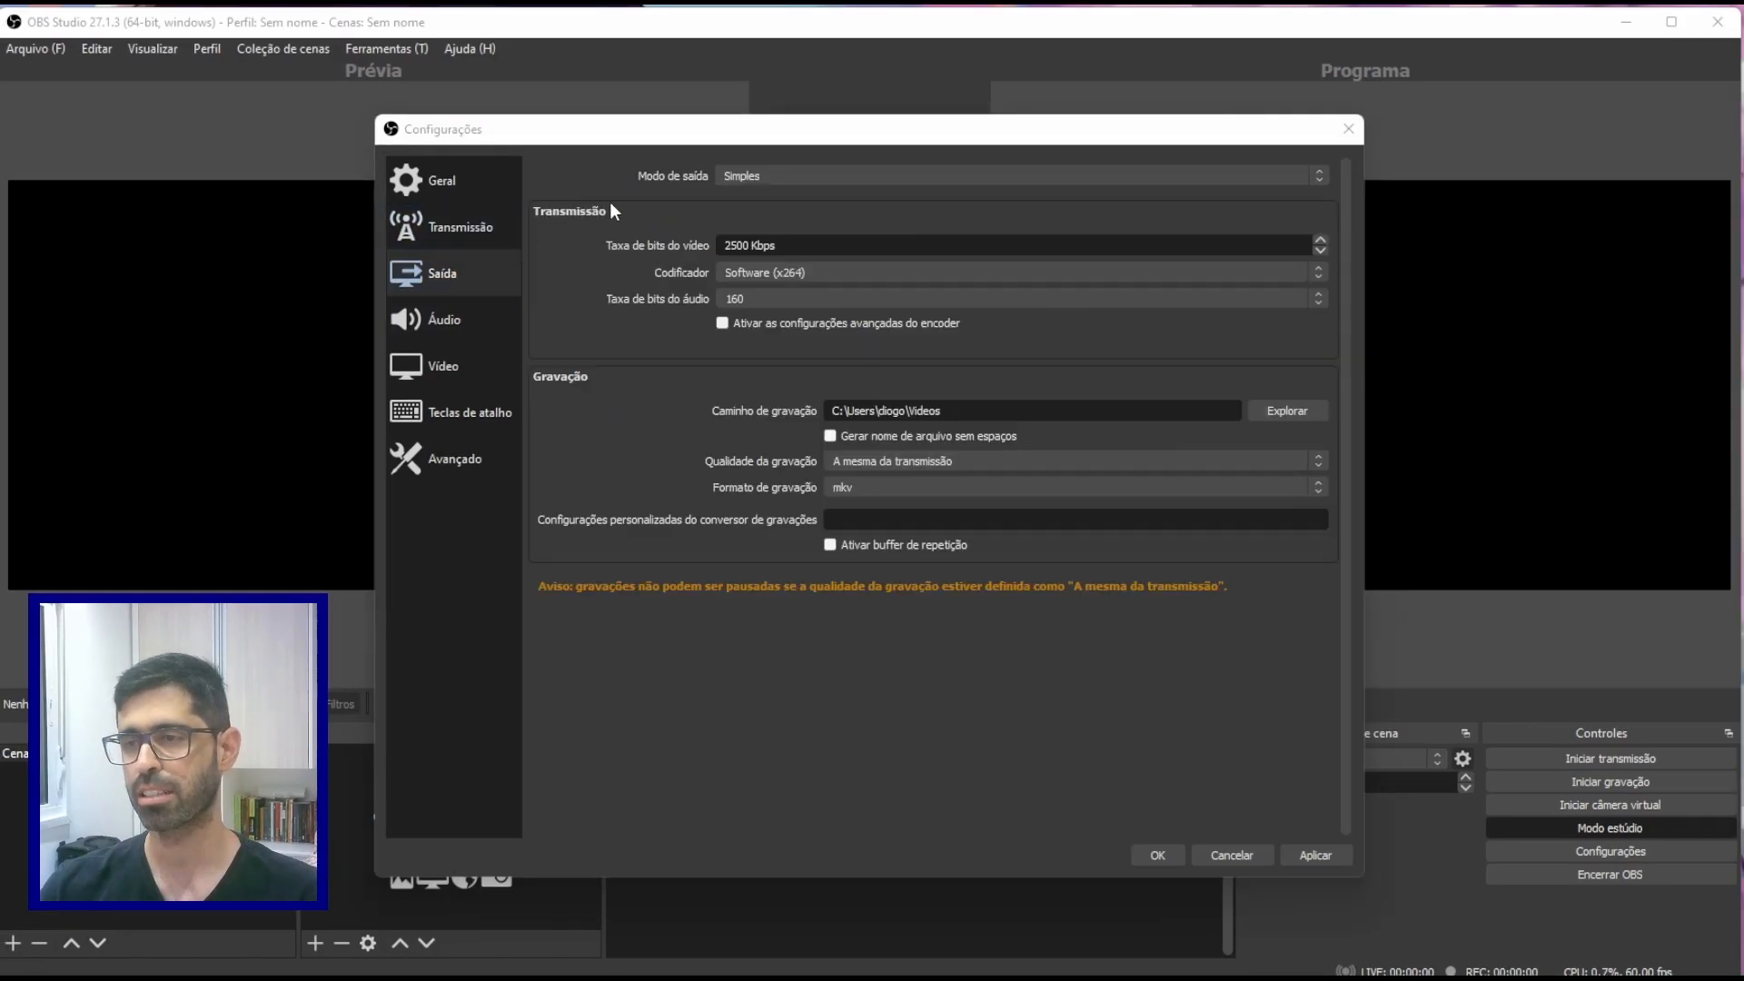
left_click(743, 177)
left_click(746, 204)
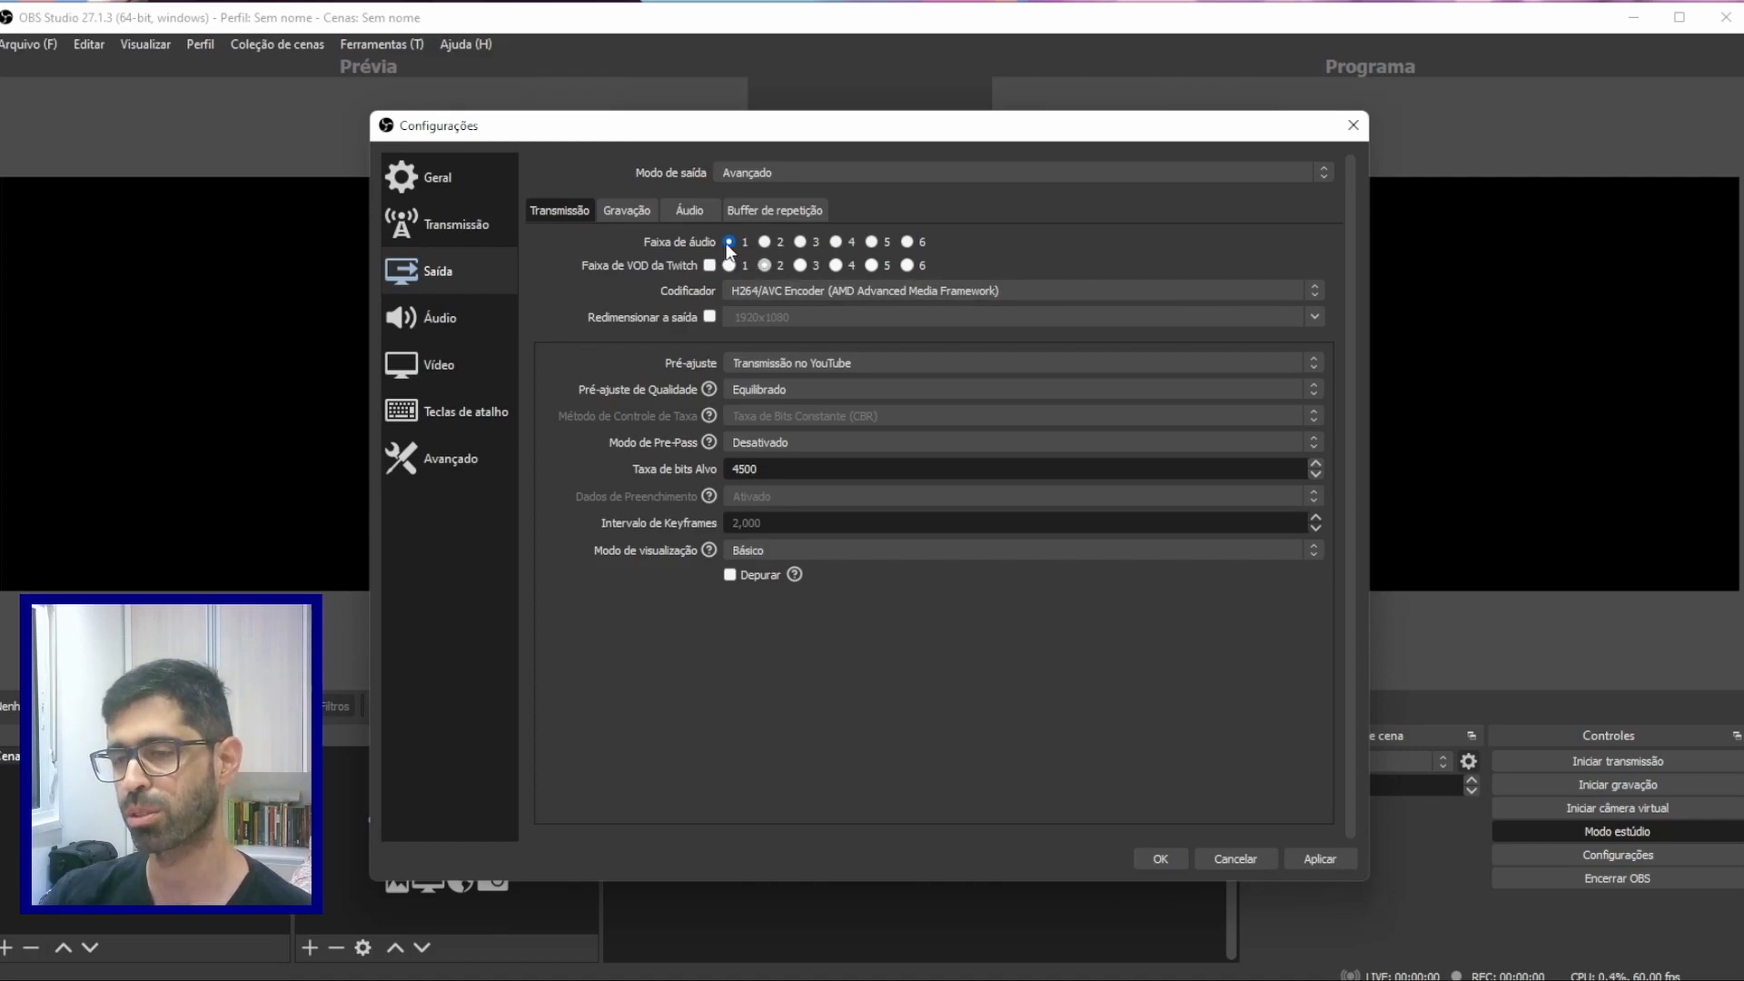
Try the x264 streaming encoder and return to H264/AVC Encoder (AMD Advanced Media Framework).
left_click(889, 291)
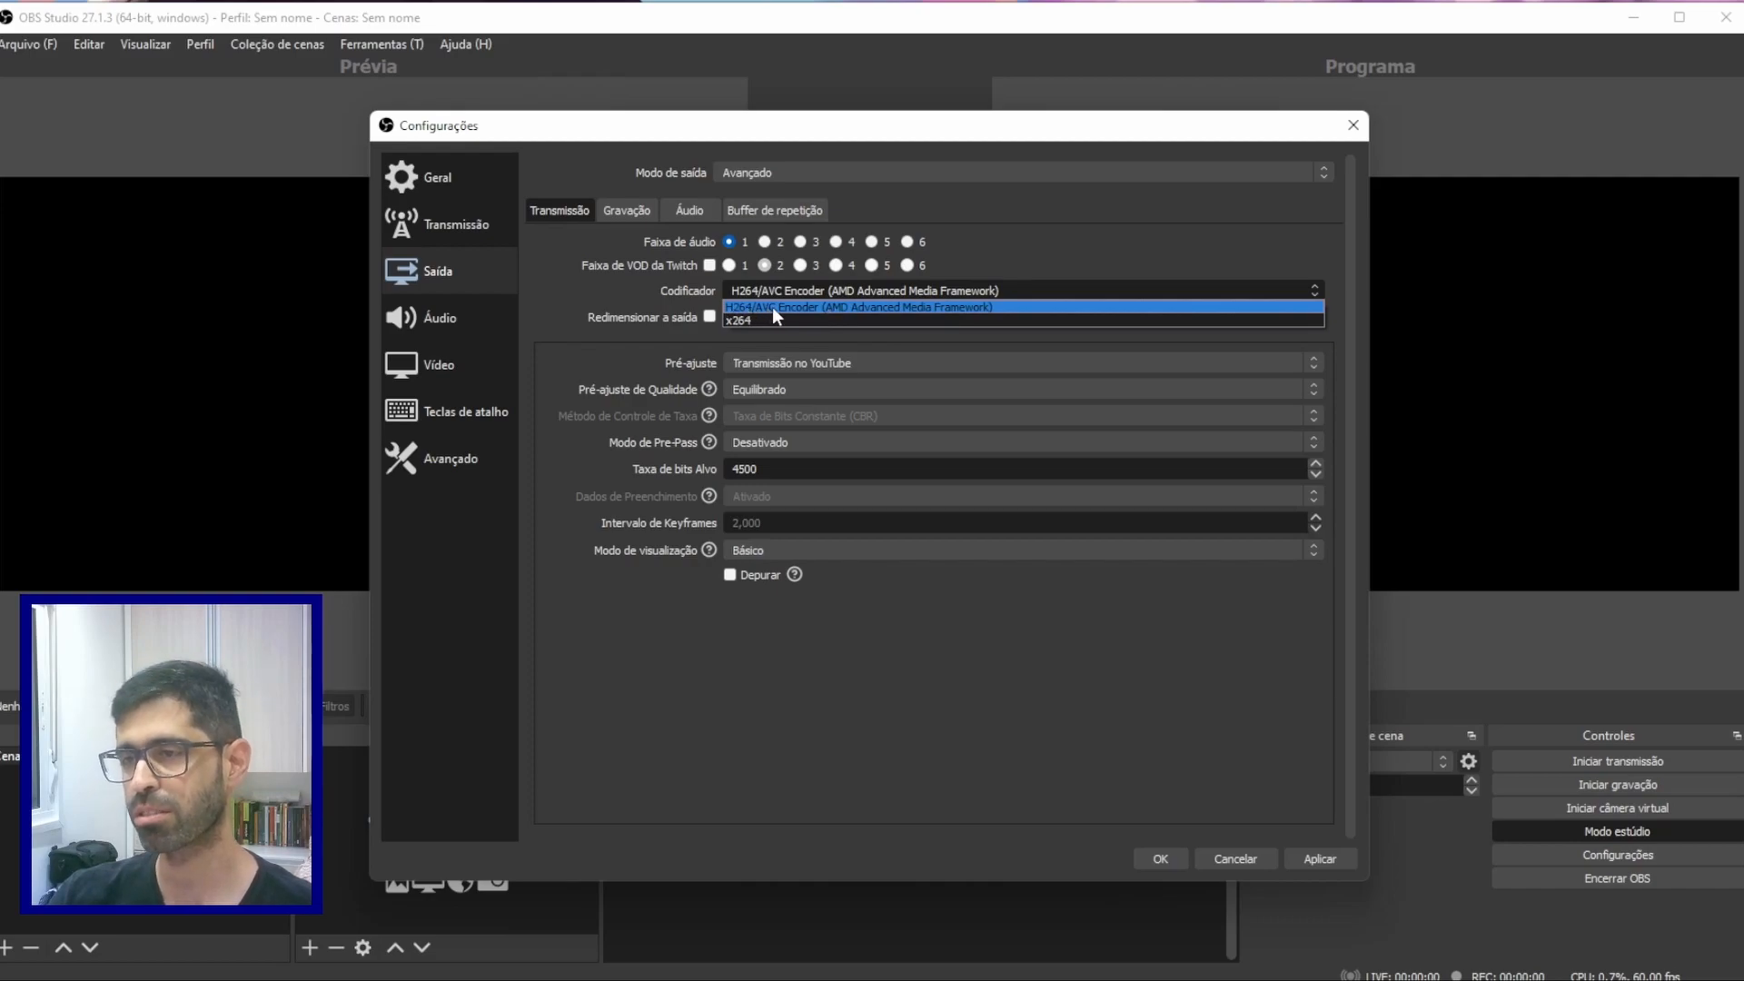
left_click(874, 306)
left_click(865, 289)
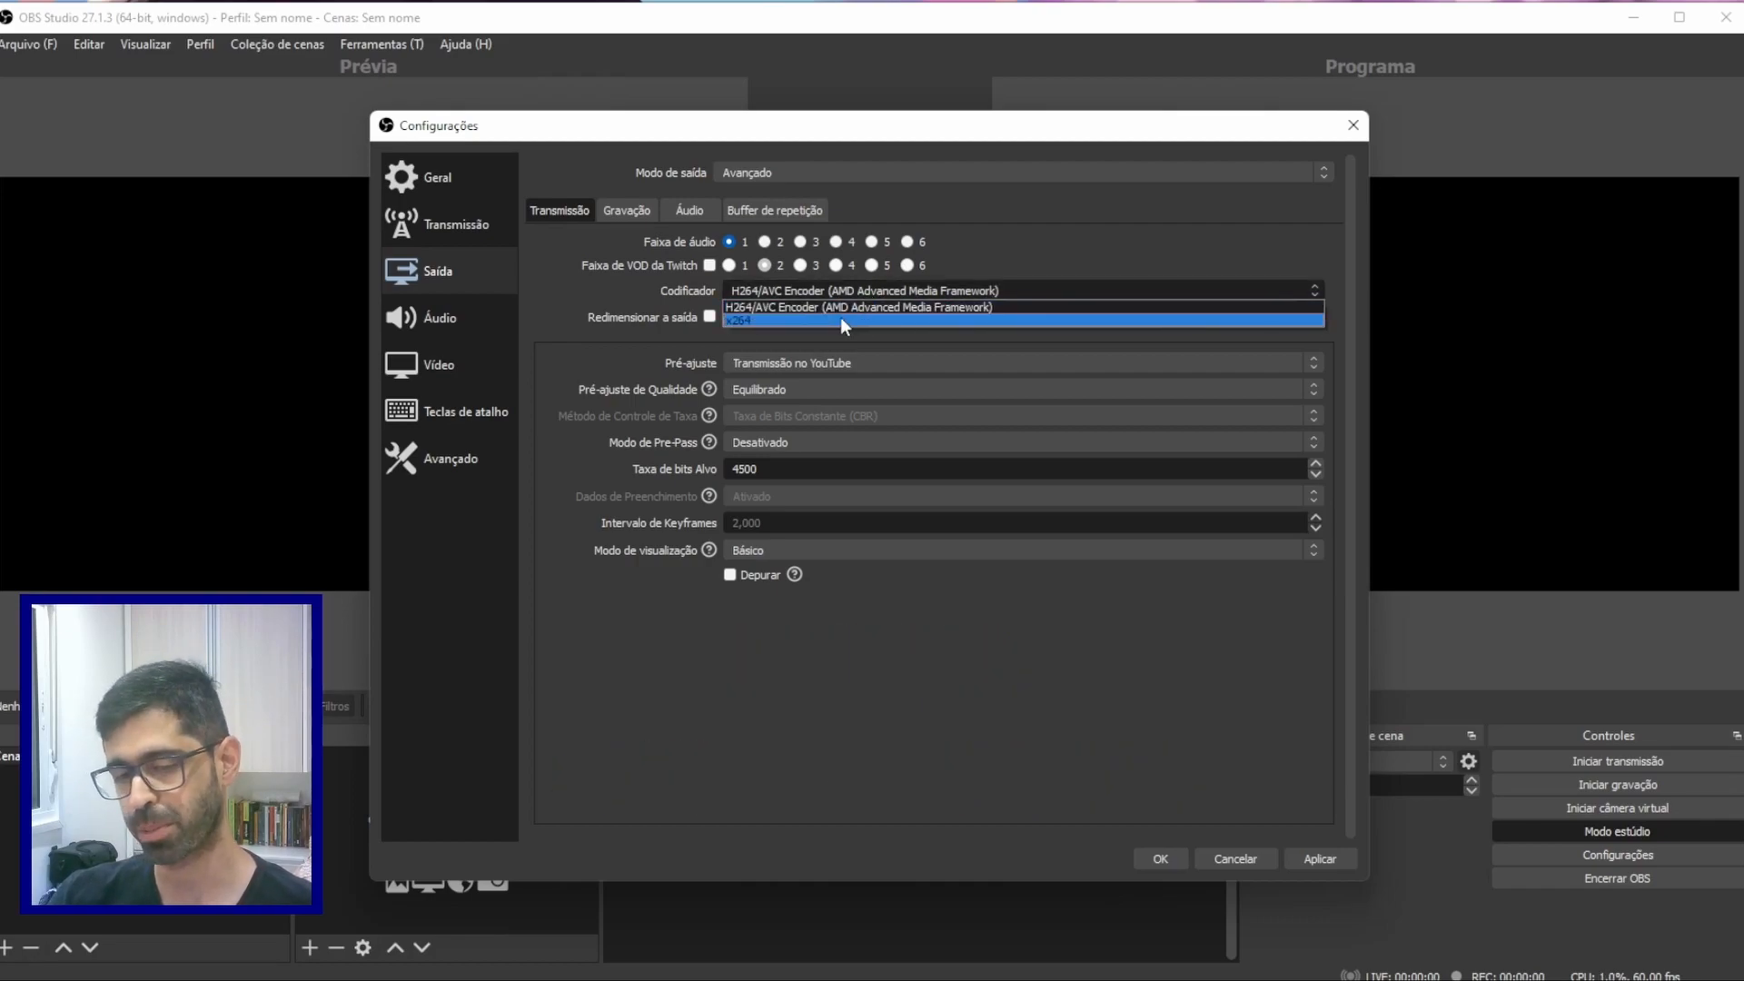
left_click(841, 318)
left_click(784, 287)
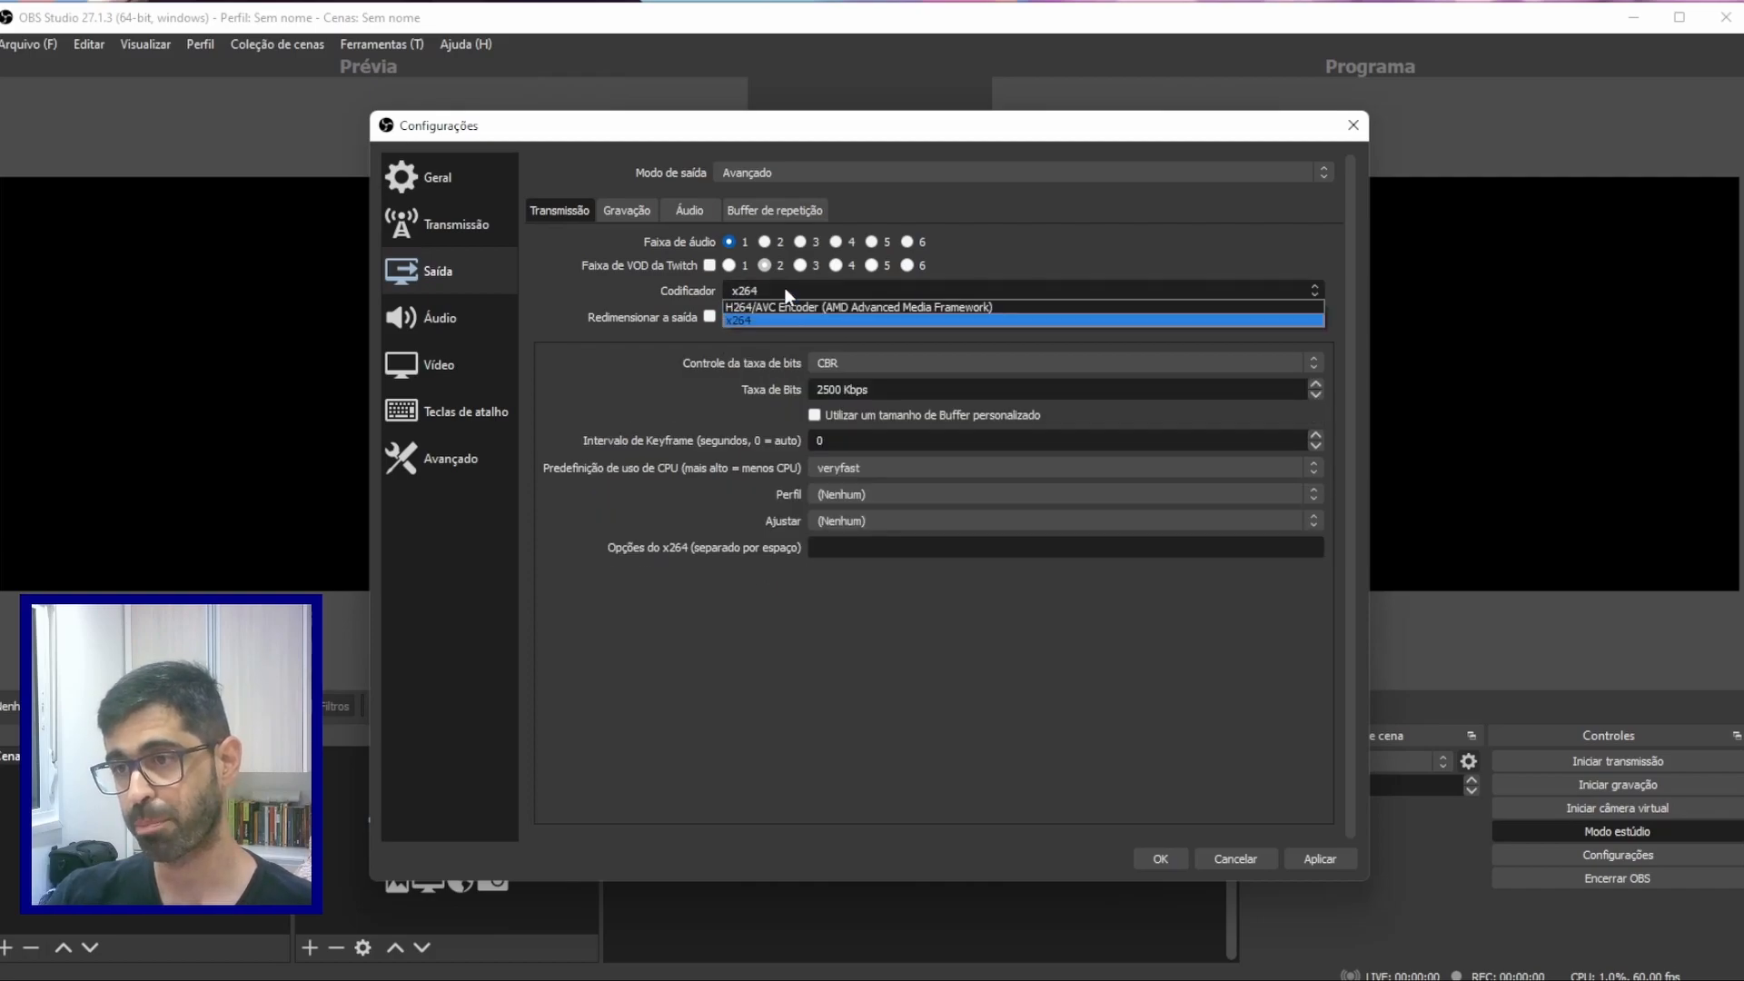
left_click(790, 307)
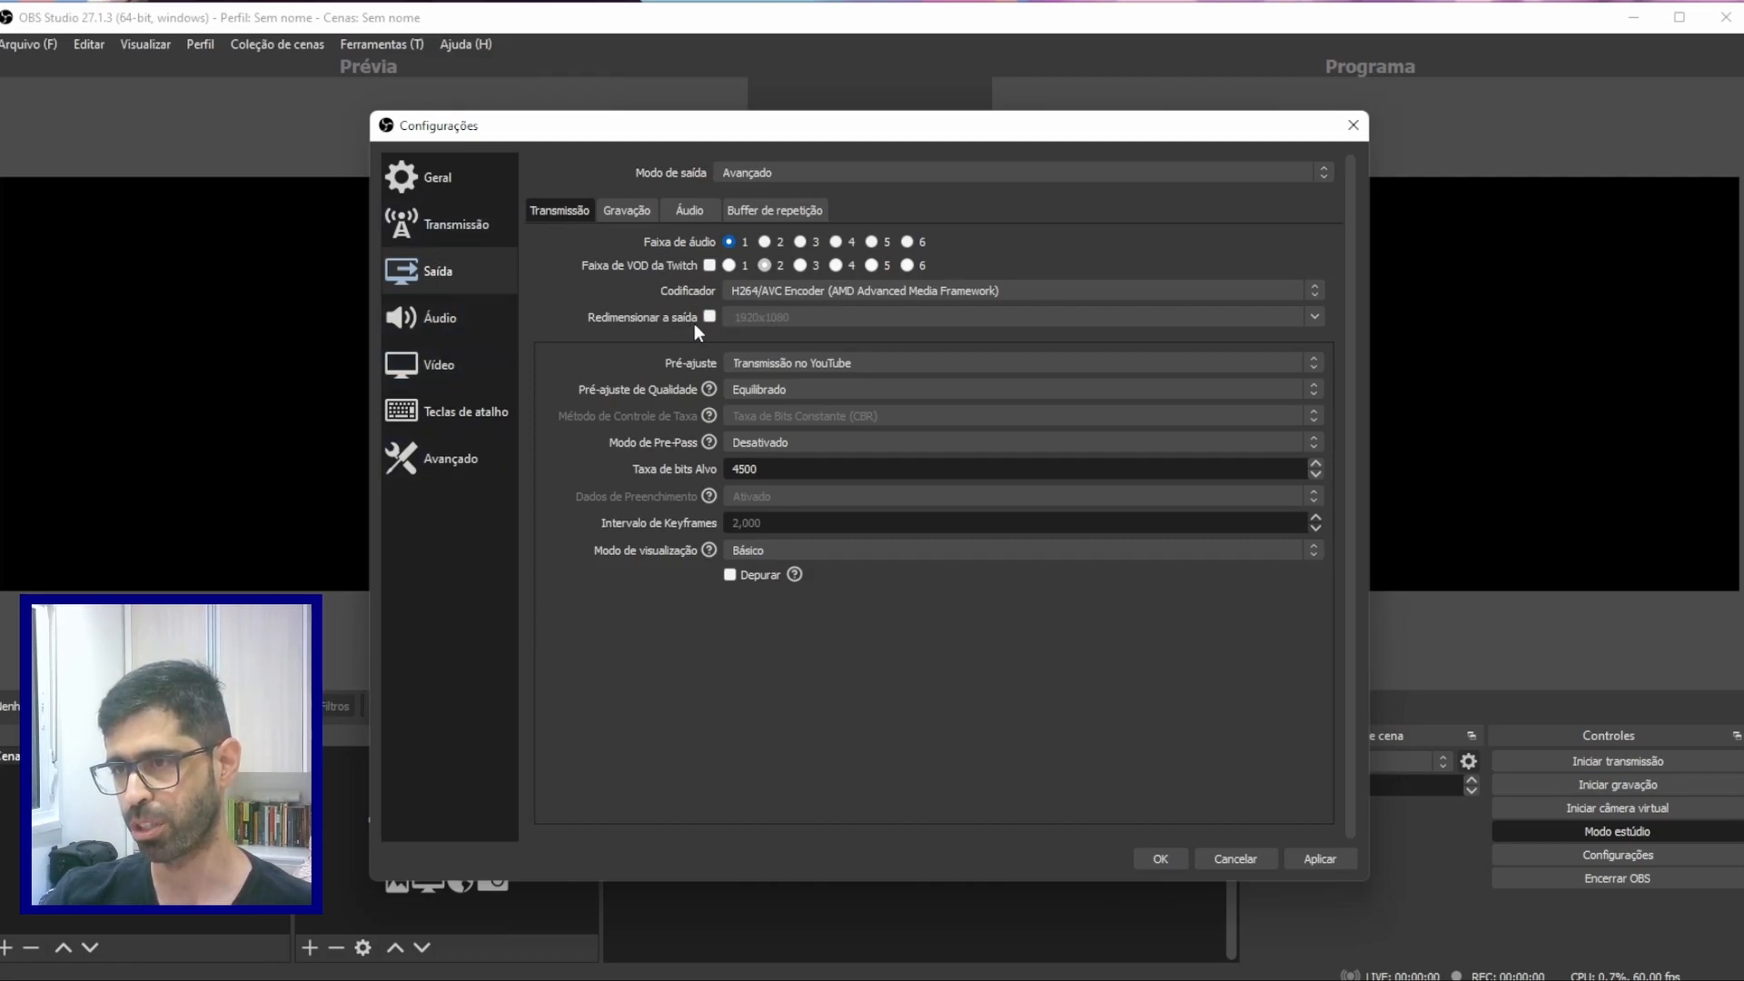
Review the encoder's preset and quality preset options, keeping Transmissão no YouTube and Equilibrado.
left_click(787, 362)
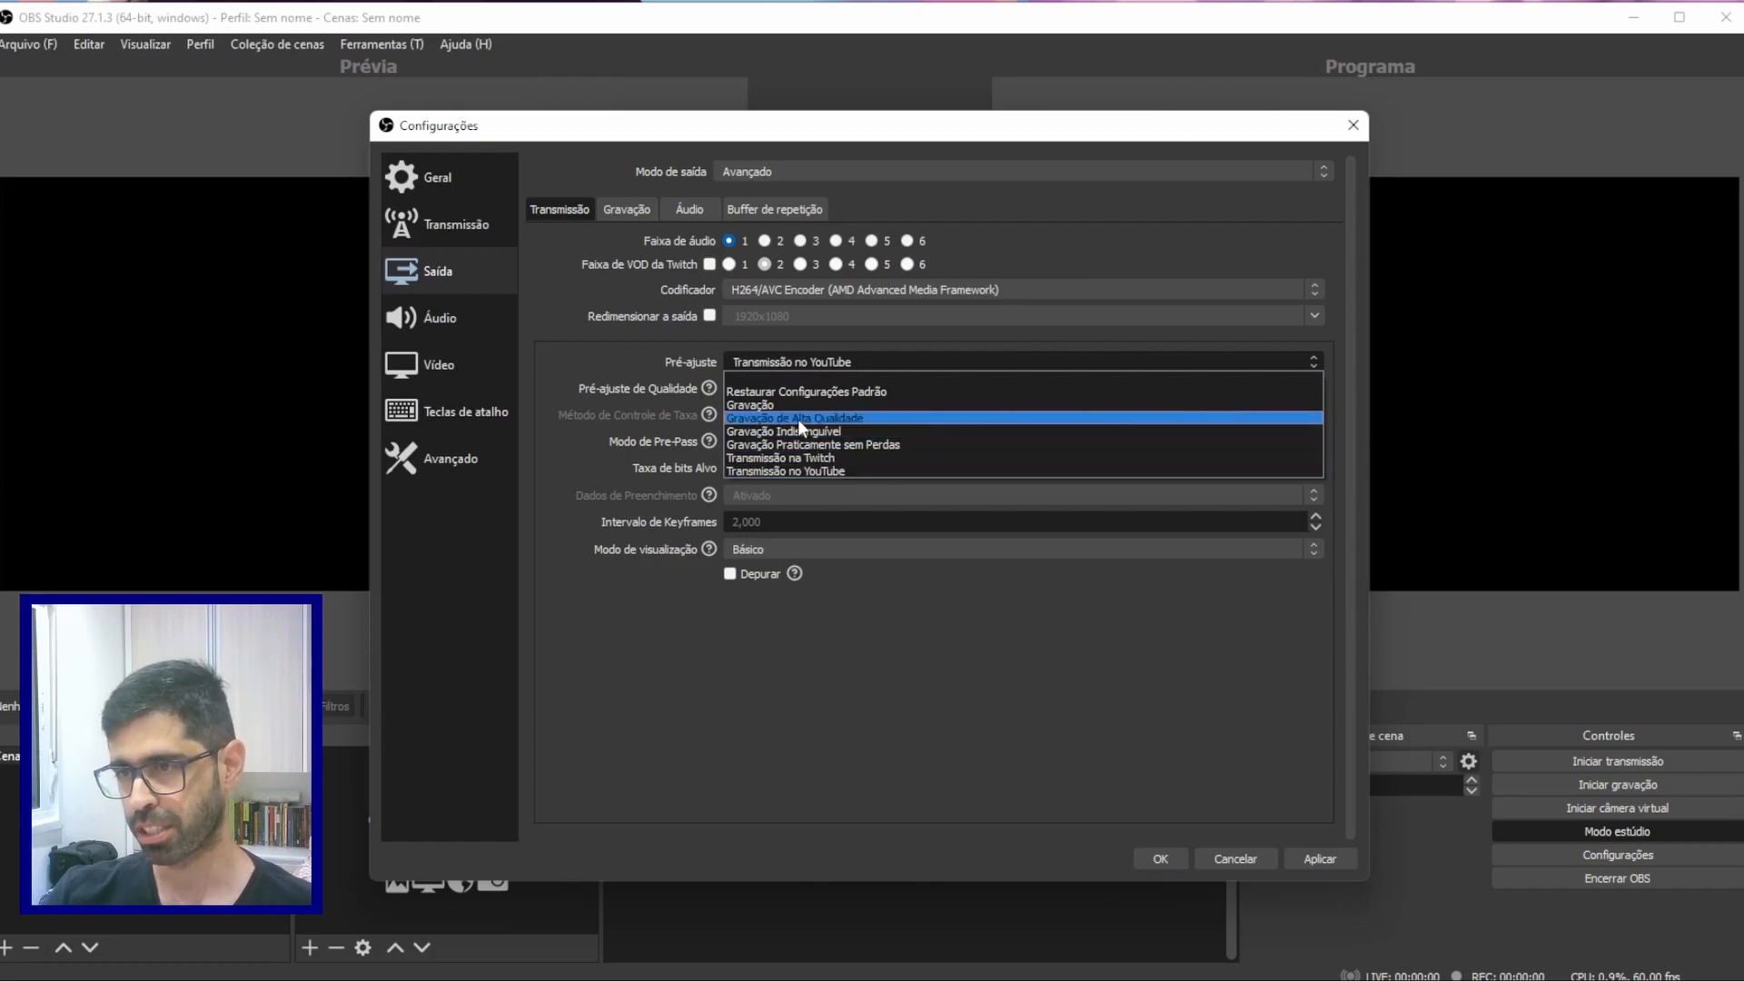
left_click(803, 474)
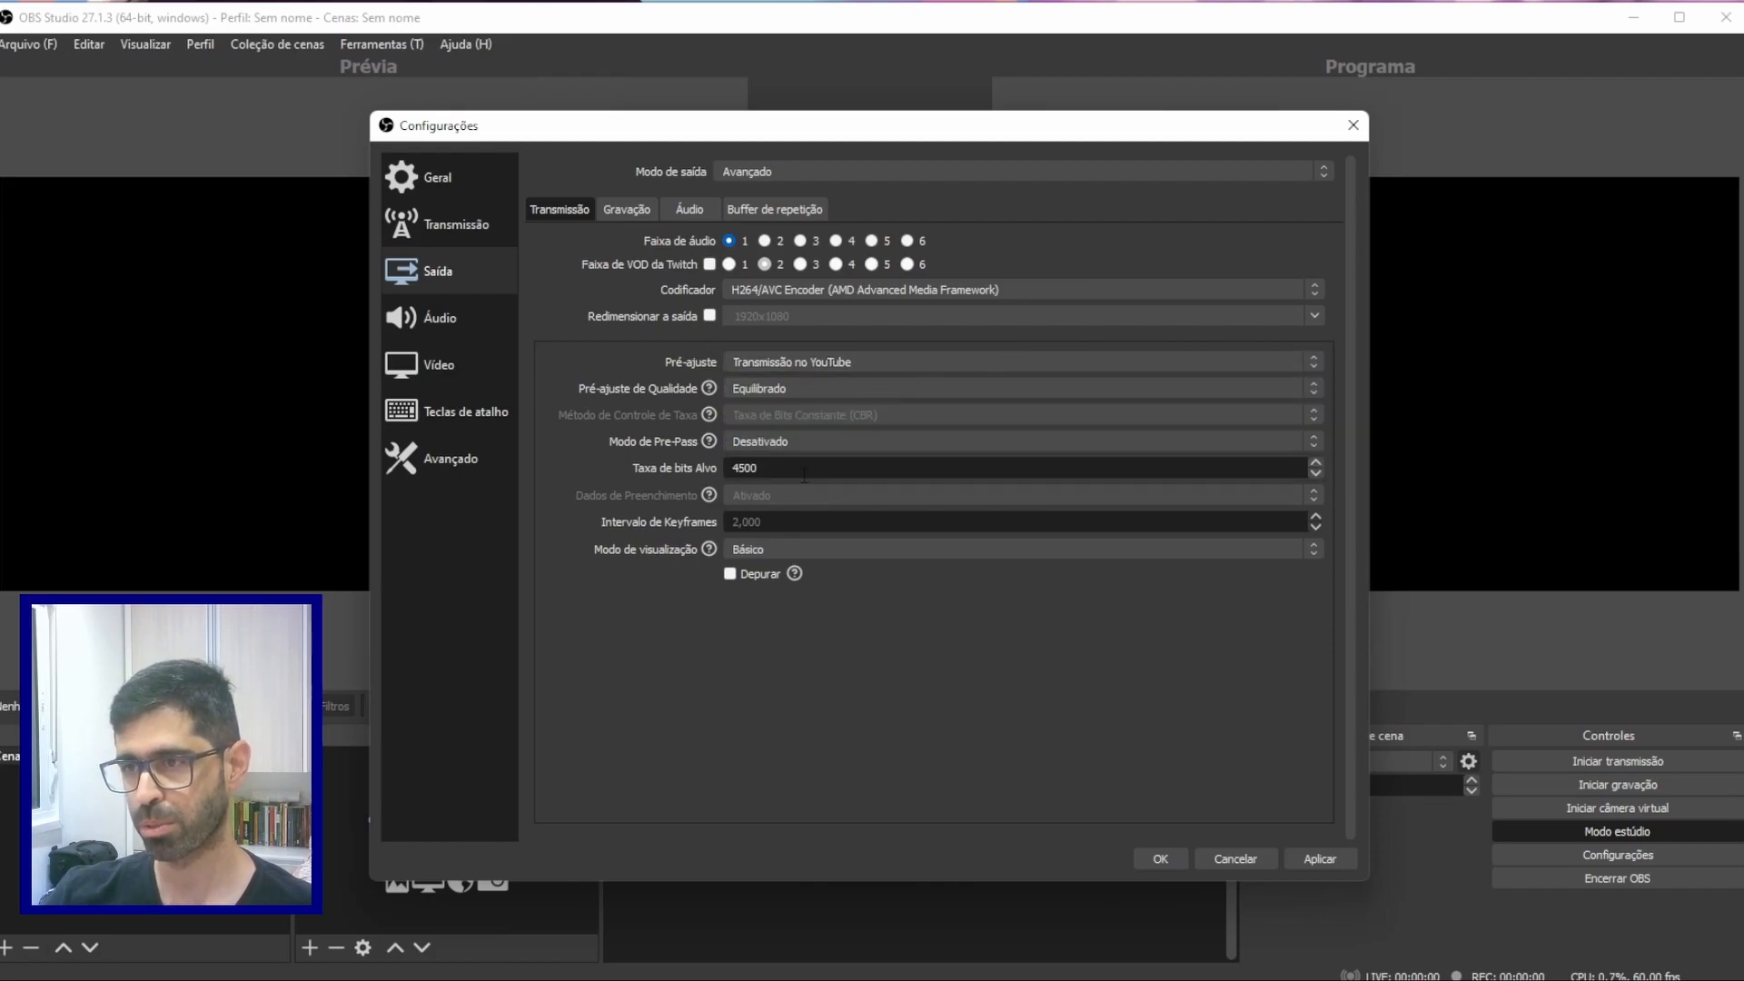
left_click(772, 355)
left_click(784, 354)
left_click(787, 384)
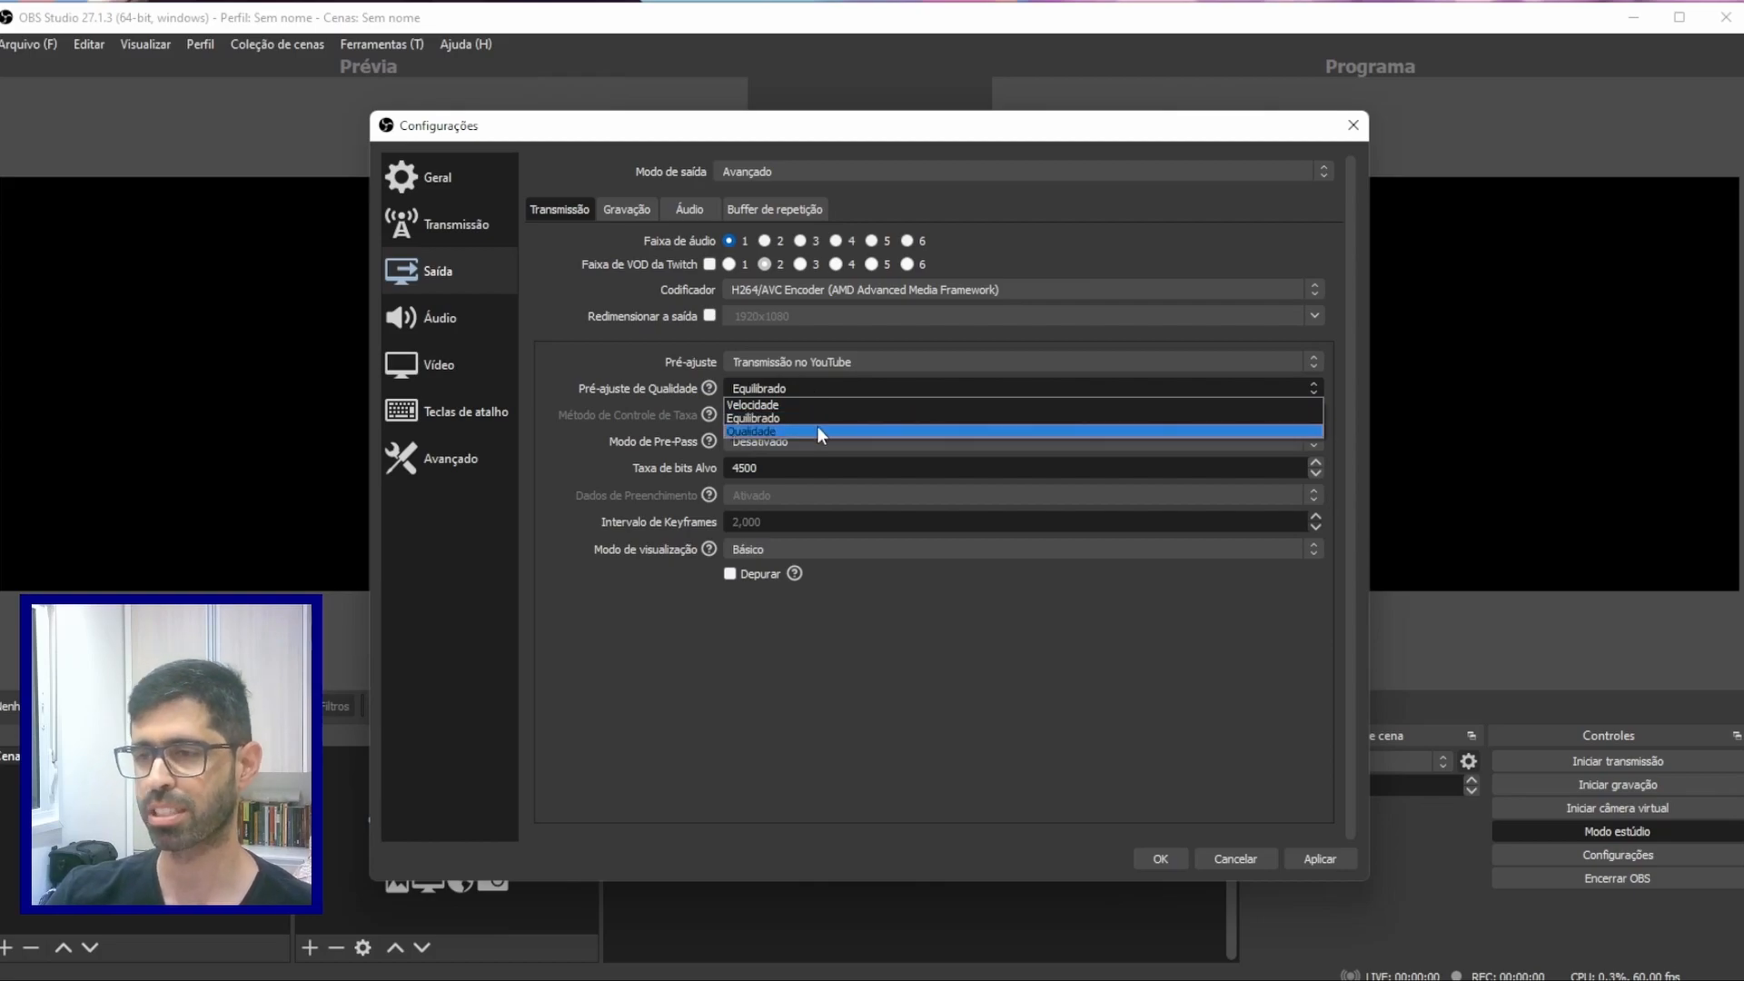
left_click(642, 360)
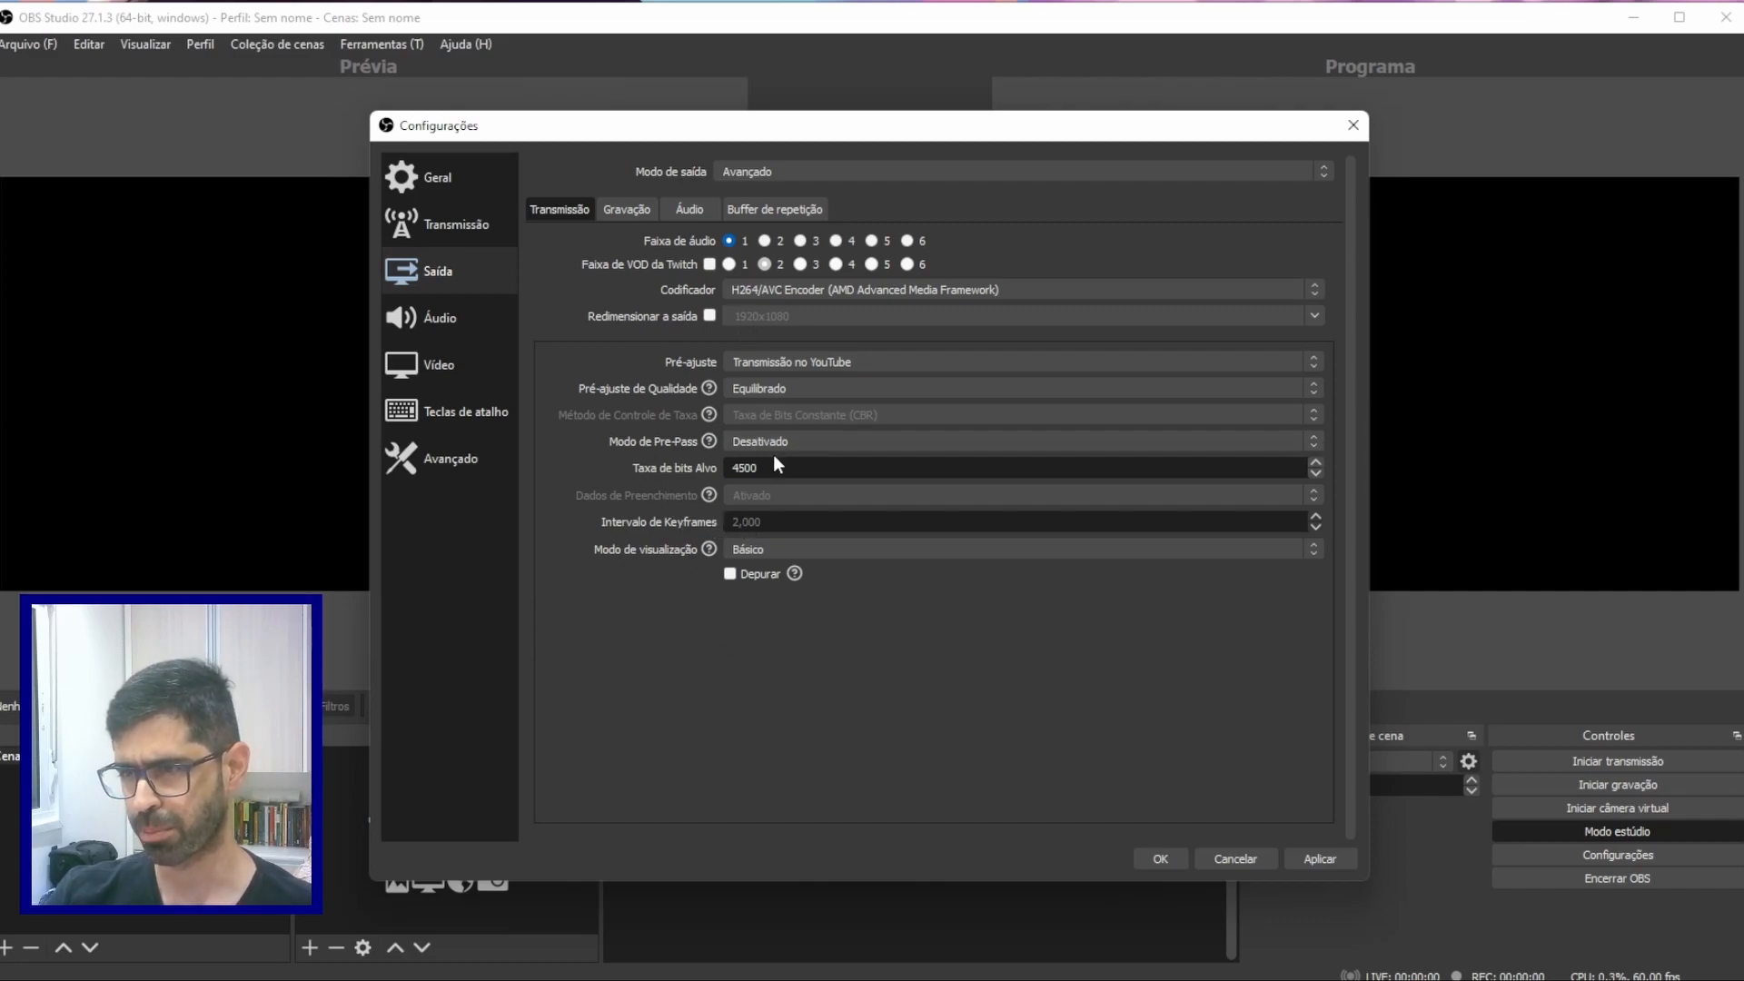
Check the encoder's pre-pass mode options and the target bitrate field.
left_click(725, 441)
left_click(731, 441)
key("Tab")
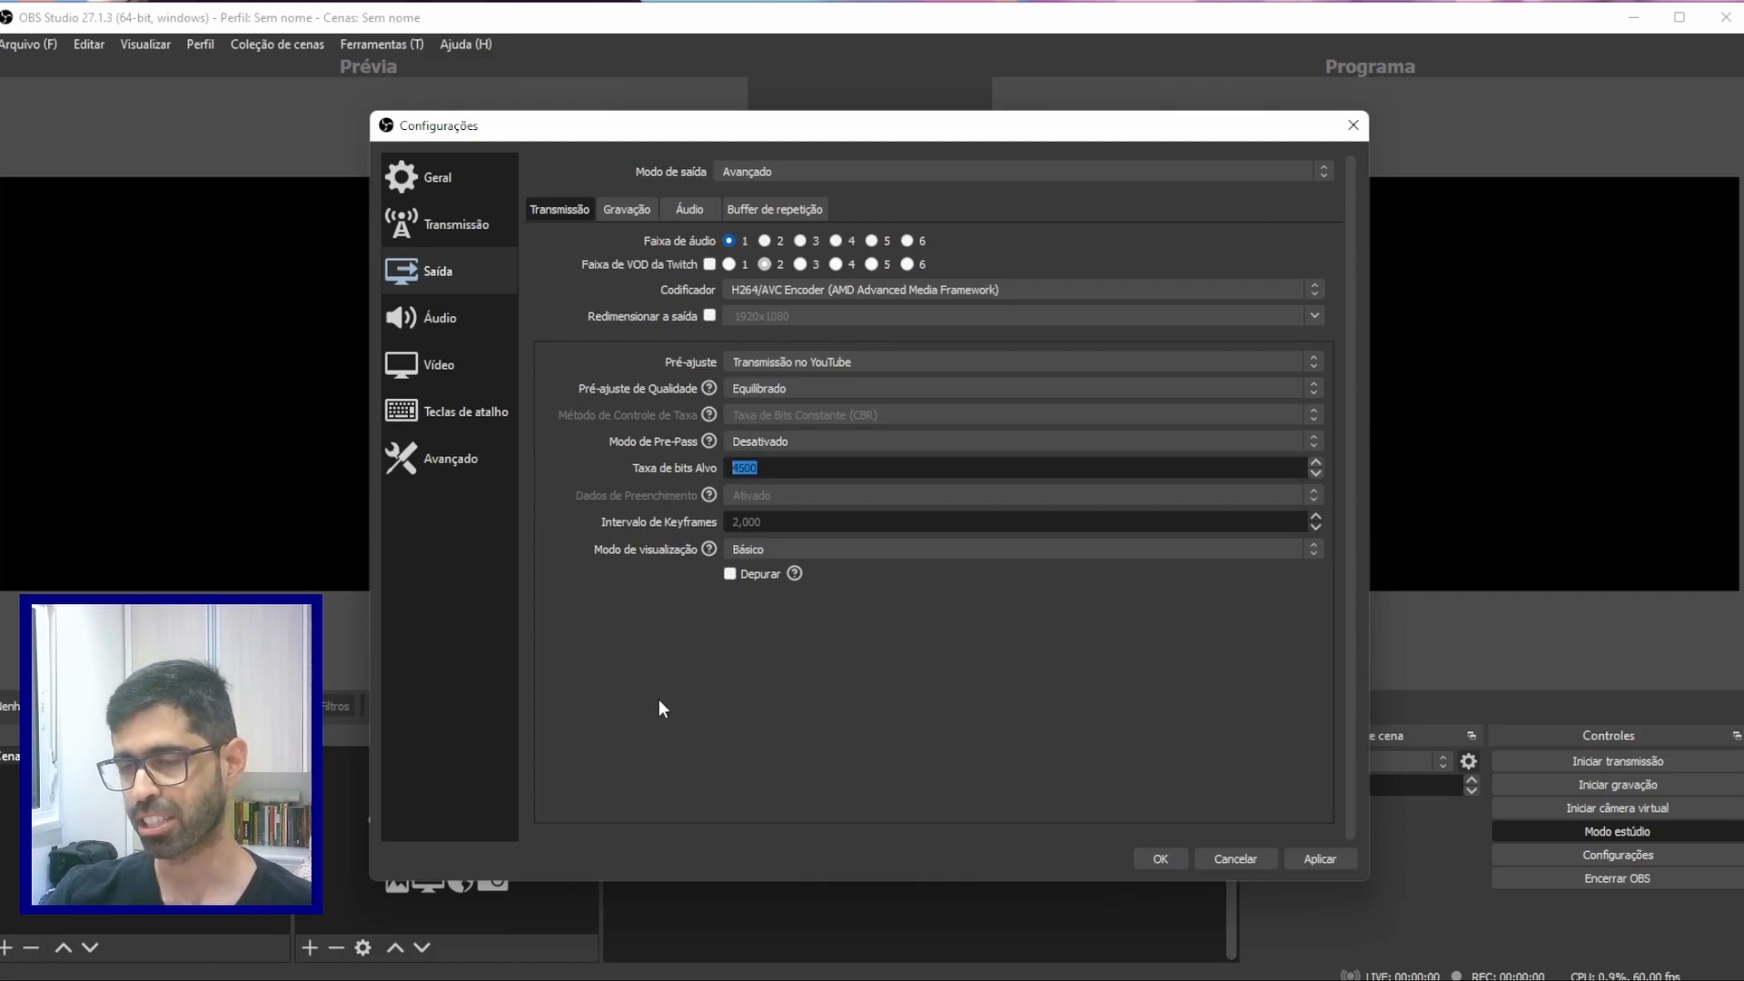
left_click(745, 707)
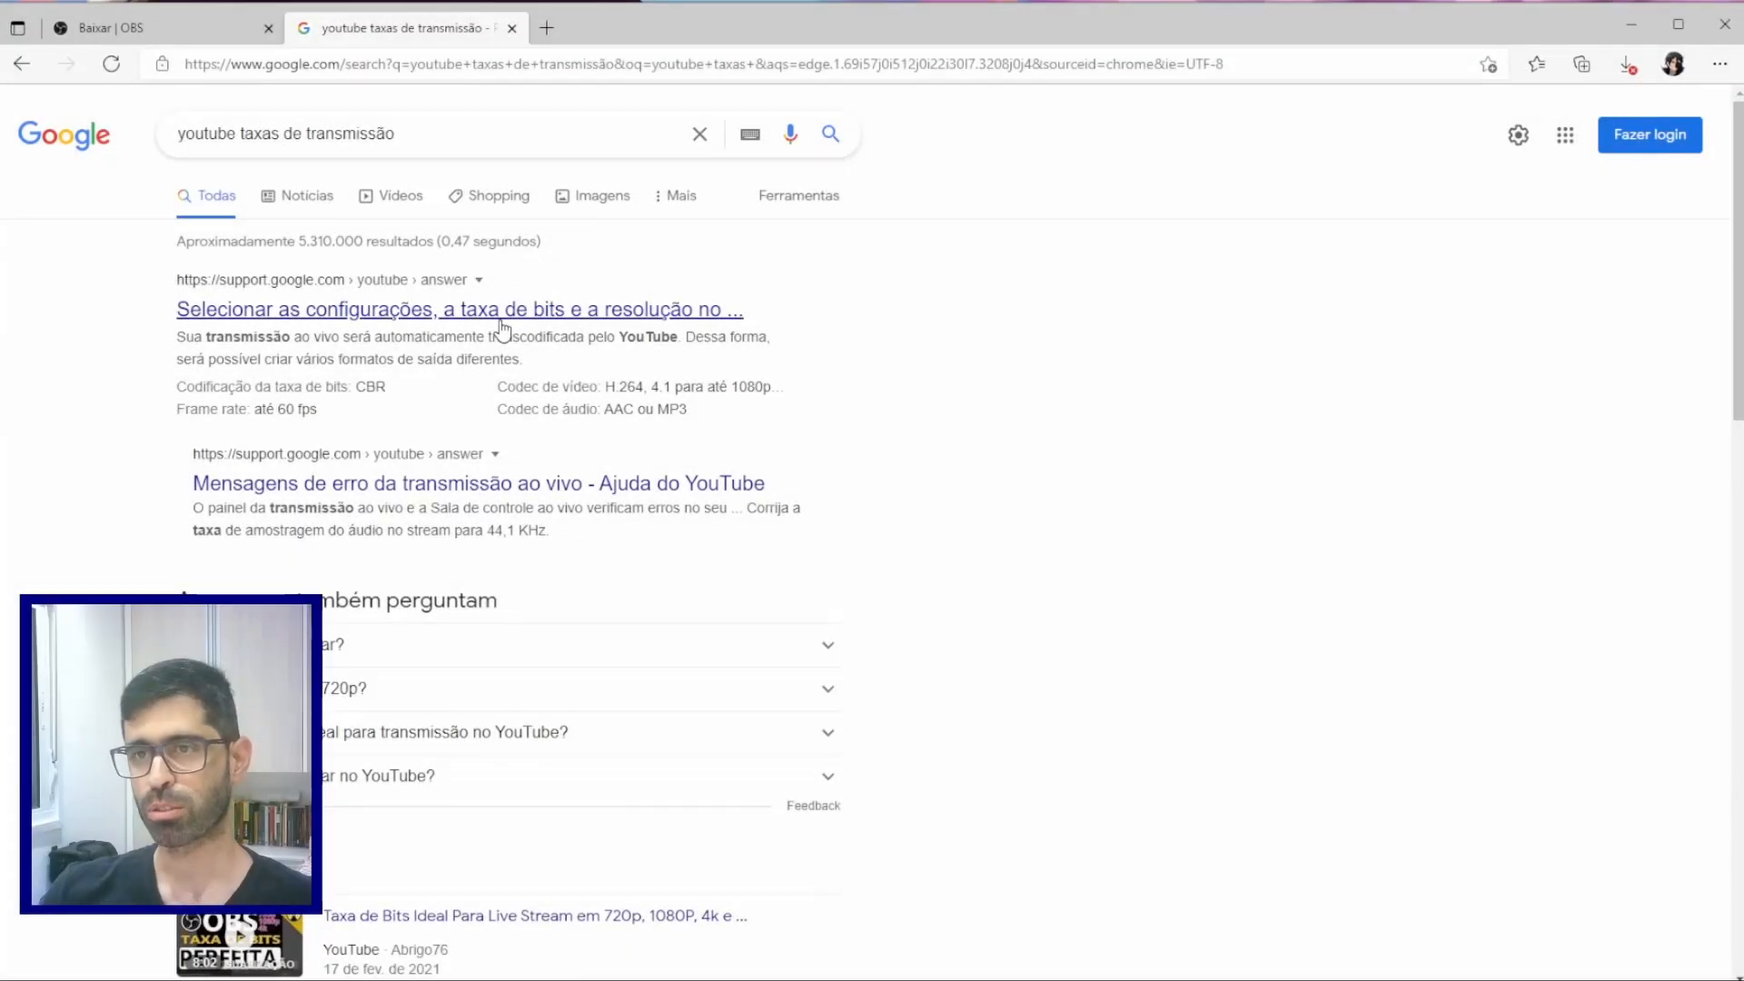
In the browser, open the YouTube Help article on live bitrate and resolution and expand the 1080p a 60 fps section.
left_click_drag(381, 134, 84, 216)
left_click(179, 143)
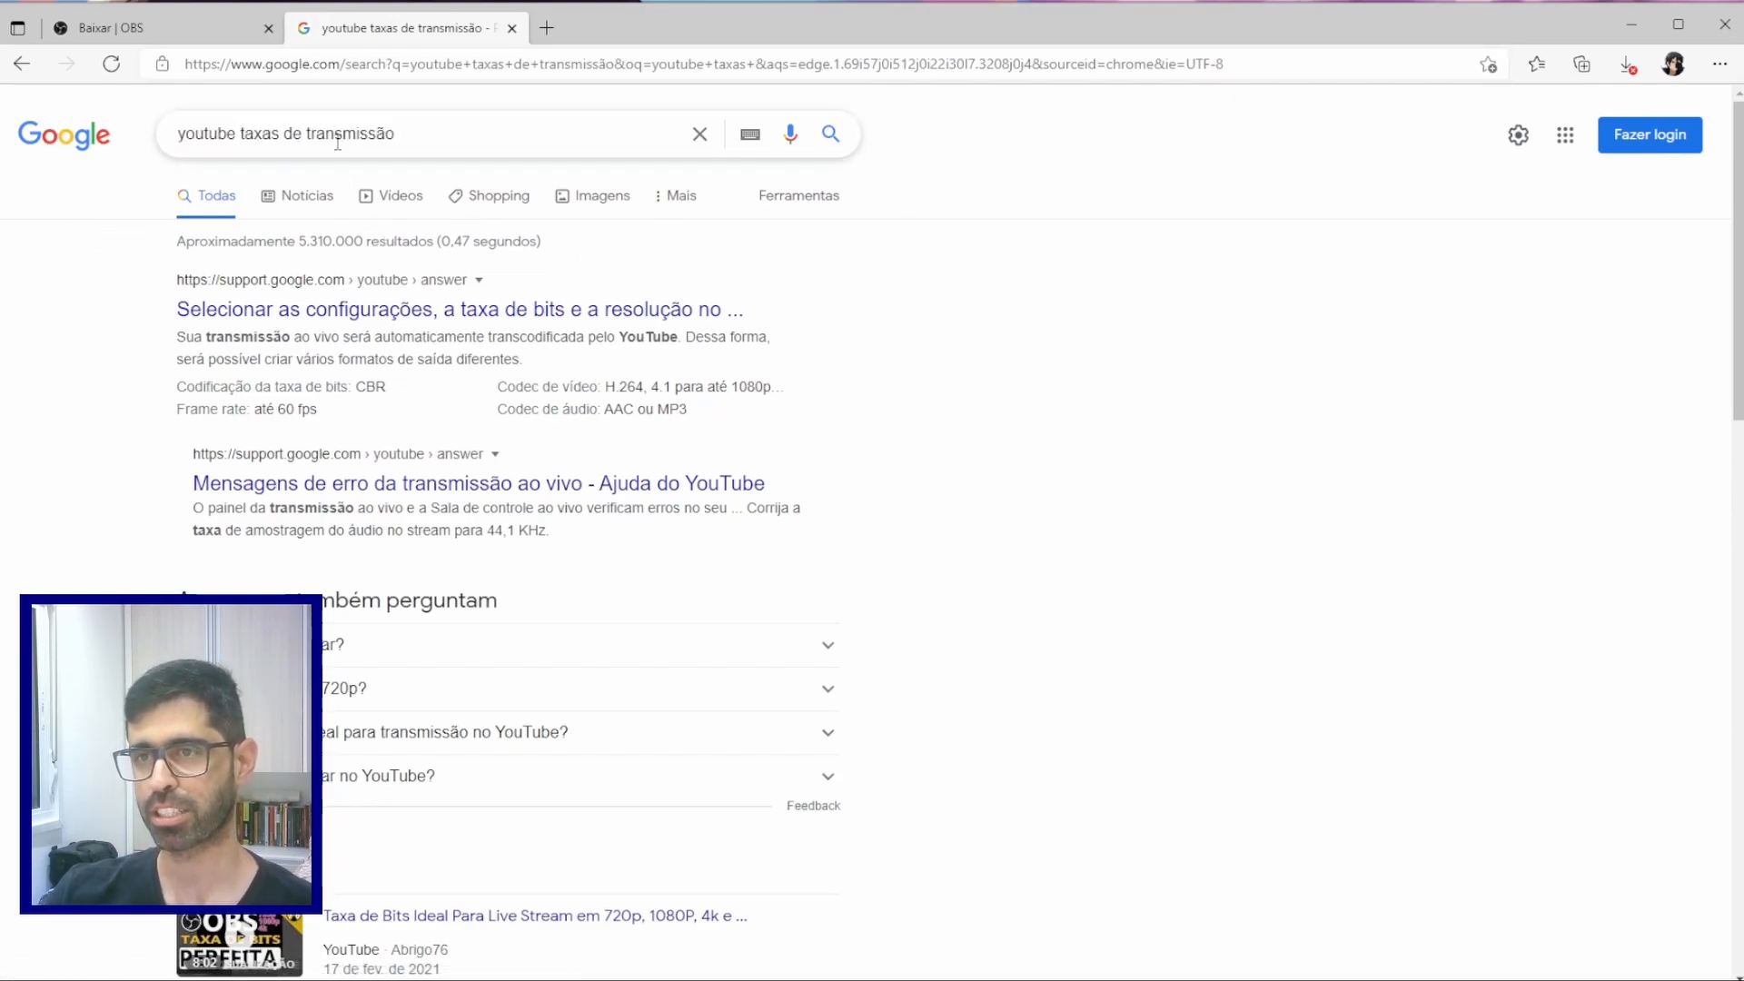
left_click(336, 314)
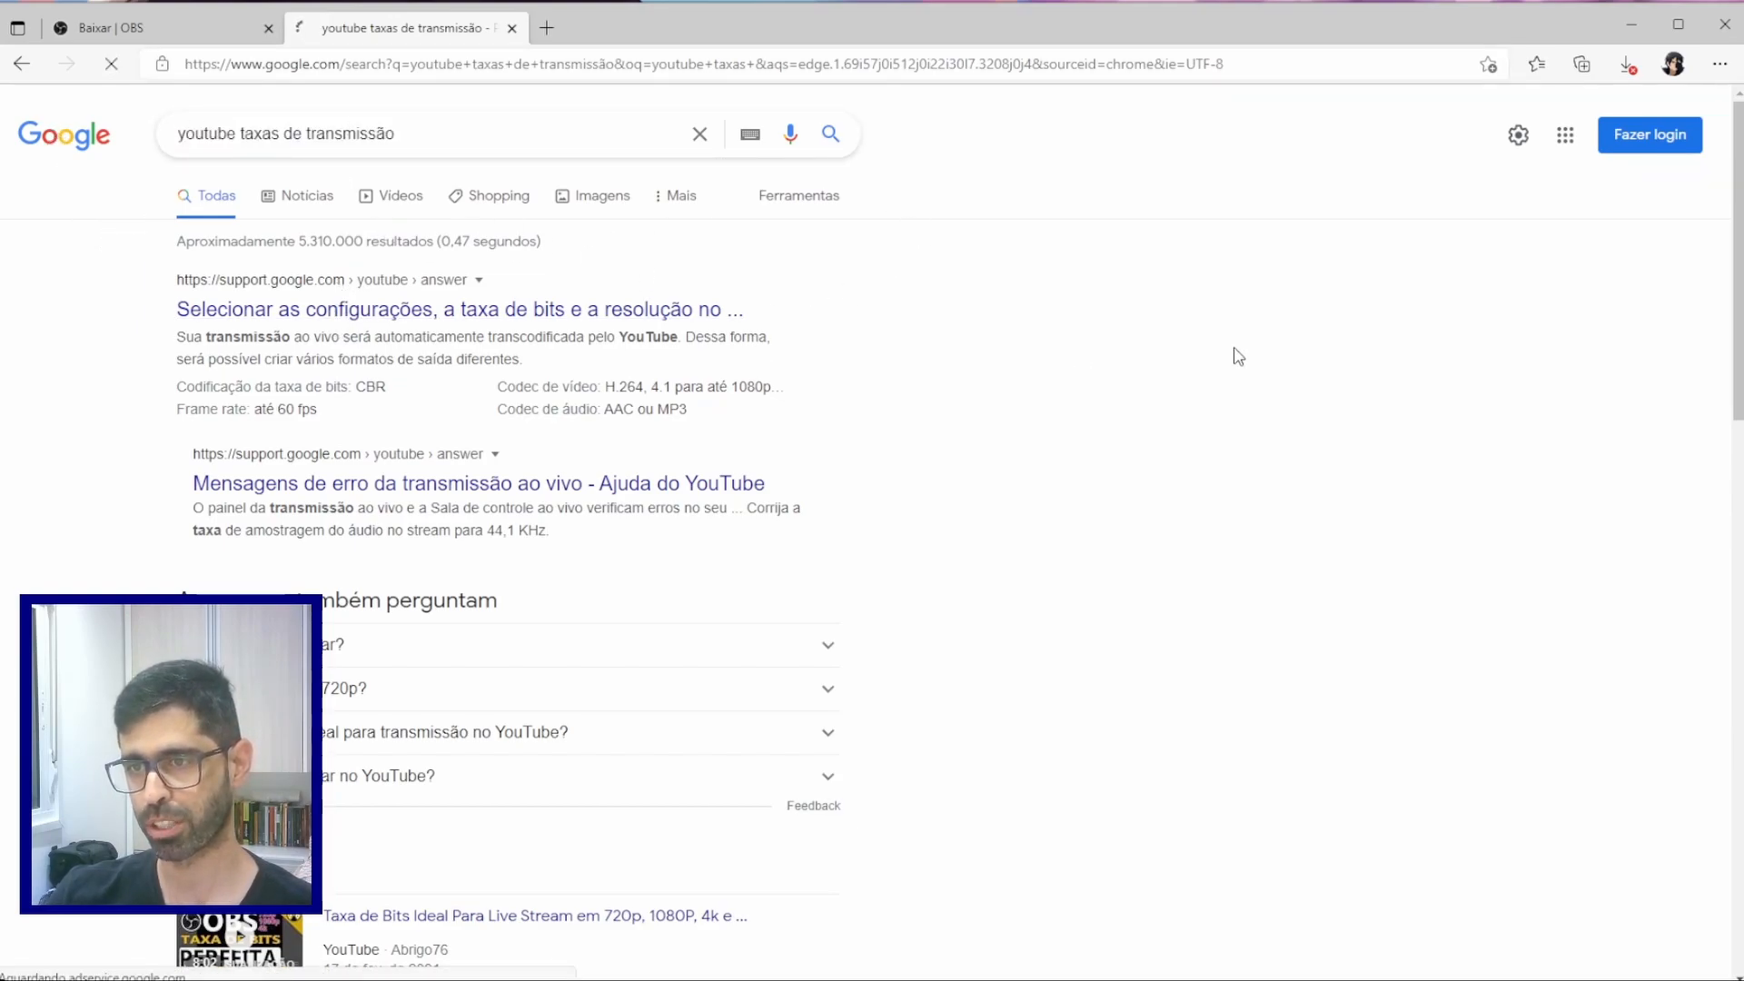
scroll(563, 400, "down", 10)
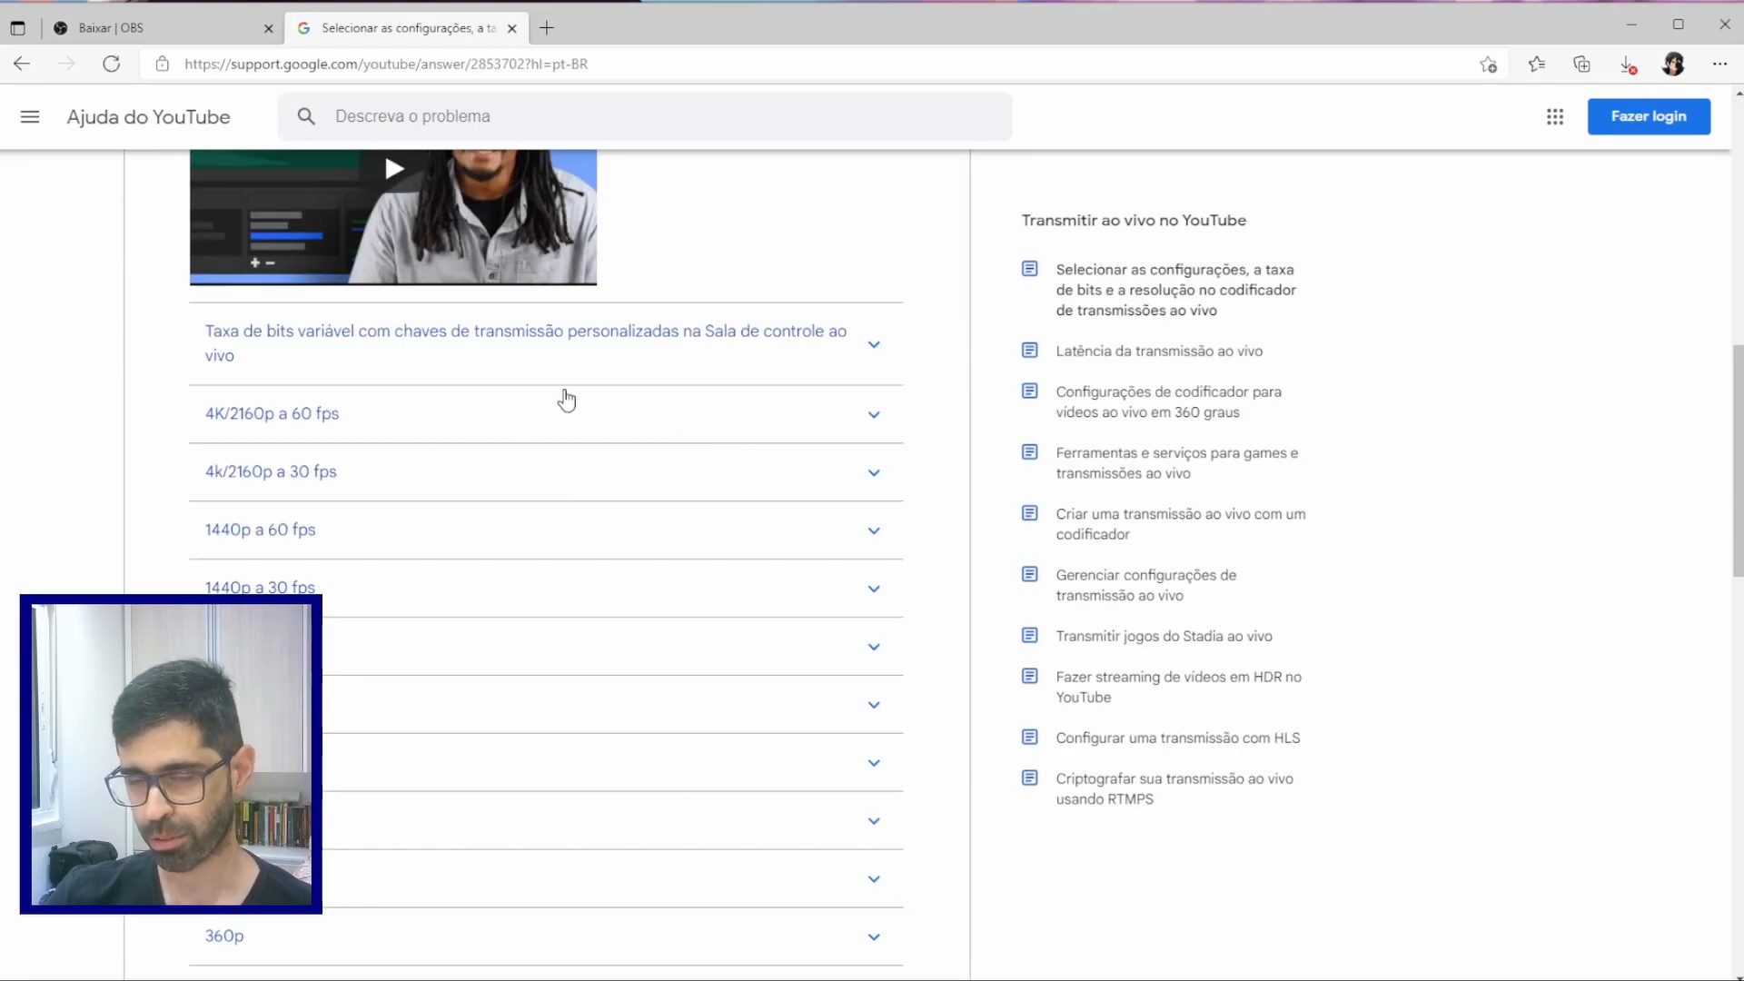
scroll(148, 428, "down", 1)
left_click(875, 518)
scroll(876, 518, "down", 1)
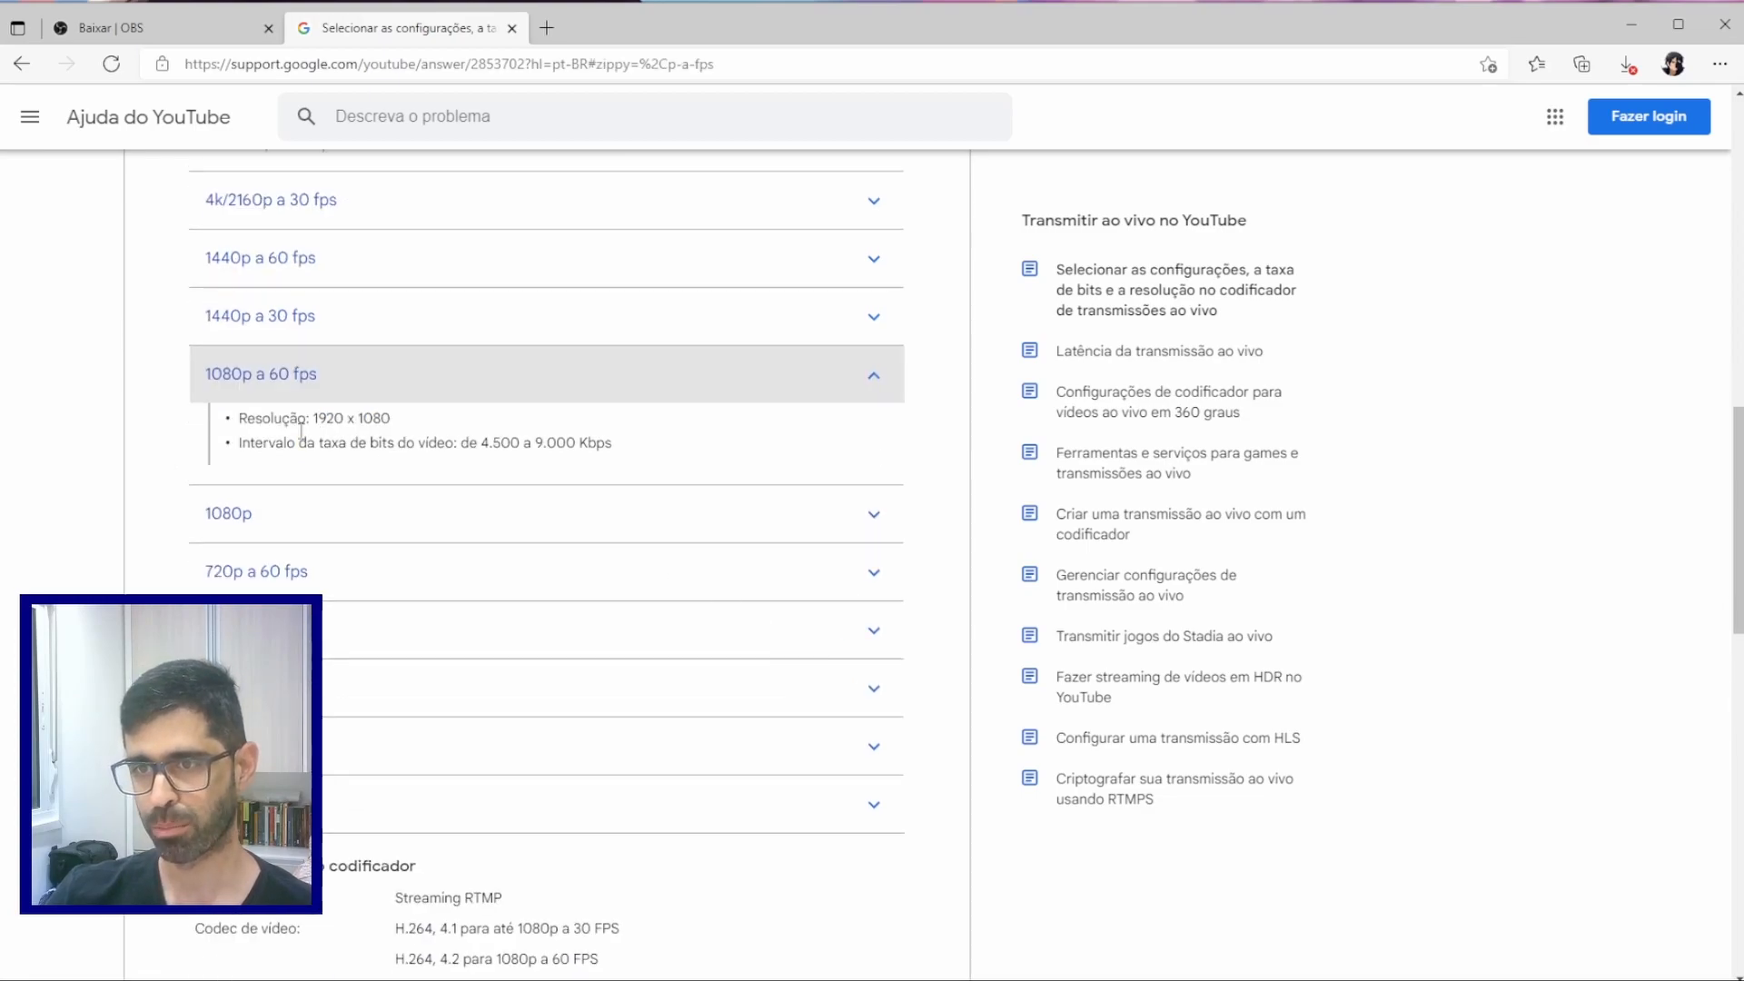
Examine the recommended video bitrate range for streaming at 1080p and 60 fps.
left_click(242, 442)
left_click_drag(240, 443, 618, 442)
left_click(562, 447)
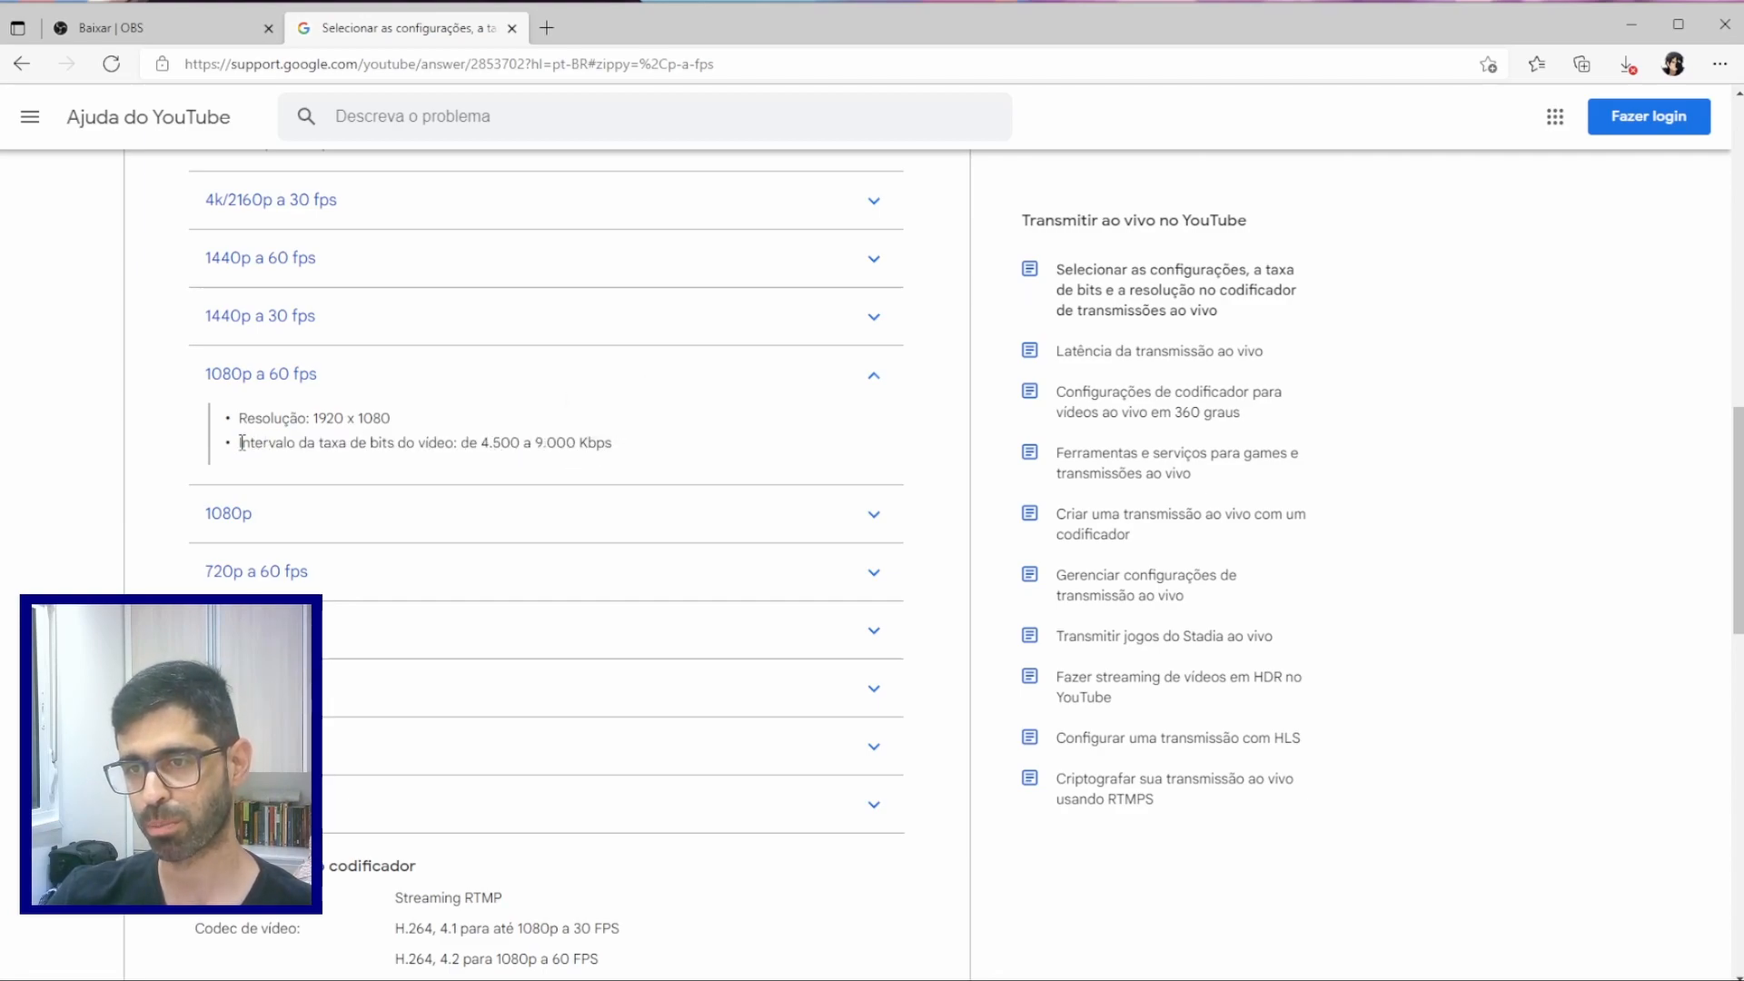
Switch to OBS Studio and set the streaming target bitrate to 6000, within YouTube's 1080p 60 fps range, and apply it.
left_click_drag(241, 443, 626, 450)
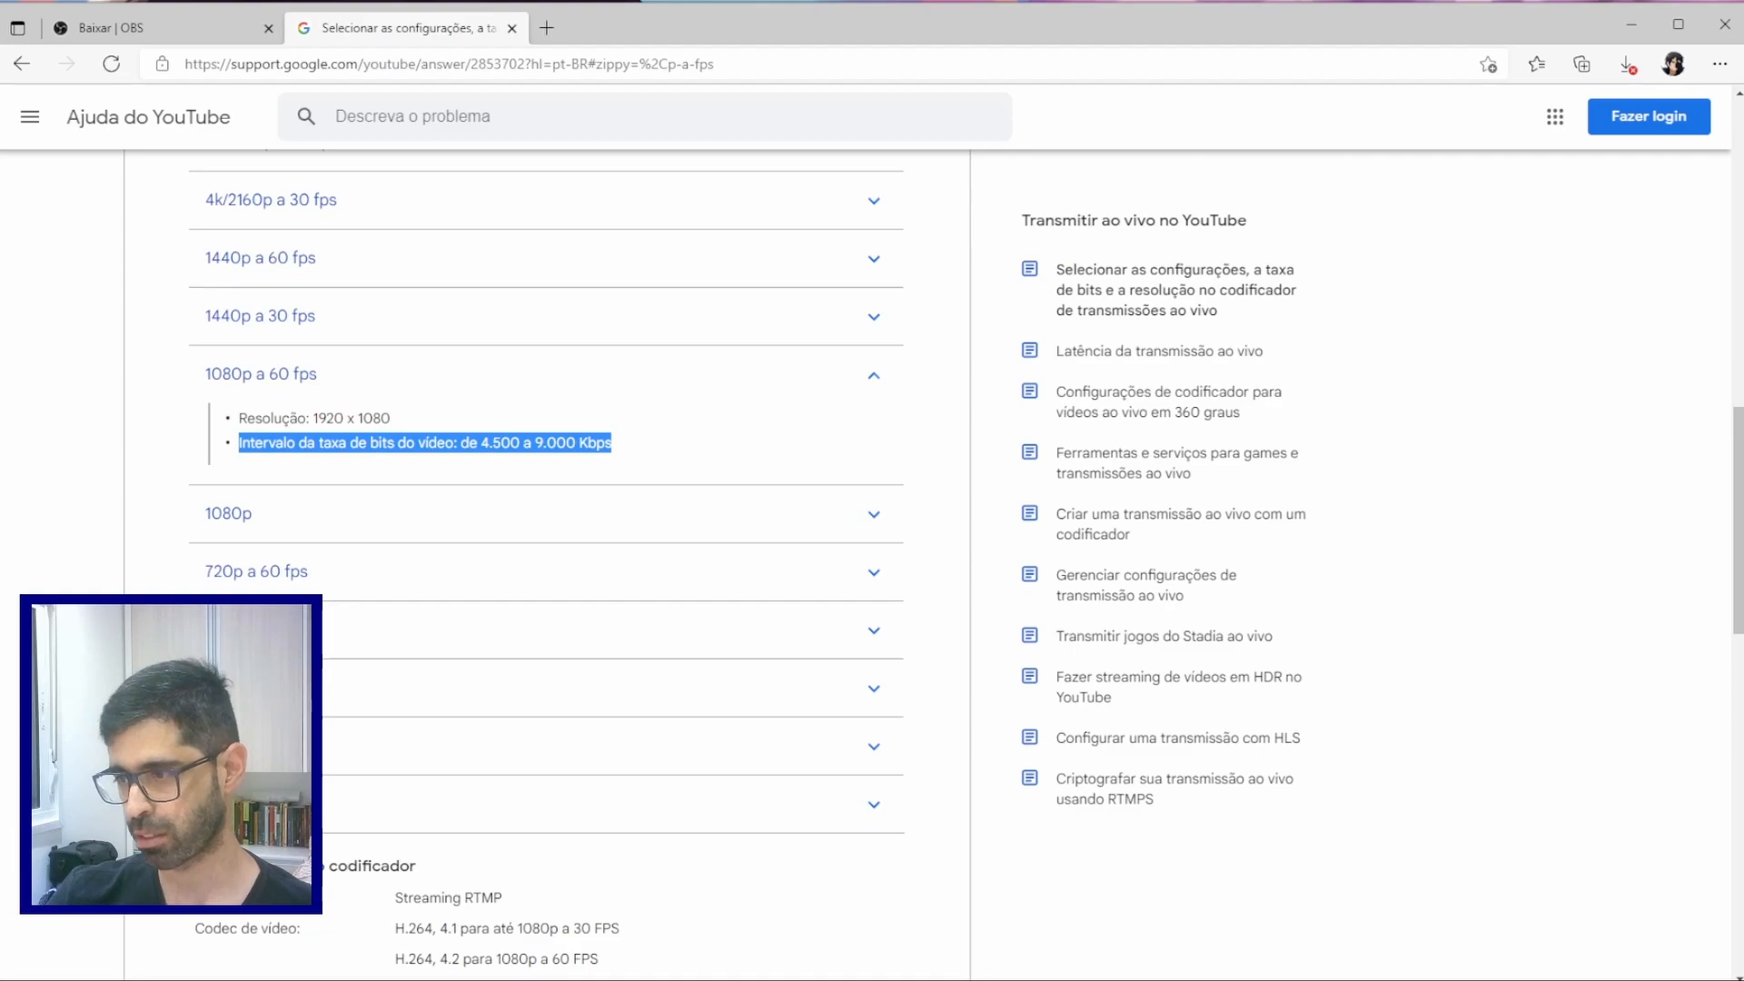
left_click(1256, 968)
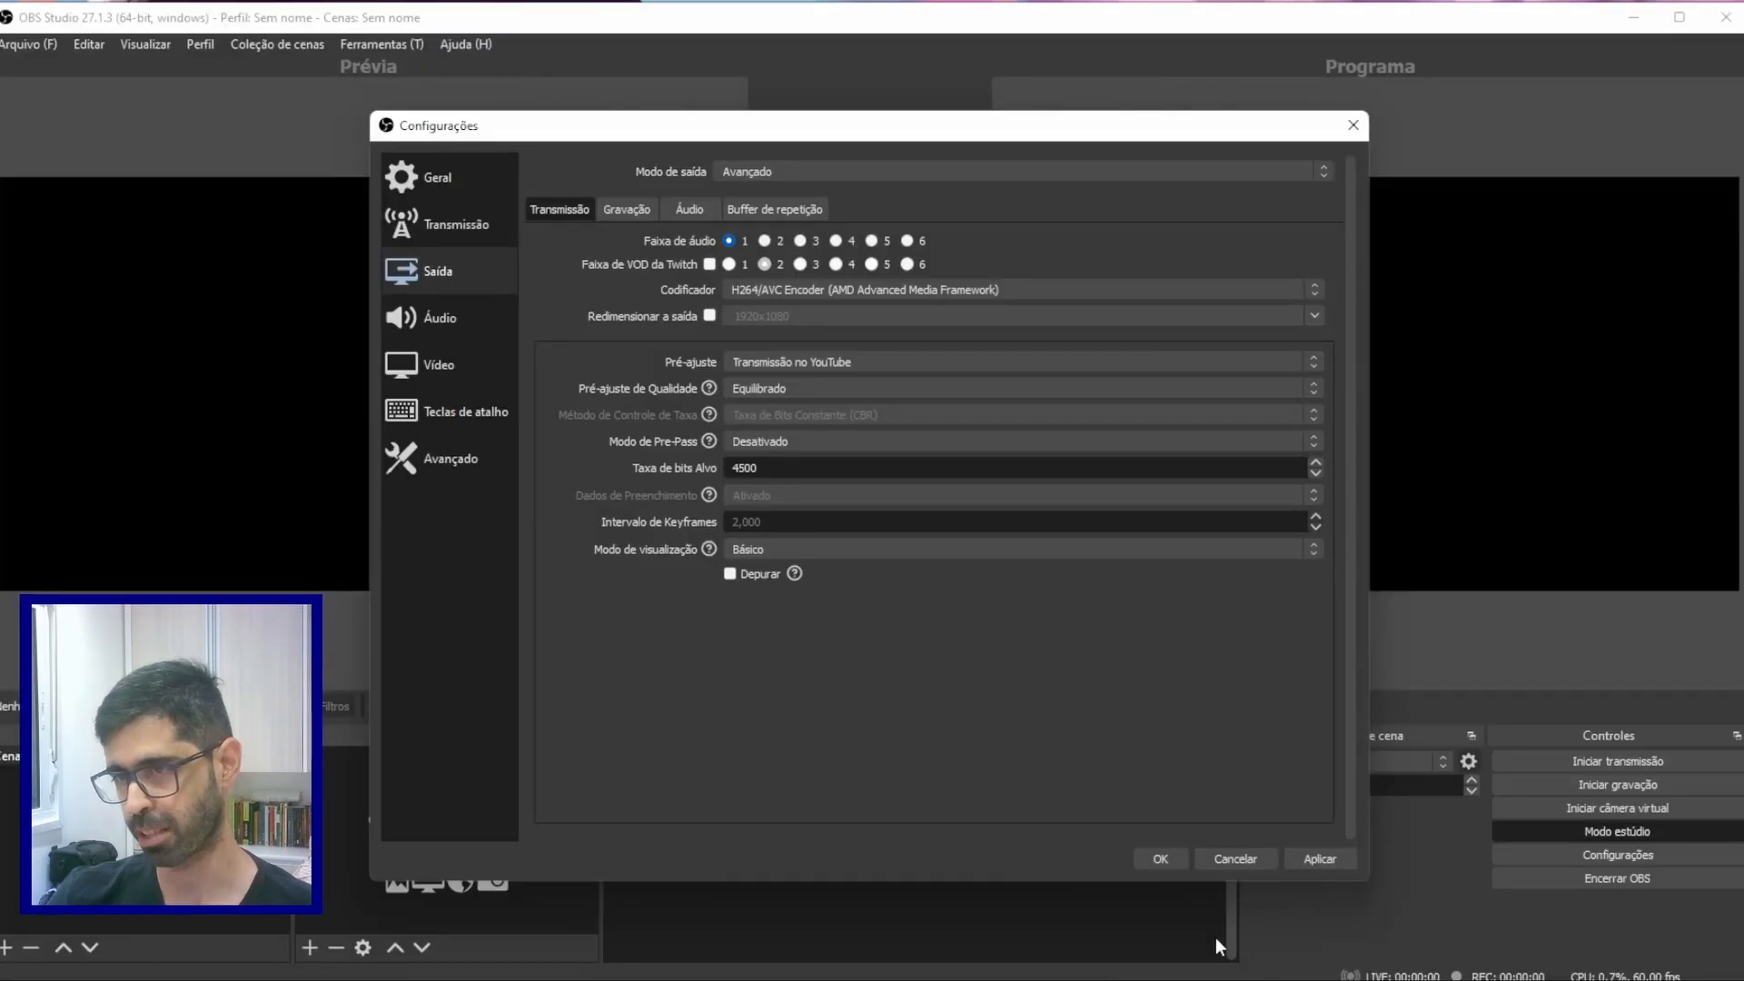
left_click_drag(759, 467, 586, 459)
type("6000")
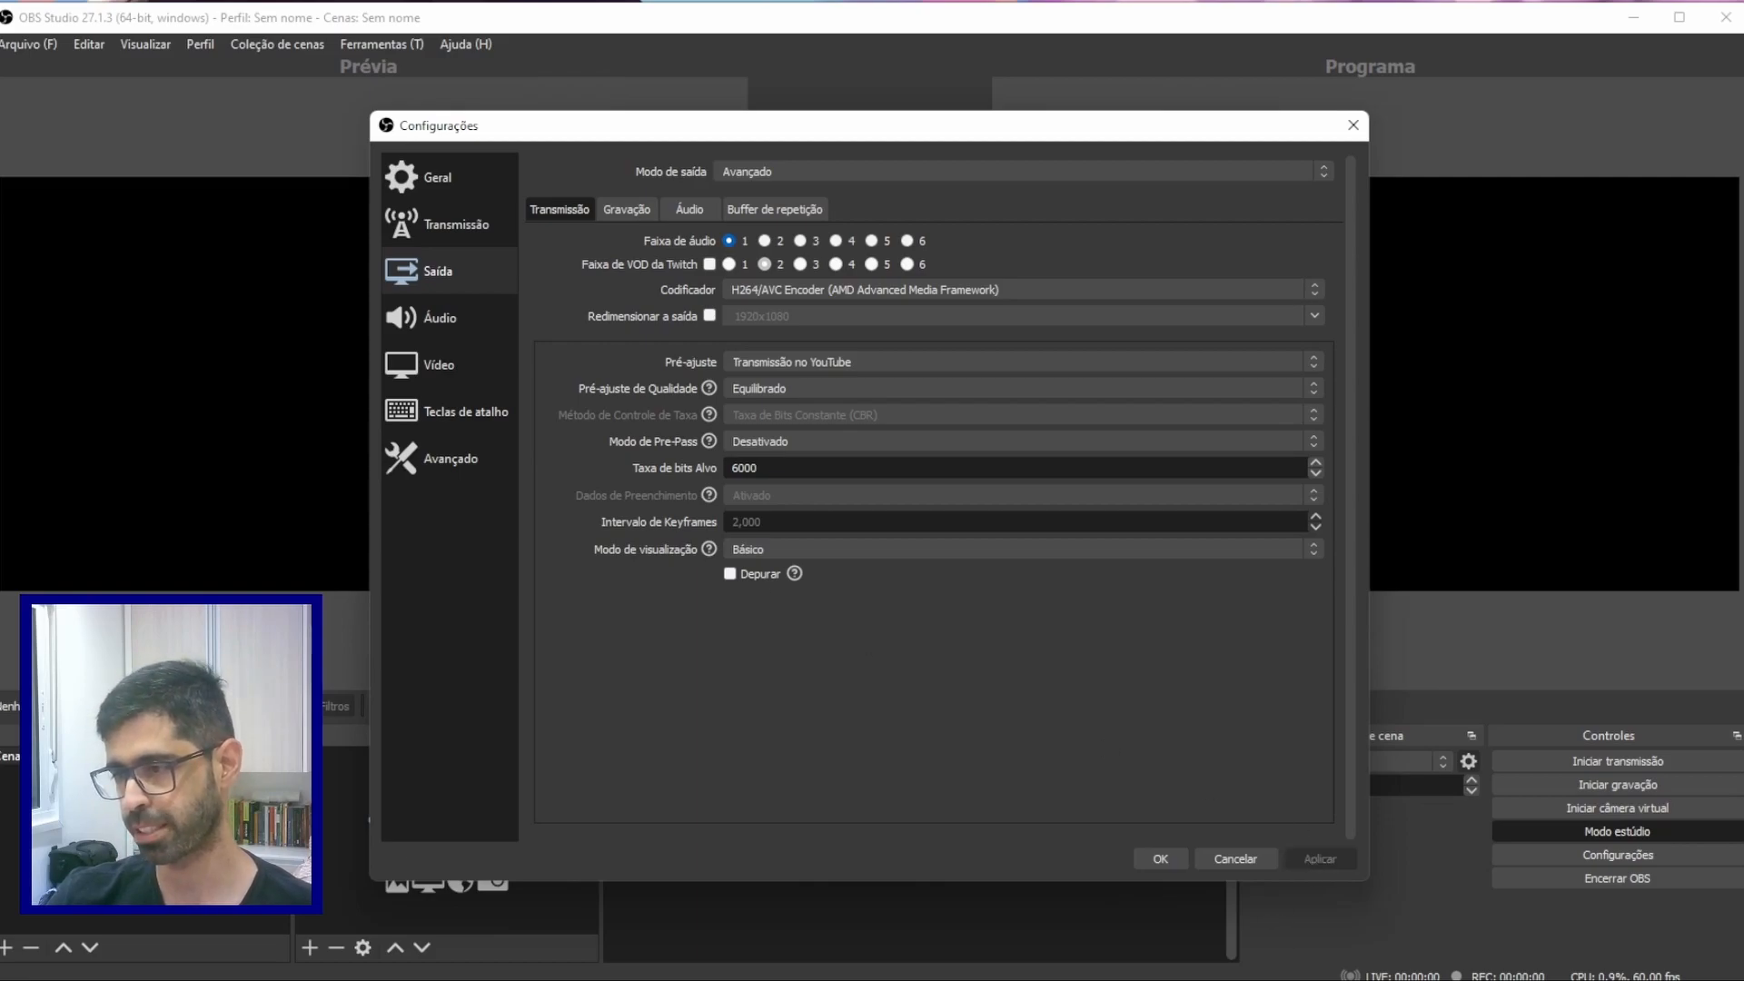
In the browser, expand the 1080p section of the YouTube Help article and compare its bitrate range with the target bitrate in OBS Studio.
key("alt+Tab")
left_click(238, 505)
scroll(393, 409, "down", 1)
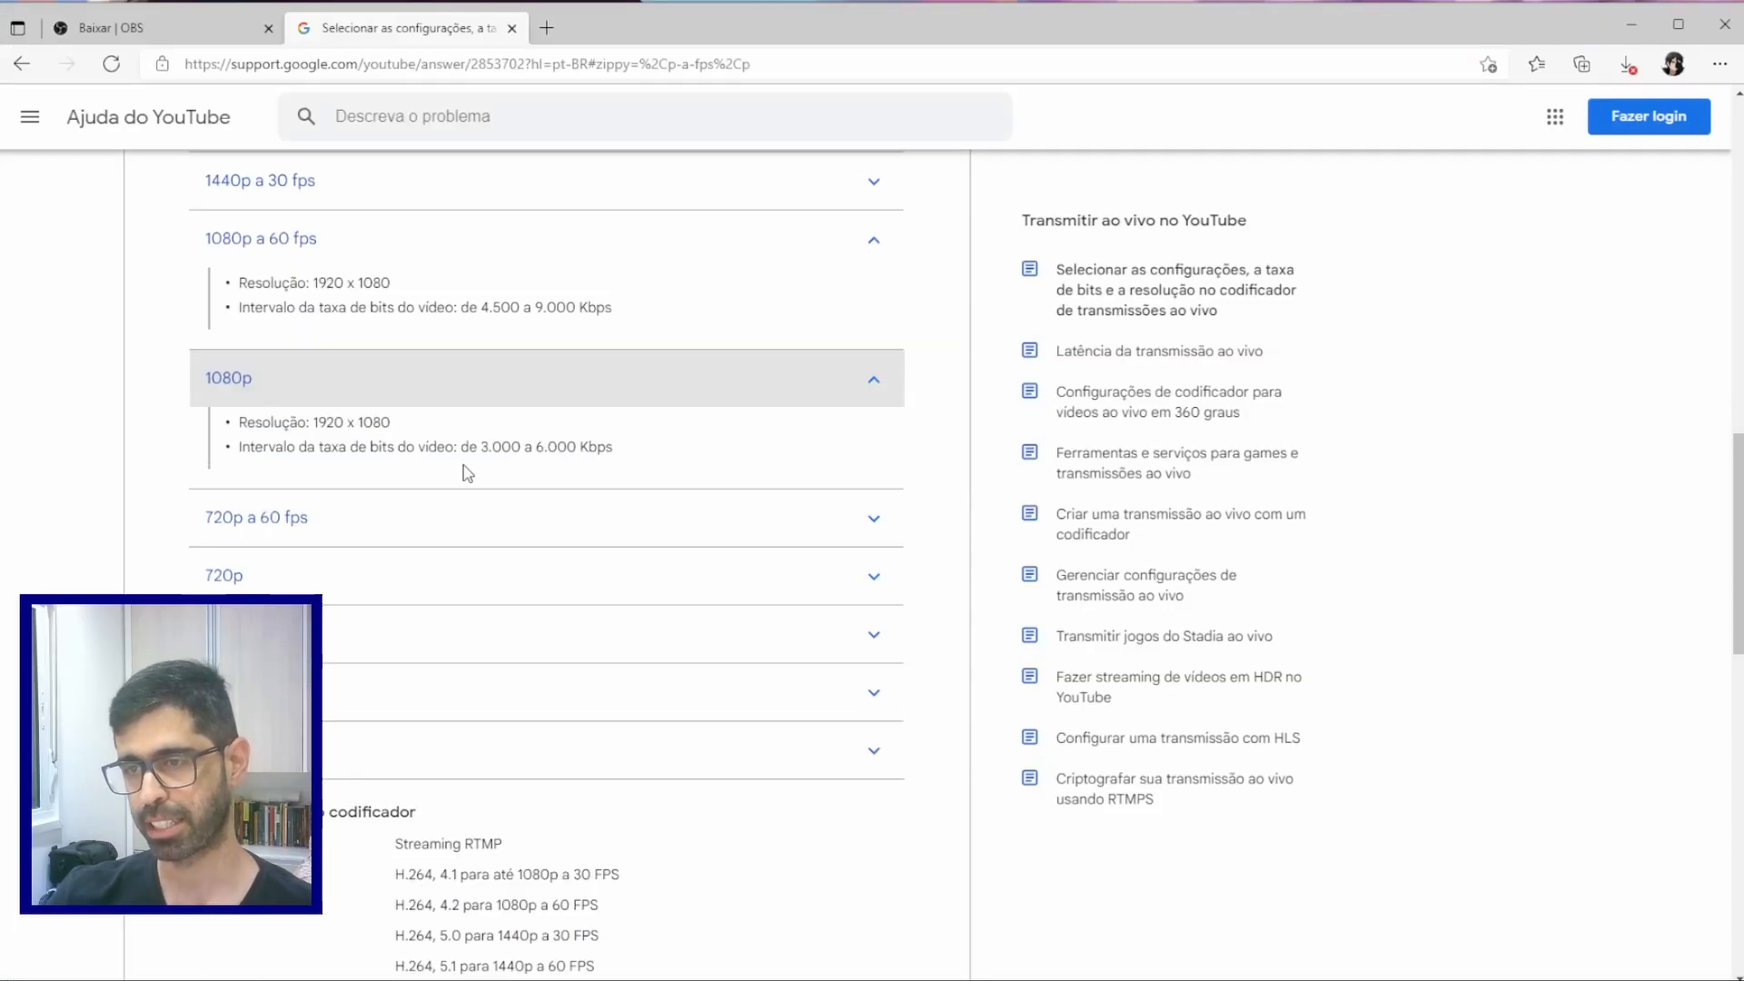
left_click_drag(482, 446, 613, 447)
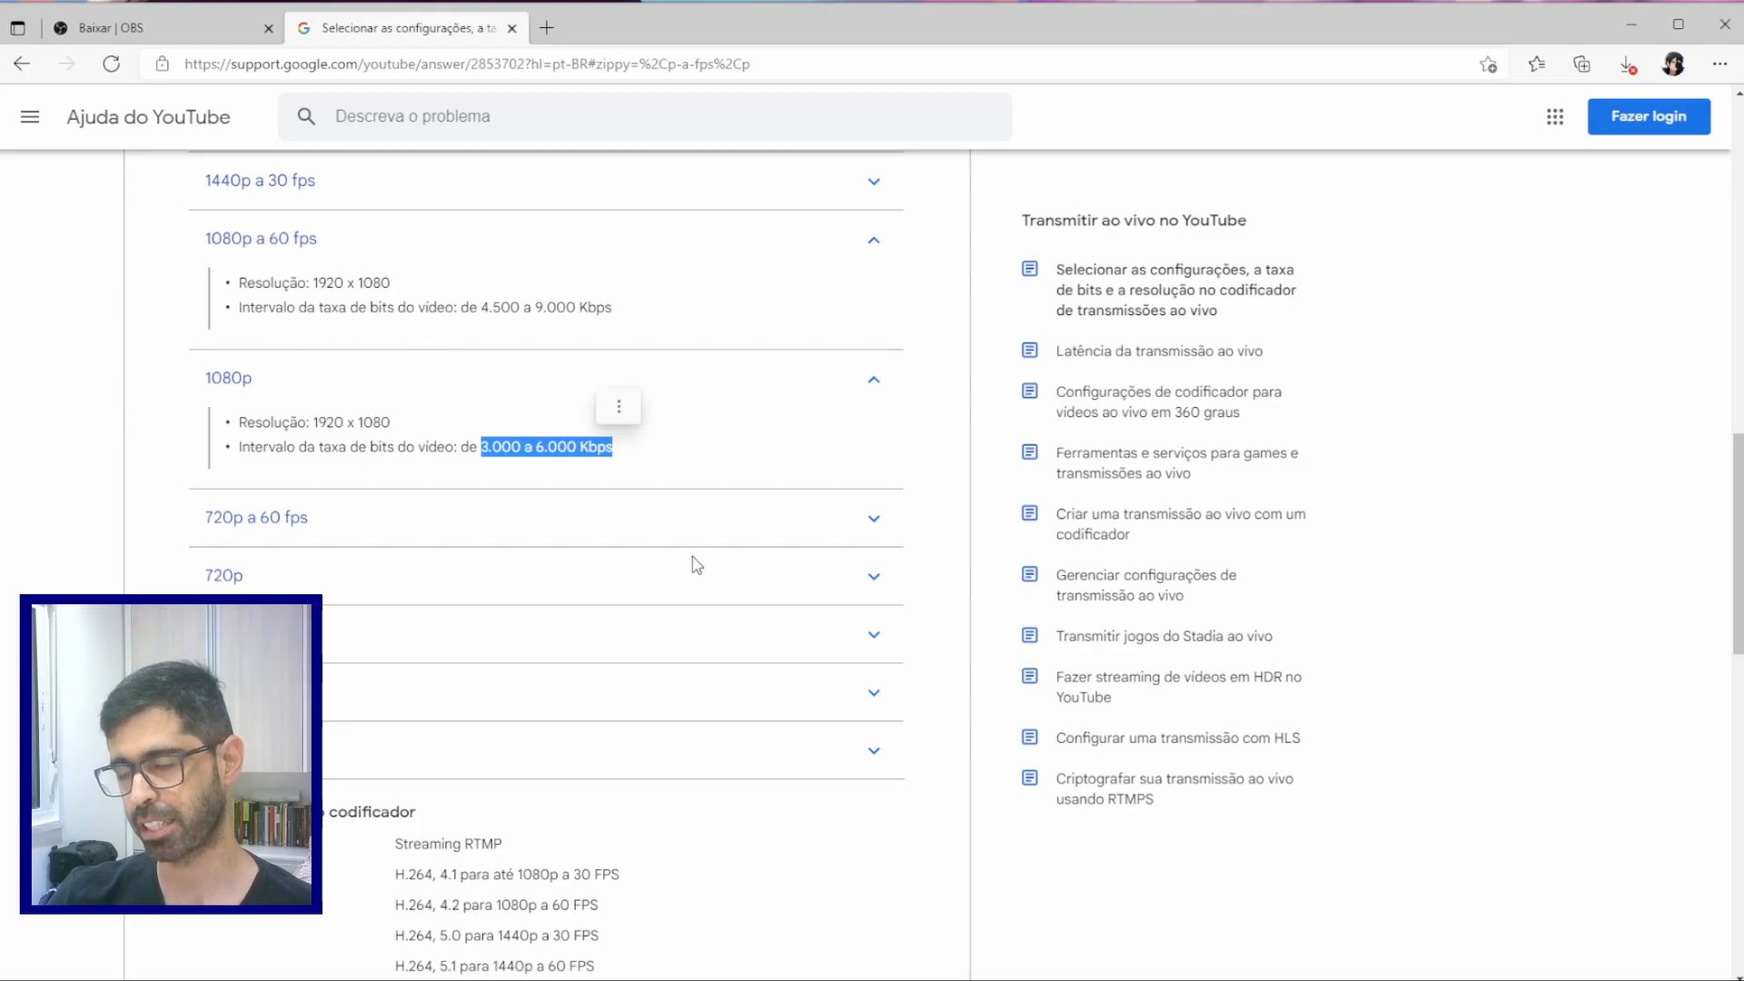
key("alt+Tab")
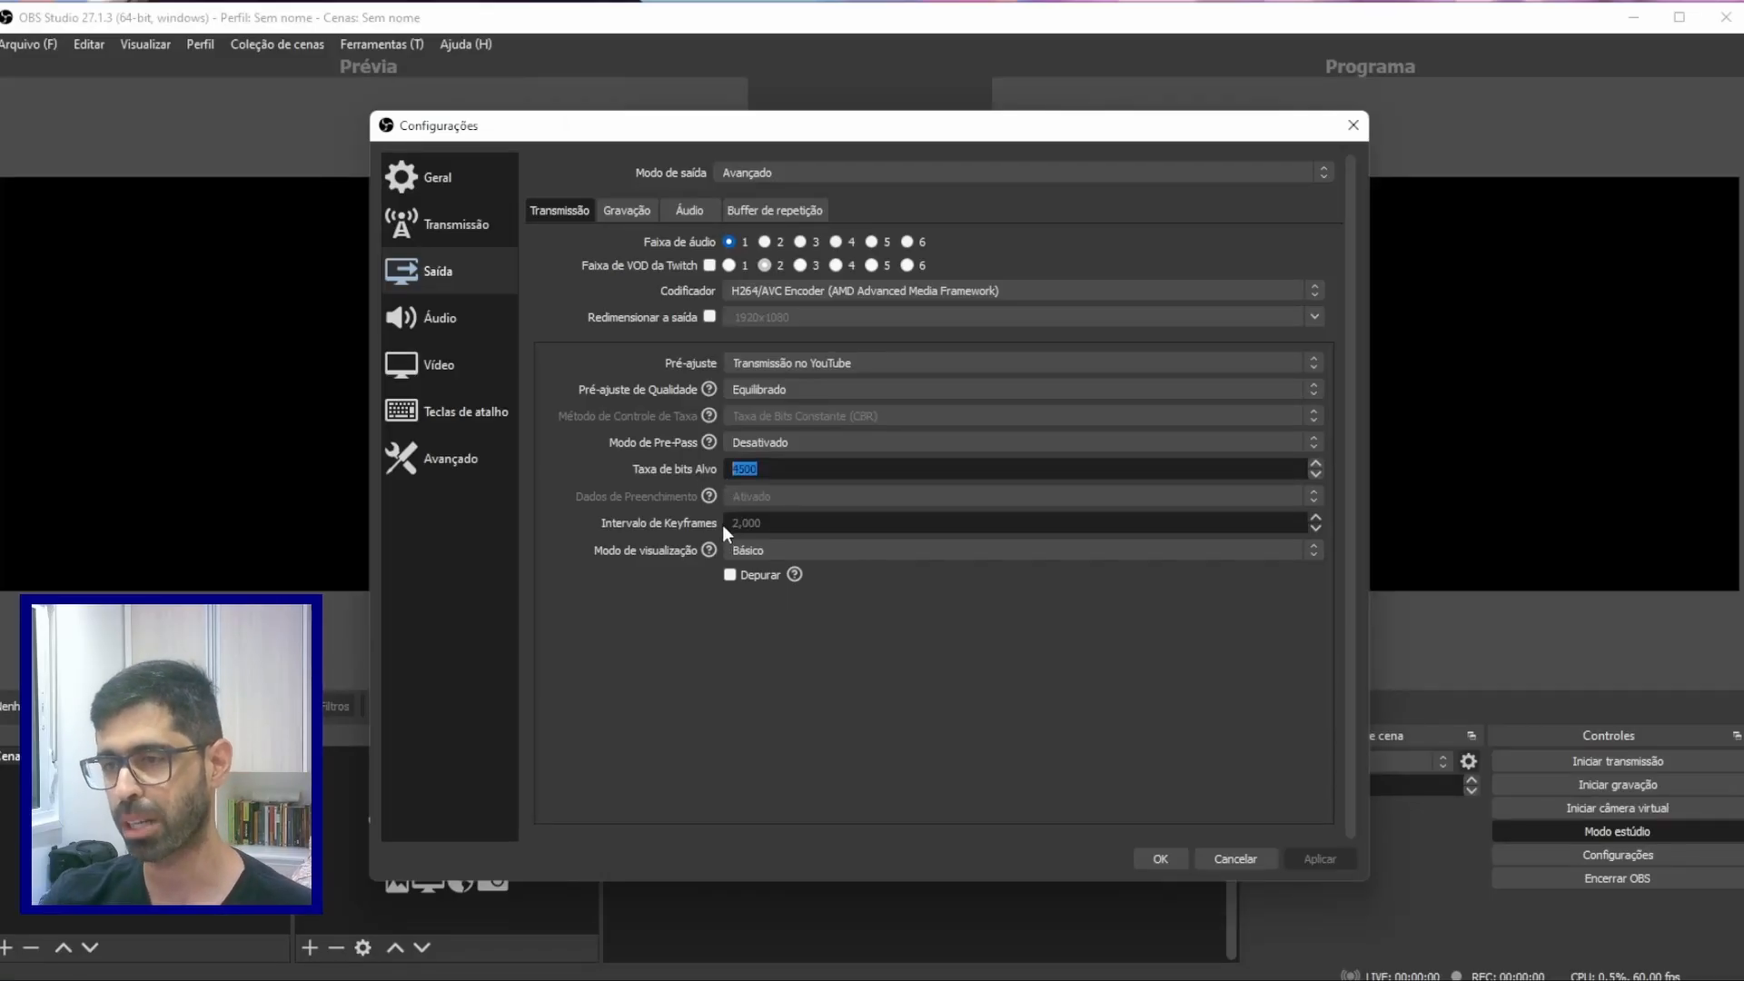
left_click_drag(769, 469, 682, 465)
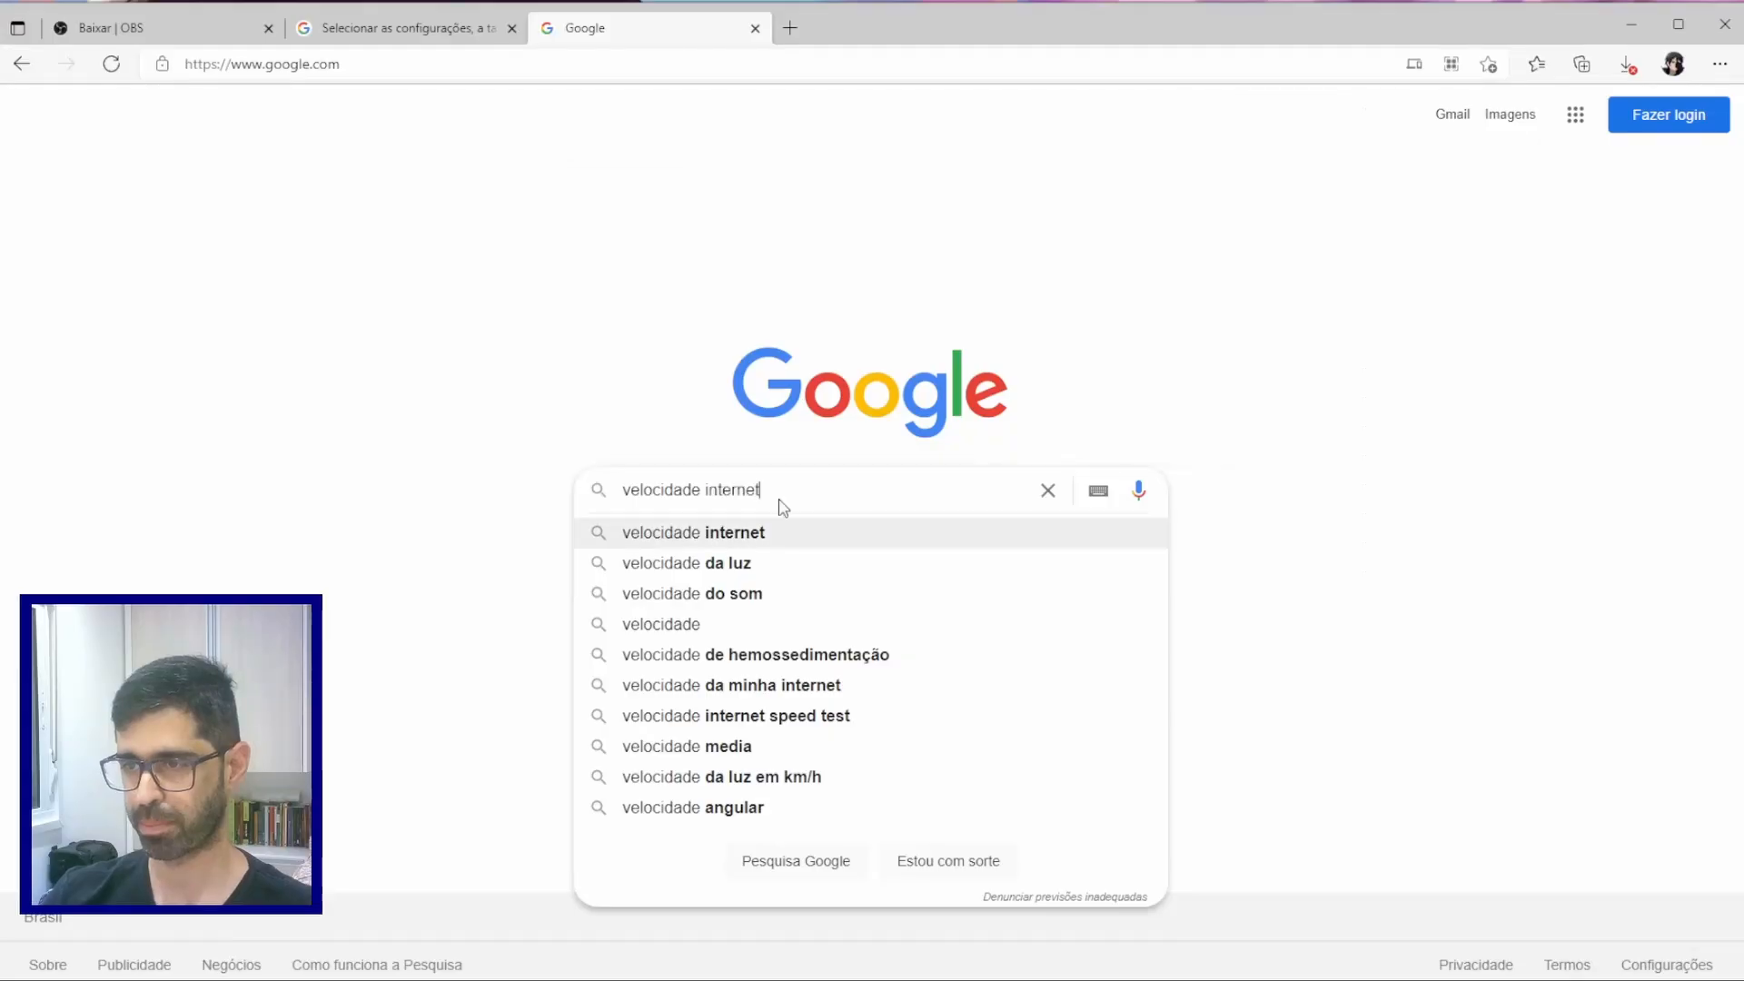
Search Google for "velocidade internet", run the internet speed test and close its result window.
key("Return")
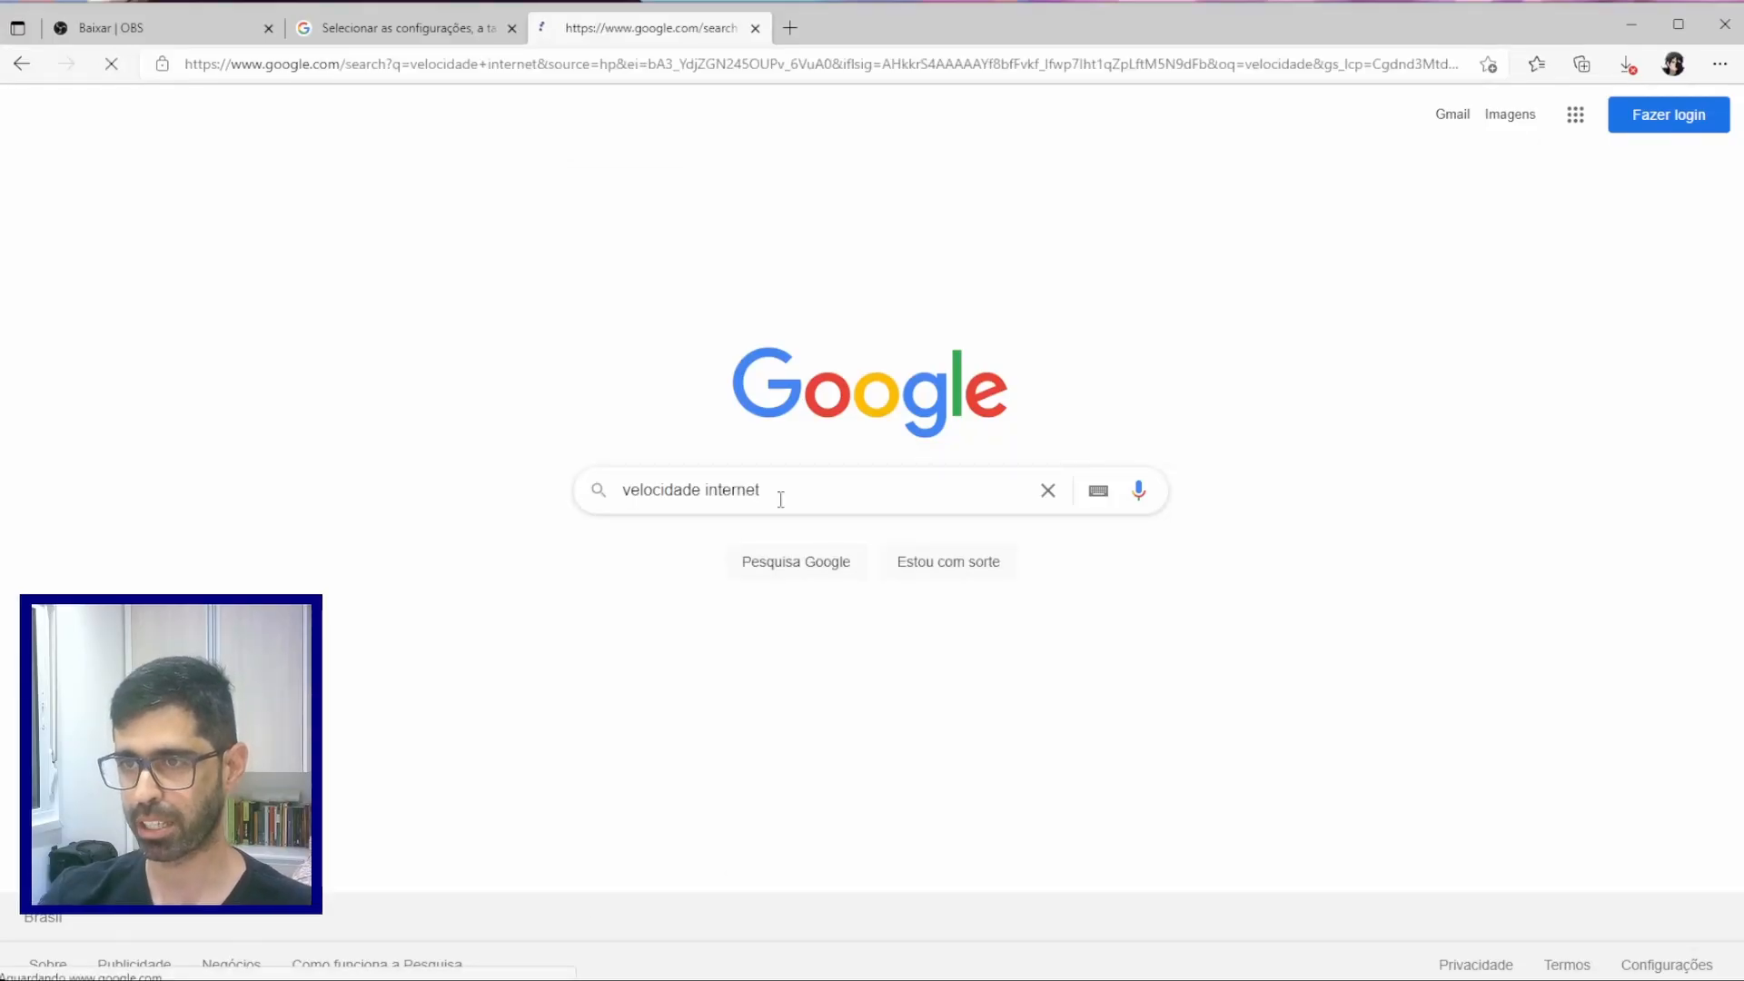
left_click_drag(194, 134, 410, 133)
left_click(1251, 806)
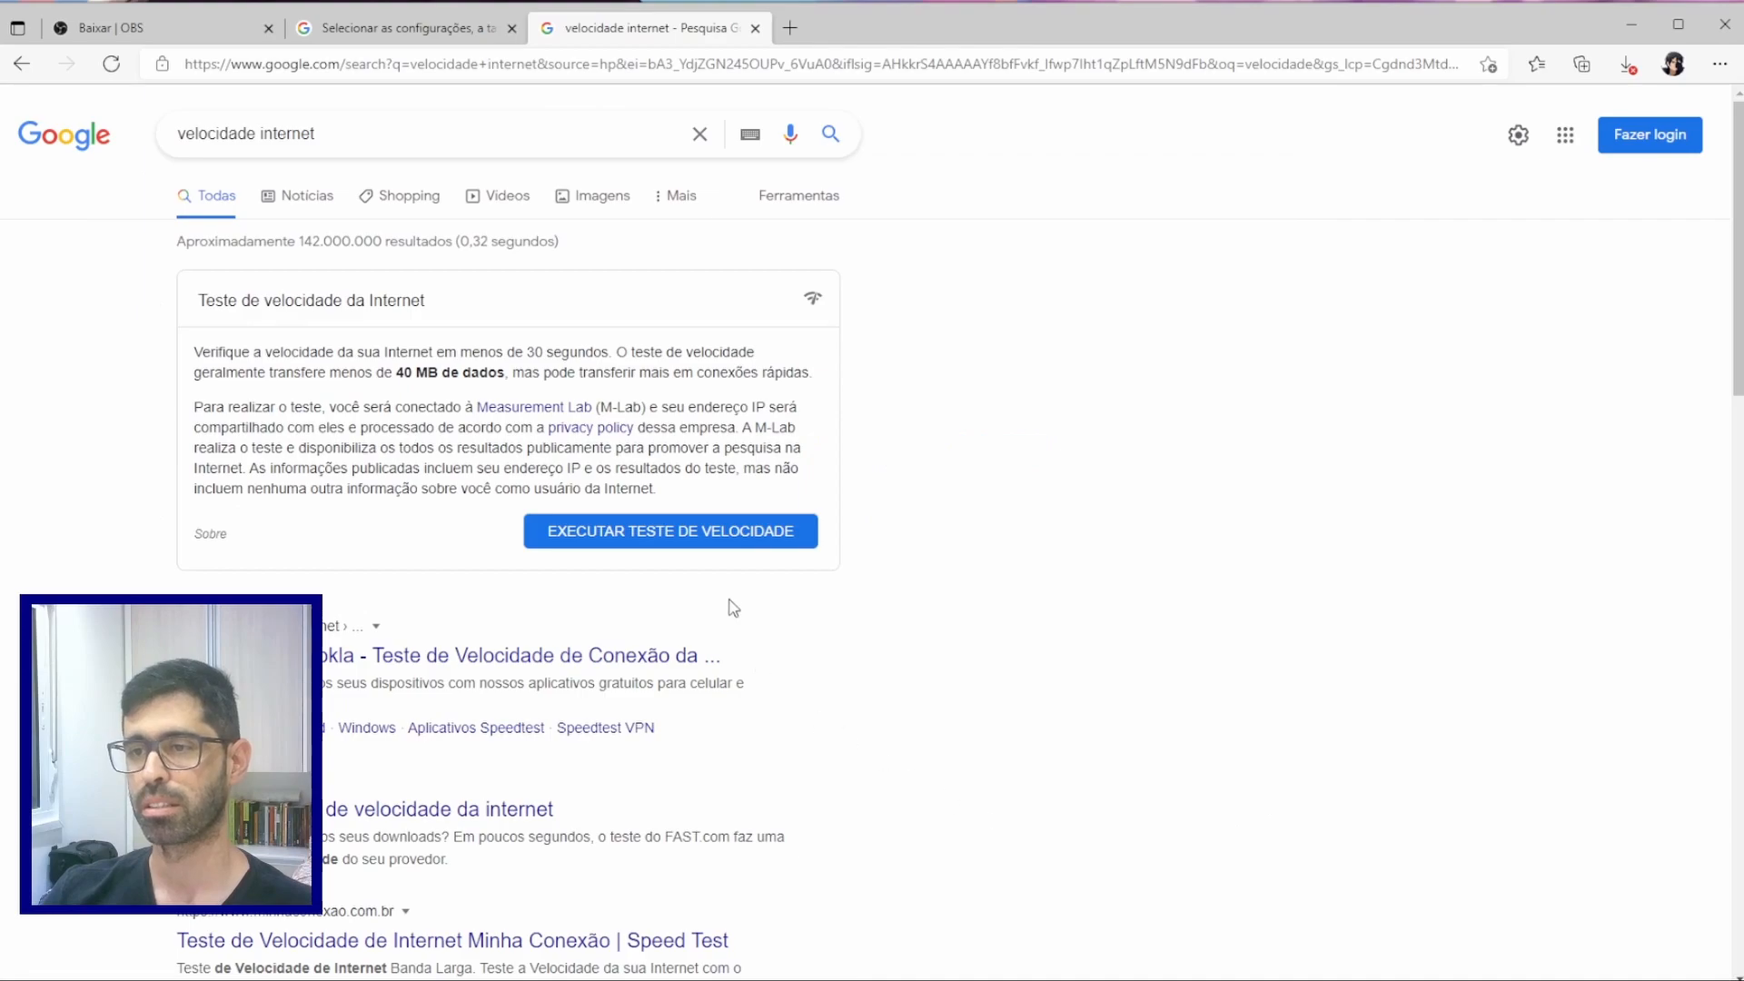
left_click(702, 527)
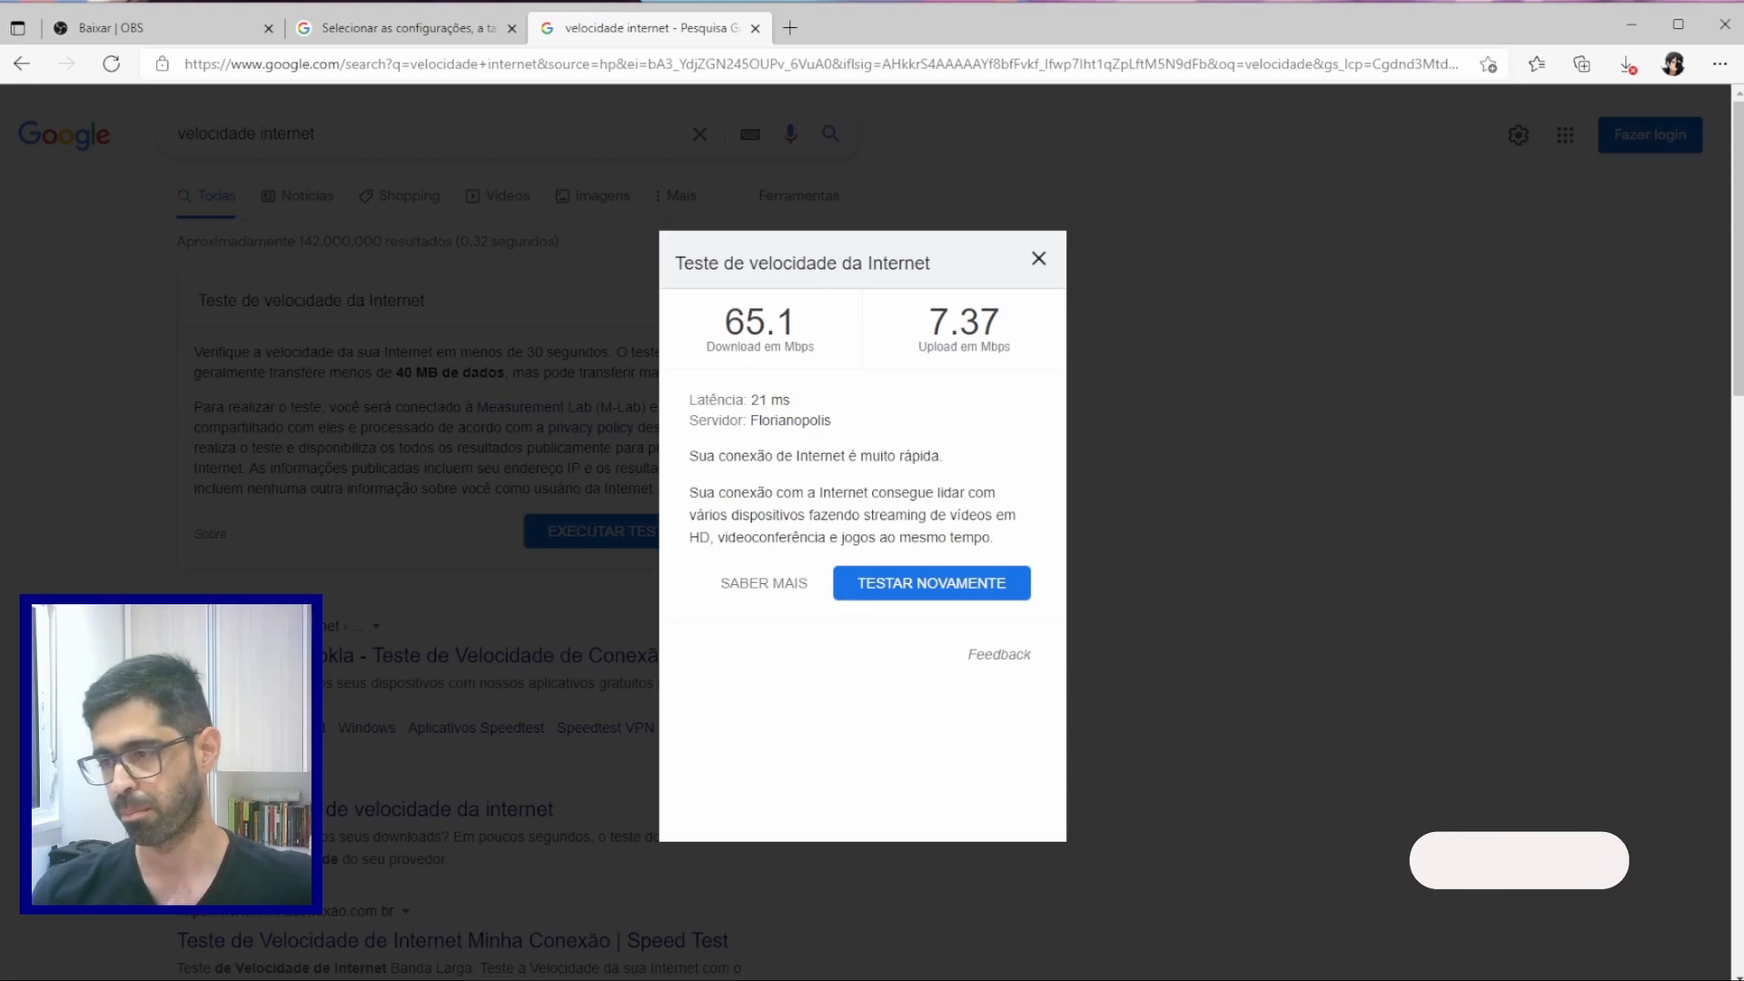
left_click(1038, 259)
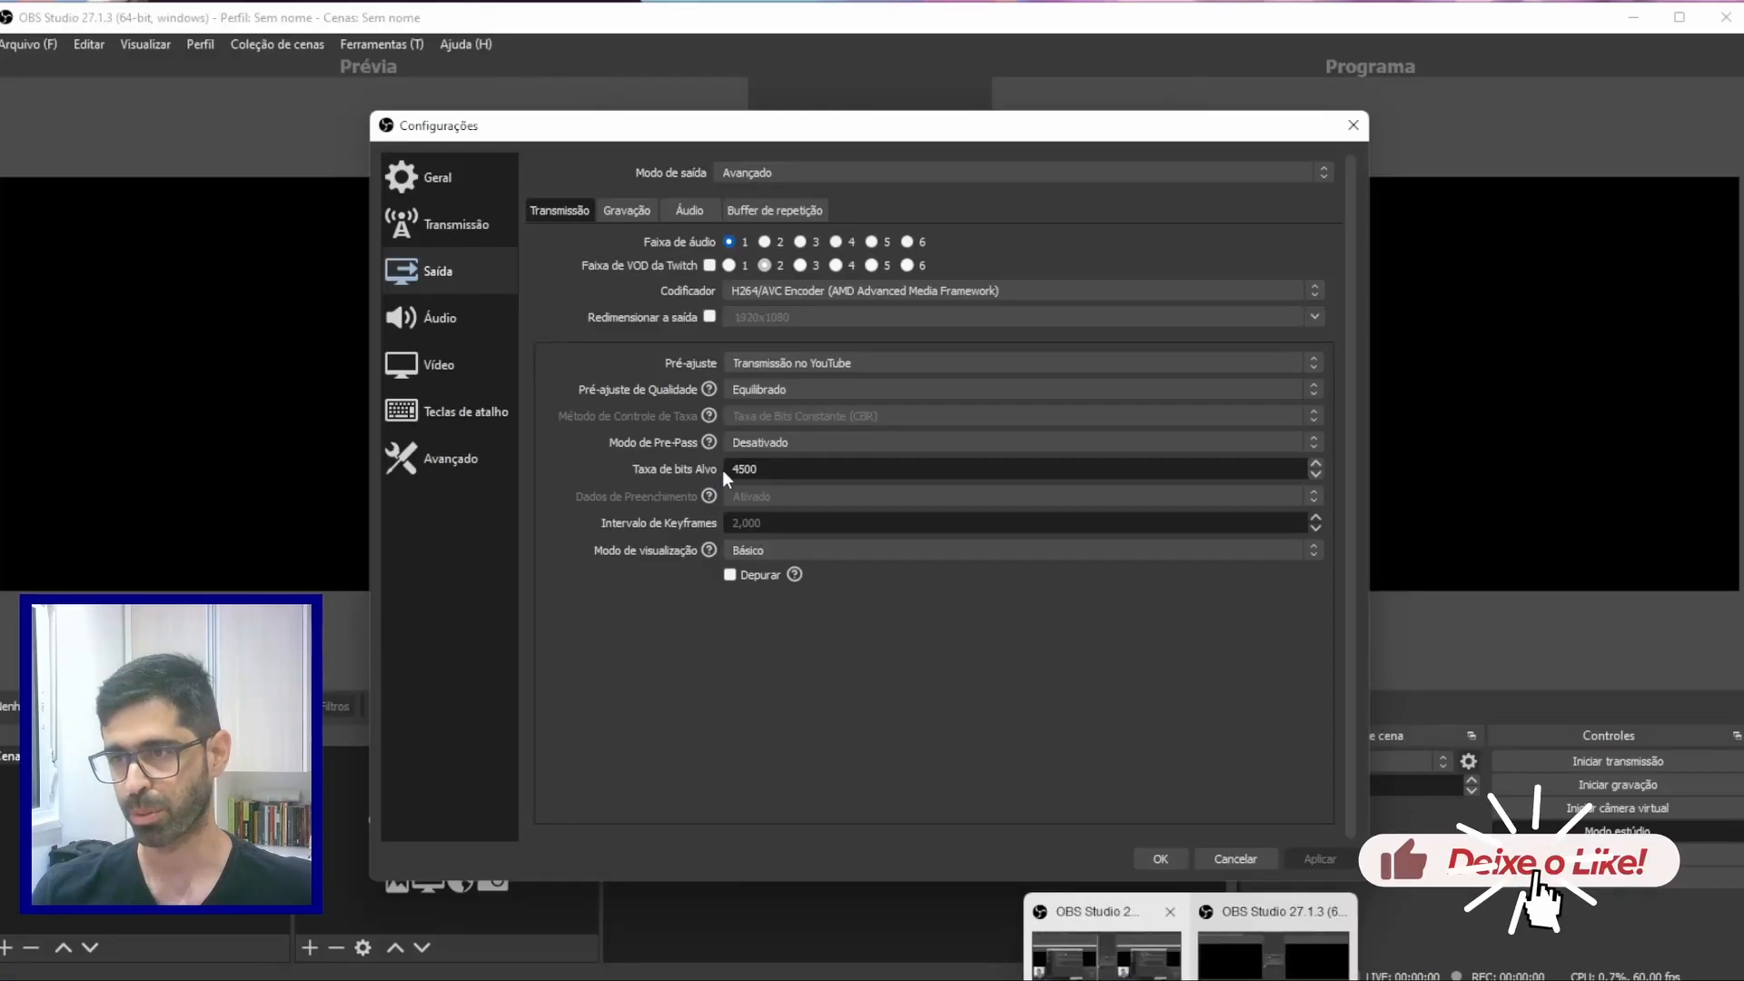
Compare the streaming target bitrate in OBS Studio with the recommended range in the 720p section of the YouTube Help article.
double_click(755, 469)
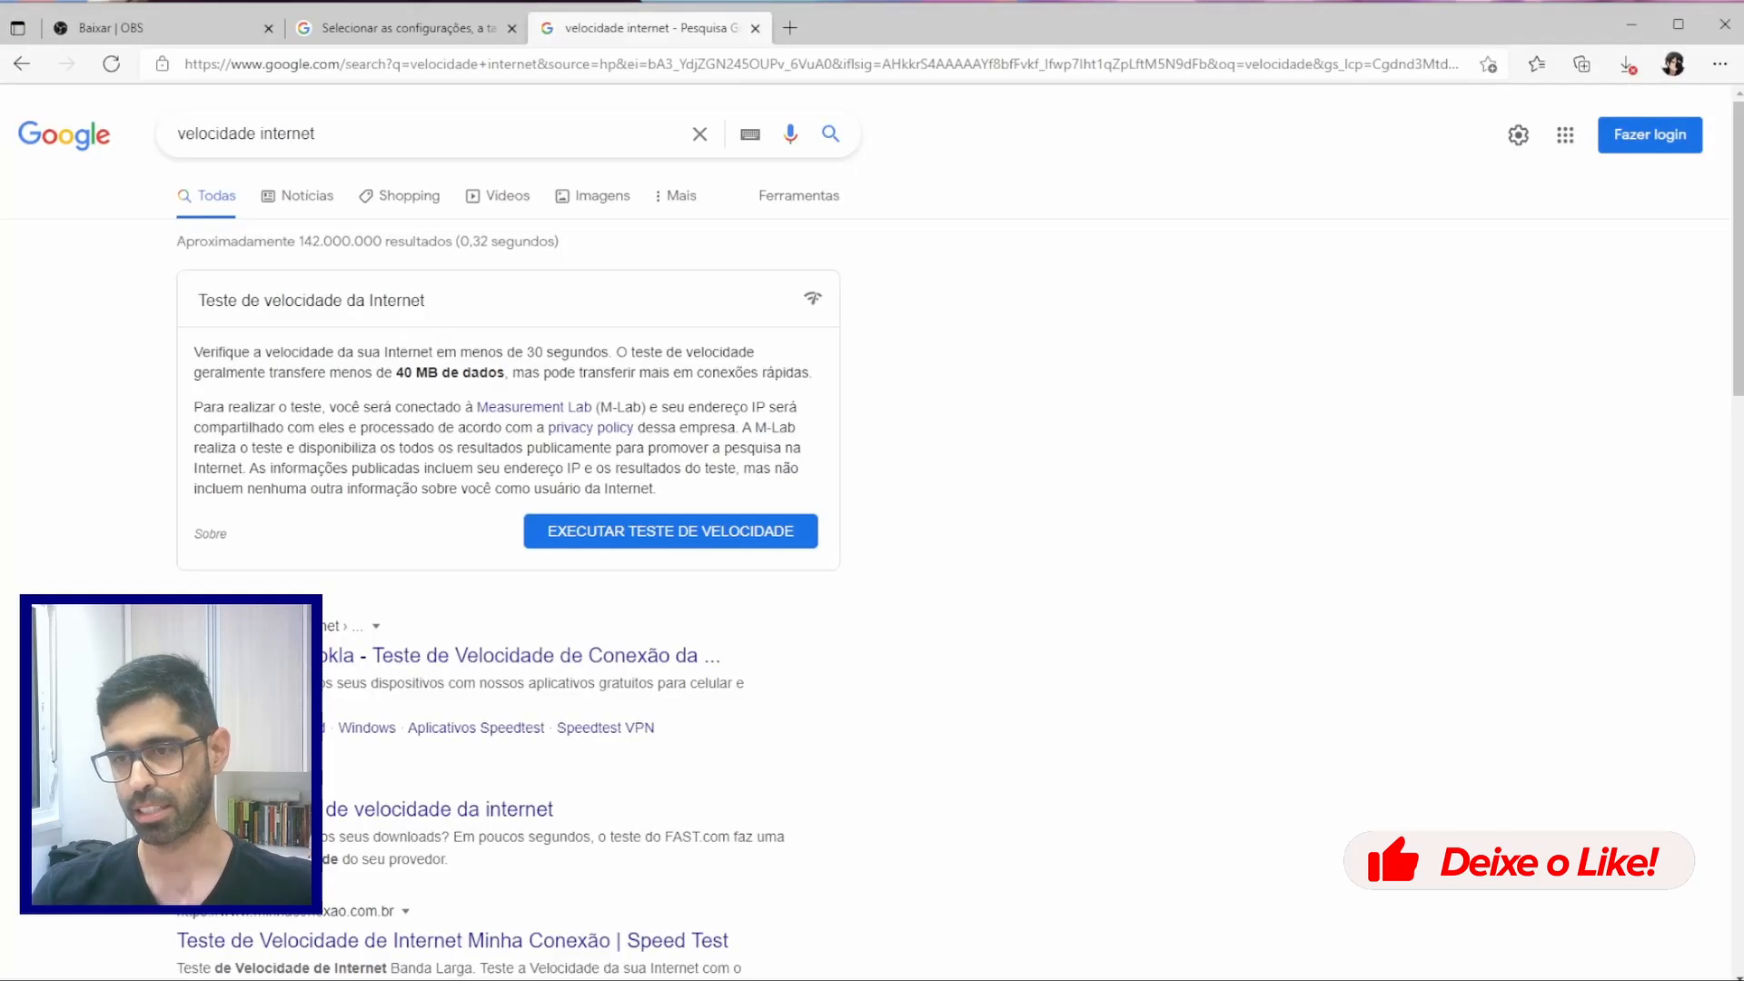
left_click(391, 27)
left_click(261, 439)
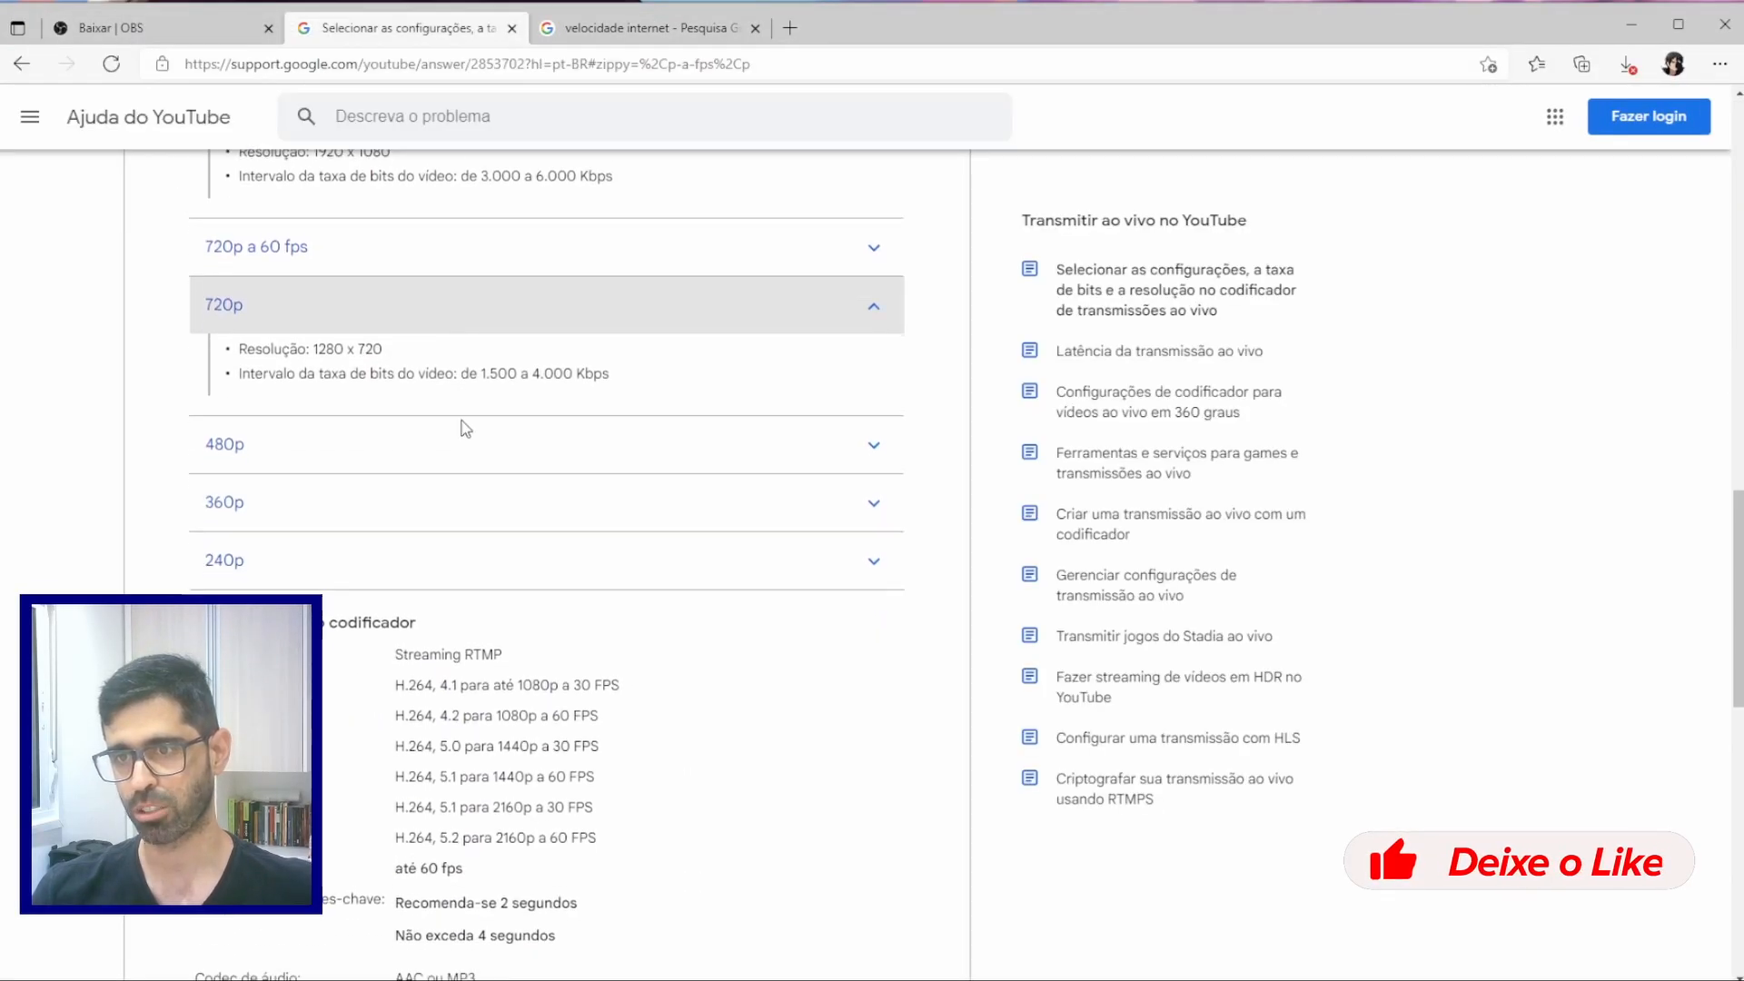
left_click_drag(488, 373, 611, 374)
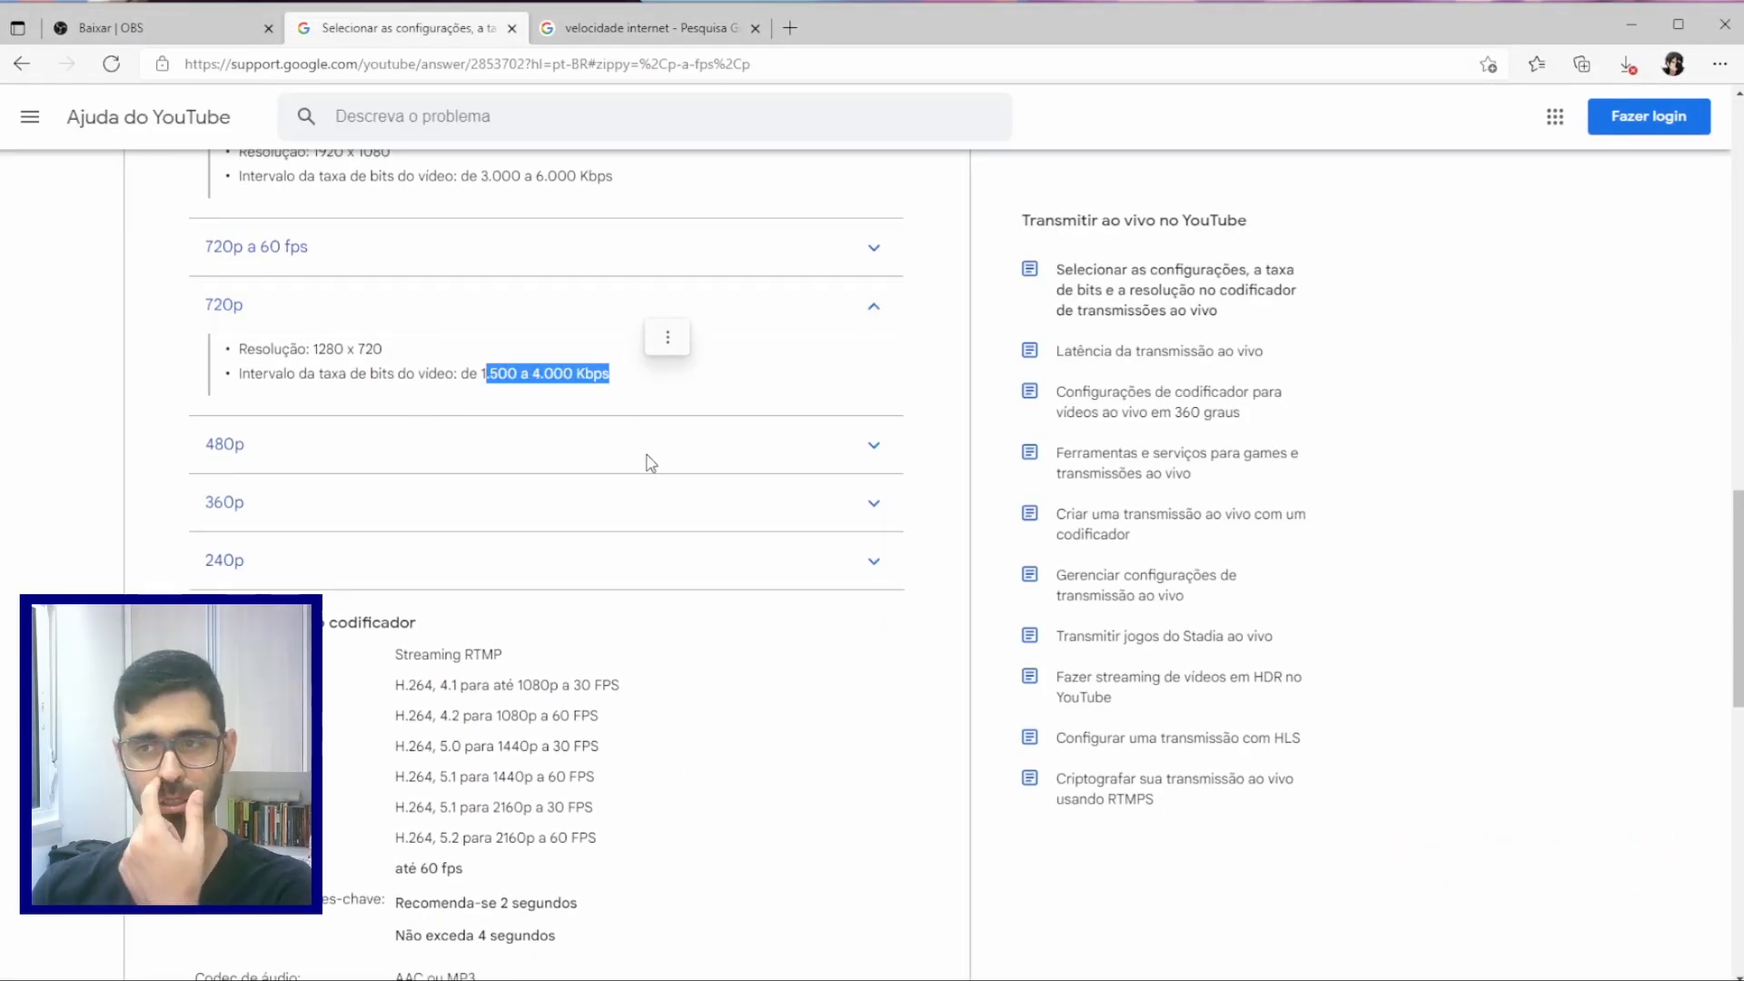
left_click(248, 381)
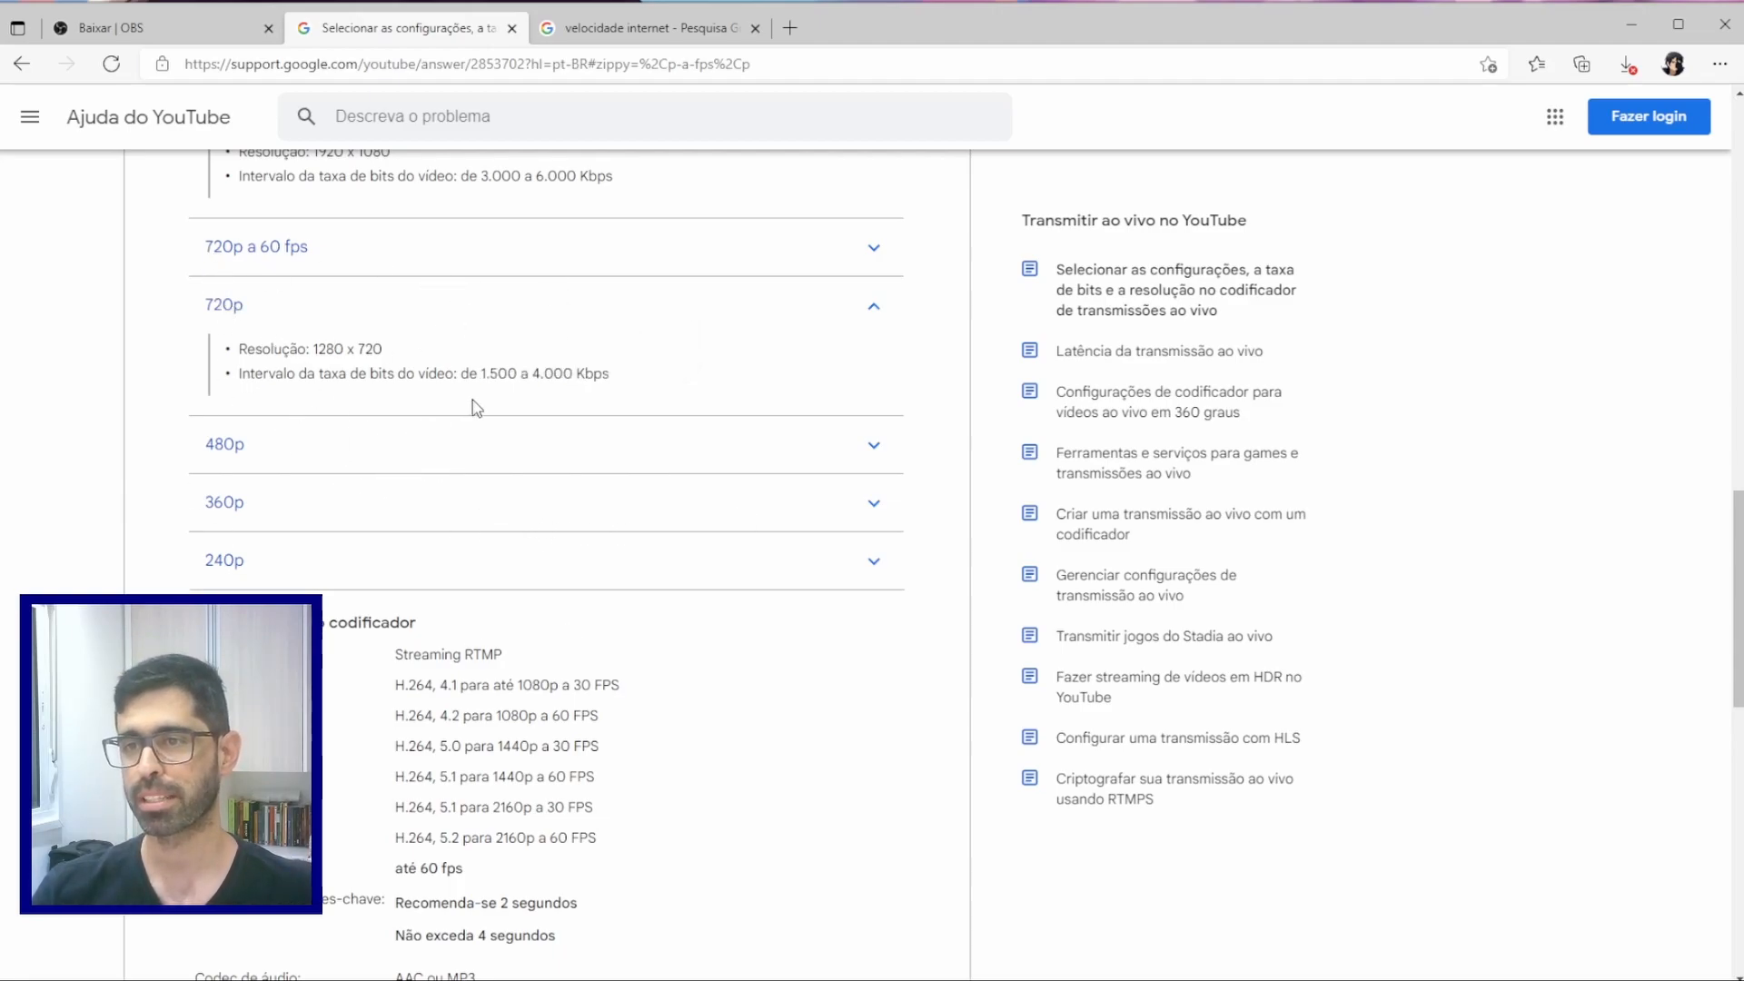
left_click_drag(476, 373, 593, 373)
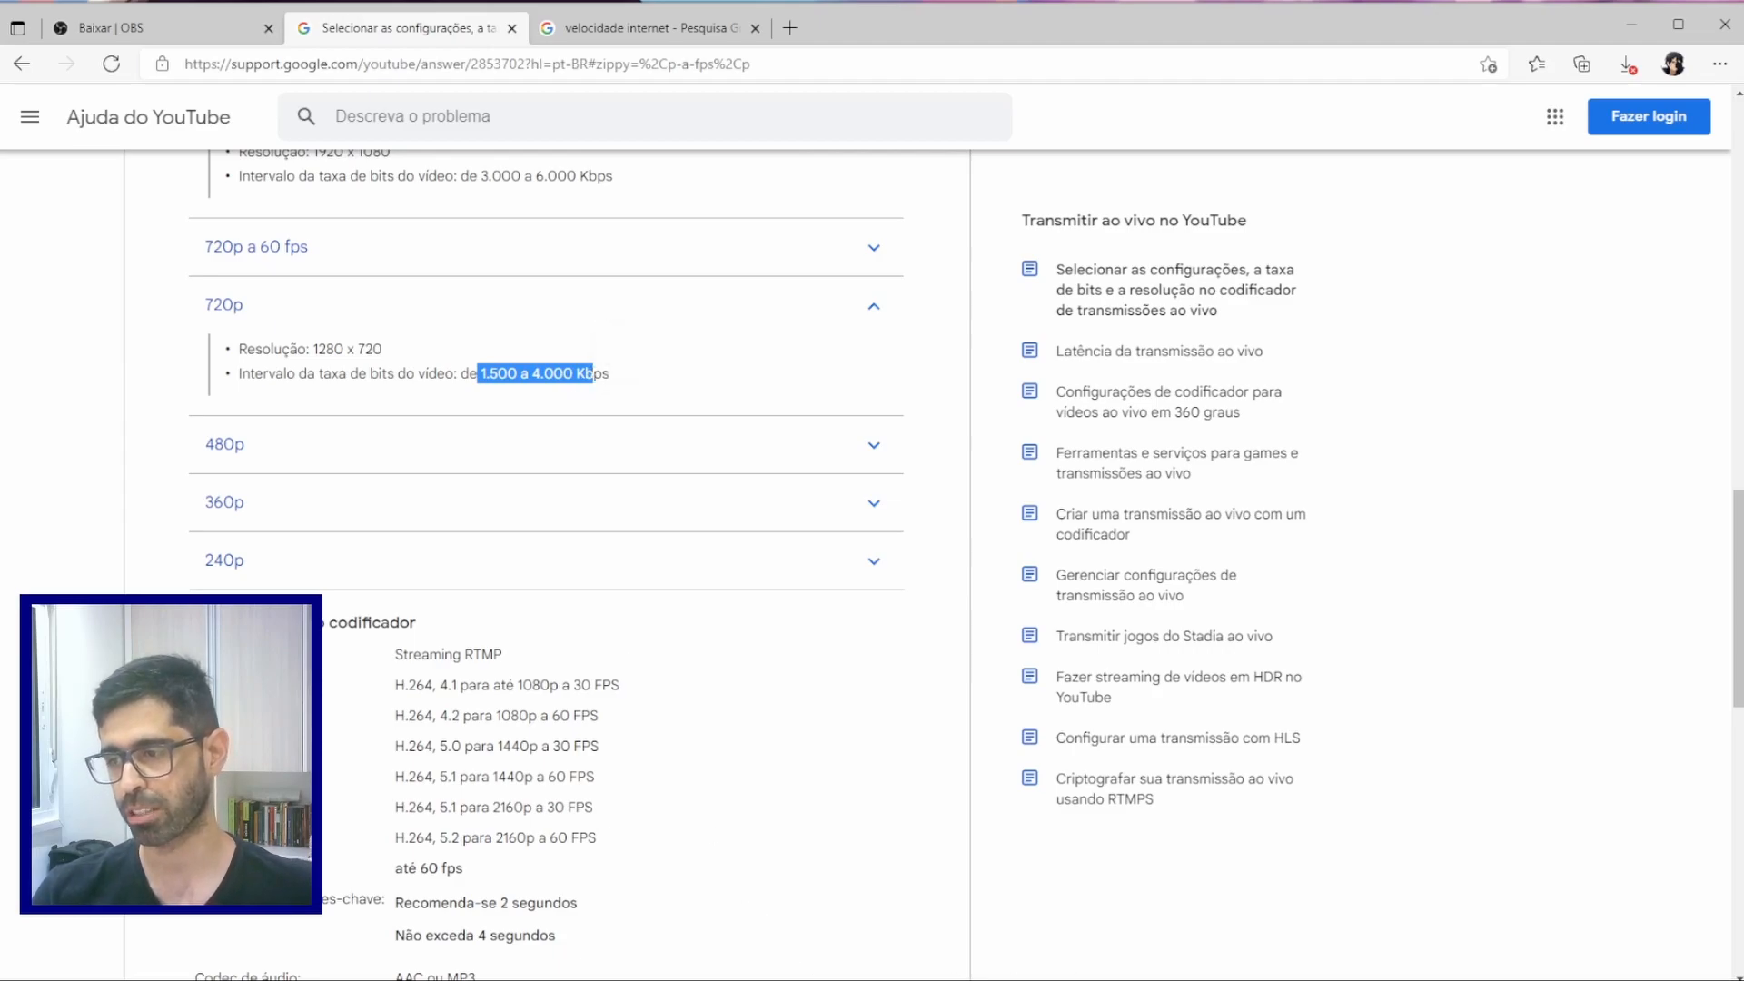
Open the recording output settings in OBS Studio and review the recording path and format options, keeping mkv.
key("alt+Tab")
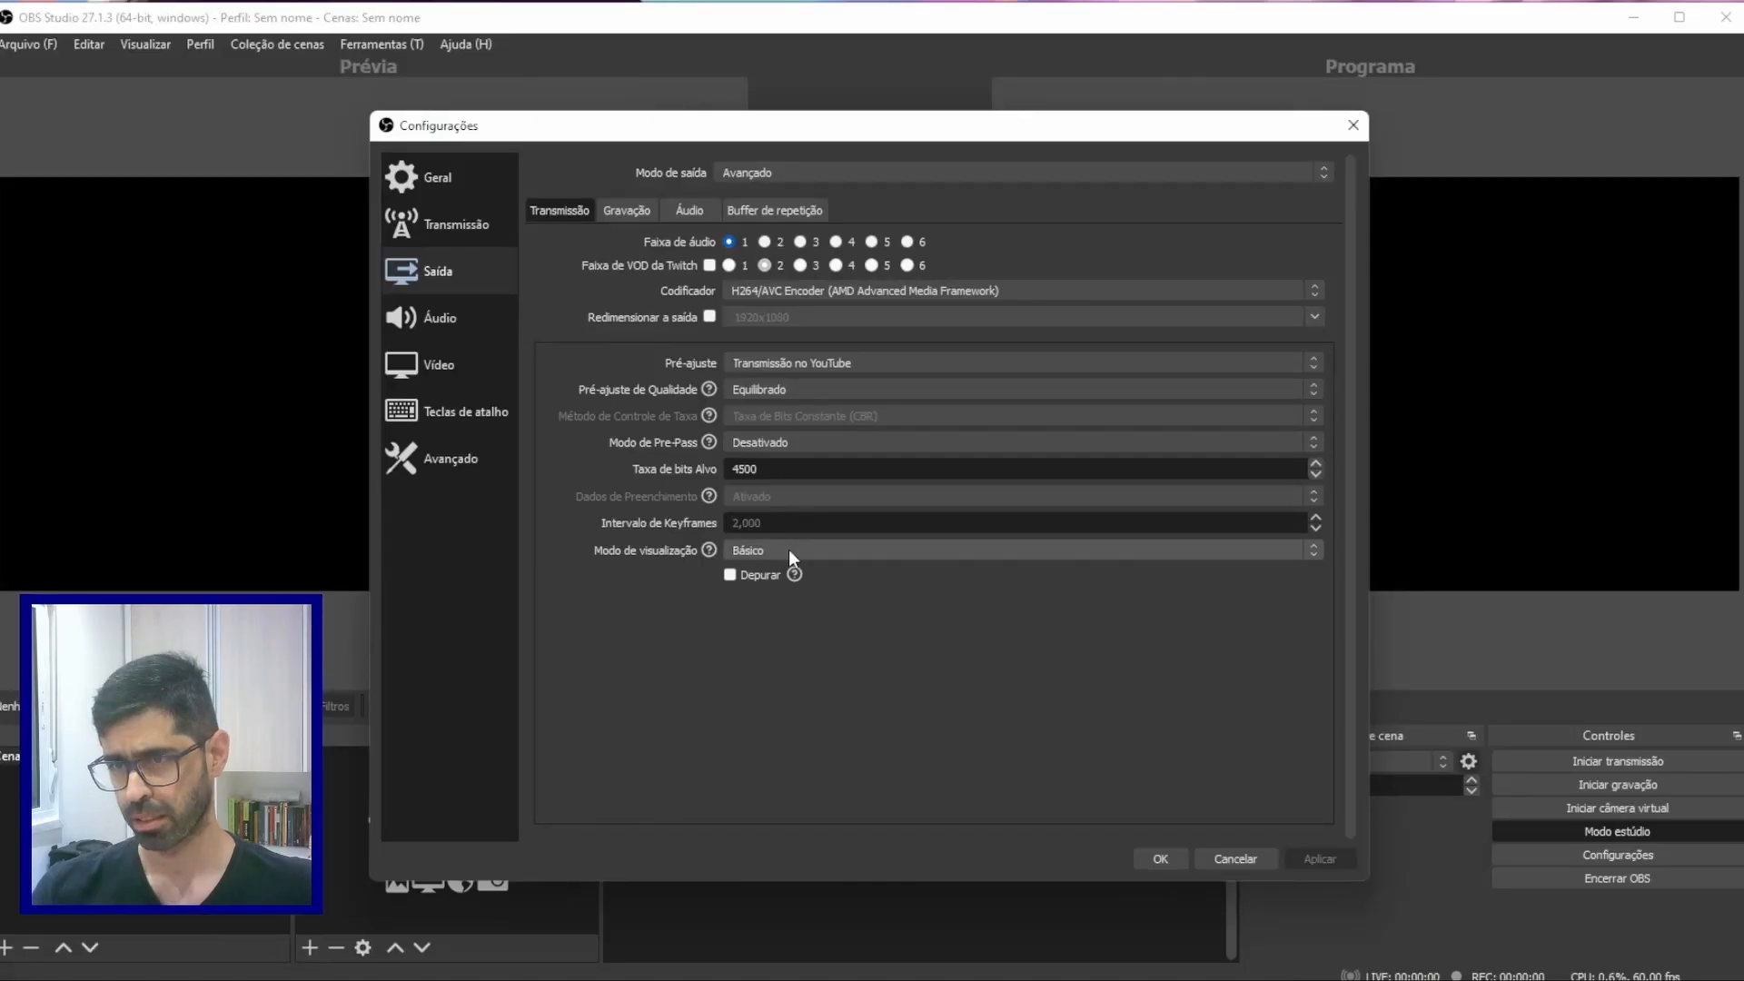
left_click(618, 216)
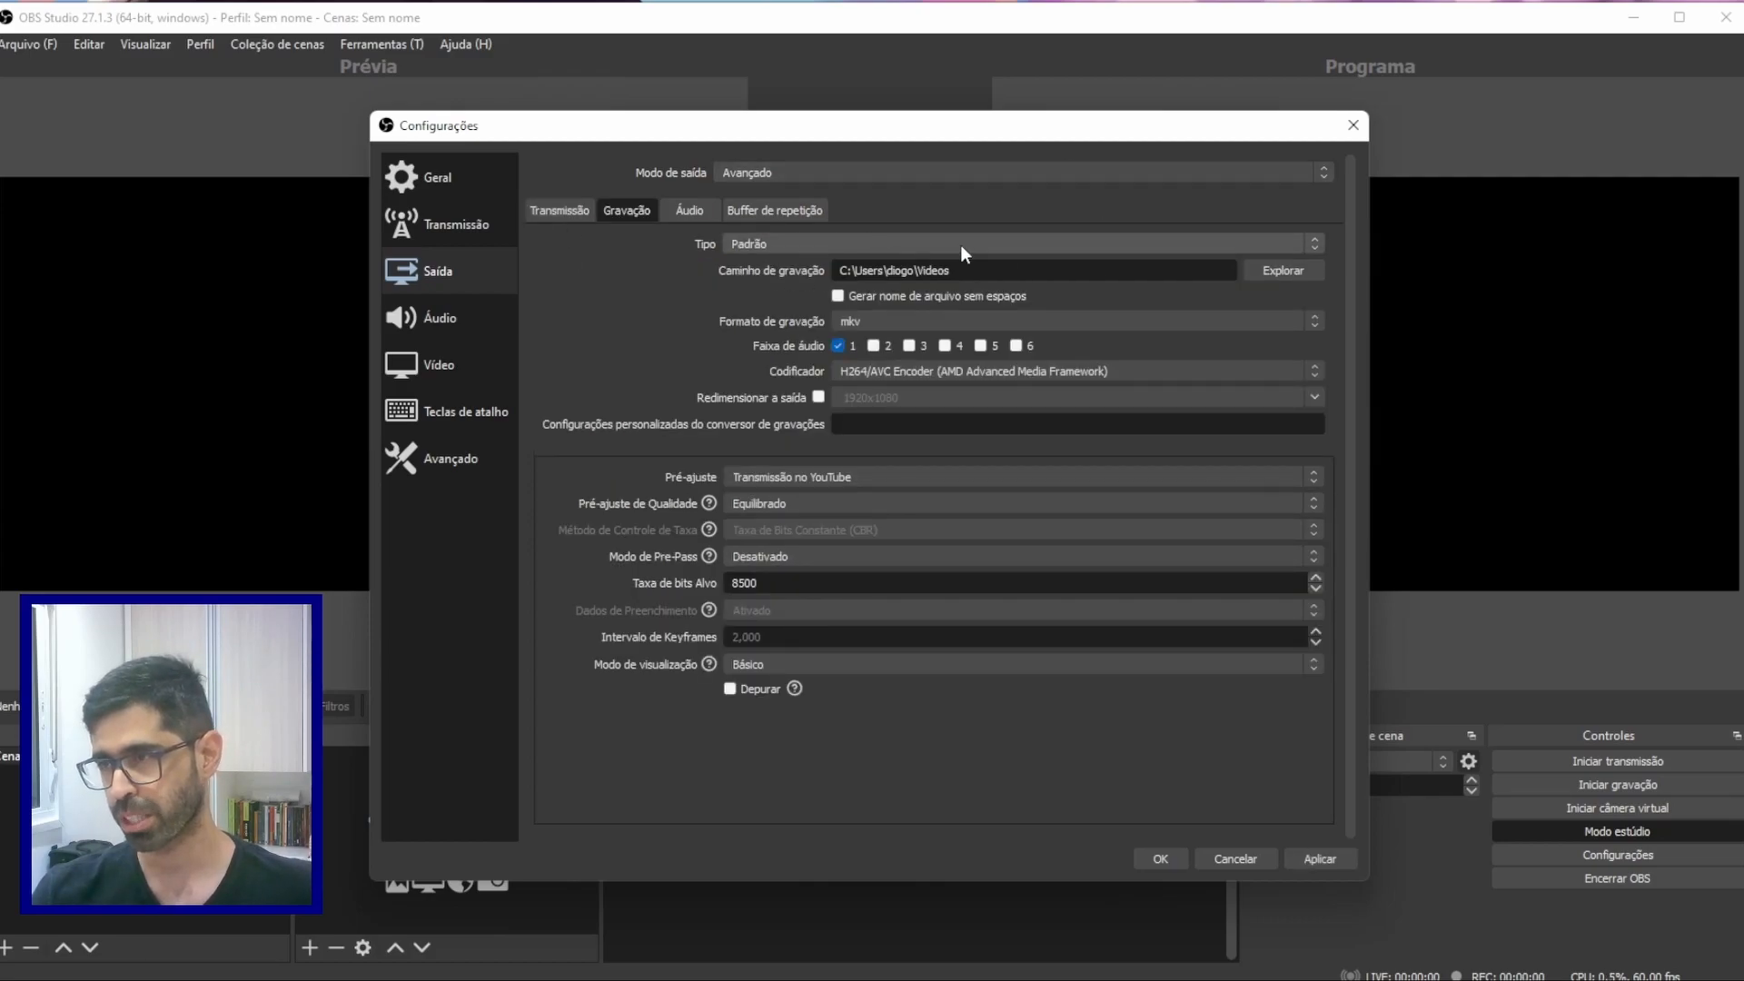
left_click_drag(1007, 271, 745, 263)
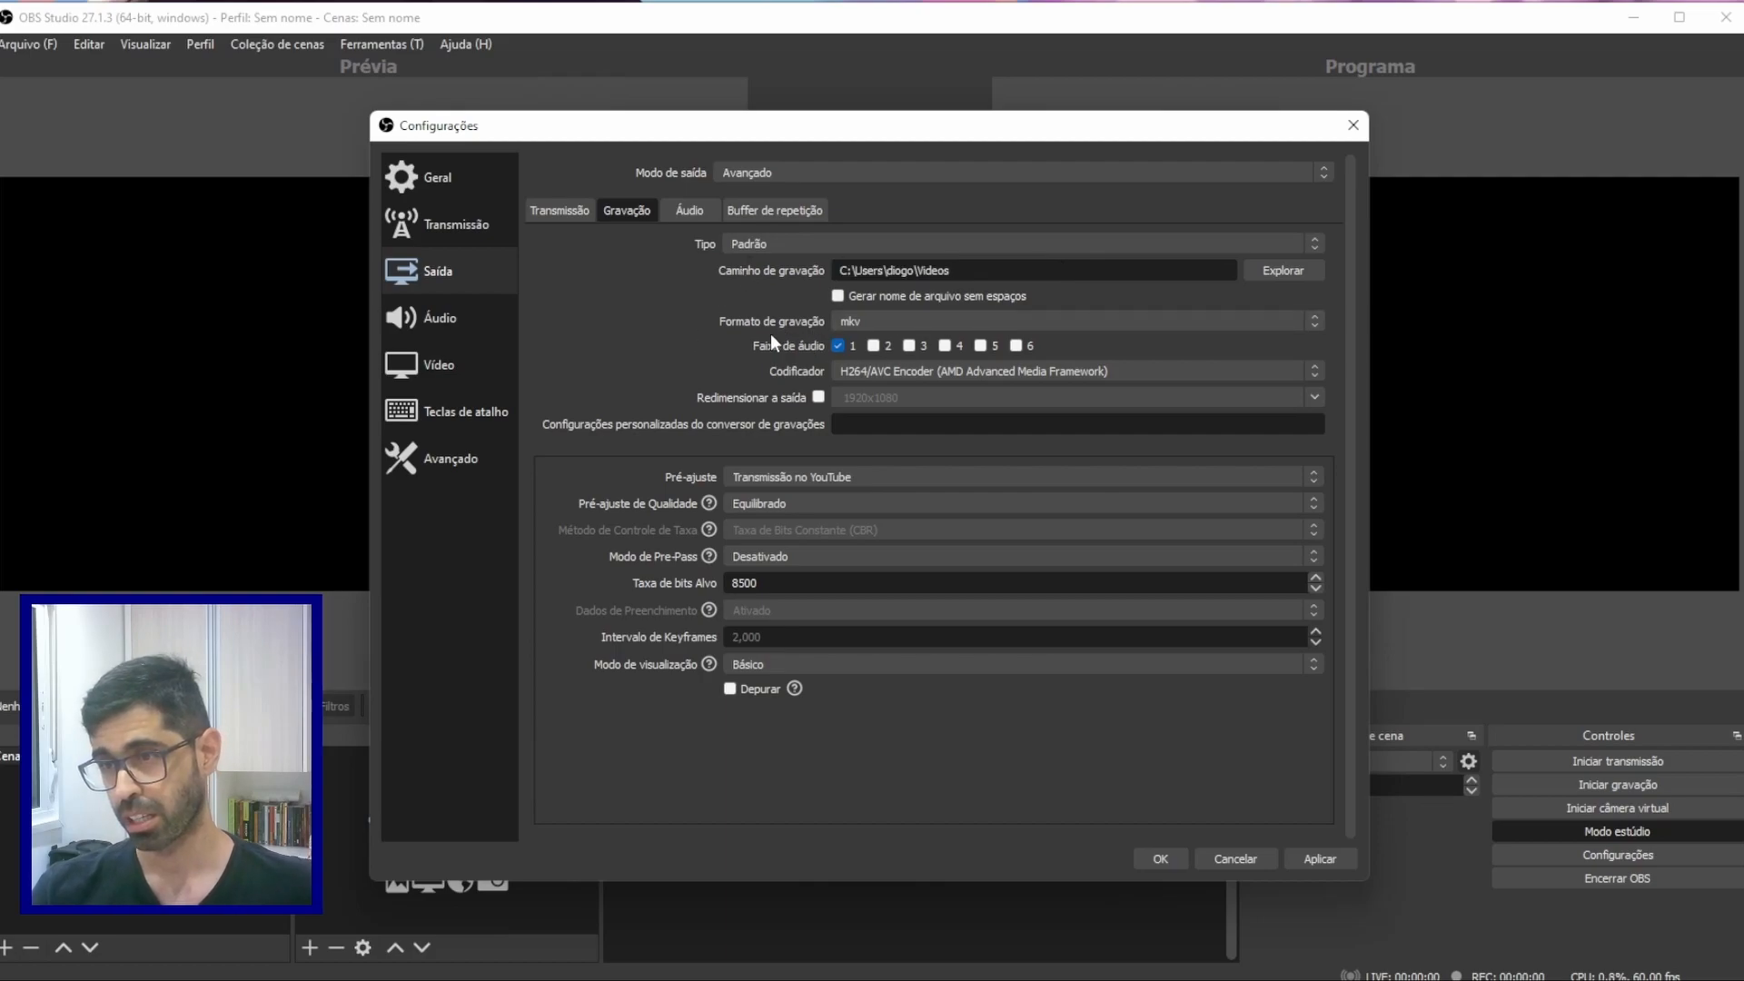
left_click(862, 327)
left_click(845, 372)
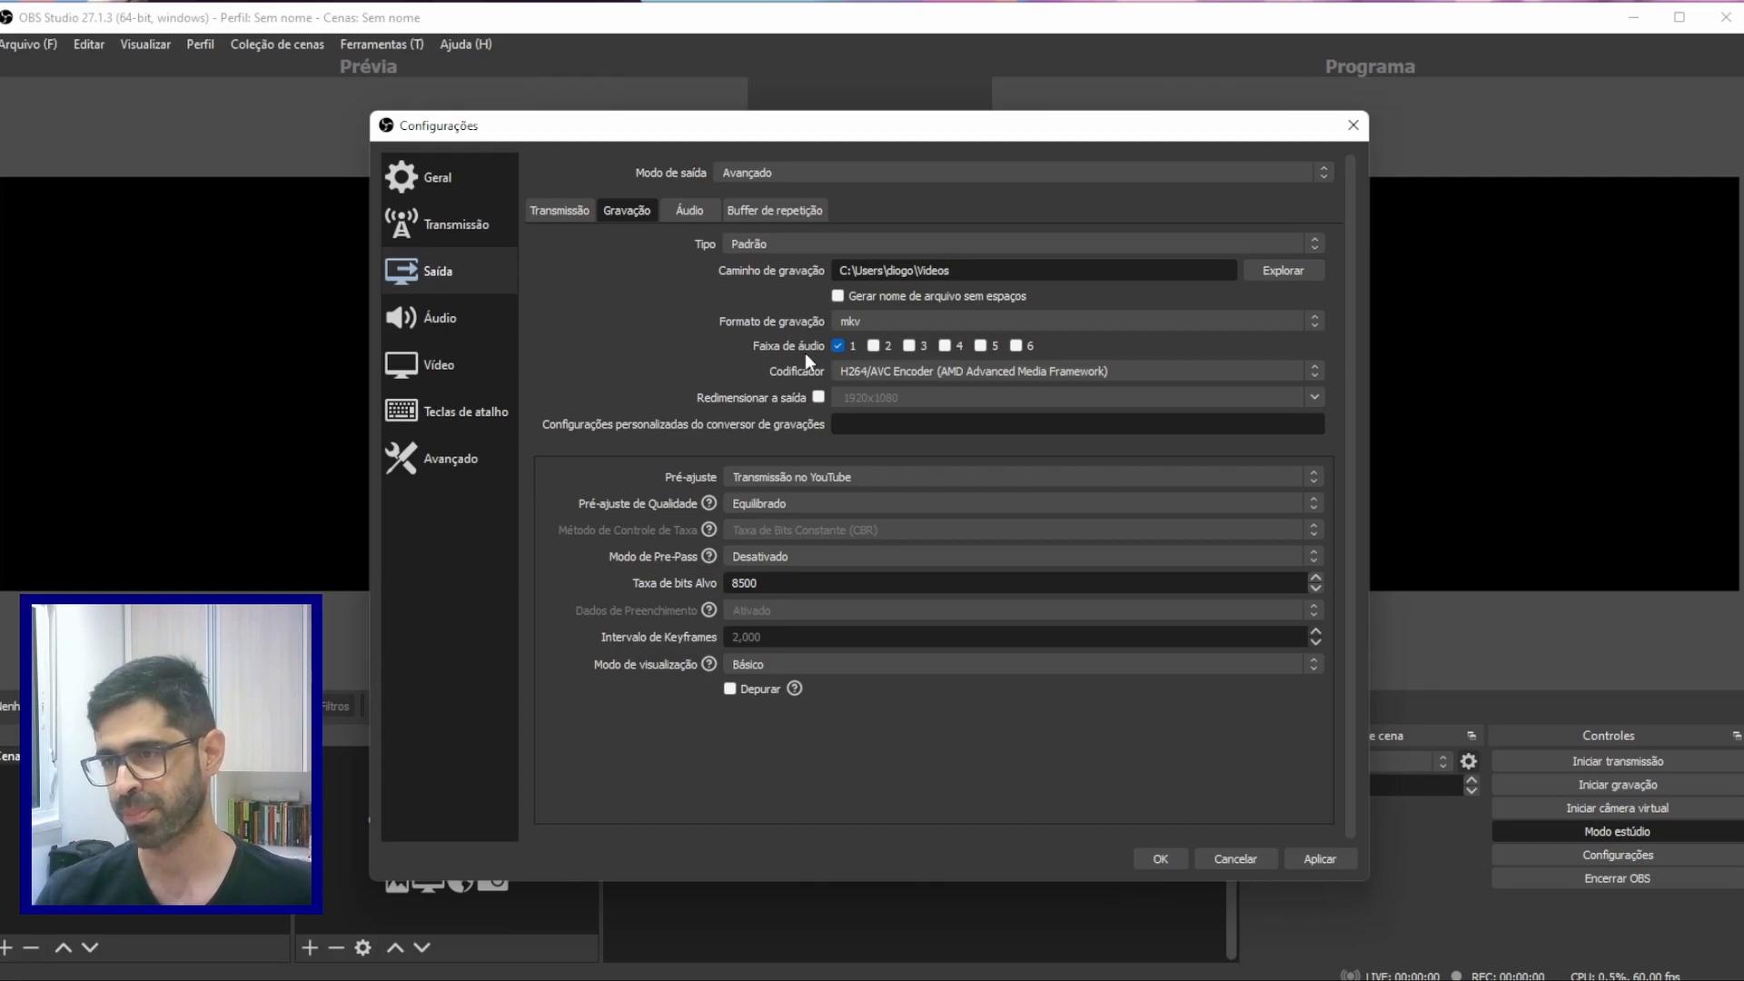
left_click(920, 318)
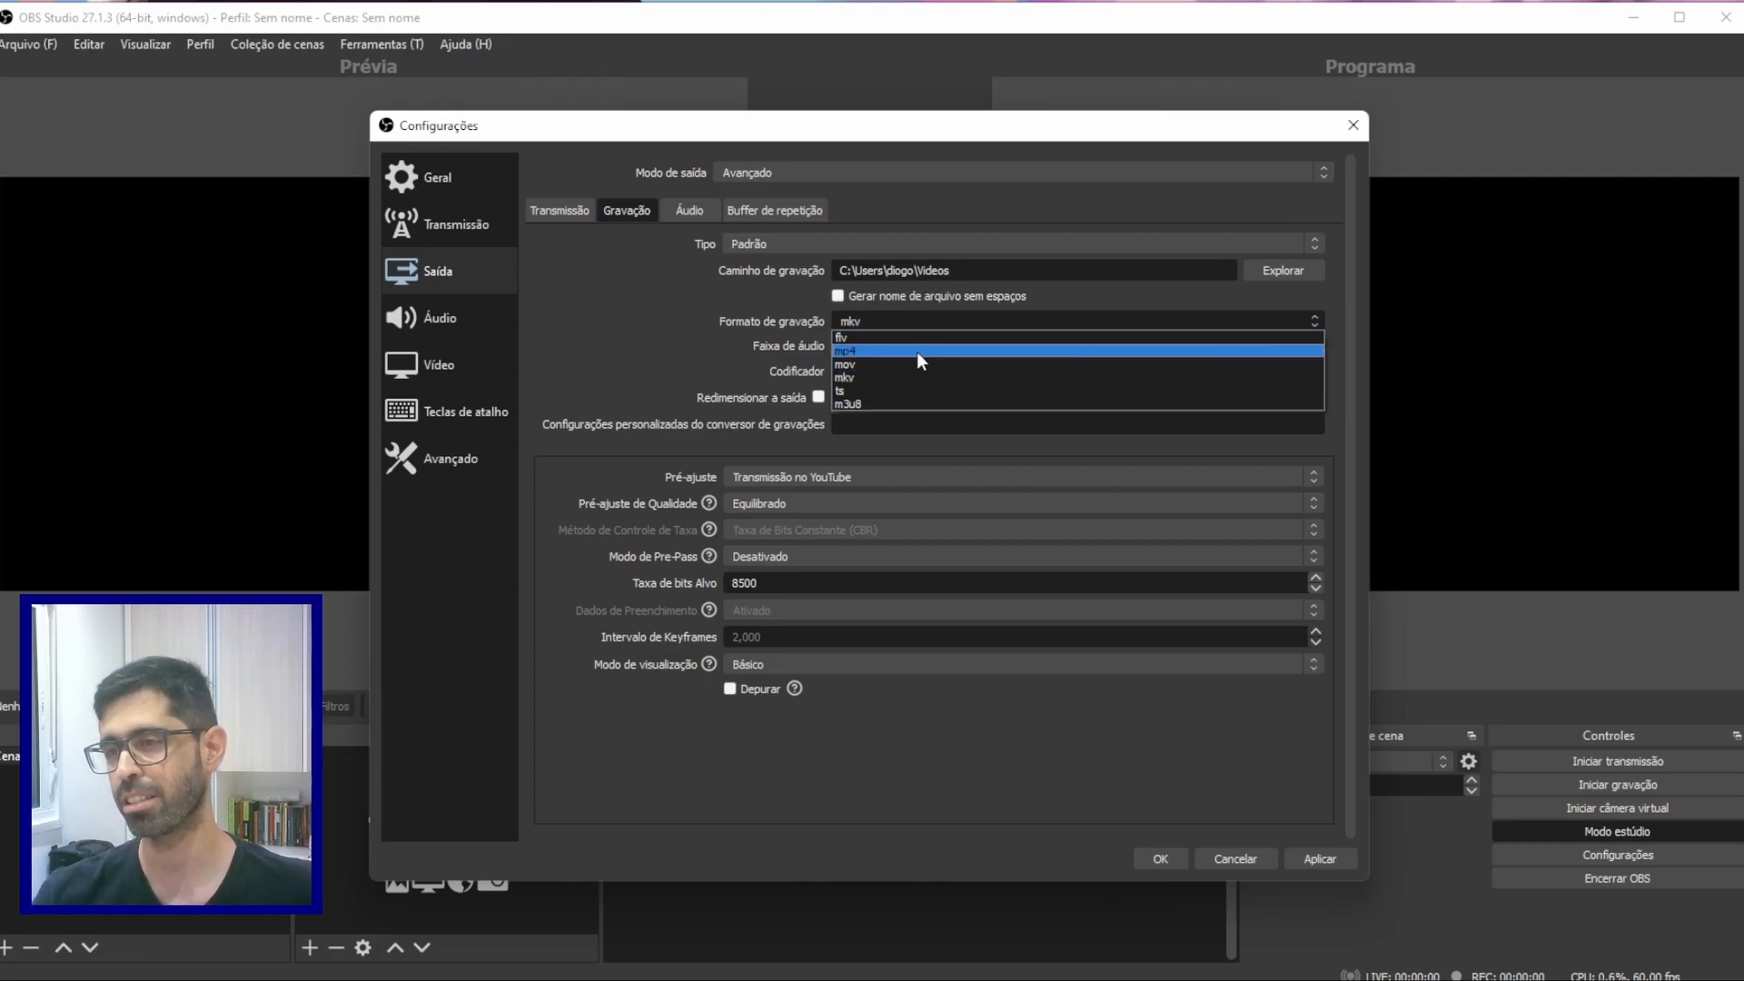
left_click(694, 314)
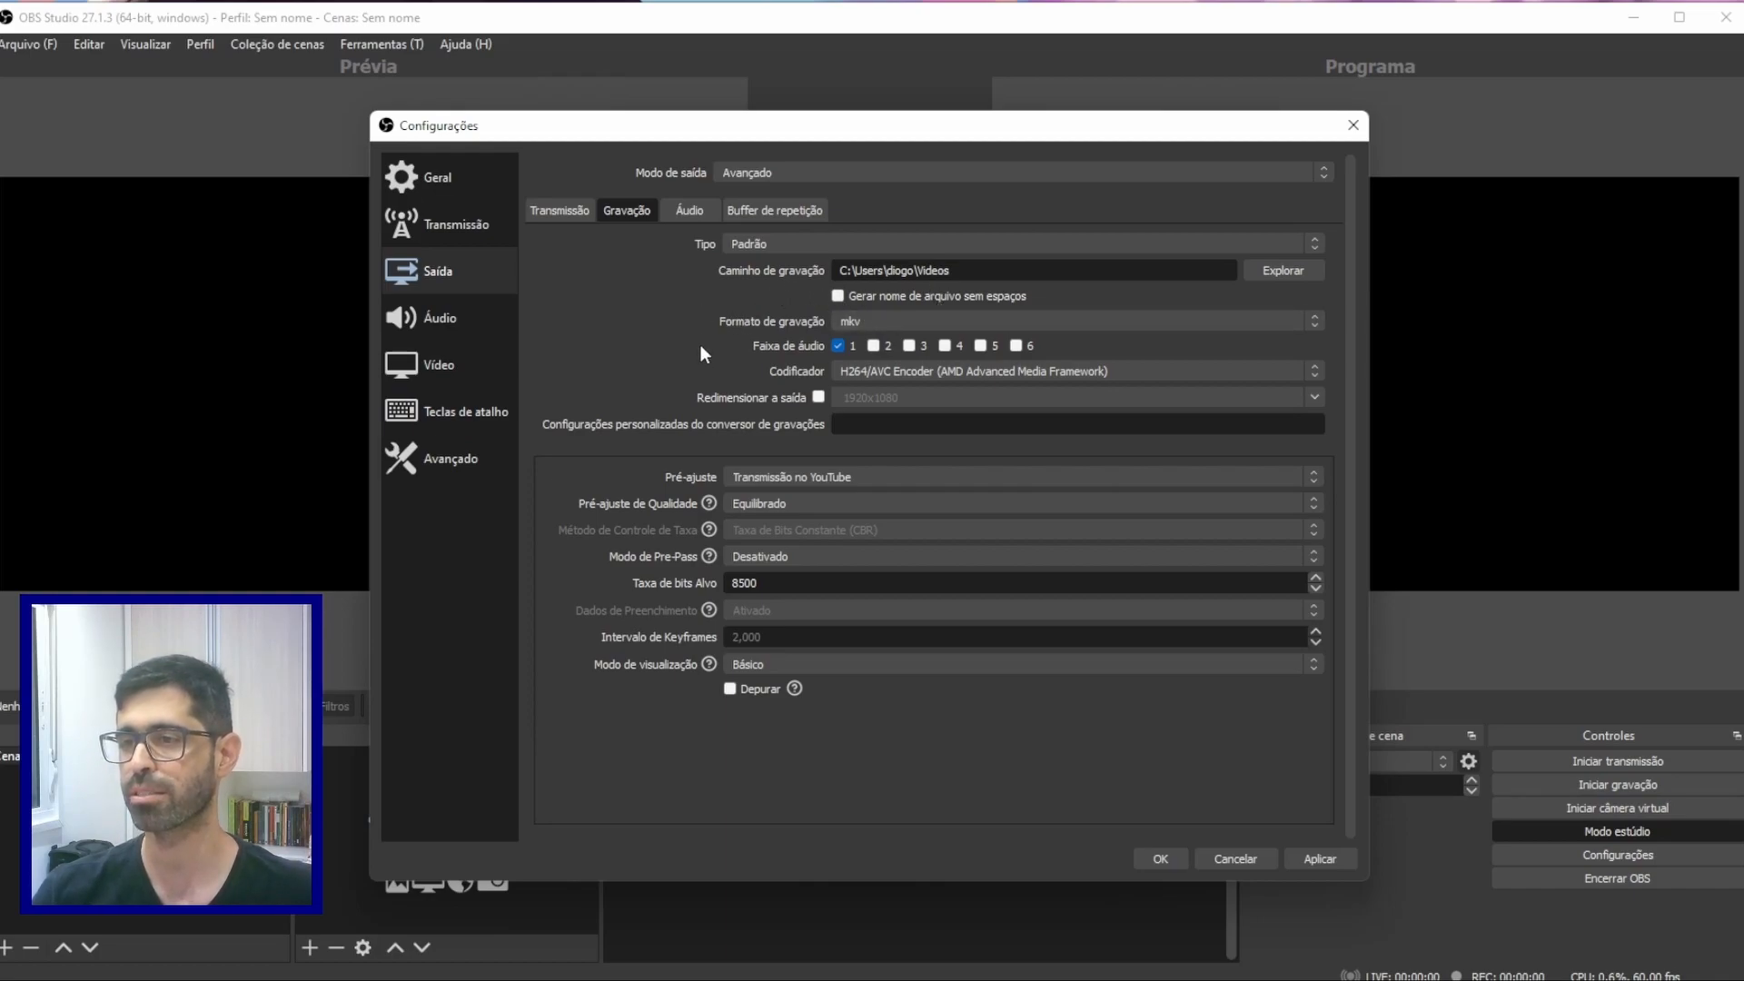
Review the recording encoder and preset options, keeping H264/AVC Encoder (AMD Advanced Media Framework) and Transmissão no YouTube.
left_click(879, 373)
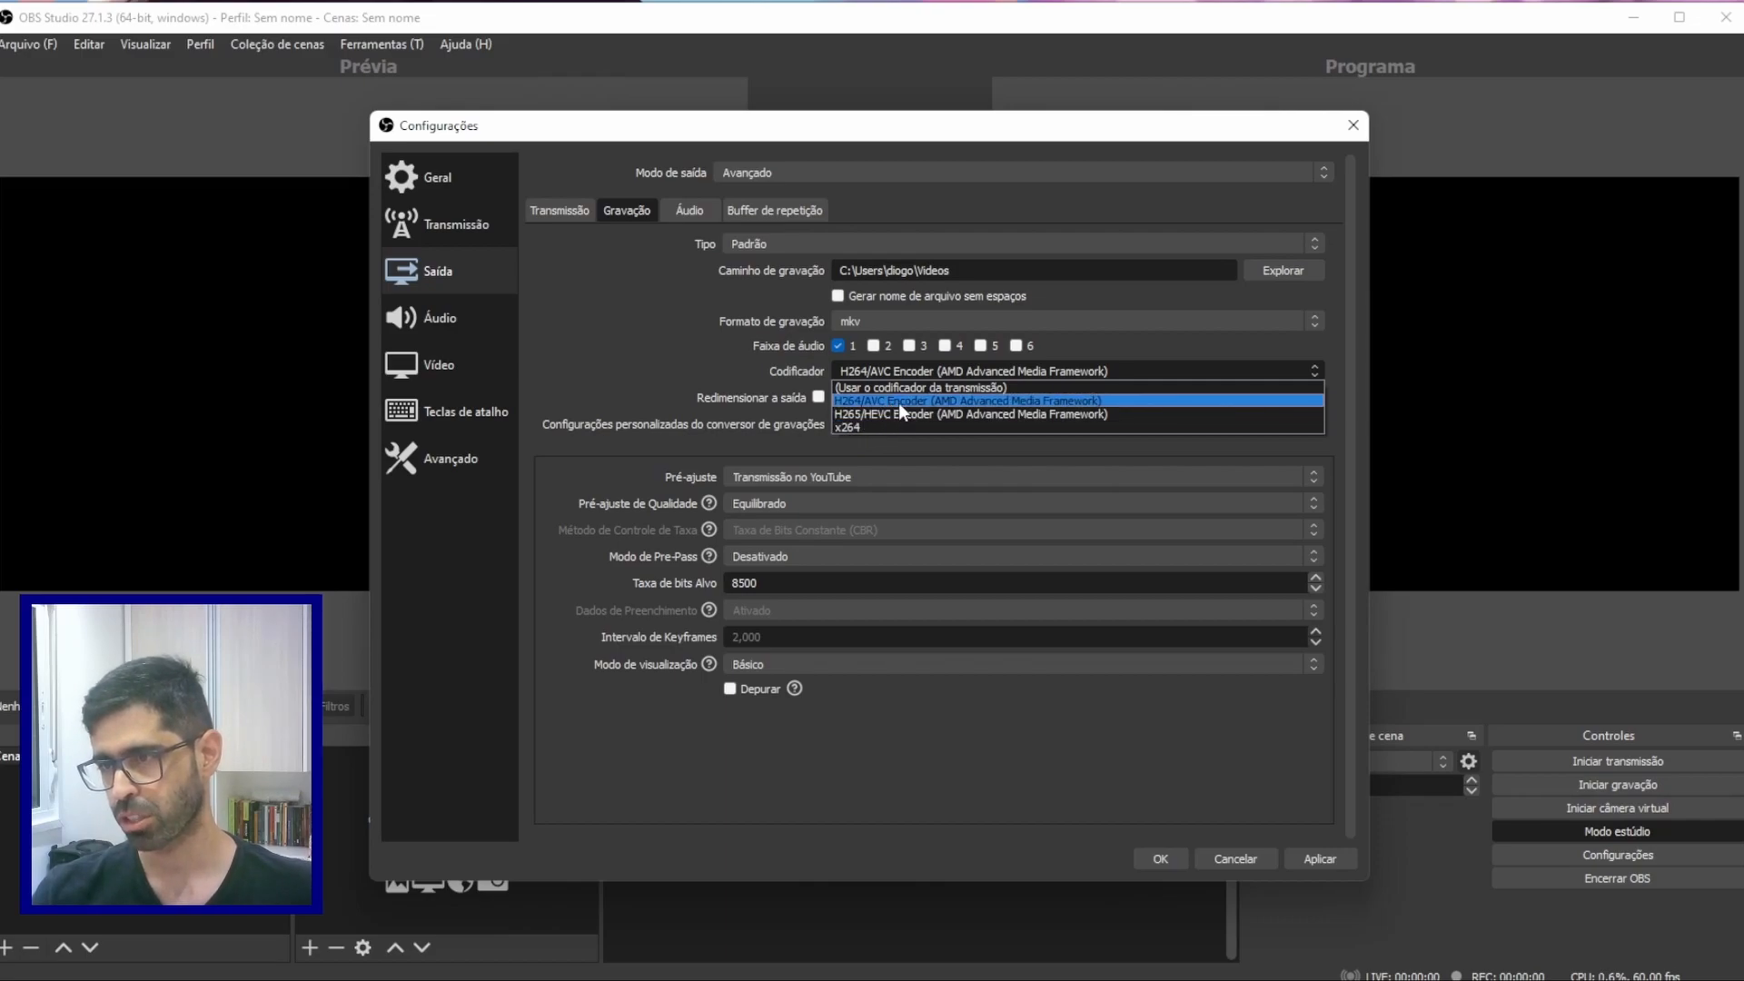
left_click(898, 401)
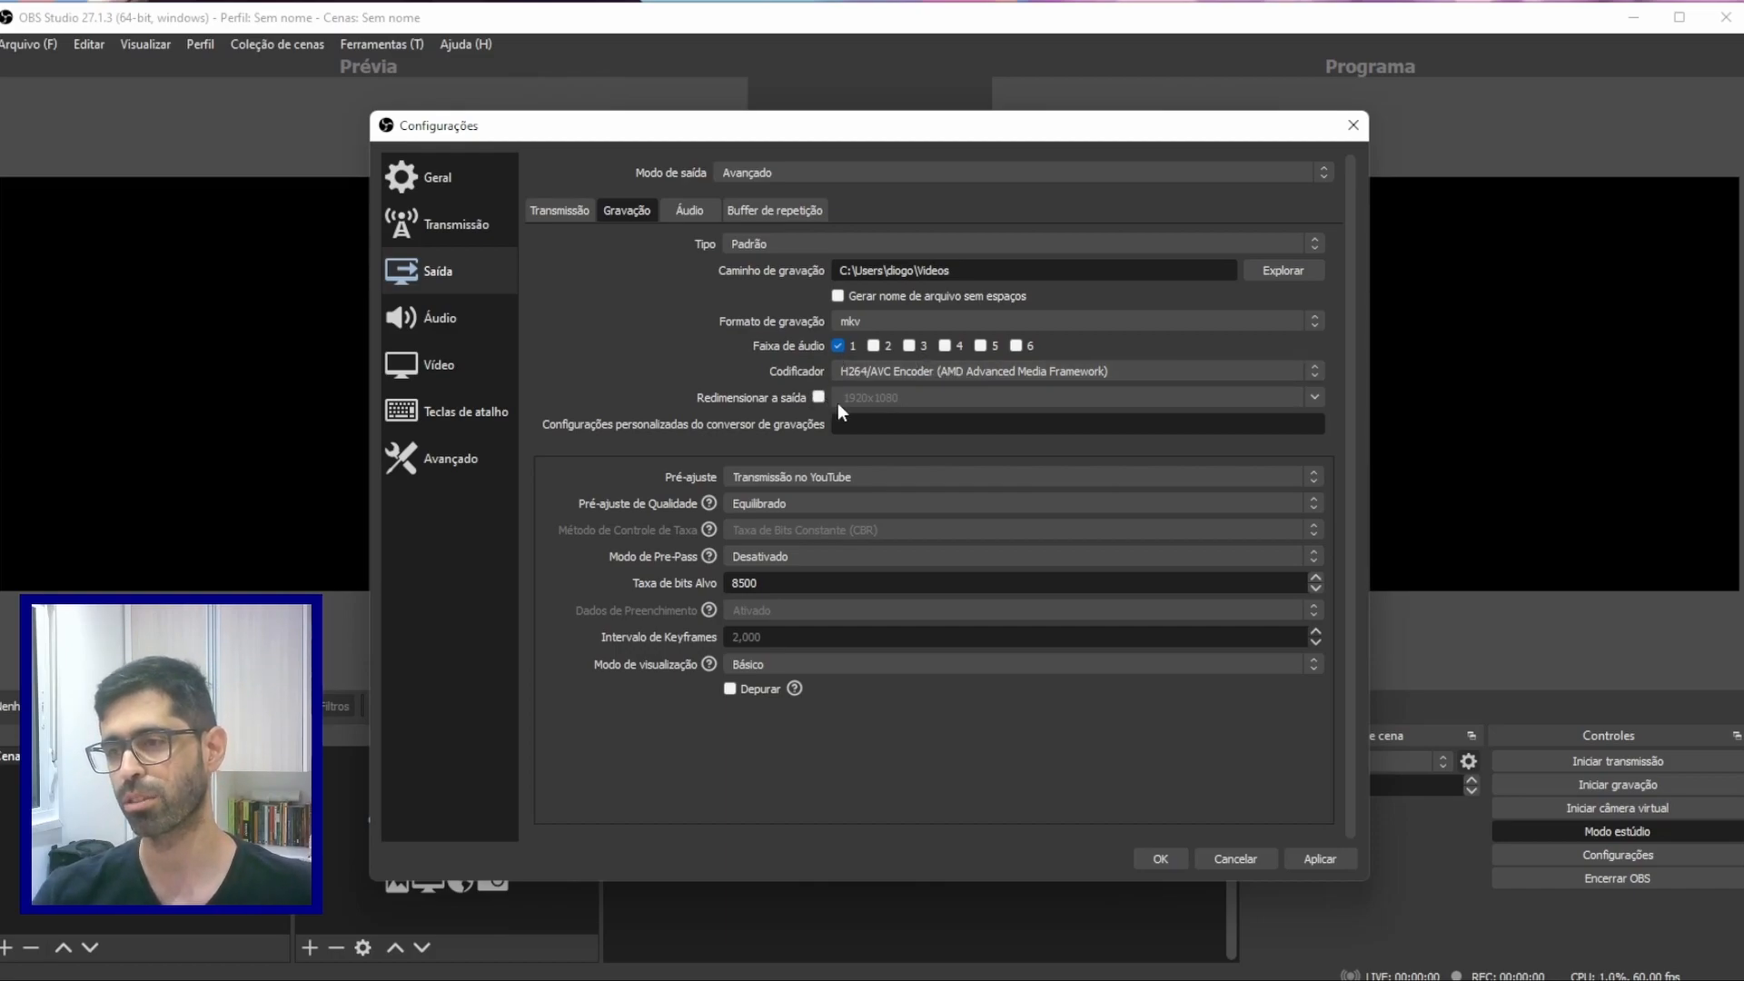
left_click(814, 482)
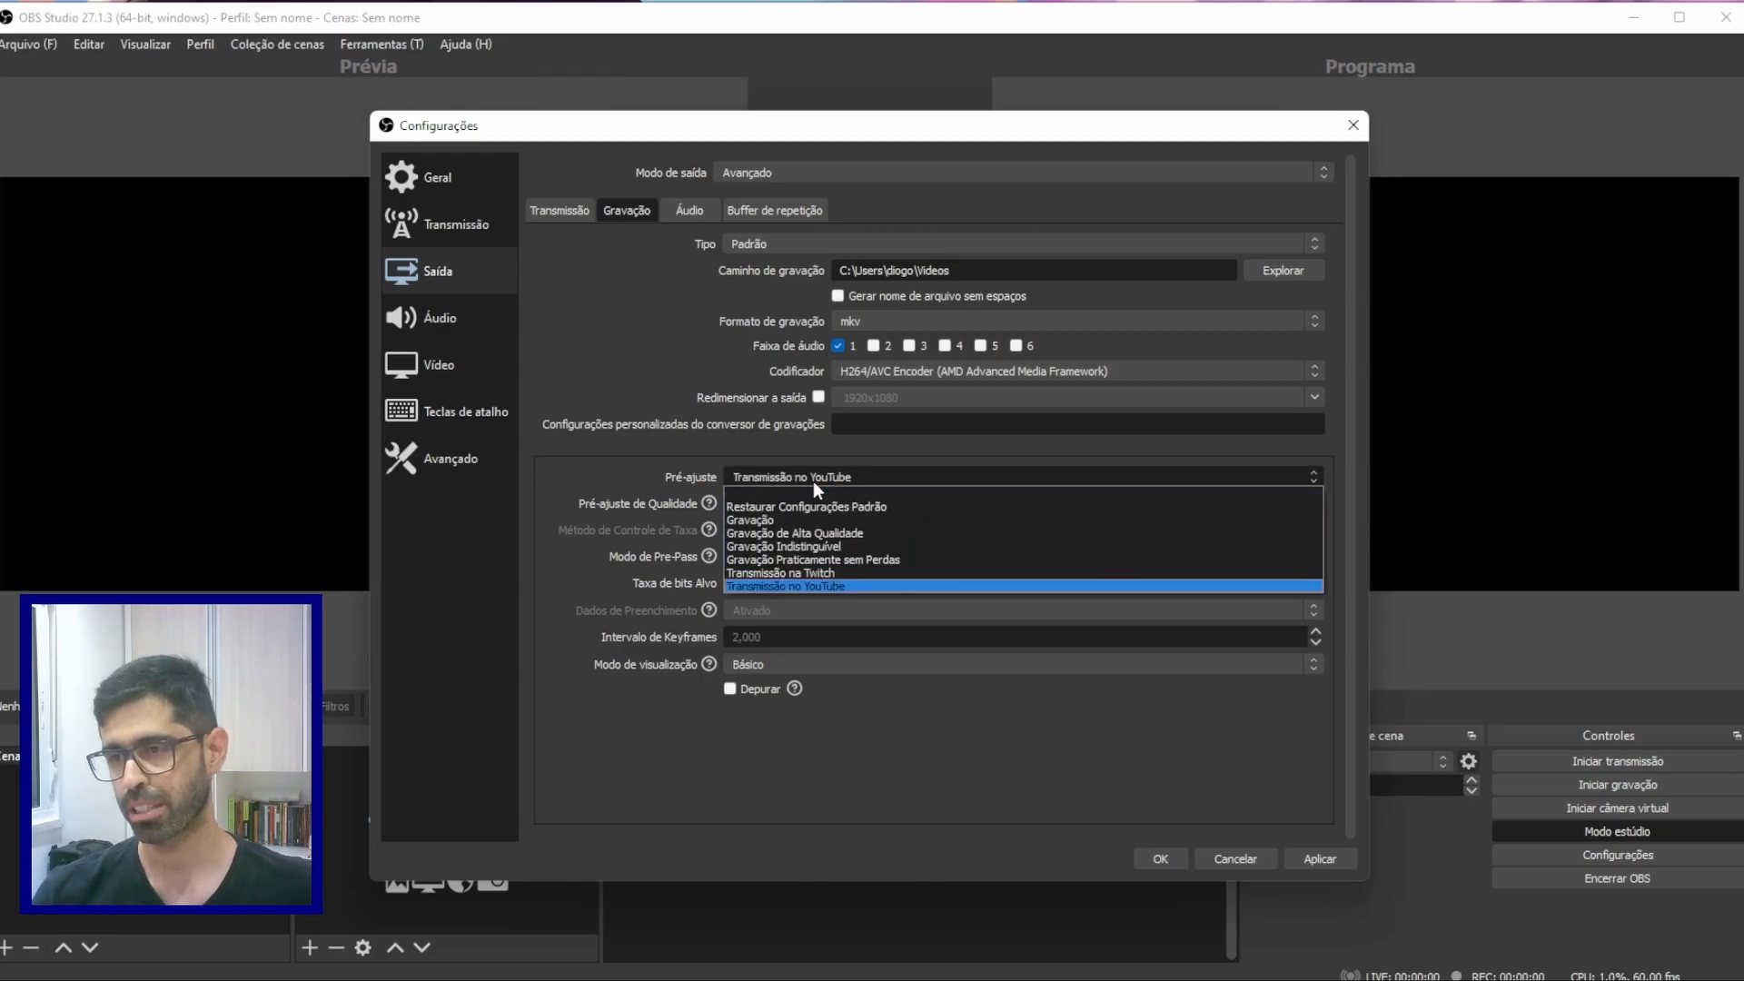
left_click(774, 417)
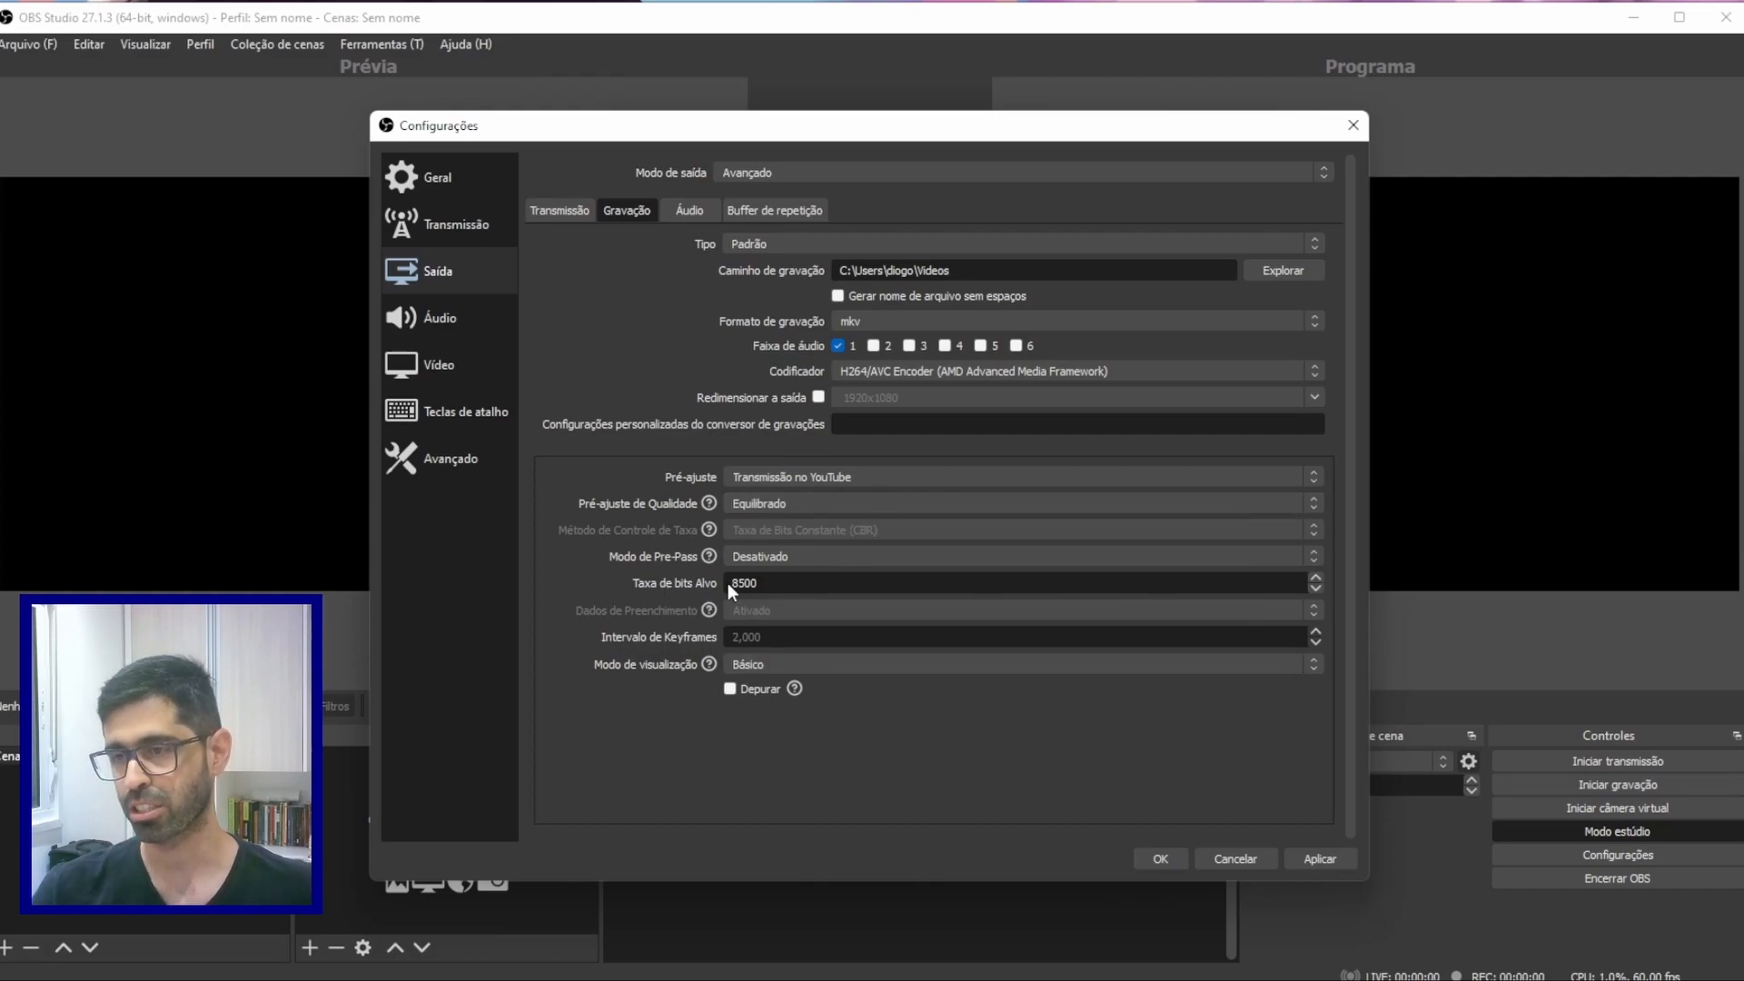
Set the recording target bitrate to 10500 and apply the change.
left_click_drag(788, 583, 606, 589)
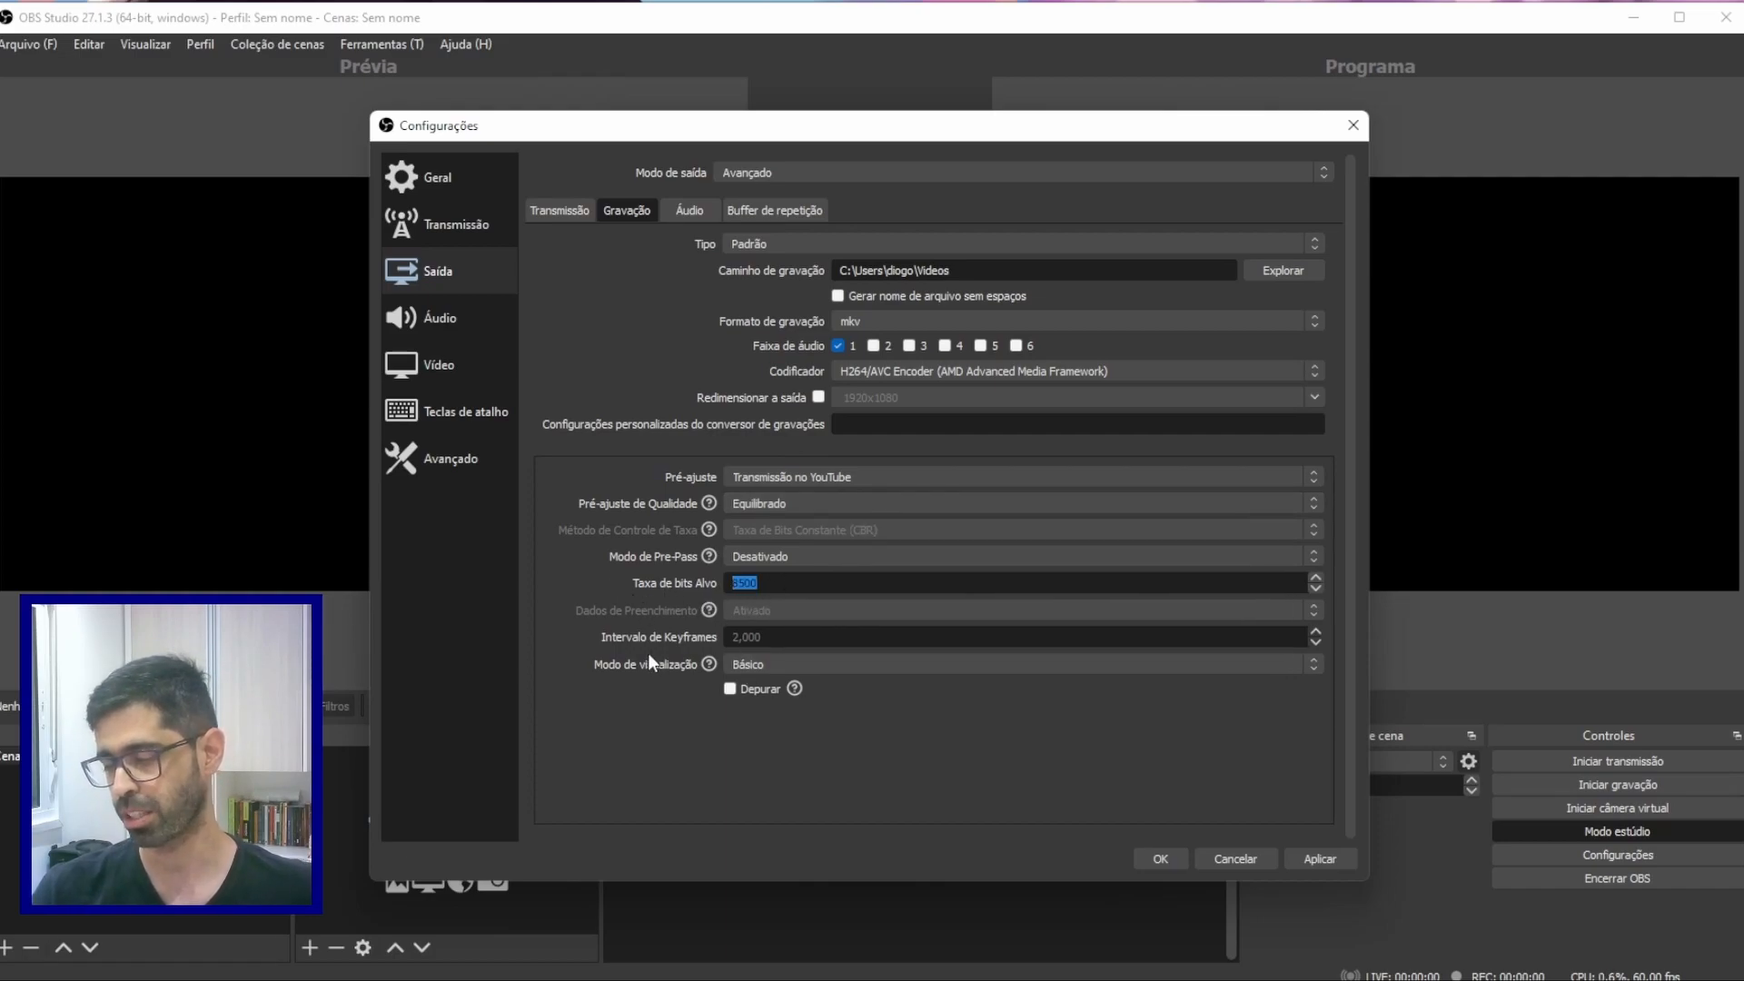
type("10500")
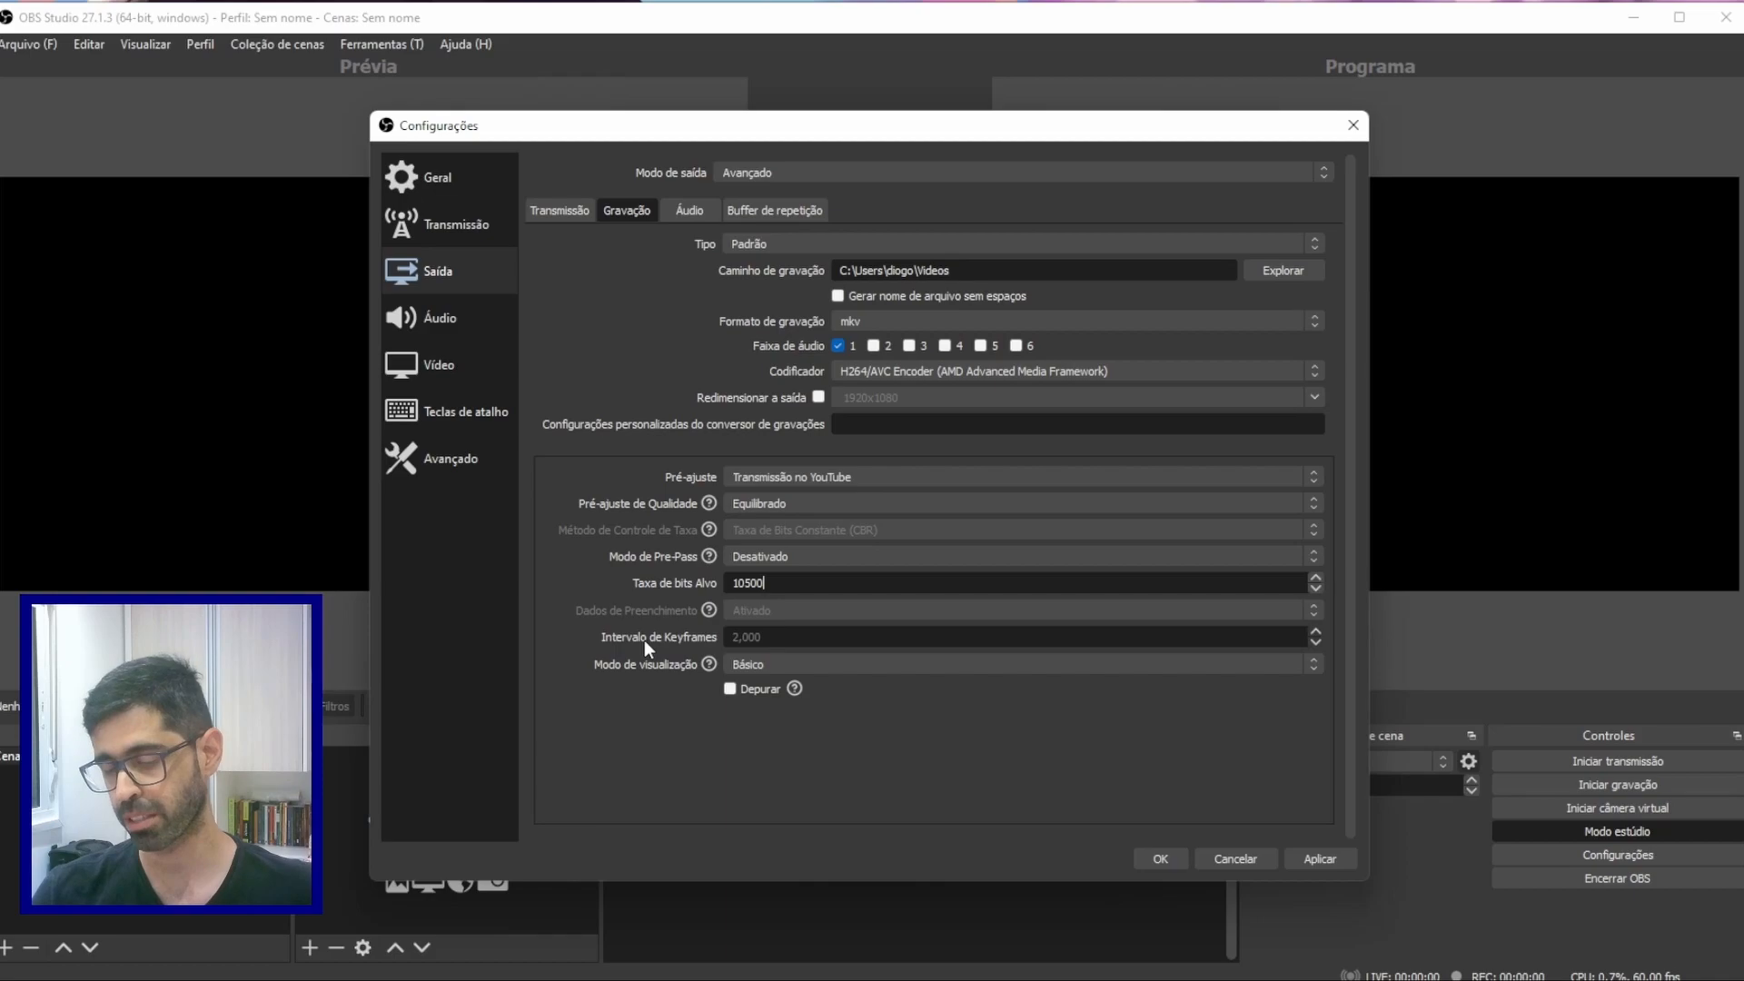
left_click(1301, 858)
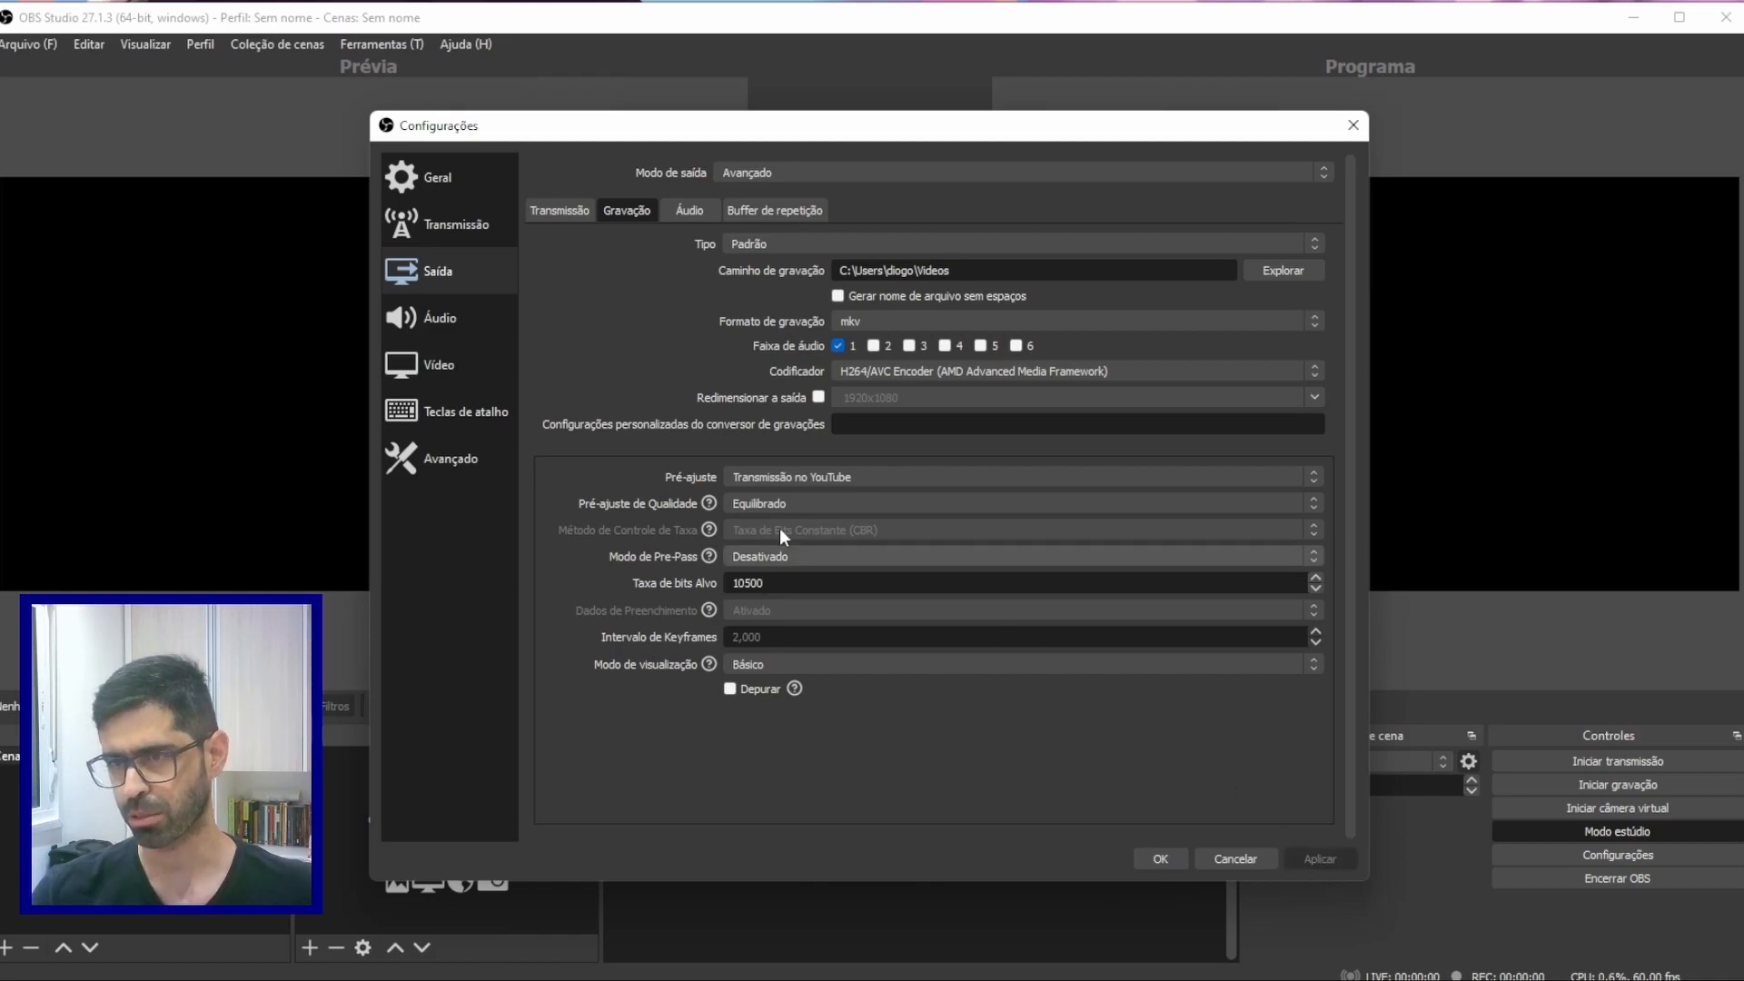
Open the general audio settings and review the sample rate and microphone device options, keeping 48 kHz and Microfone (USB Audio Device).
left_click(688, 210)
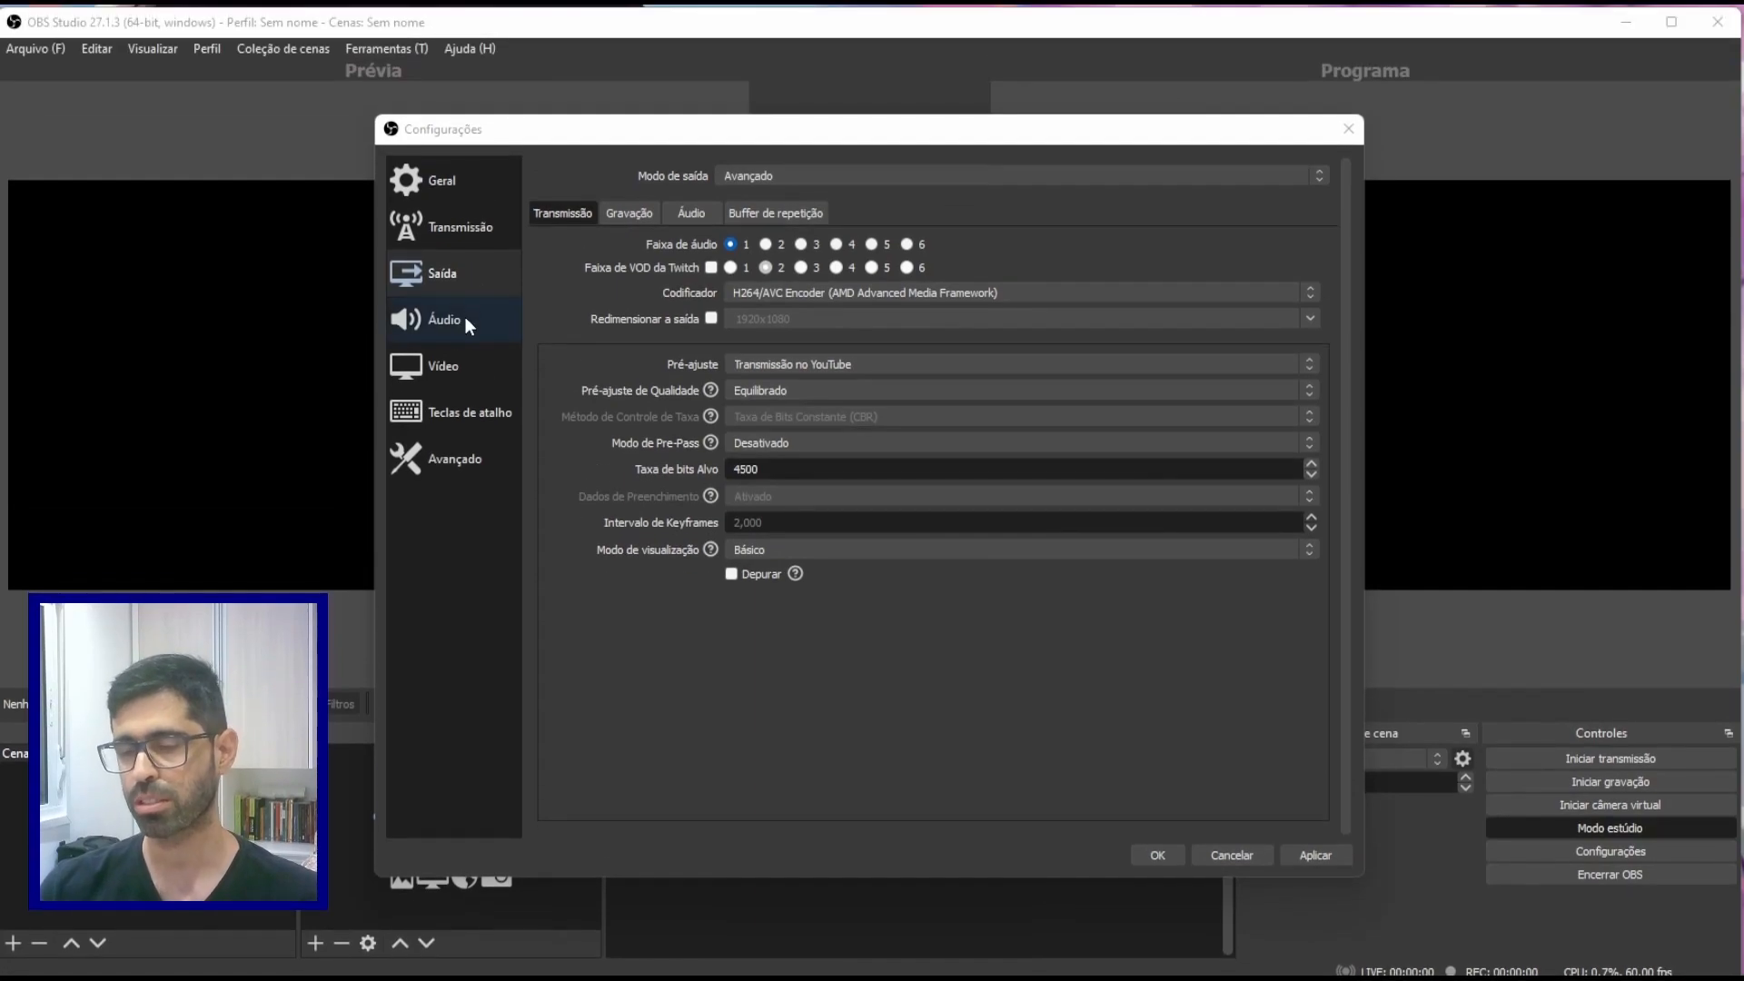
left_click(461, 316)
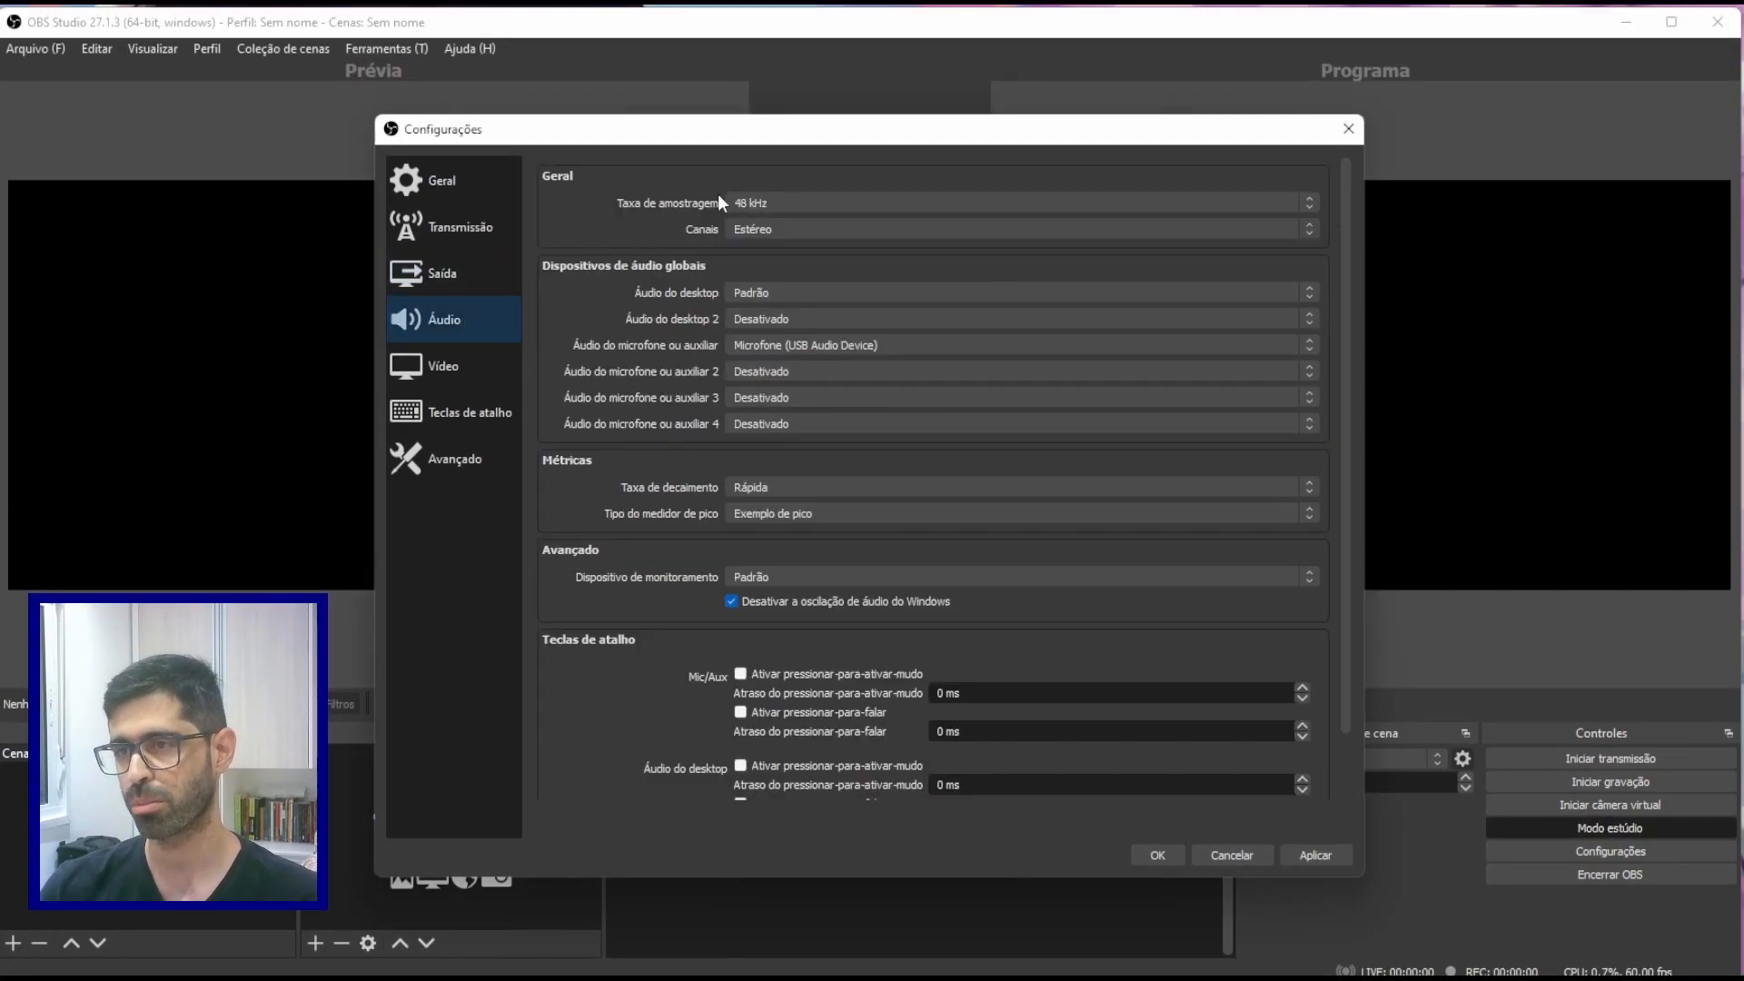
left_click(777, 194)
left_click(778, 193)
scroll(765, 234, "down", 1)
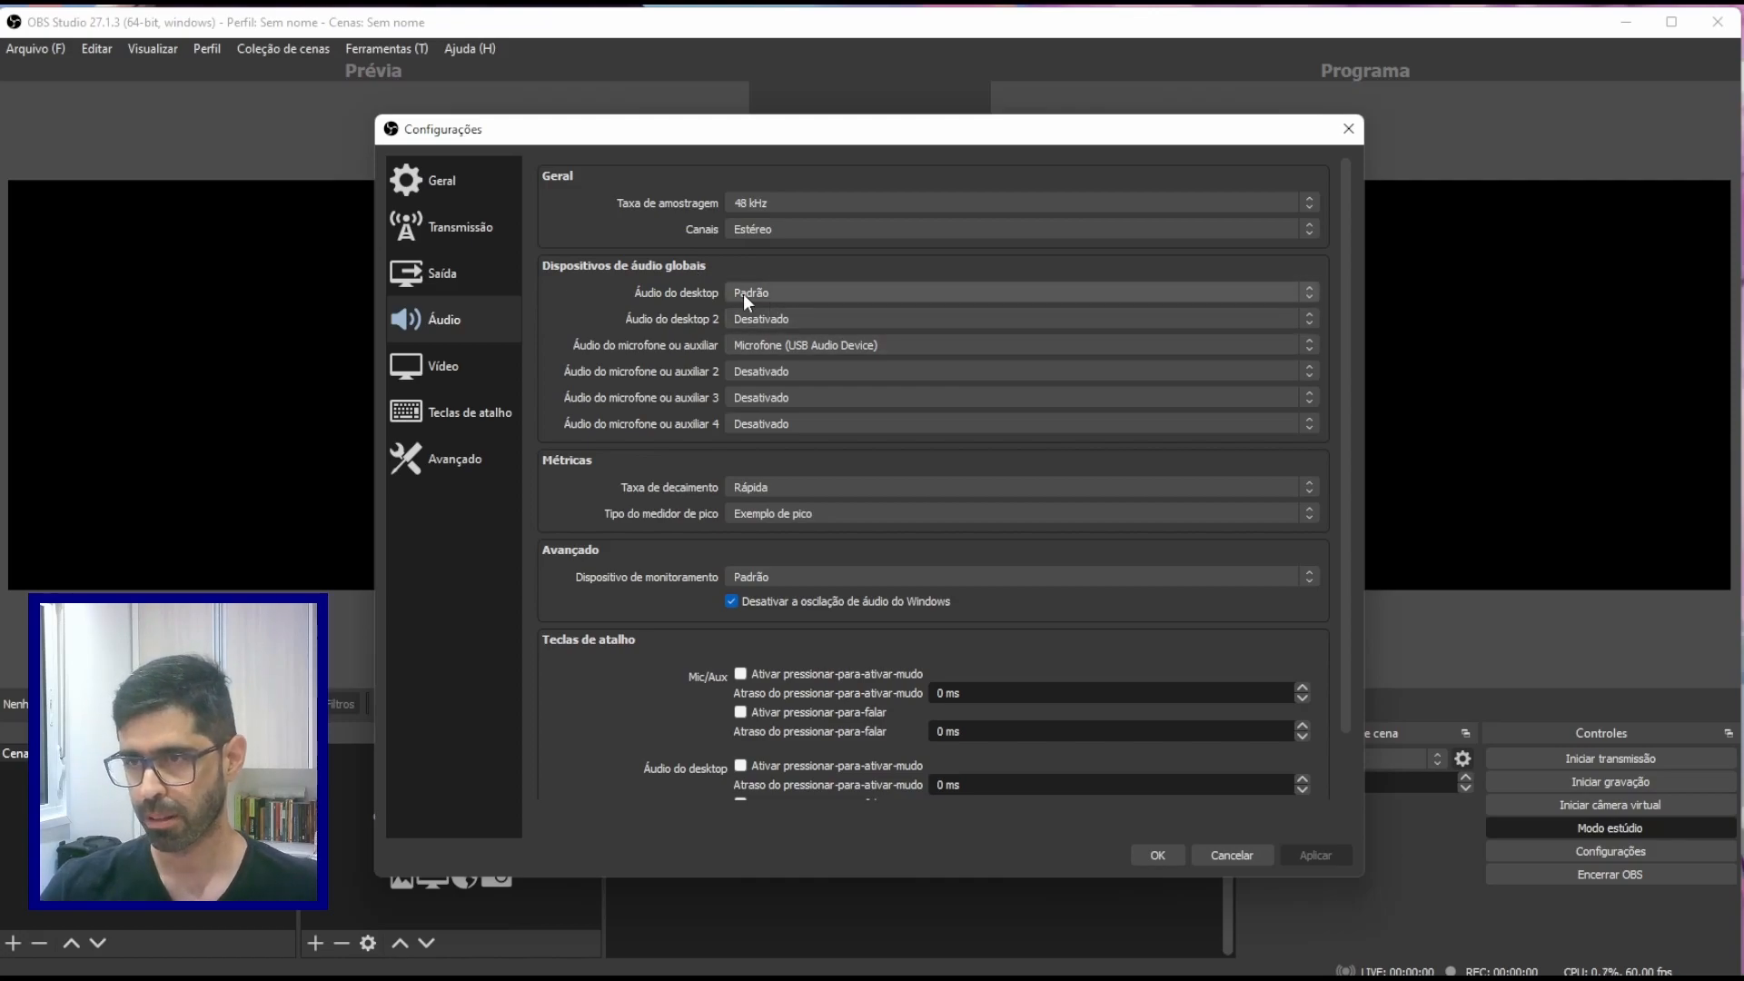
left_click(772, 346)
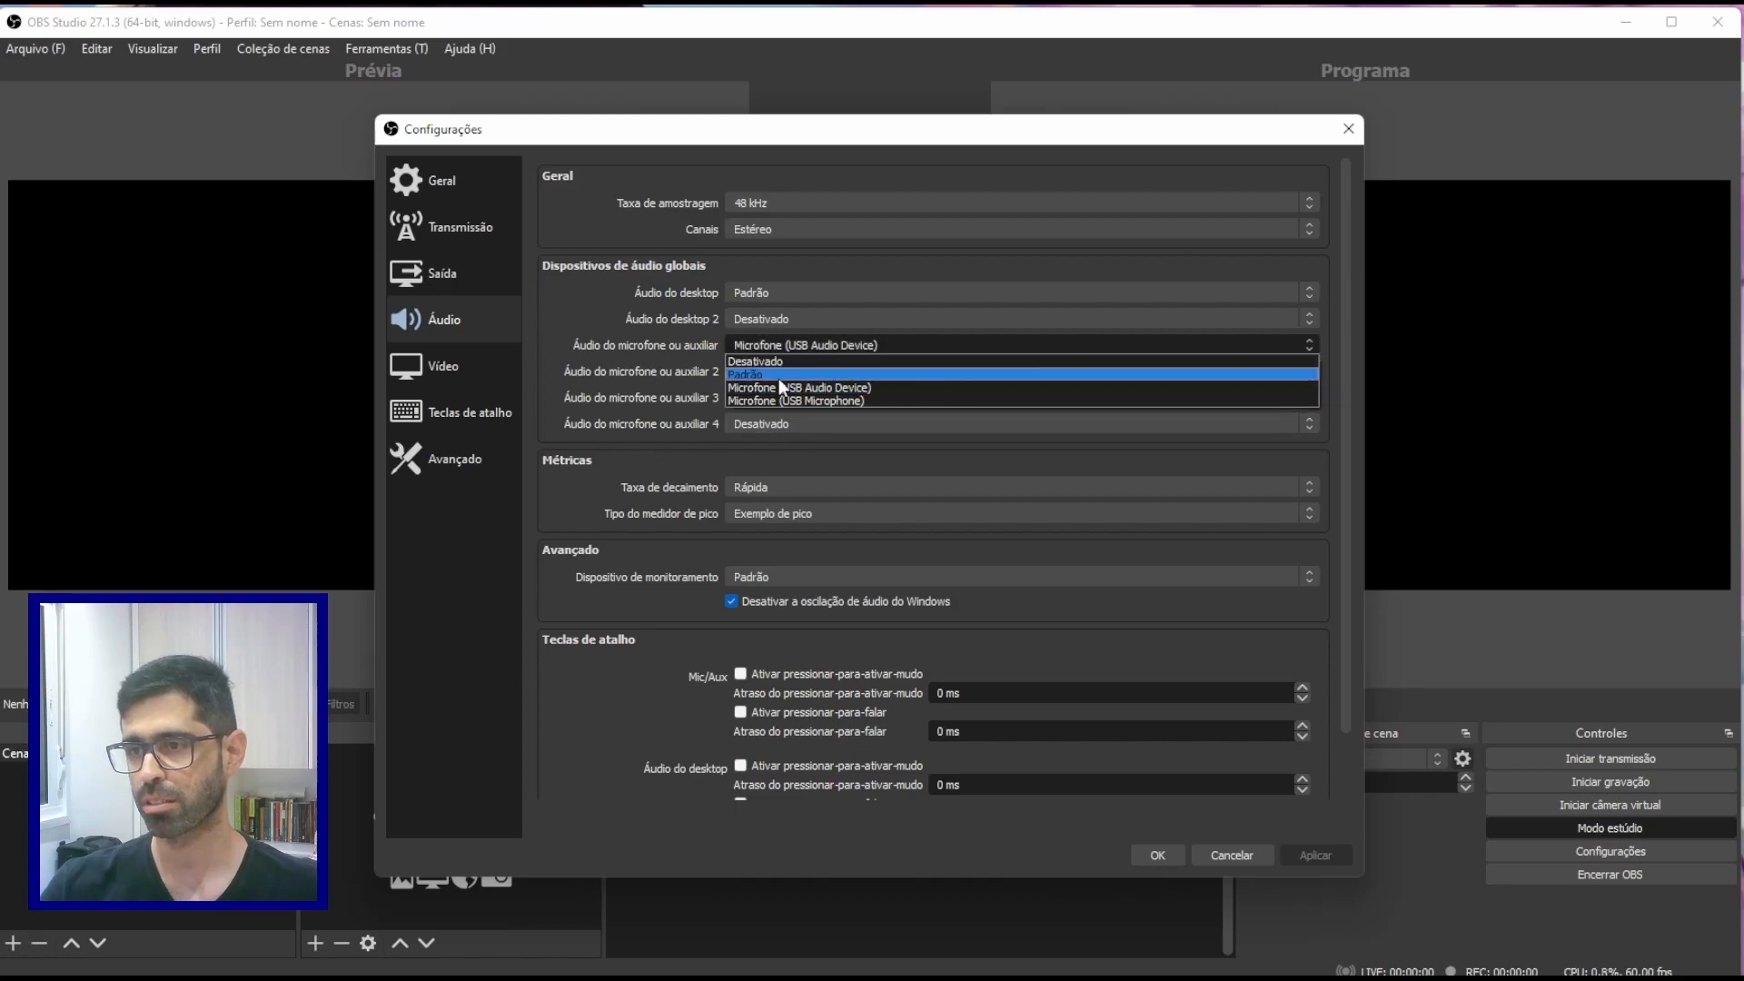
left_click(679, 314)
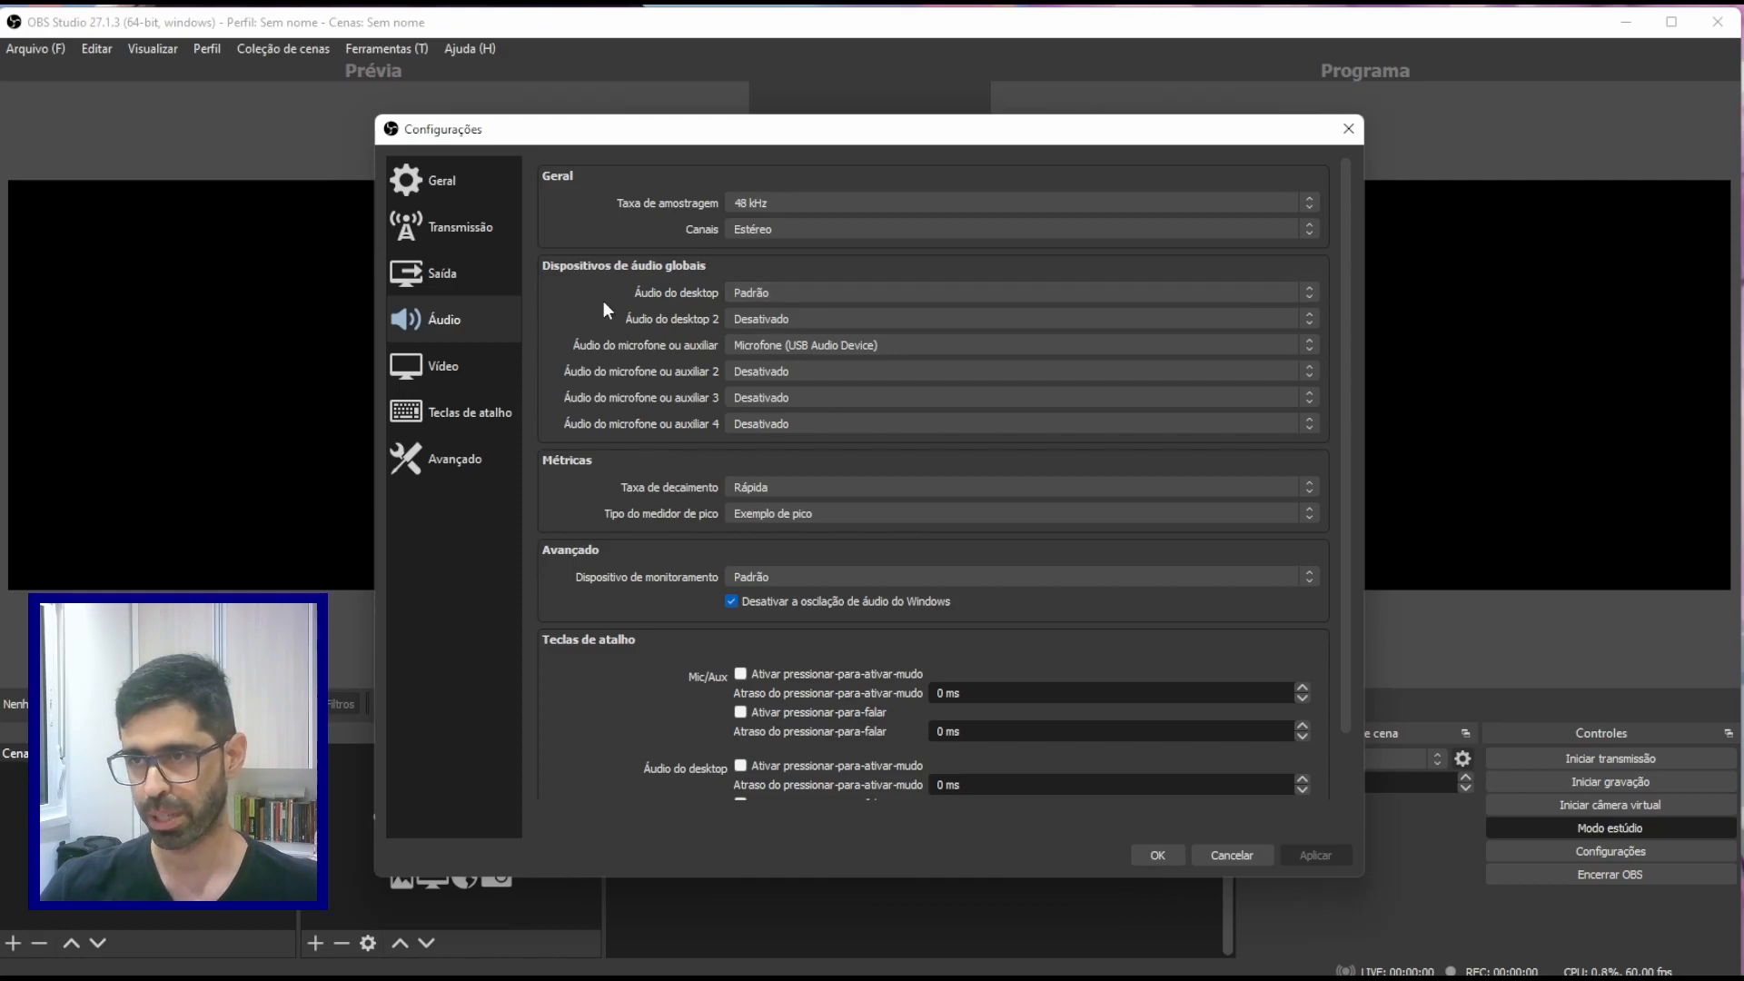
Open the video settings and review the resolution, downscale filter and FPS options, keeping 1920x1080 and the Bicúbico filter.
left_click(433, 364)
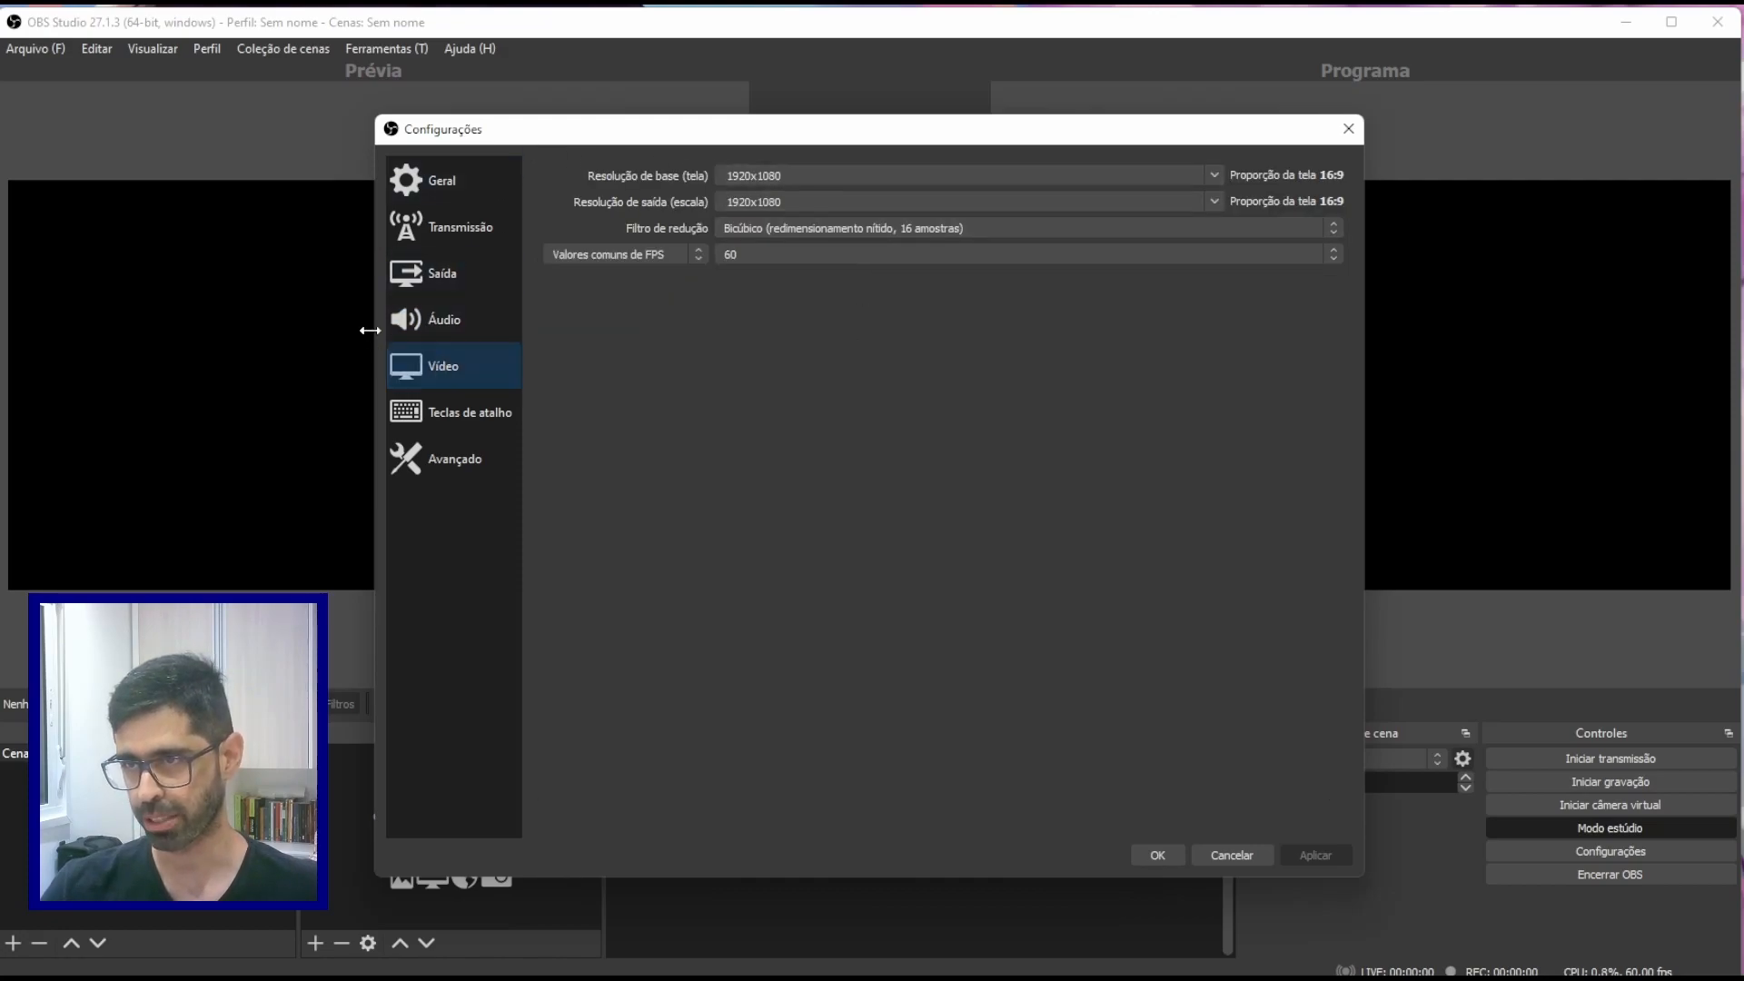
left_click(1209, 175)
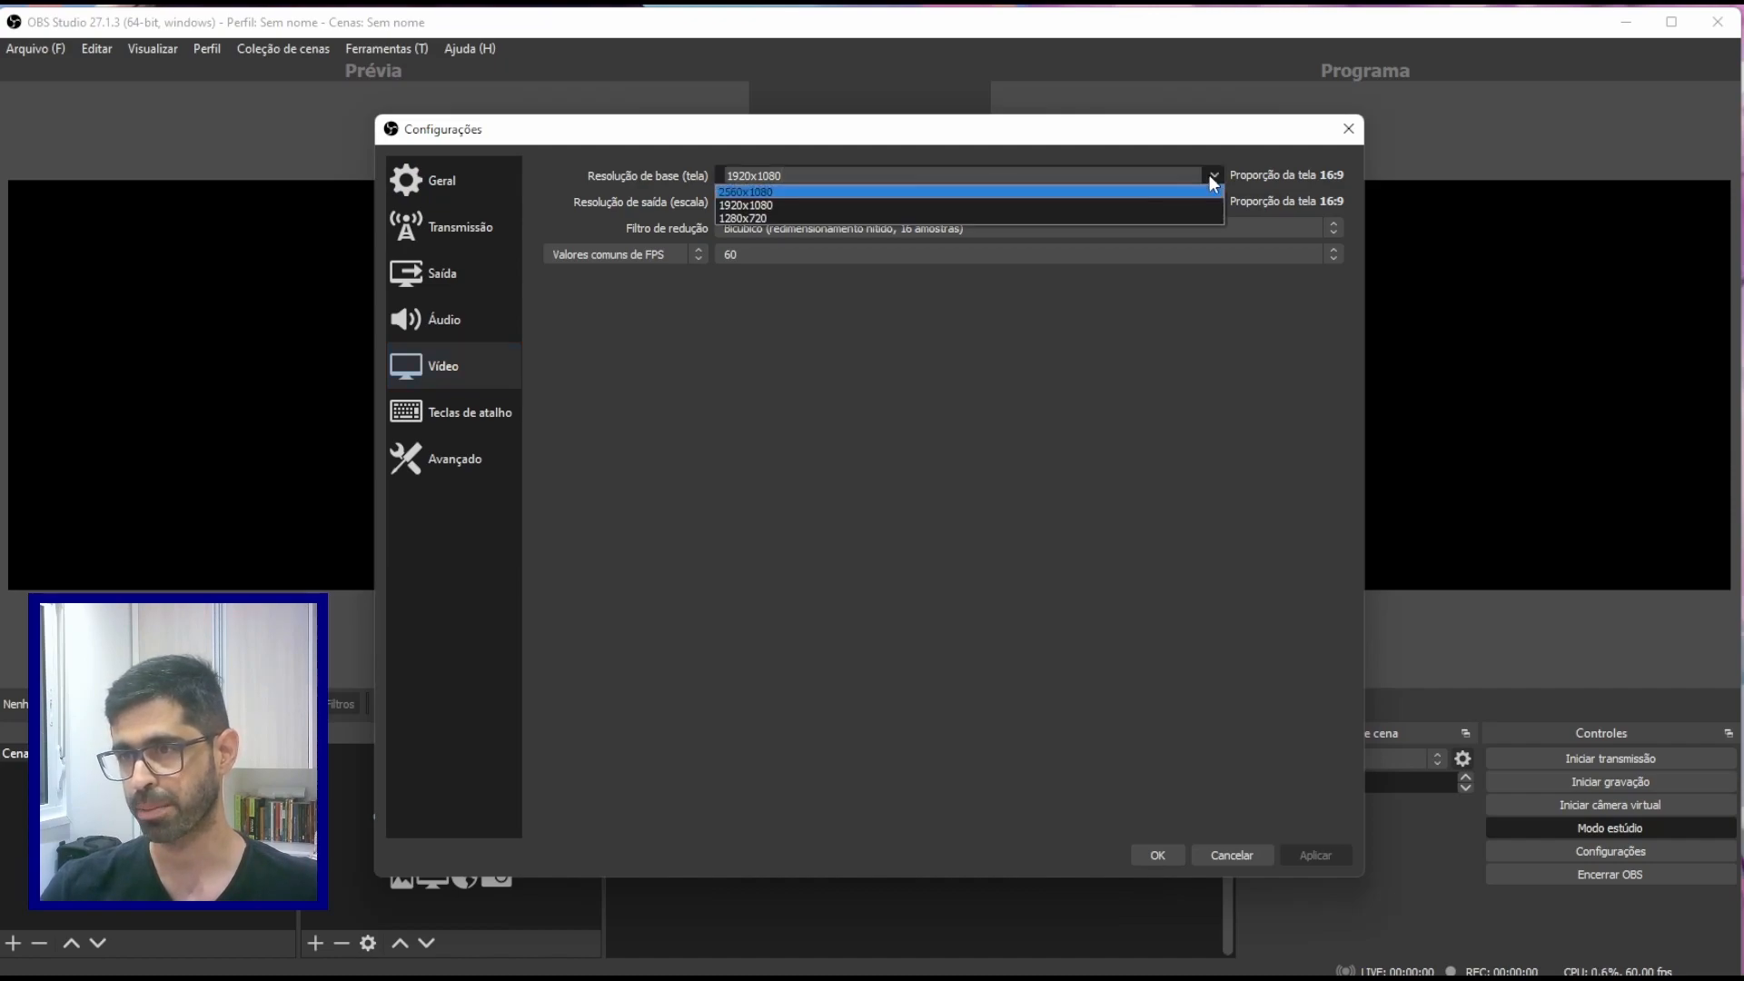
left_click(794, 231)
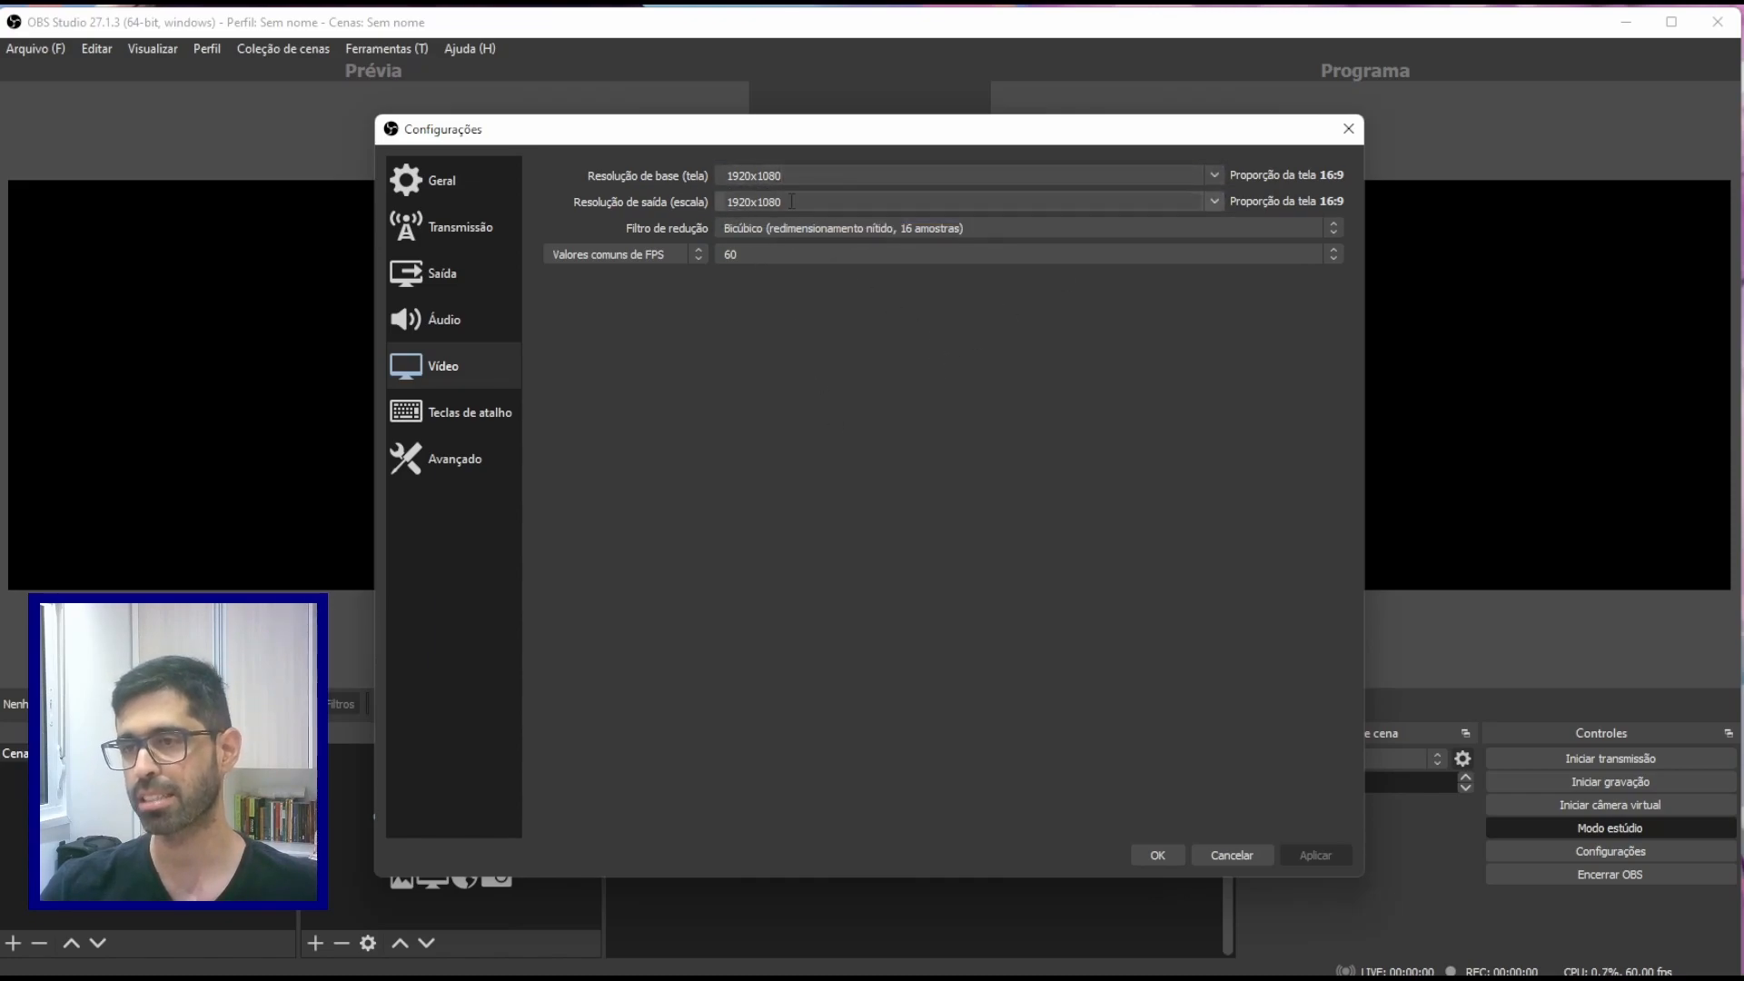
left_click(812, 201)
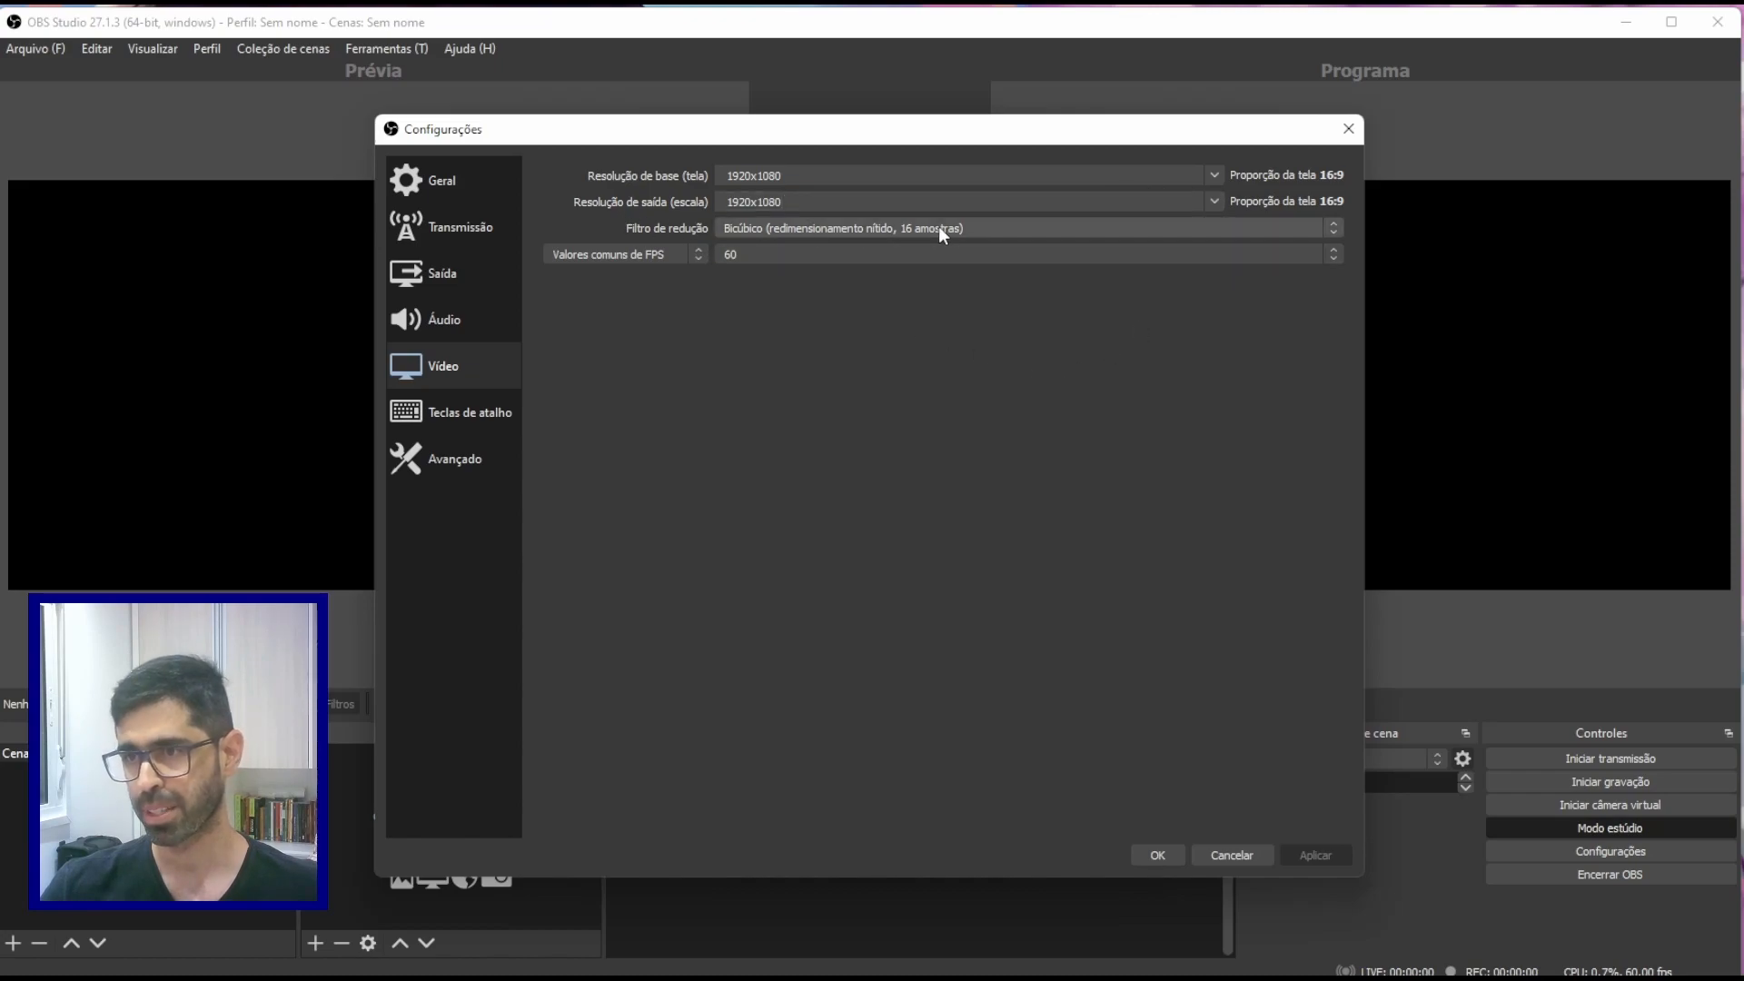
left_click(972, 225)
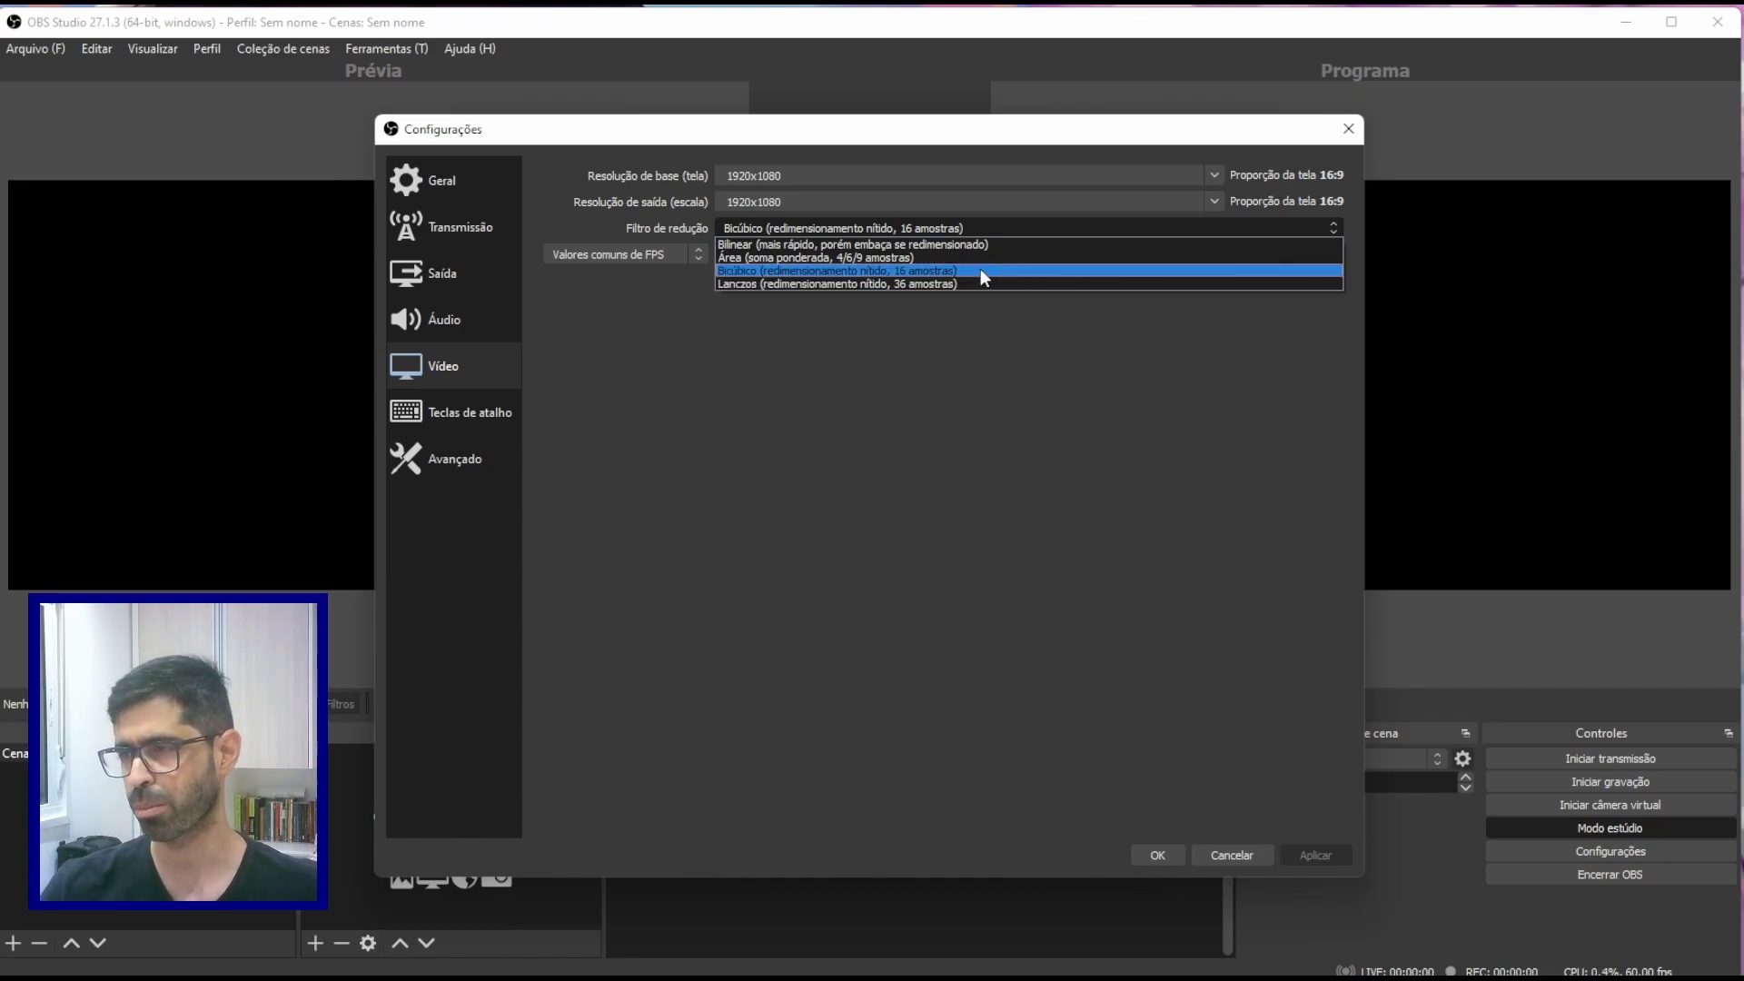
left_click(979, 269)
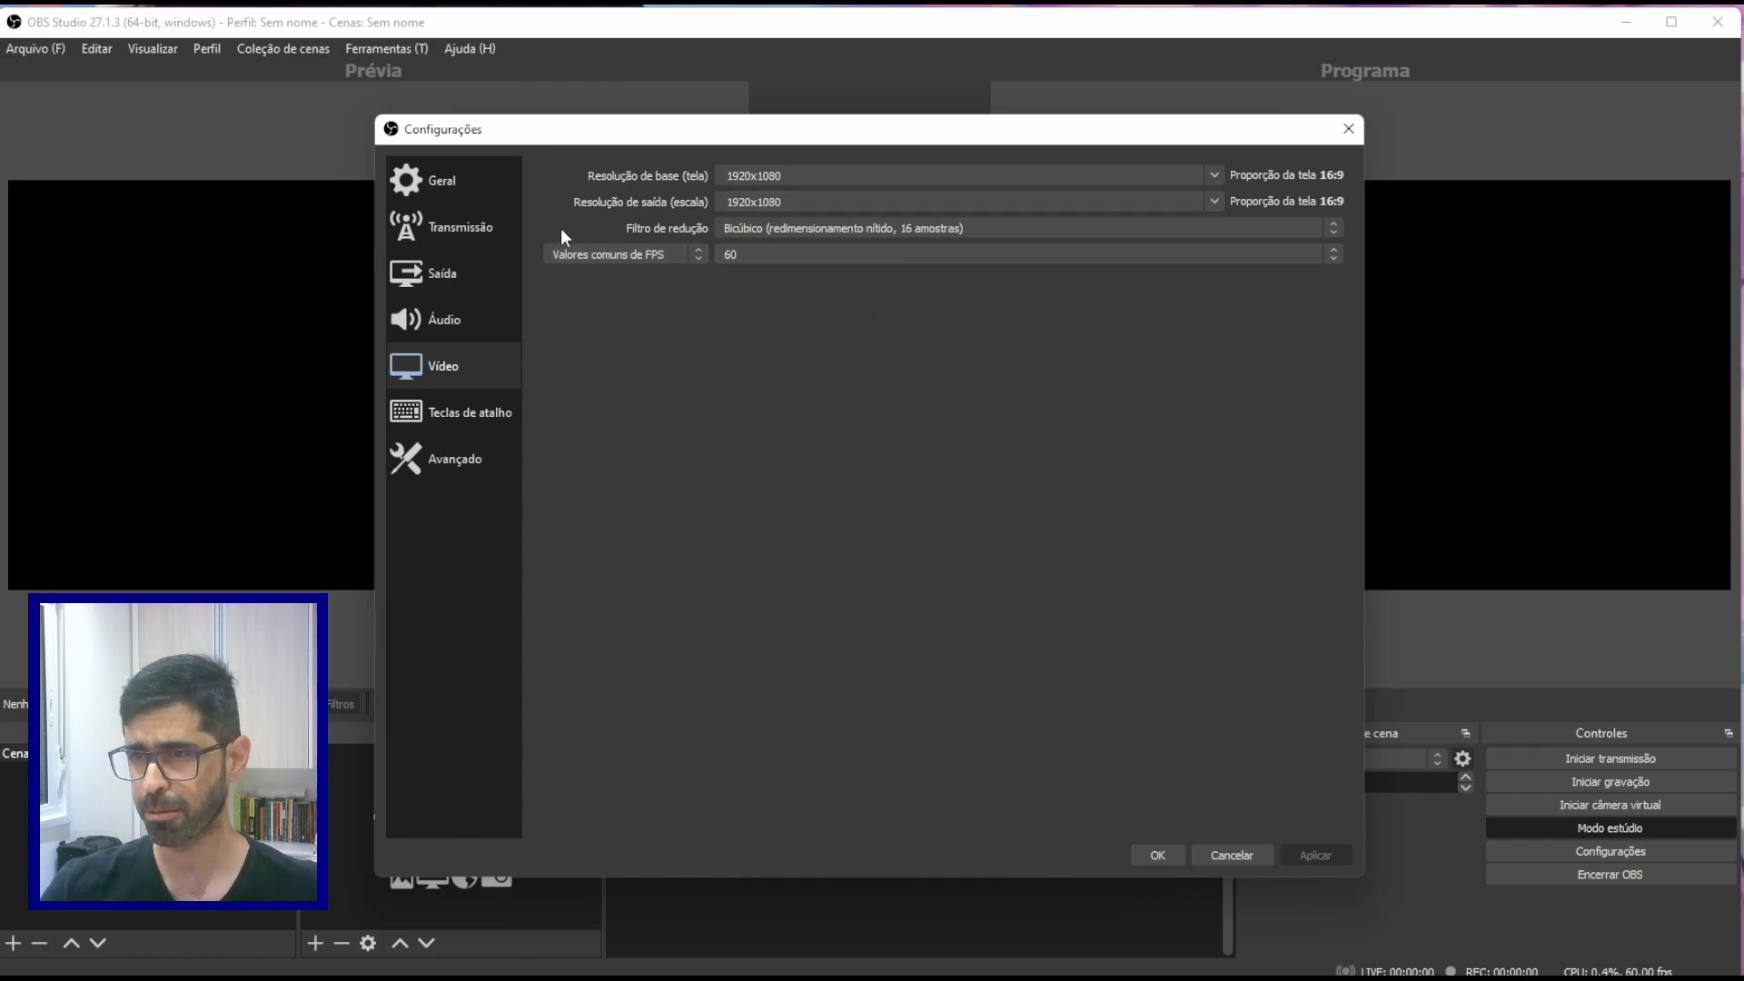
left_click(750, 255)
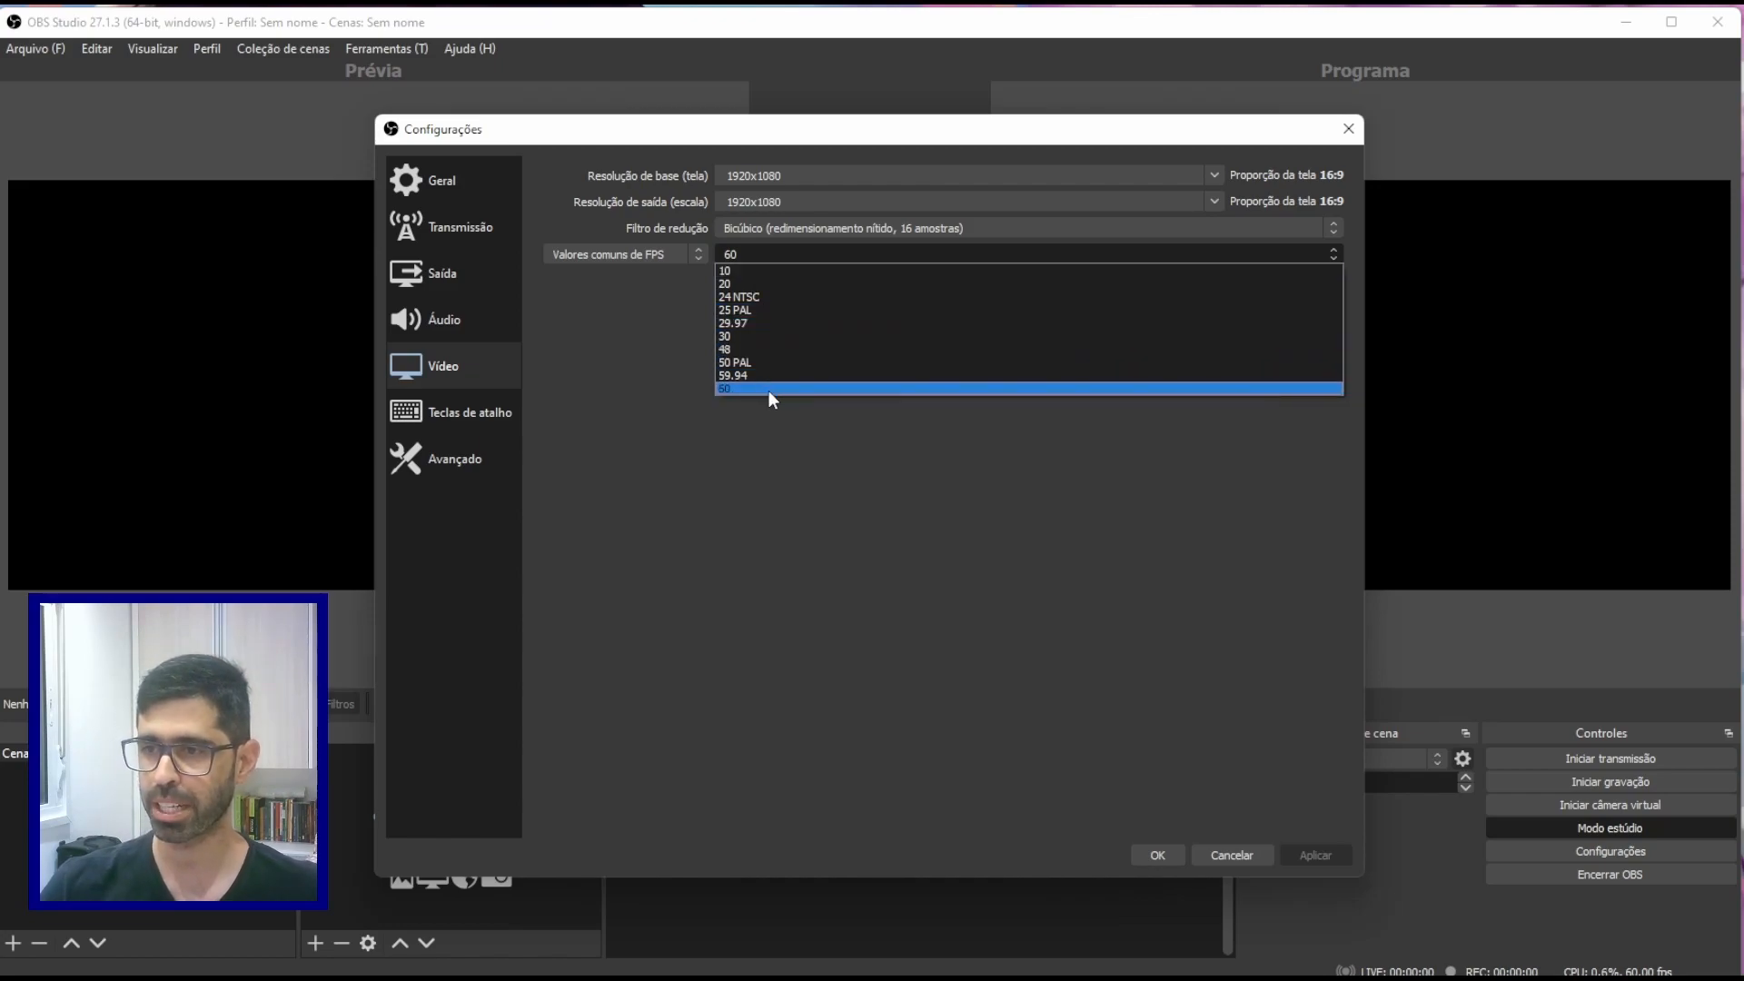
left_click(756, 336)
Assign the hotkey F7 to Iniciar transmissão and F8 to Interromper transmissão.
left_click(461, 412)
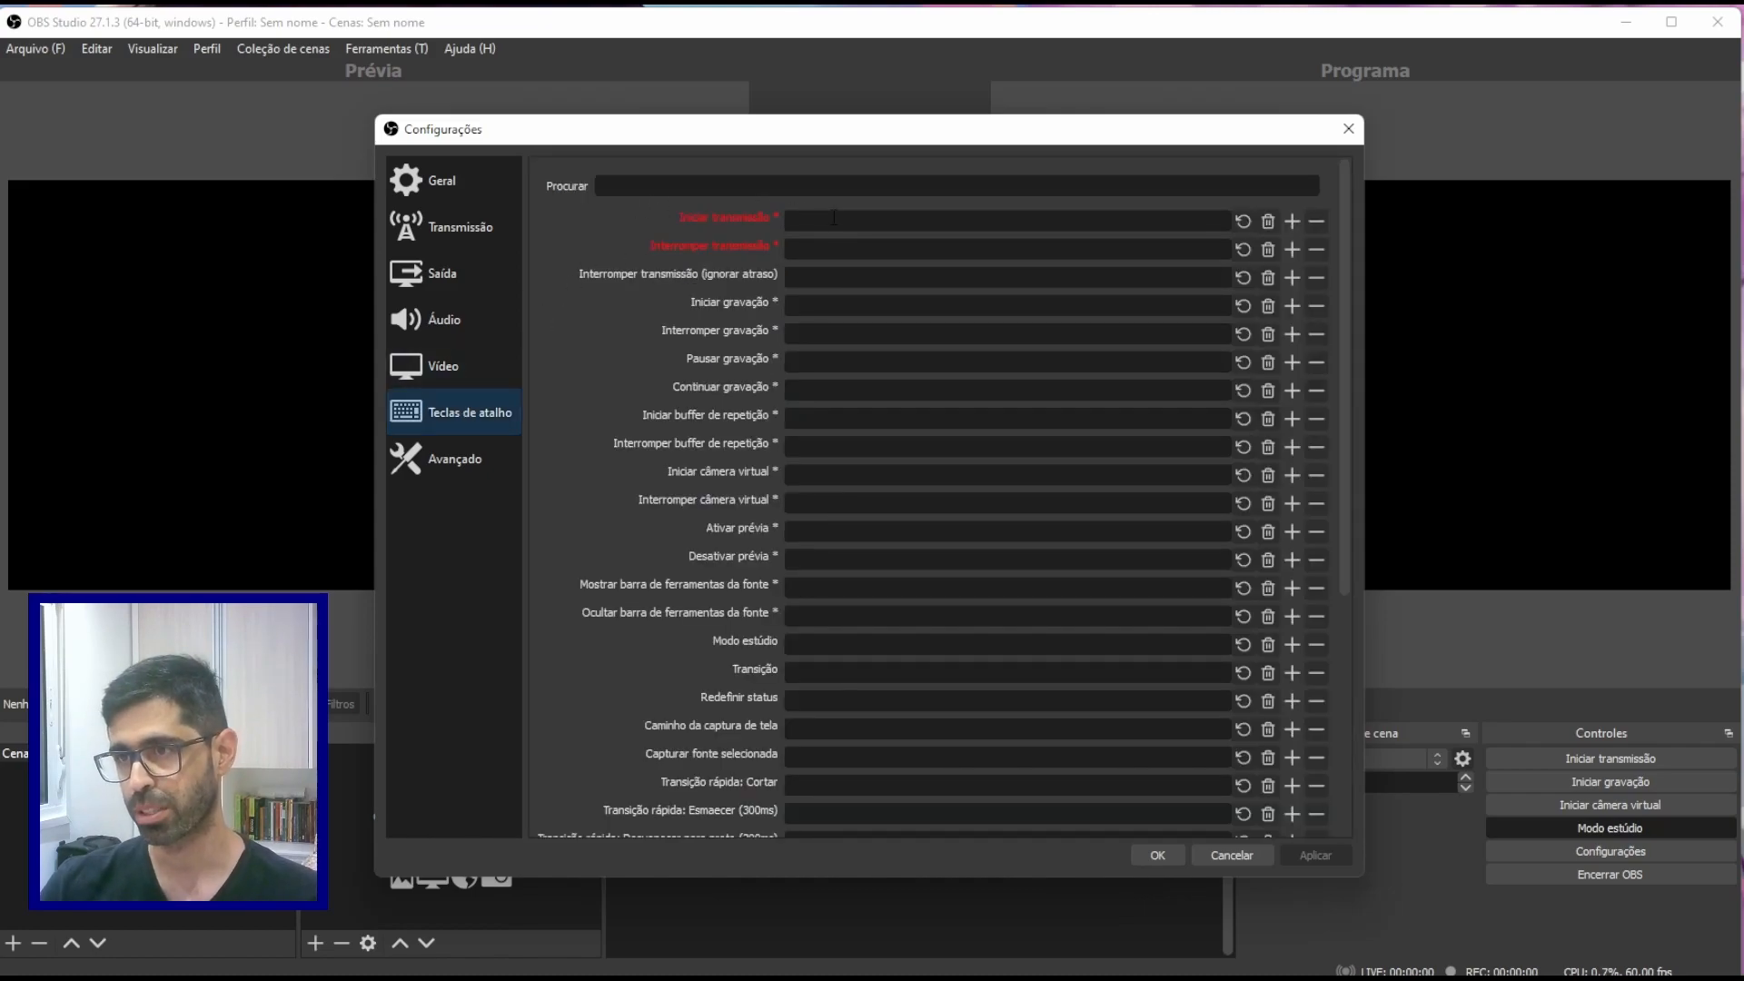
scroll(862, 244, "down", 1)
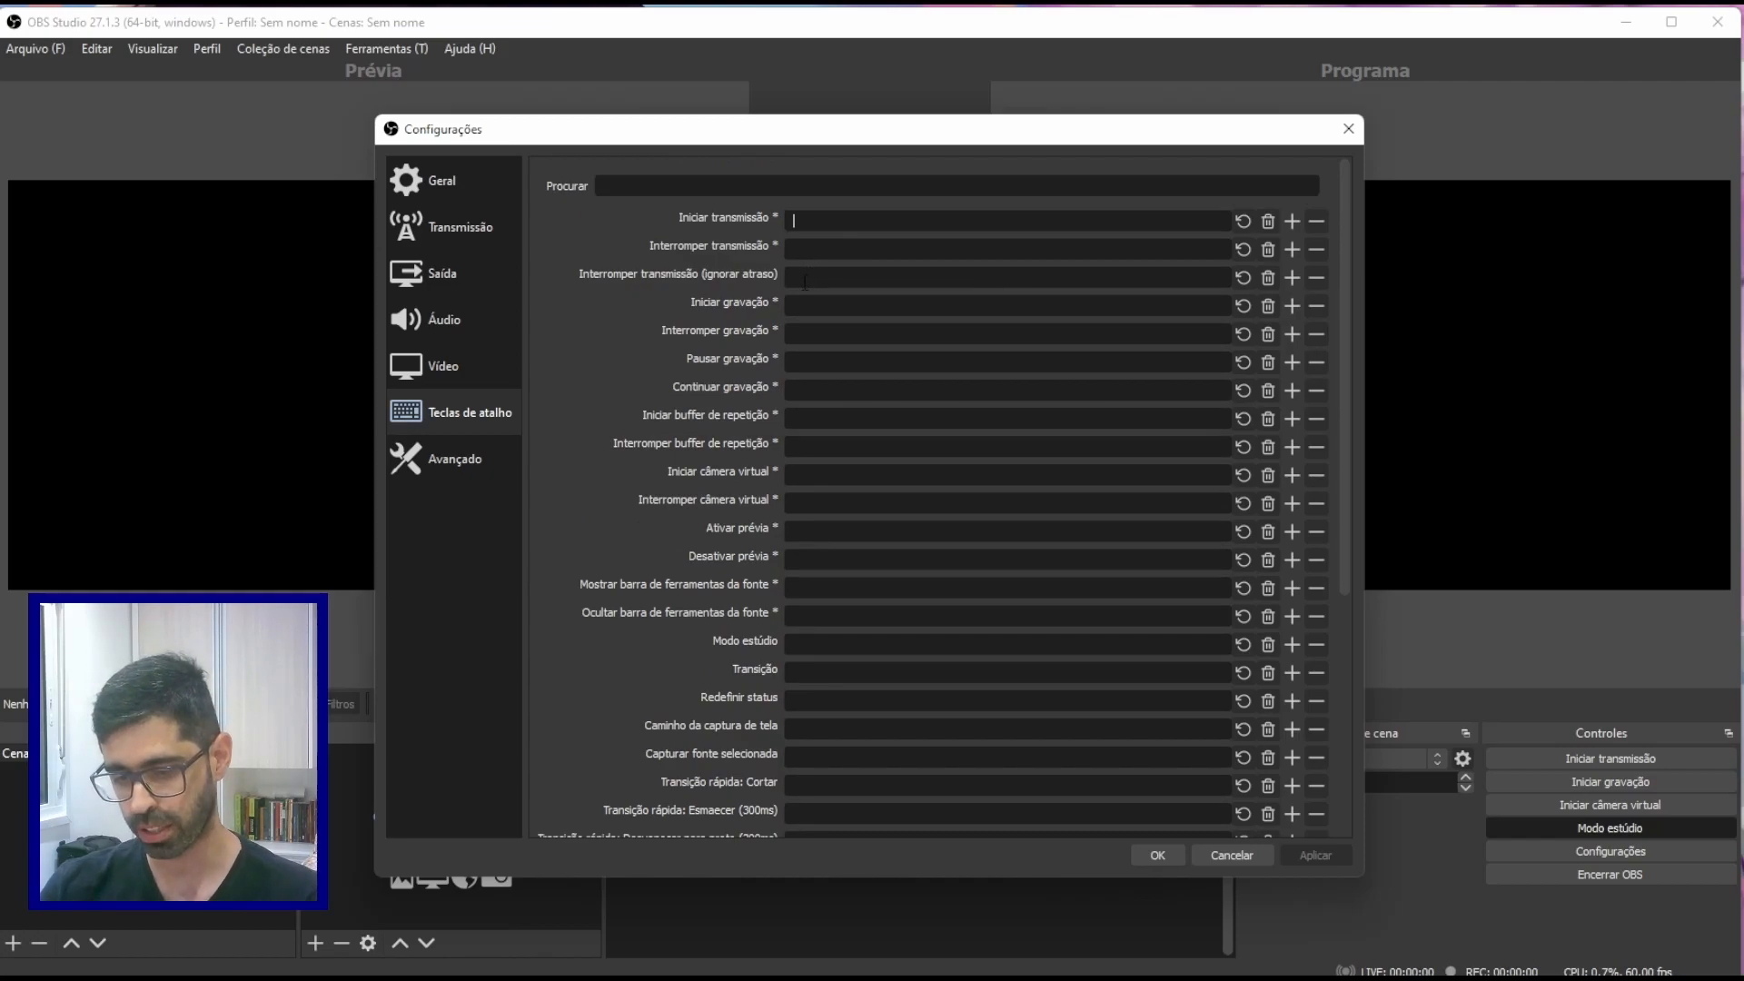
key("F7")
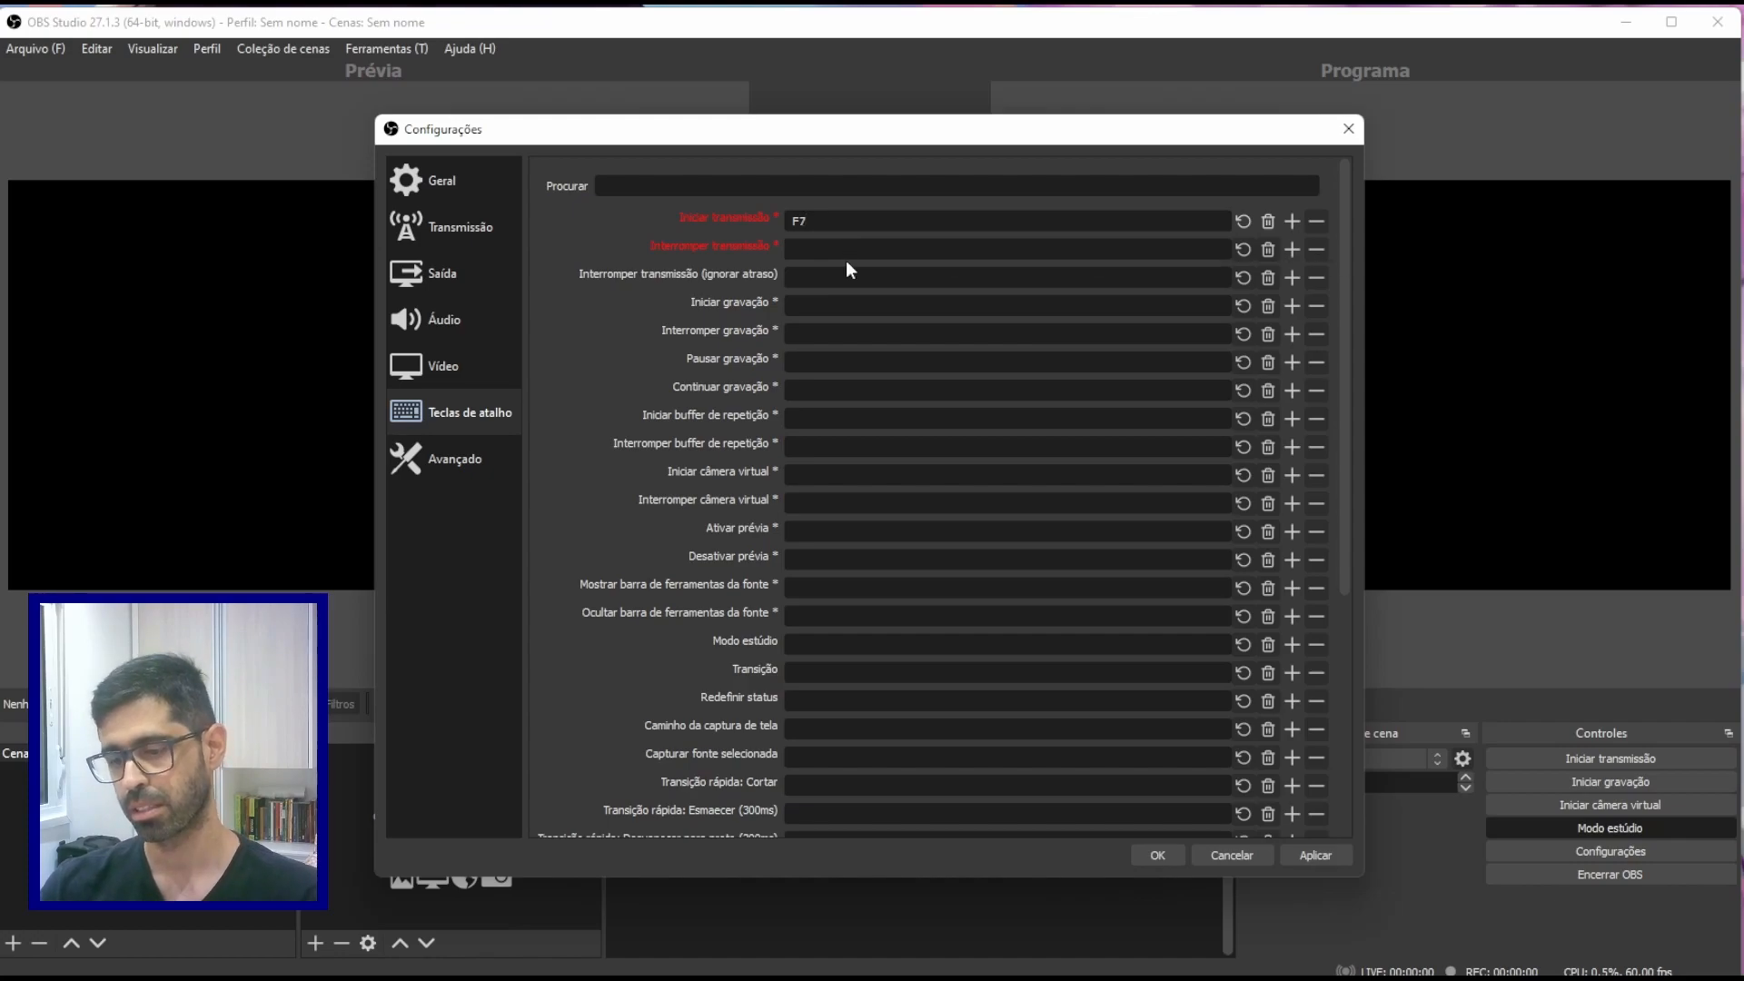
key("F8")
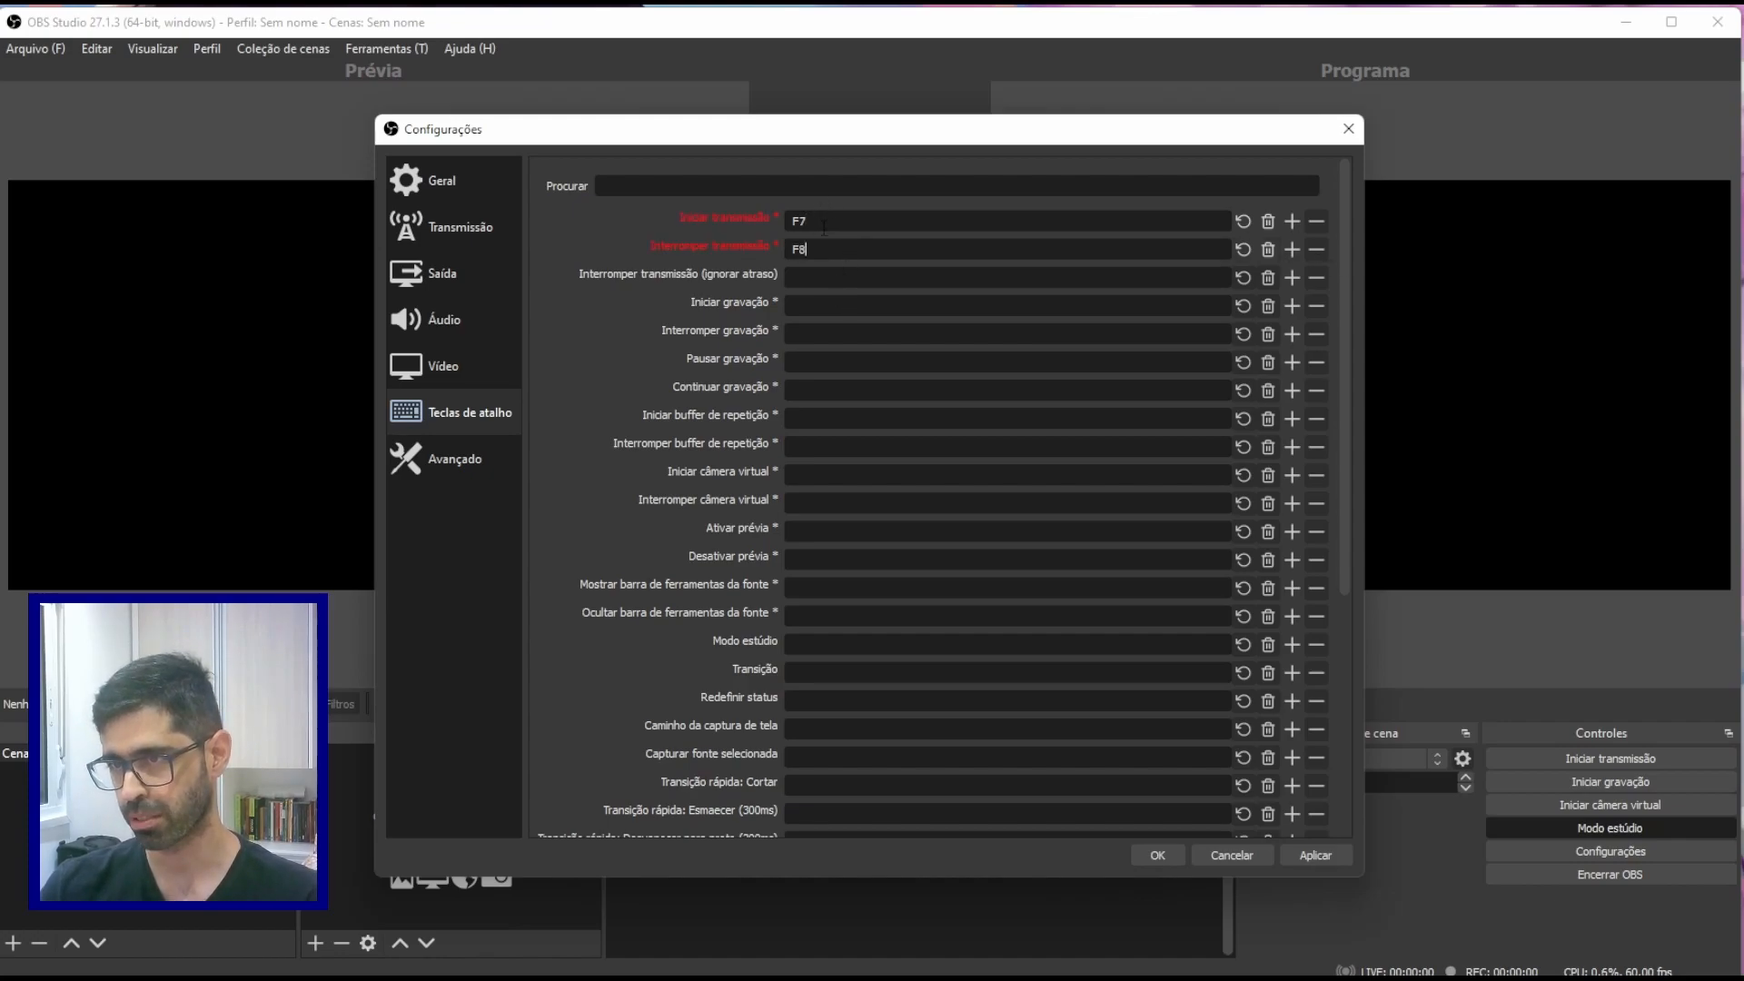
Clear the hotkey entry for Interromper transmissão and review the remaining scene, microphone and desktop audio hotkeys.
left_click_drag(829, 248, 608, 208)
key("BackSpace")
scroll(811, 255, "down", 3)
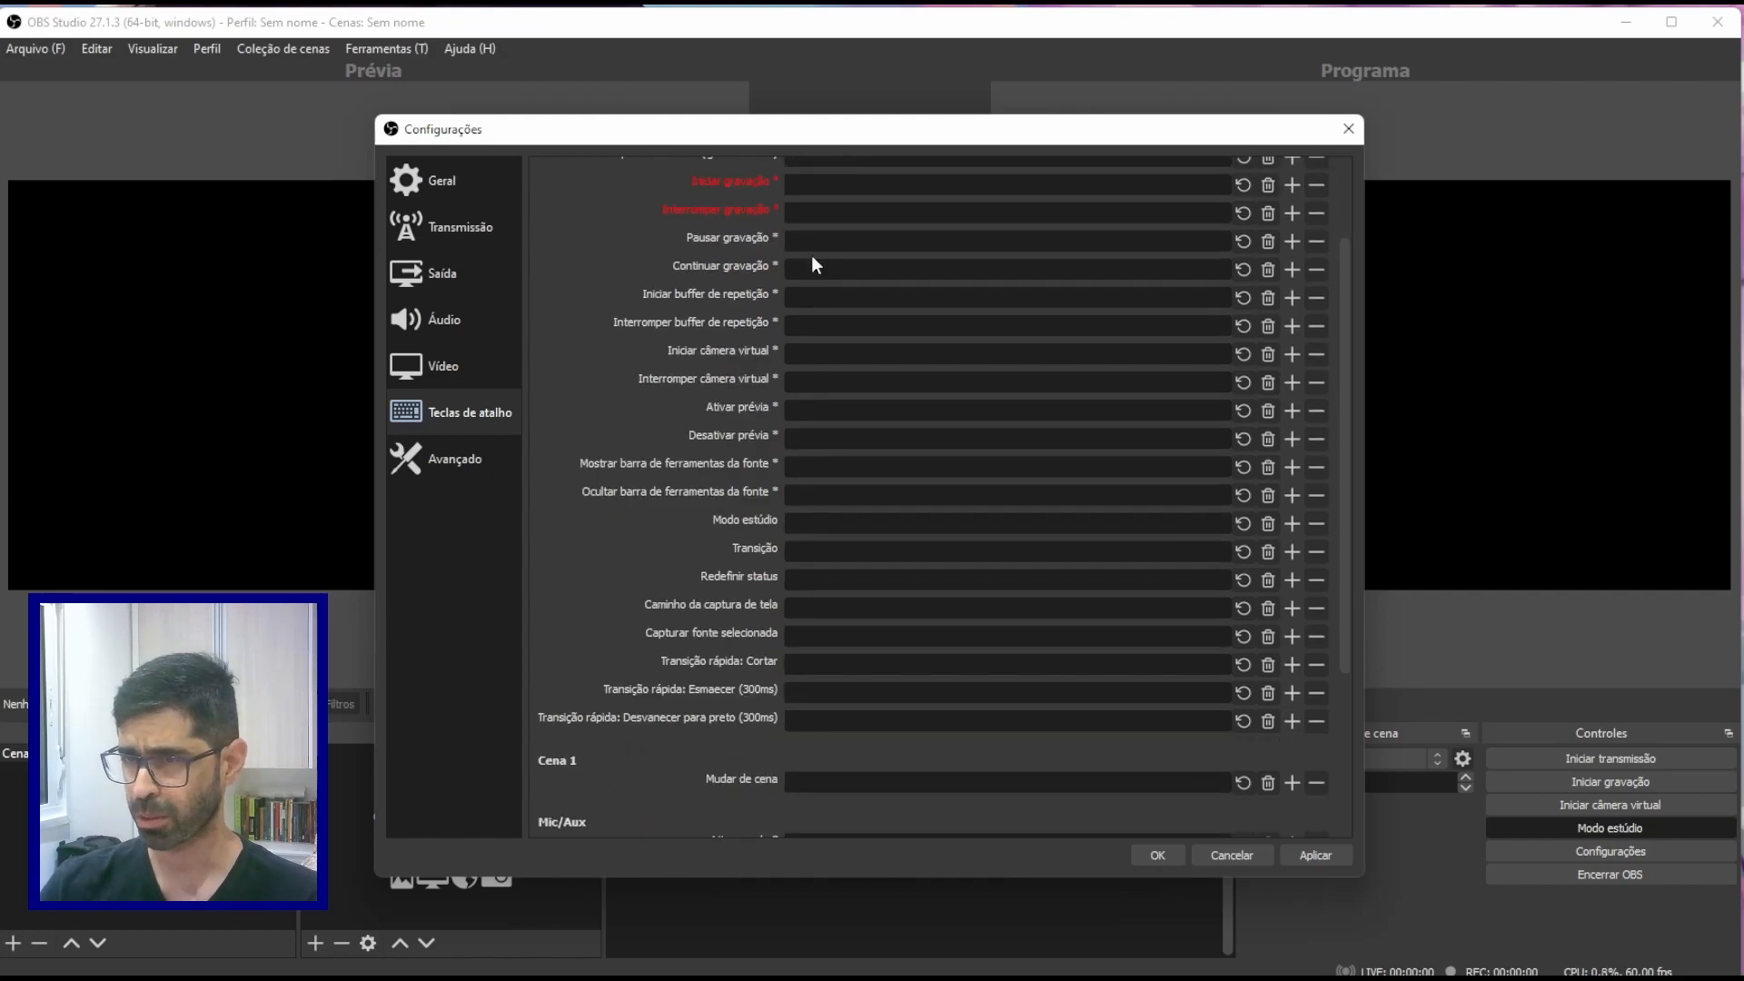
scroll(803, 279, "down", 2)
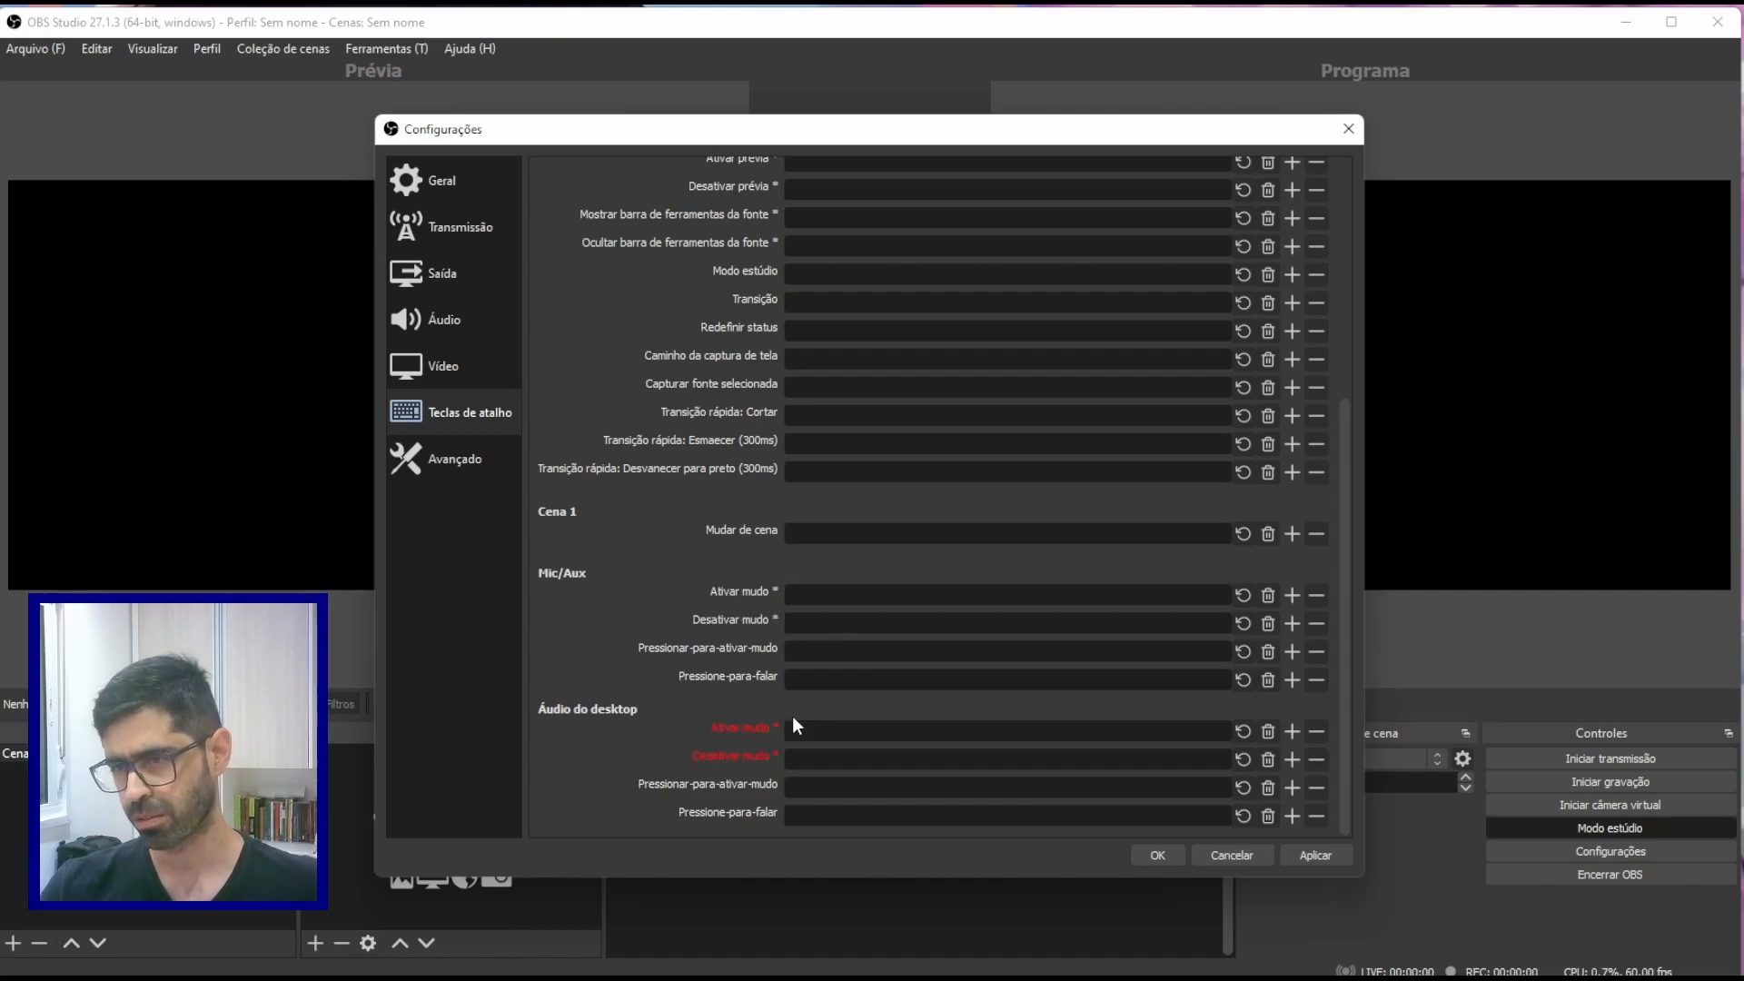
Open the advanced settings and review the renderer, color format and color space options, keeping Direct3D 11, NV12 and sRGB.
left_click(462, 461)
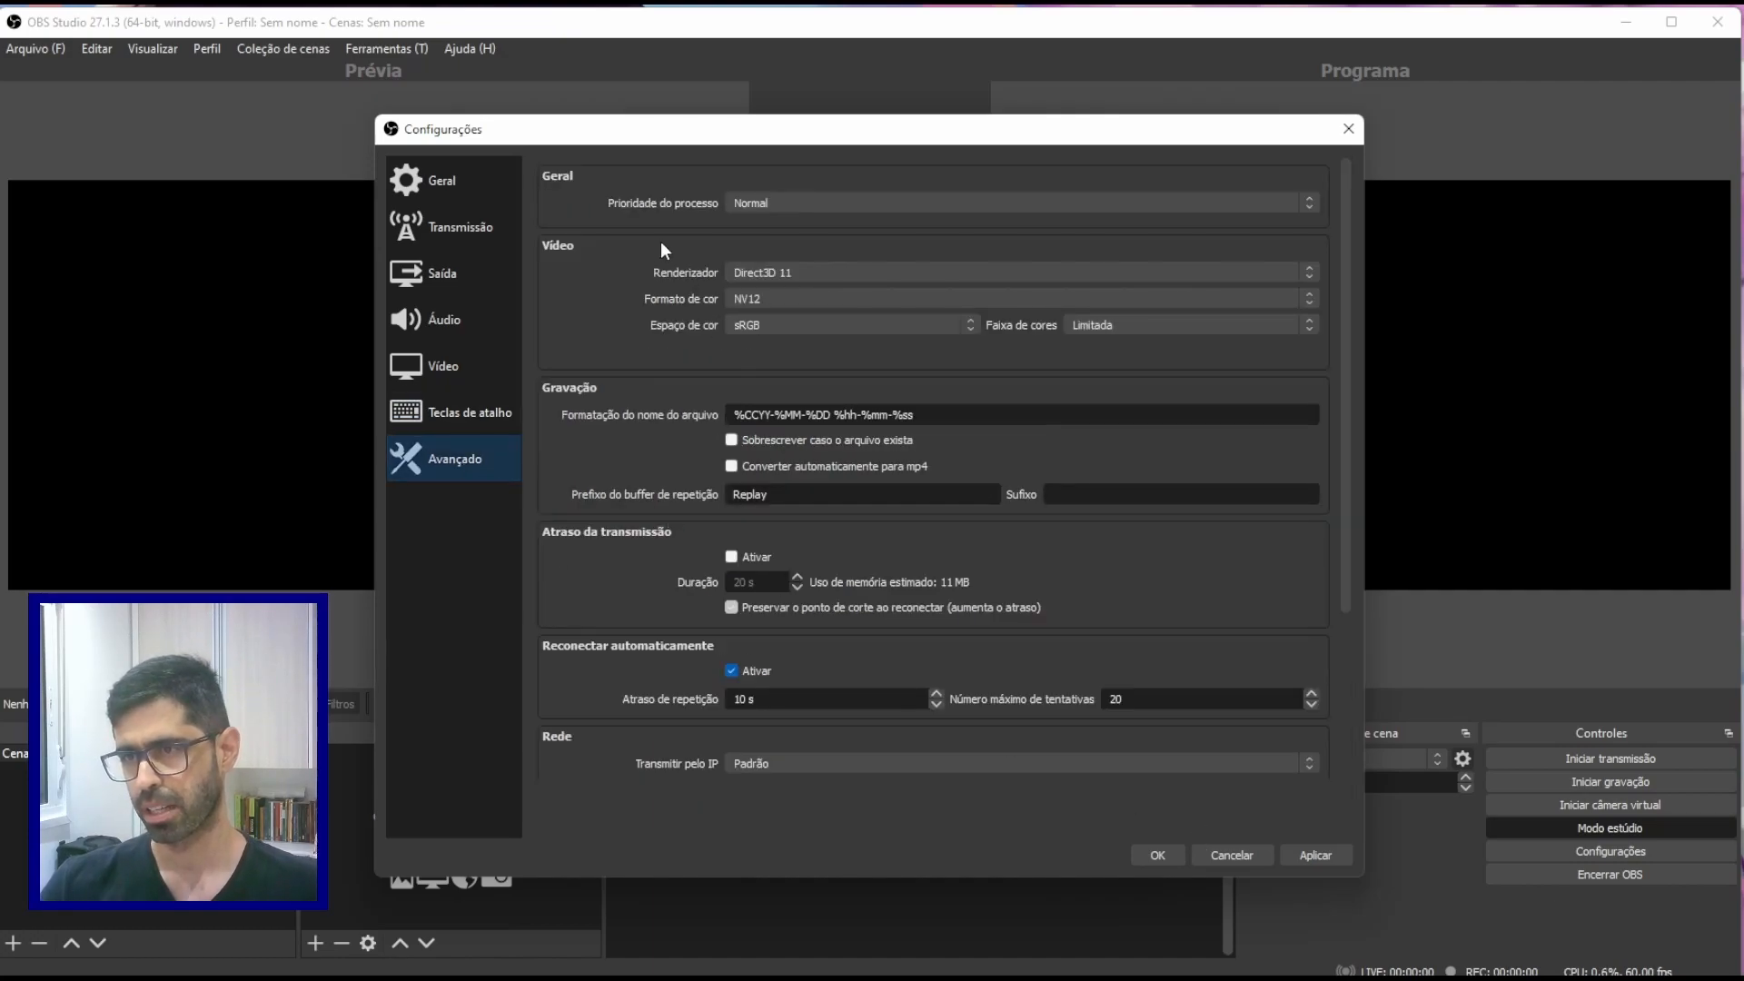
left_click(865, 266)
left_click(867, 262)
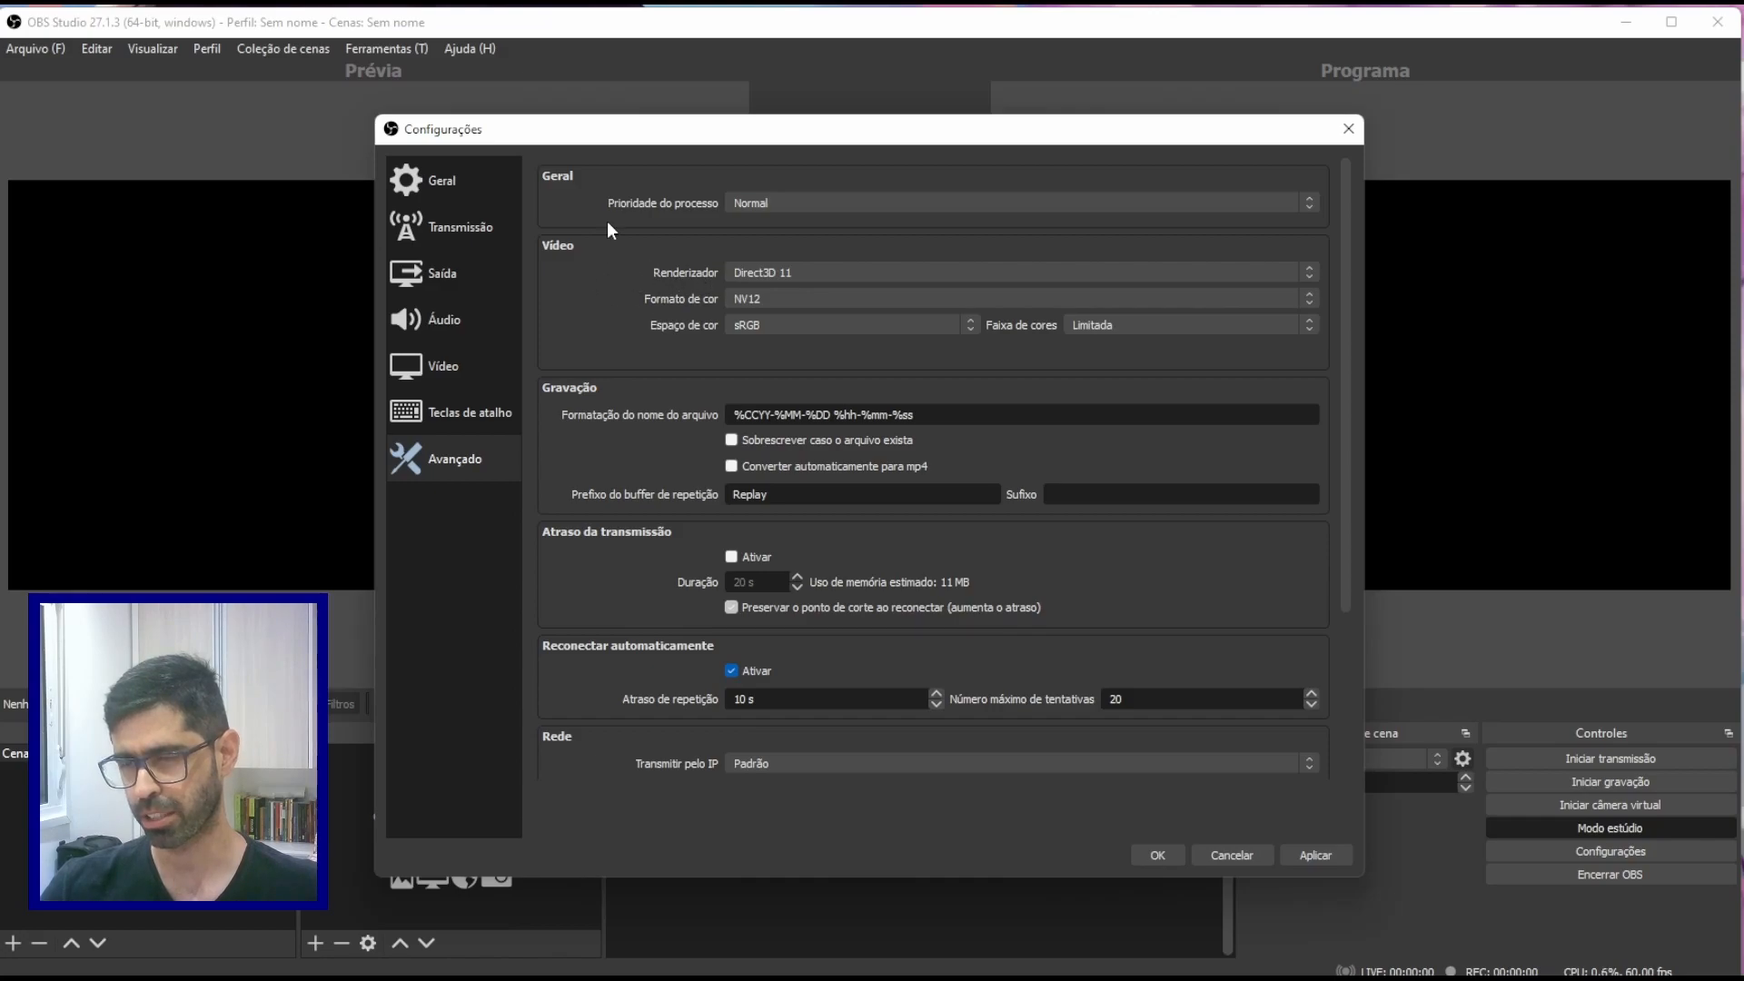
left_click(754, 301)
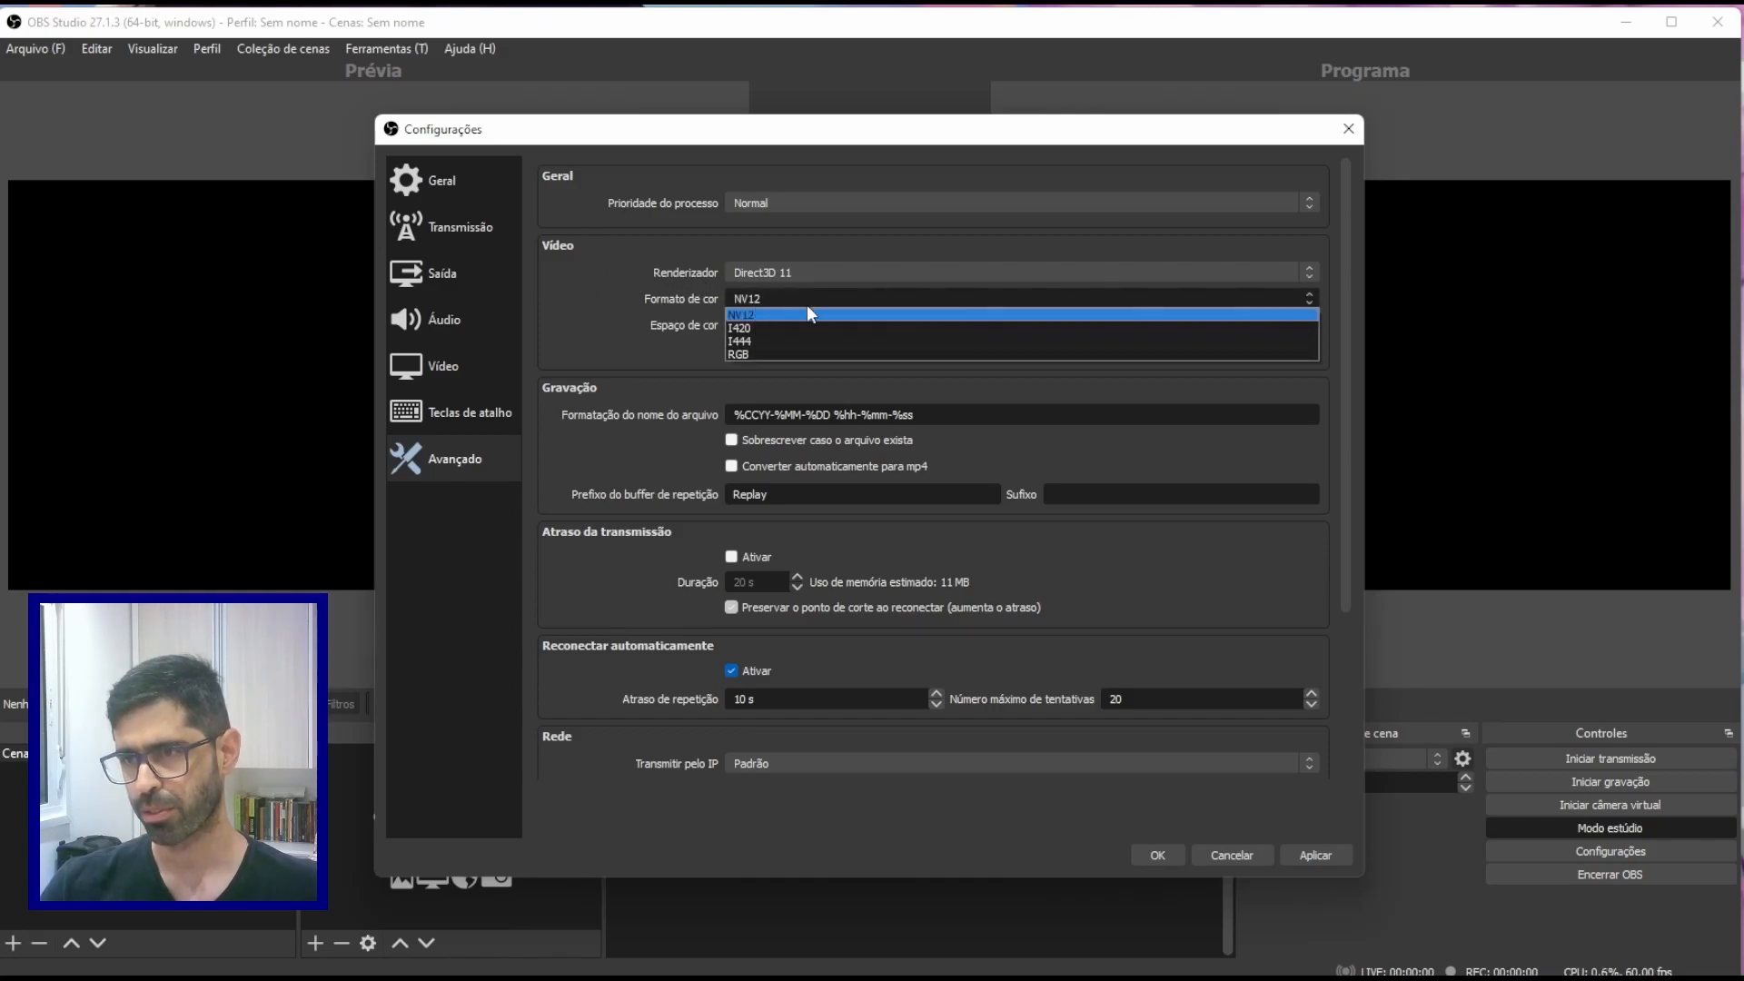
left_click(654, 307)
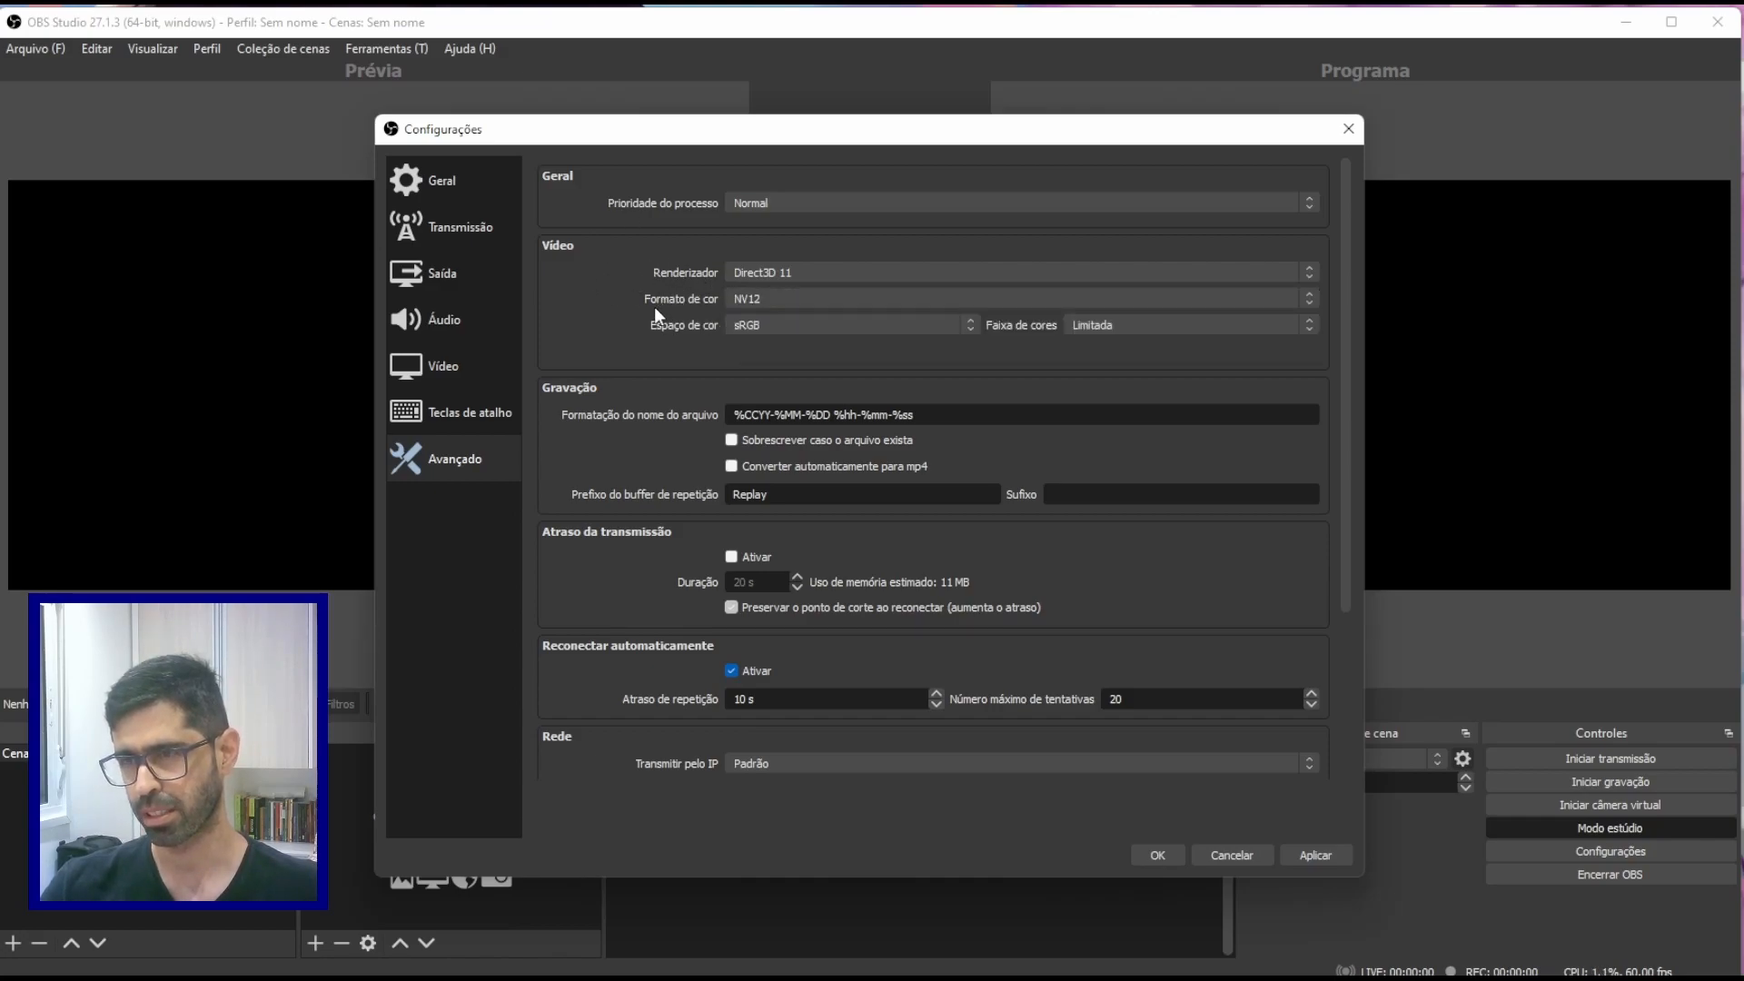
left_click(783, 321)
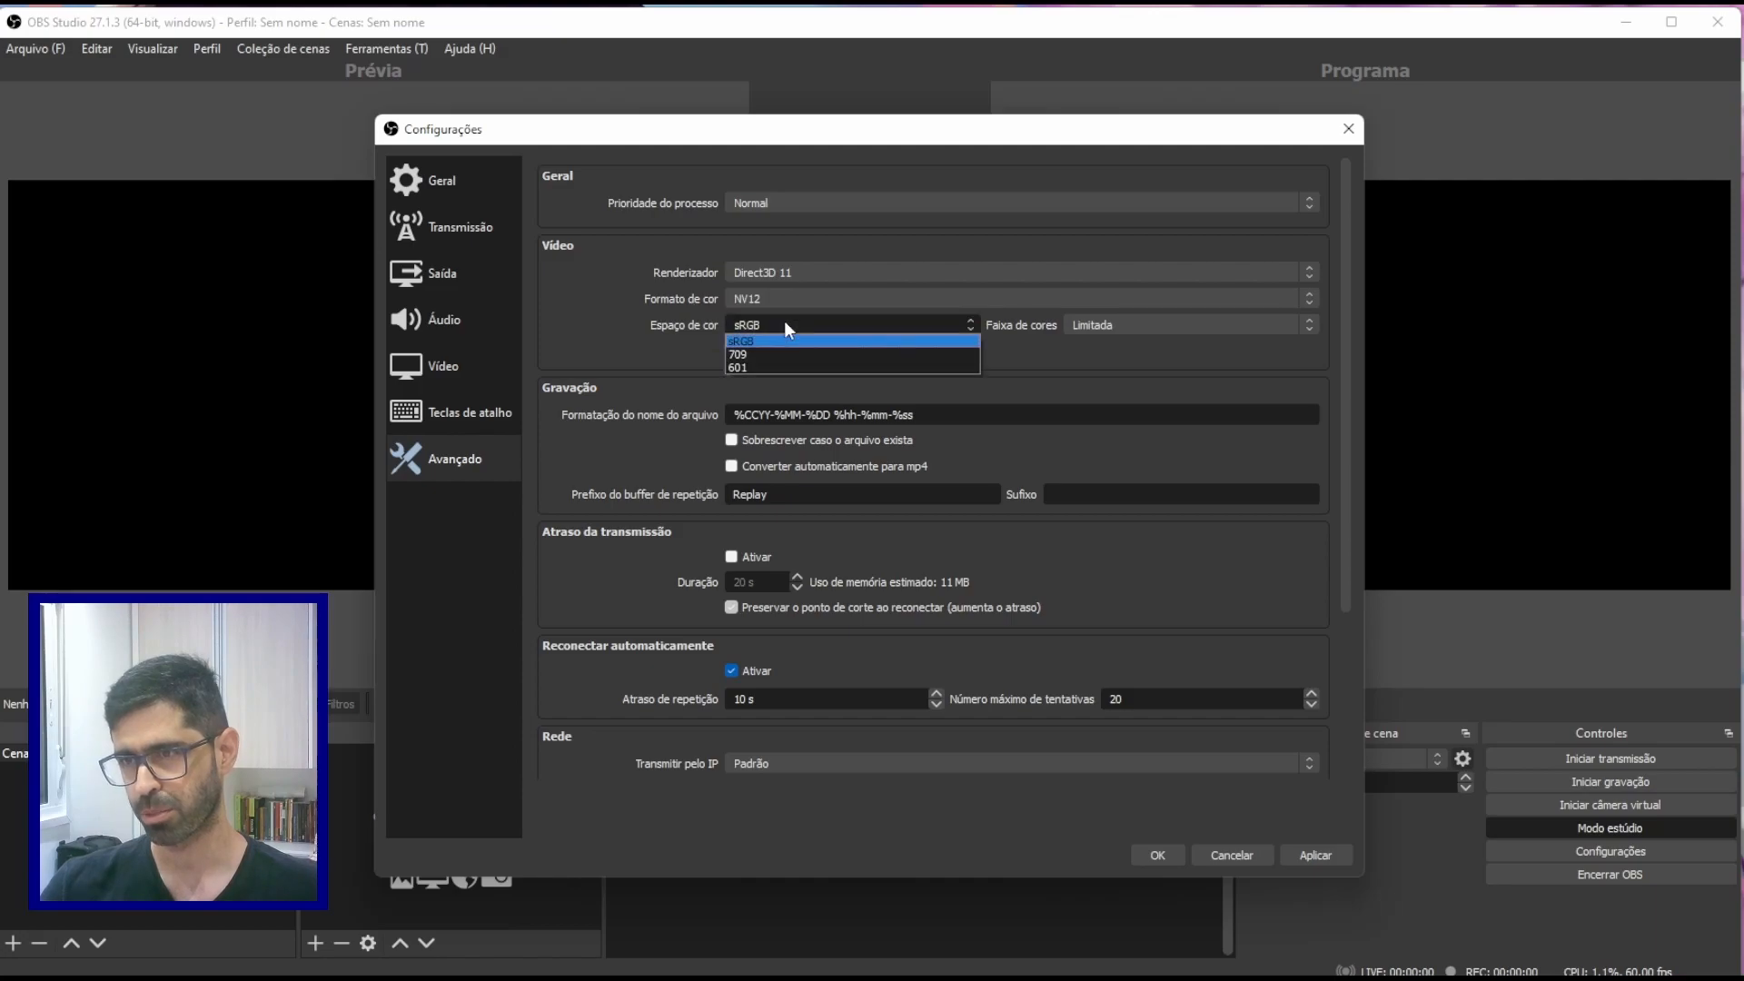
left_click(691, 310)
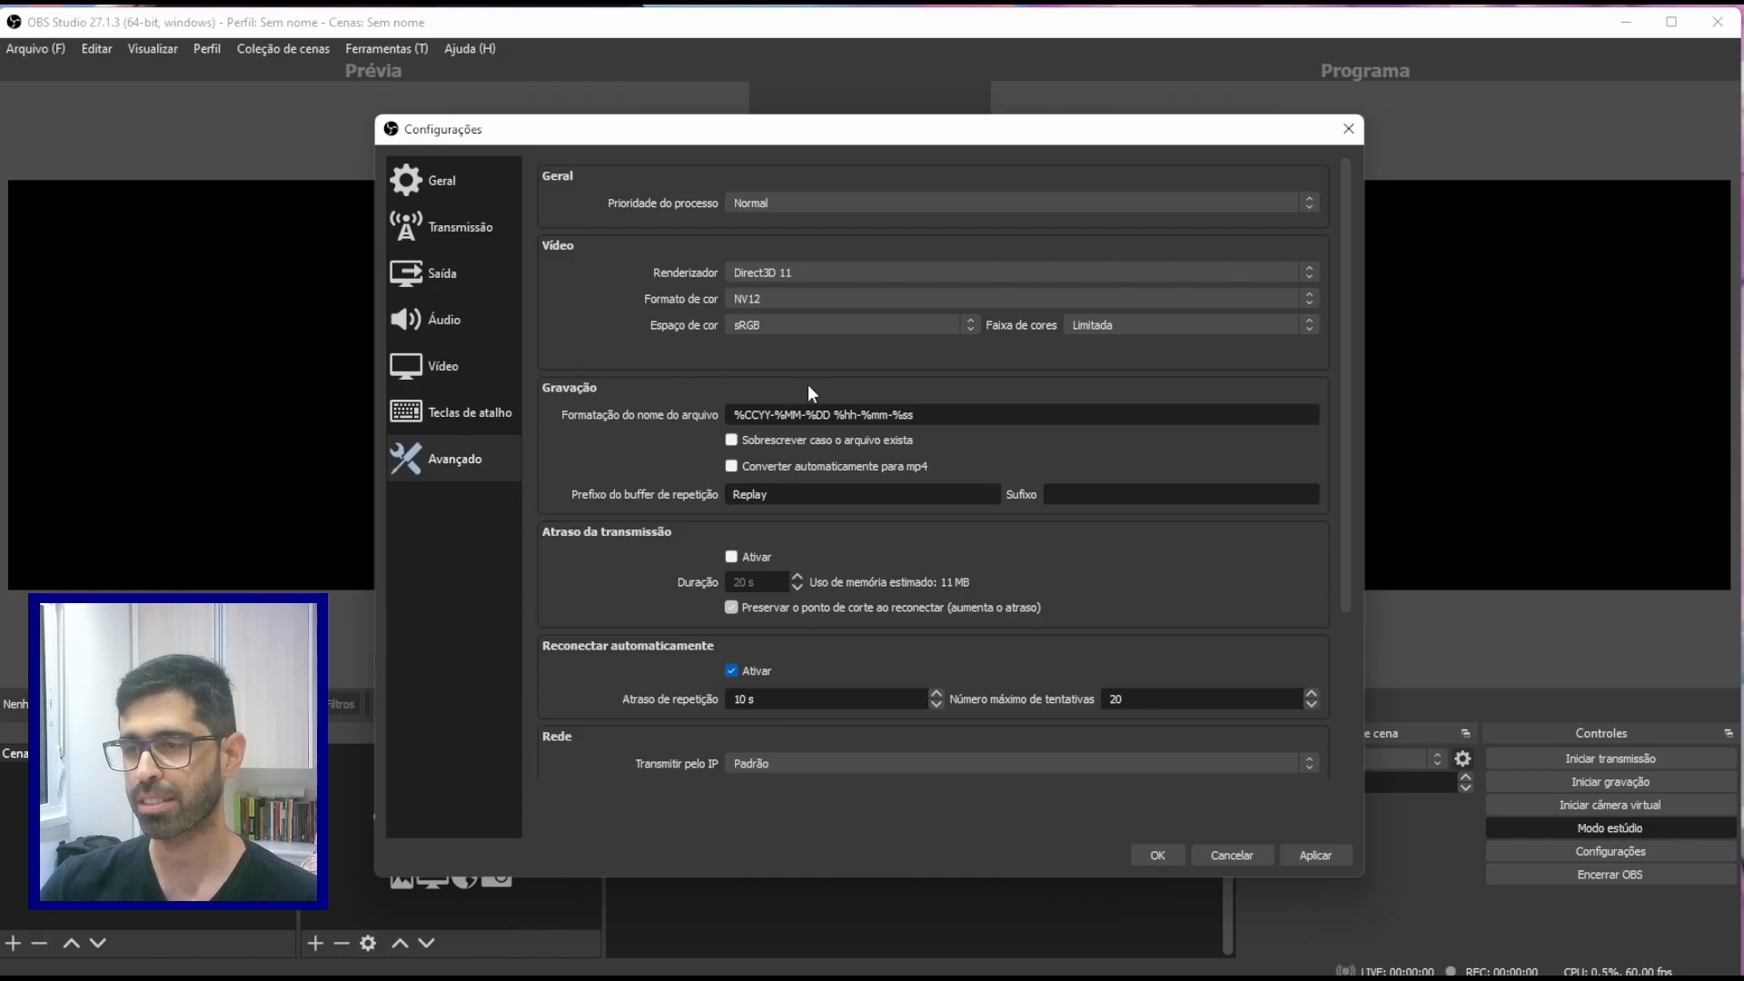
Review the recording file name format and enable automatic conversion of recordings to mp4.
left_click_drag(907, 419, 691, 412)
left_click(696, 433)
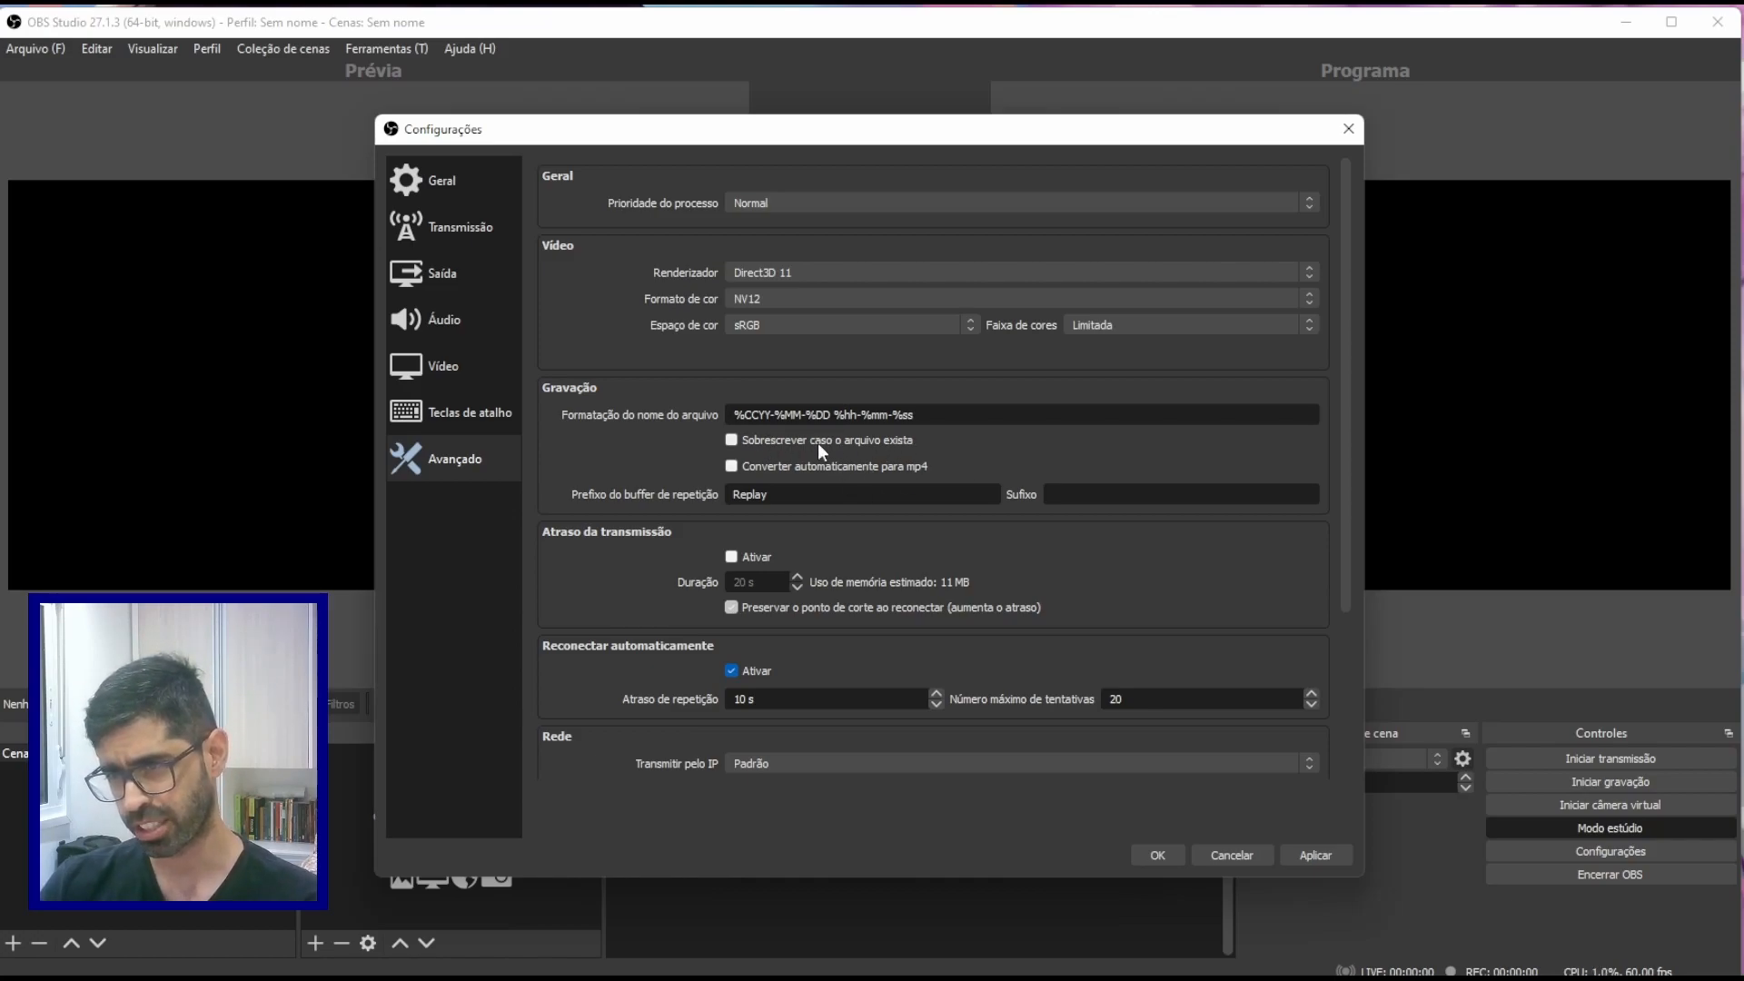
left_click(794, 467)
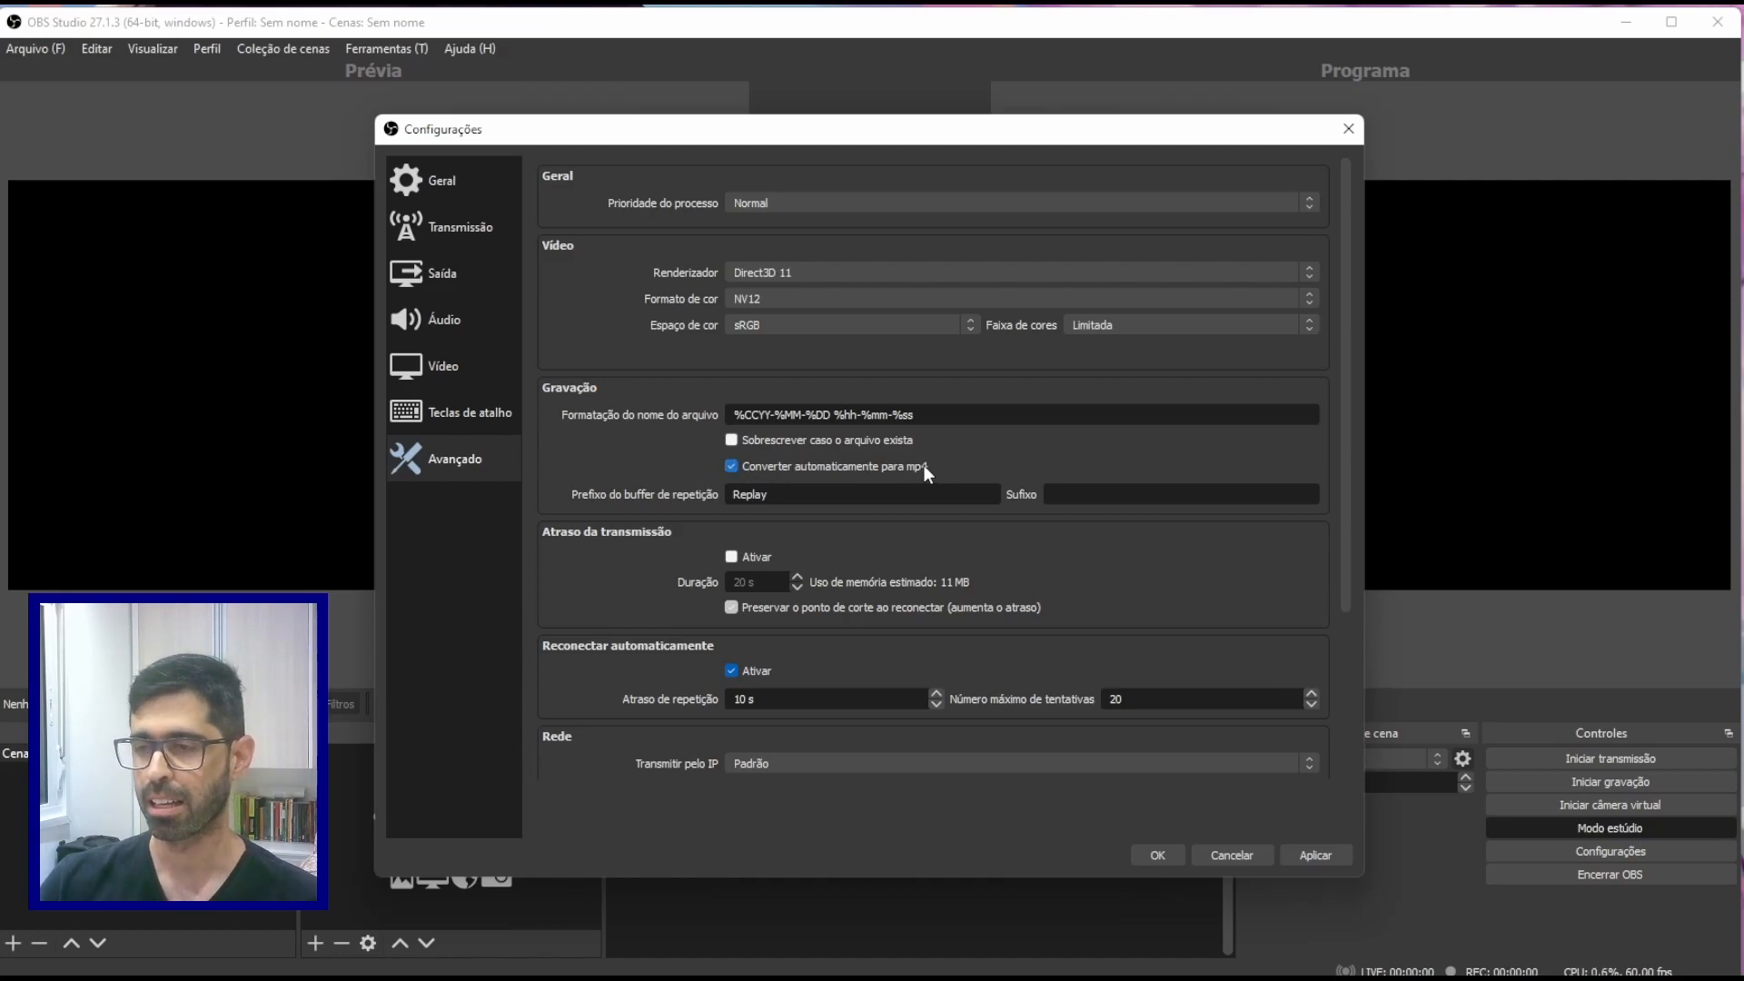
Check the recording format and rate control method in the recording output settings.
left_click(450, 271)
left_click(636, 213)
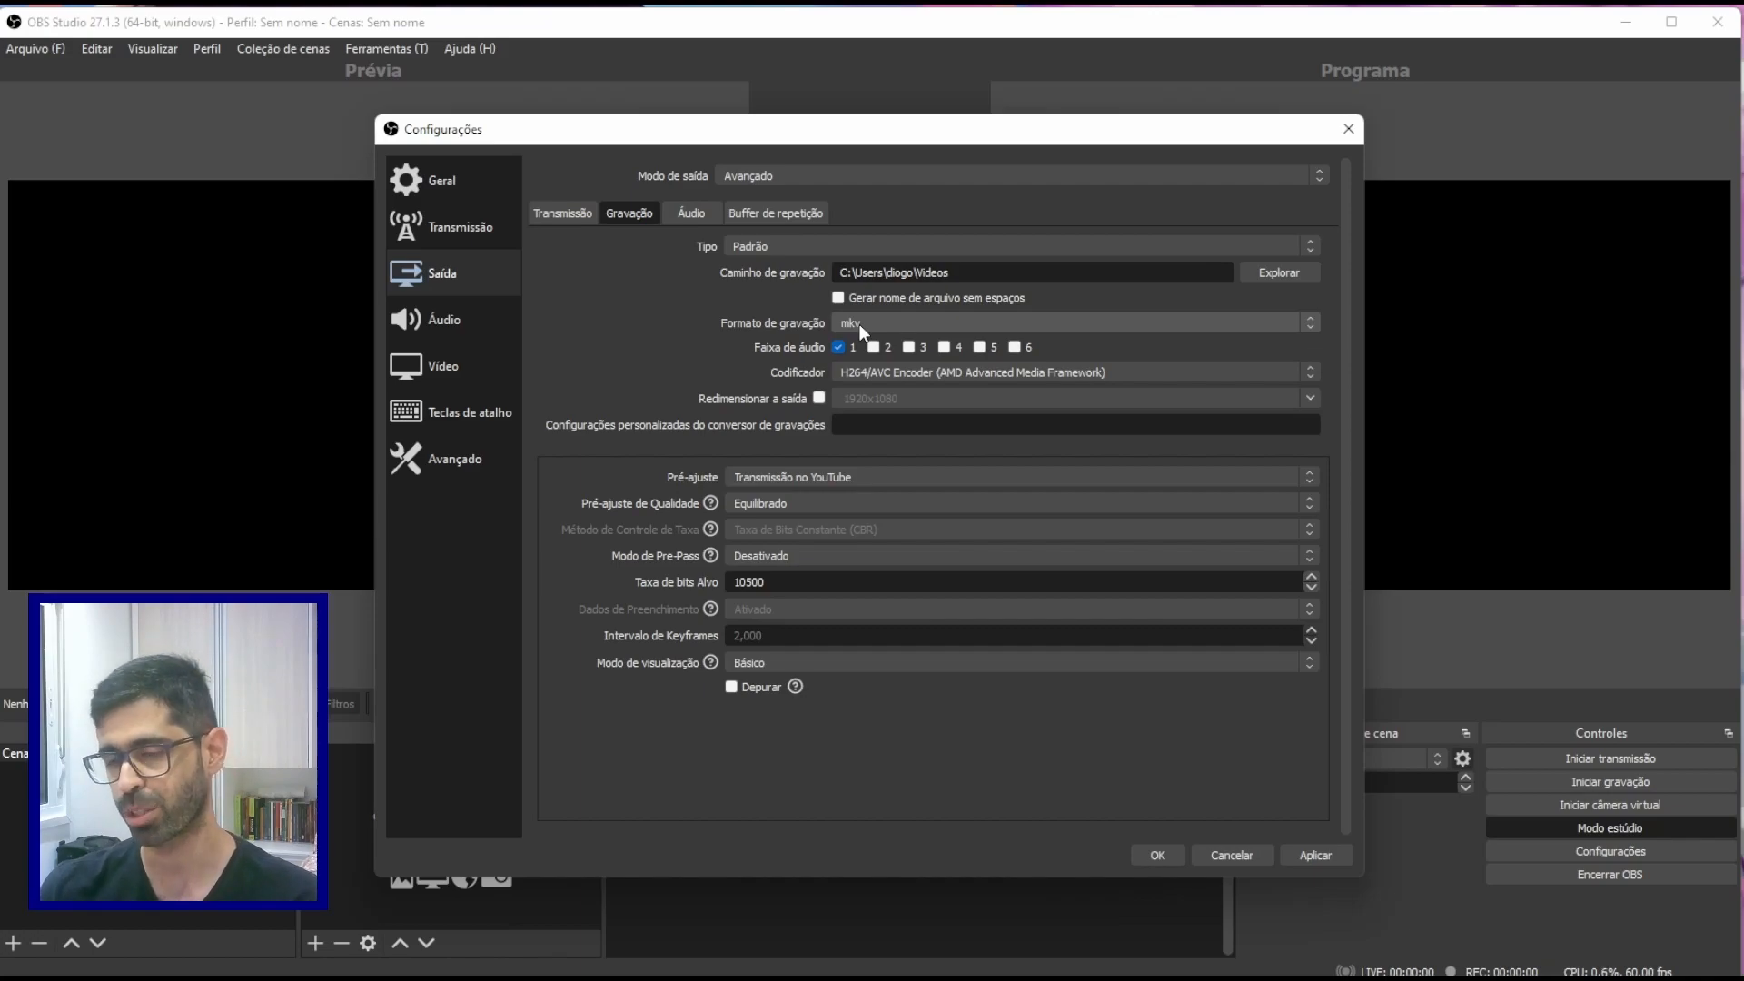
mouse_move(894, 528)
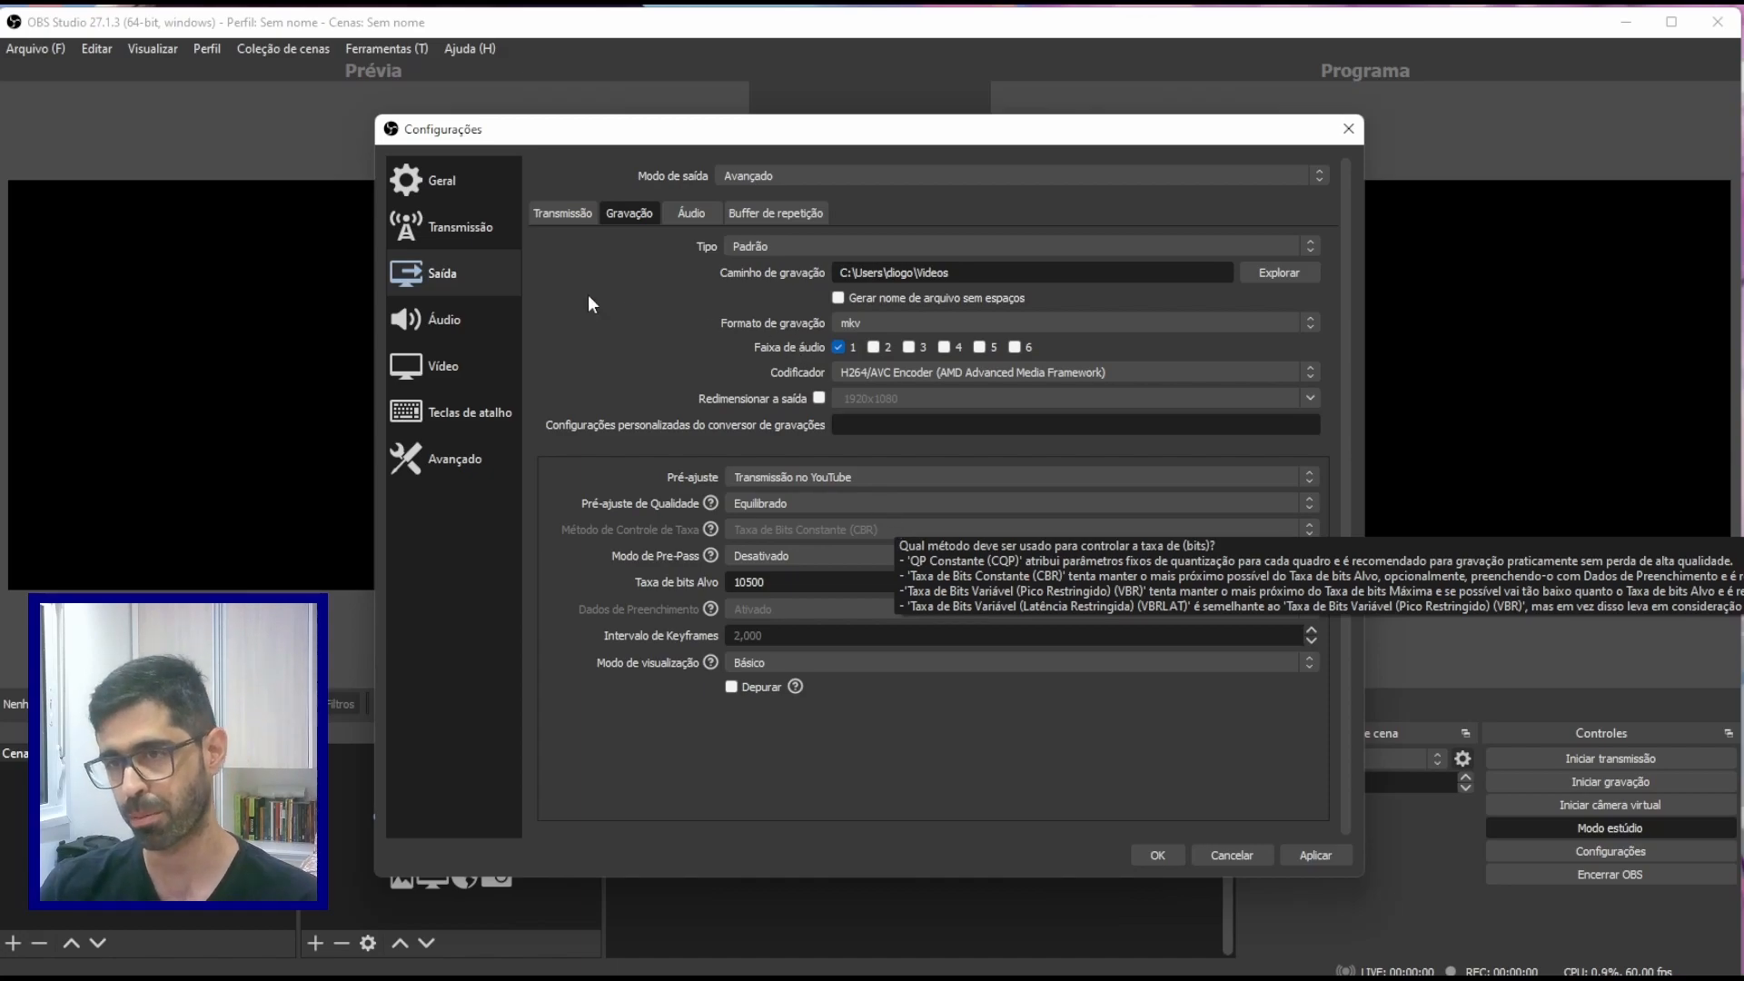
Apply the advanced settings and review the stream delay, automatic reconnection, network and source options.
left_click(454, 464)
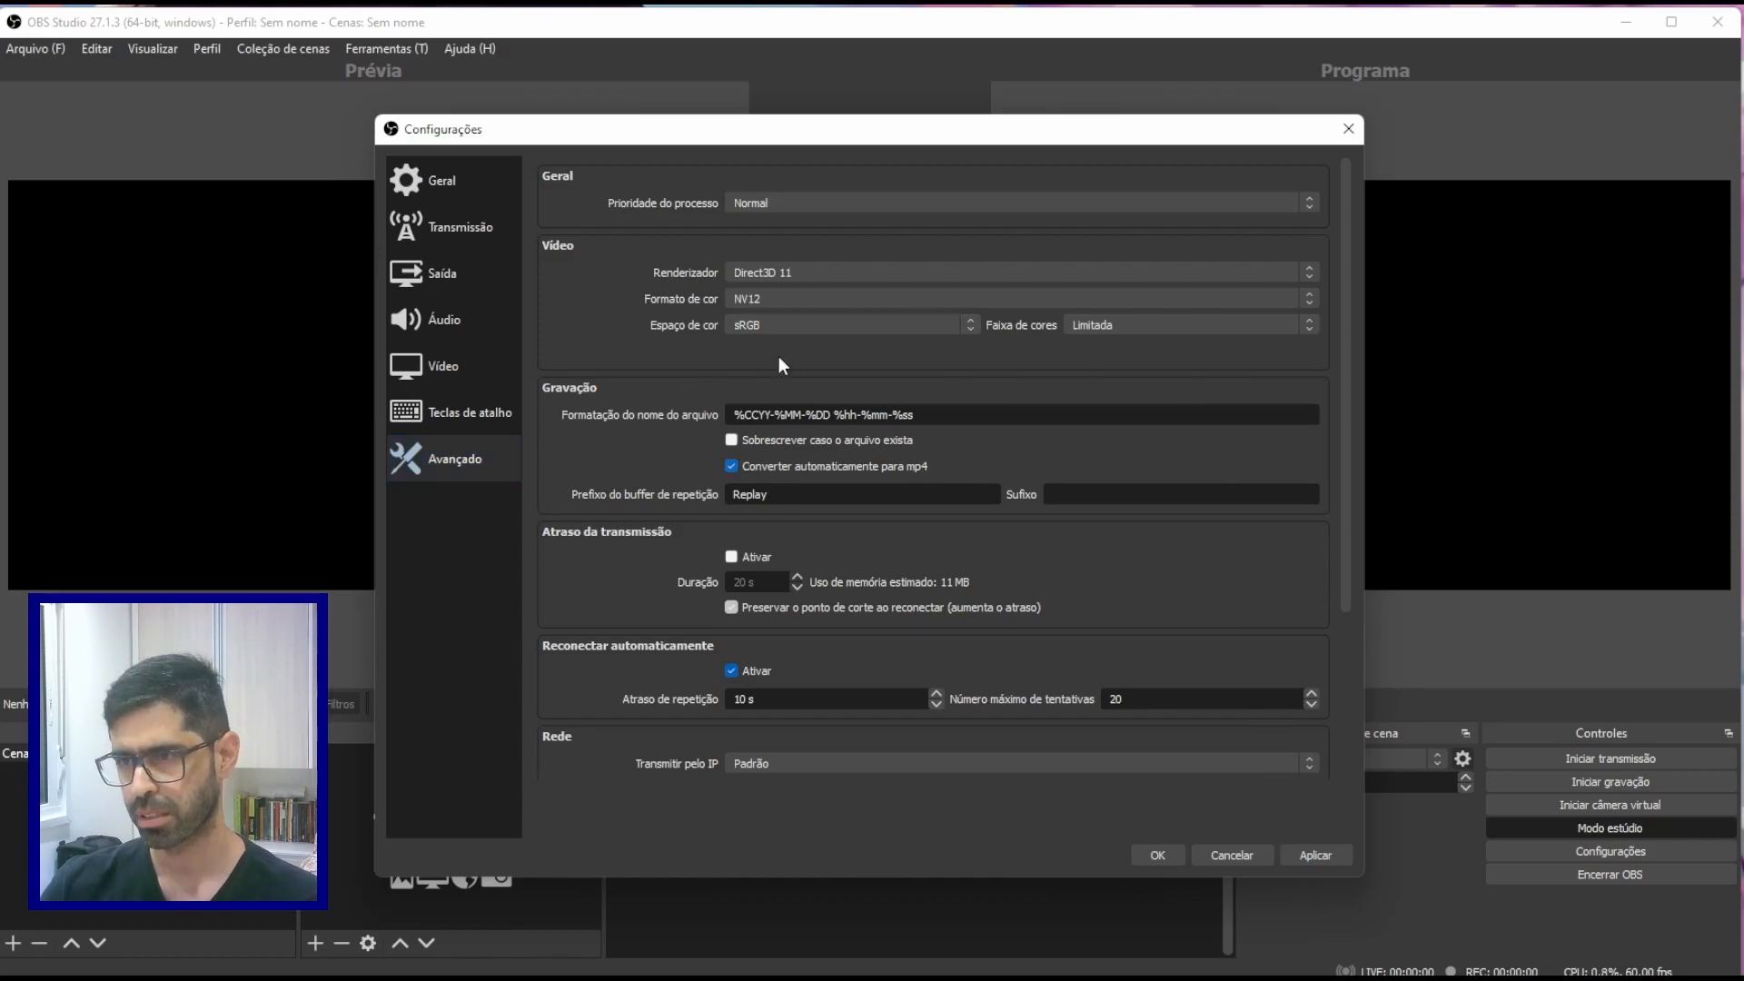
scroll(777, 357, "down", 3)
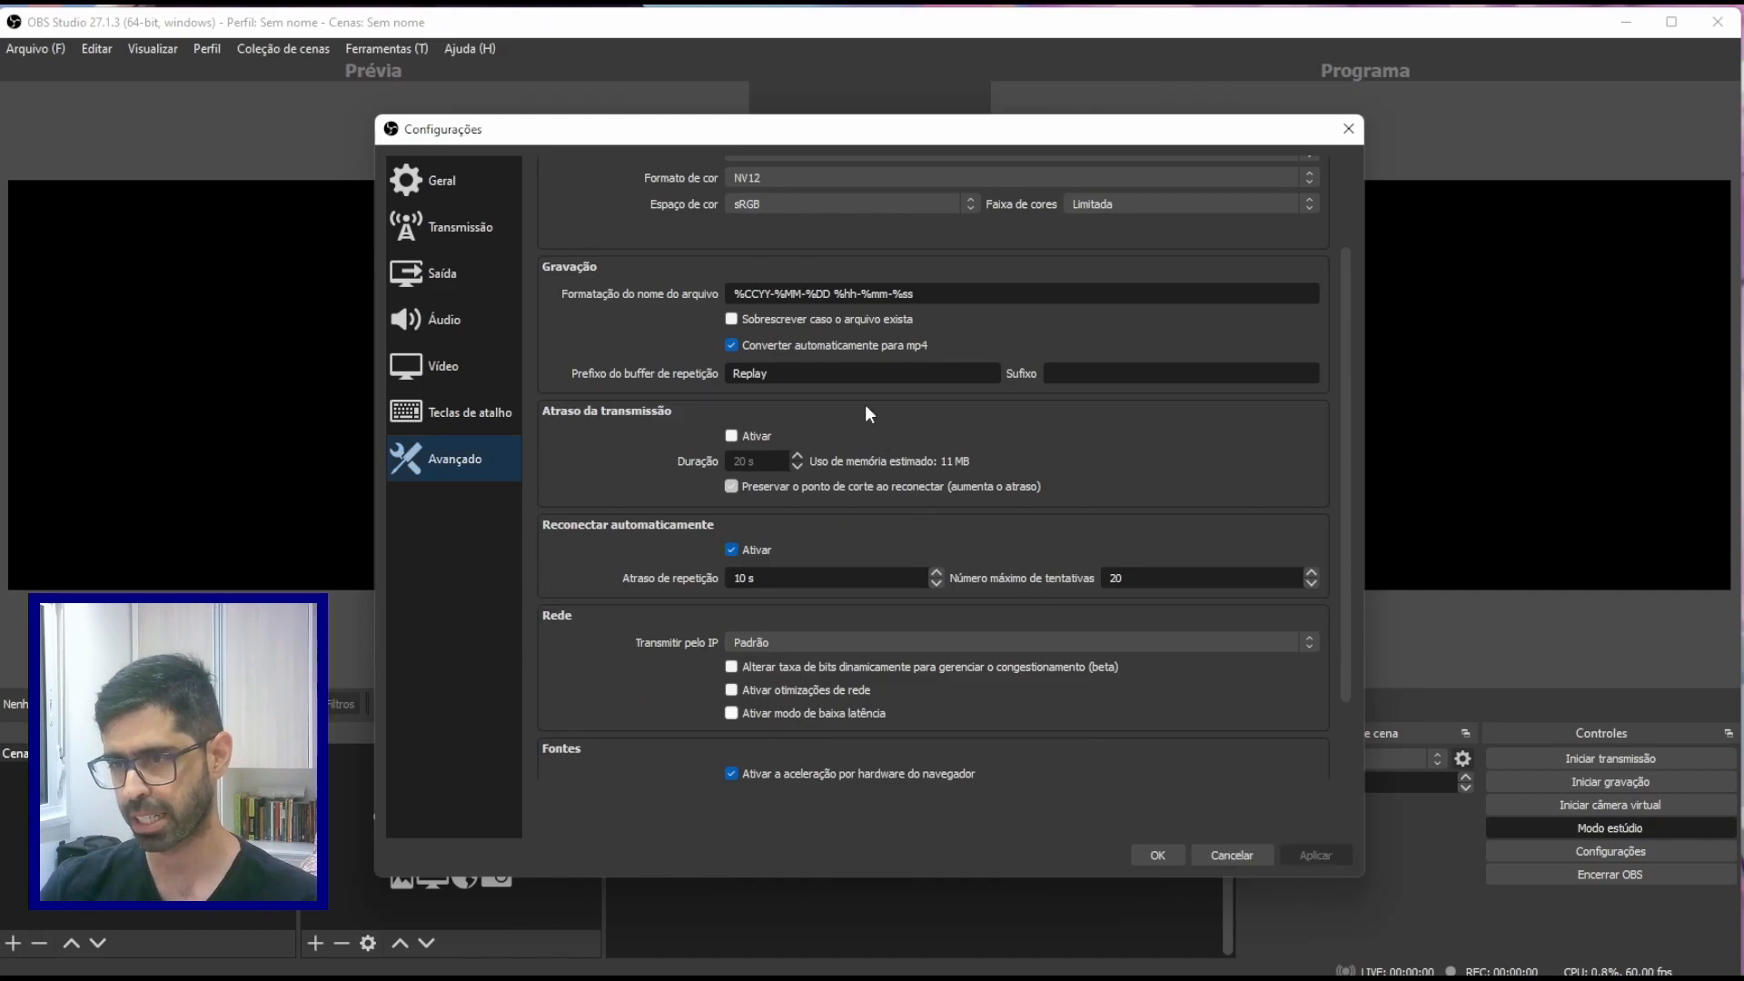
scroll(874, 426, "down", 3)
scroll(1000, 716, "up", 5)
scroll(909, 491, "up", 1)
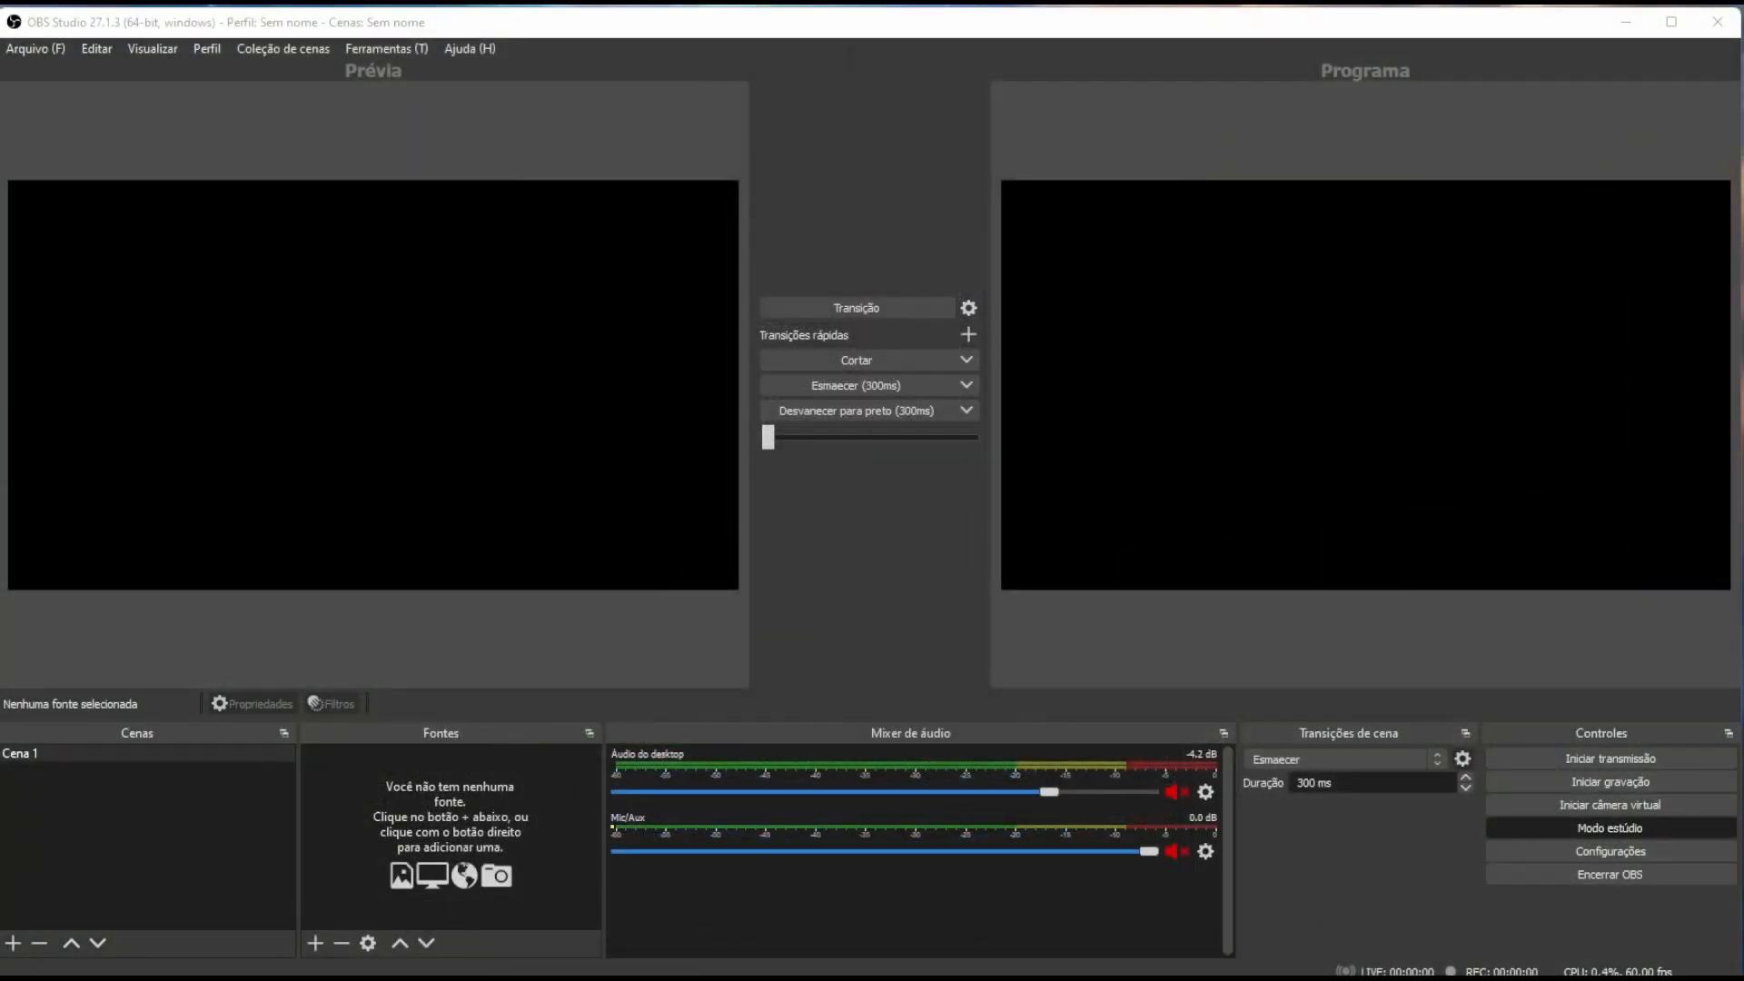
Add a new Dispositivo de captura de vídeo source to Cena 1, using USB CAMERA as the device.
left_click(79, 755)
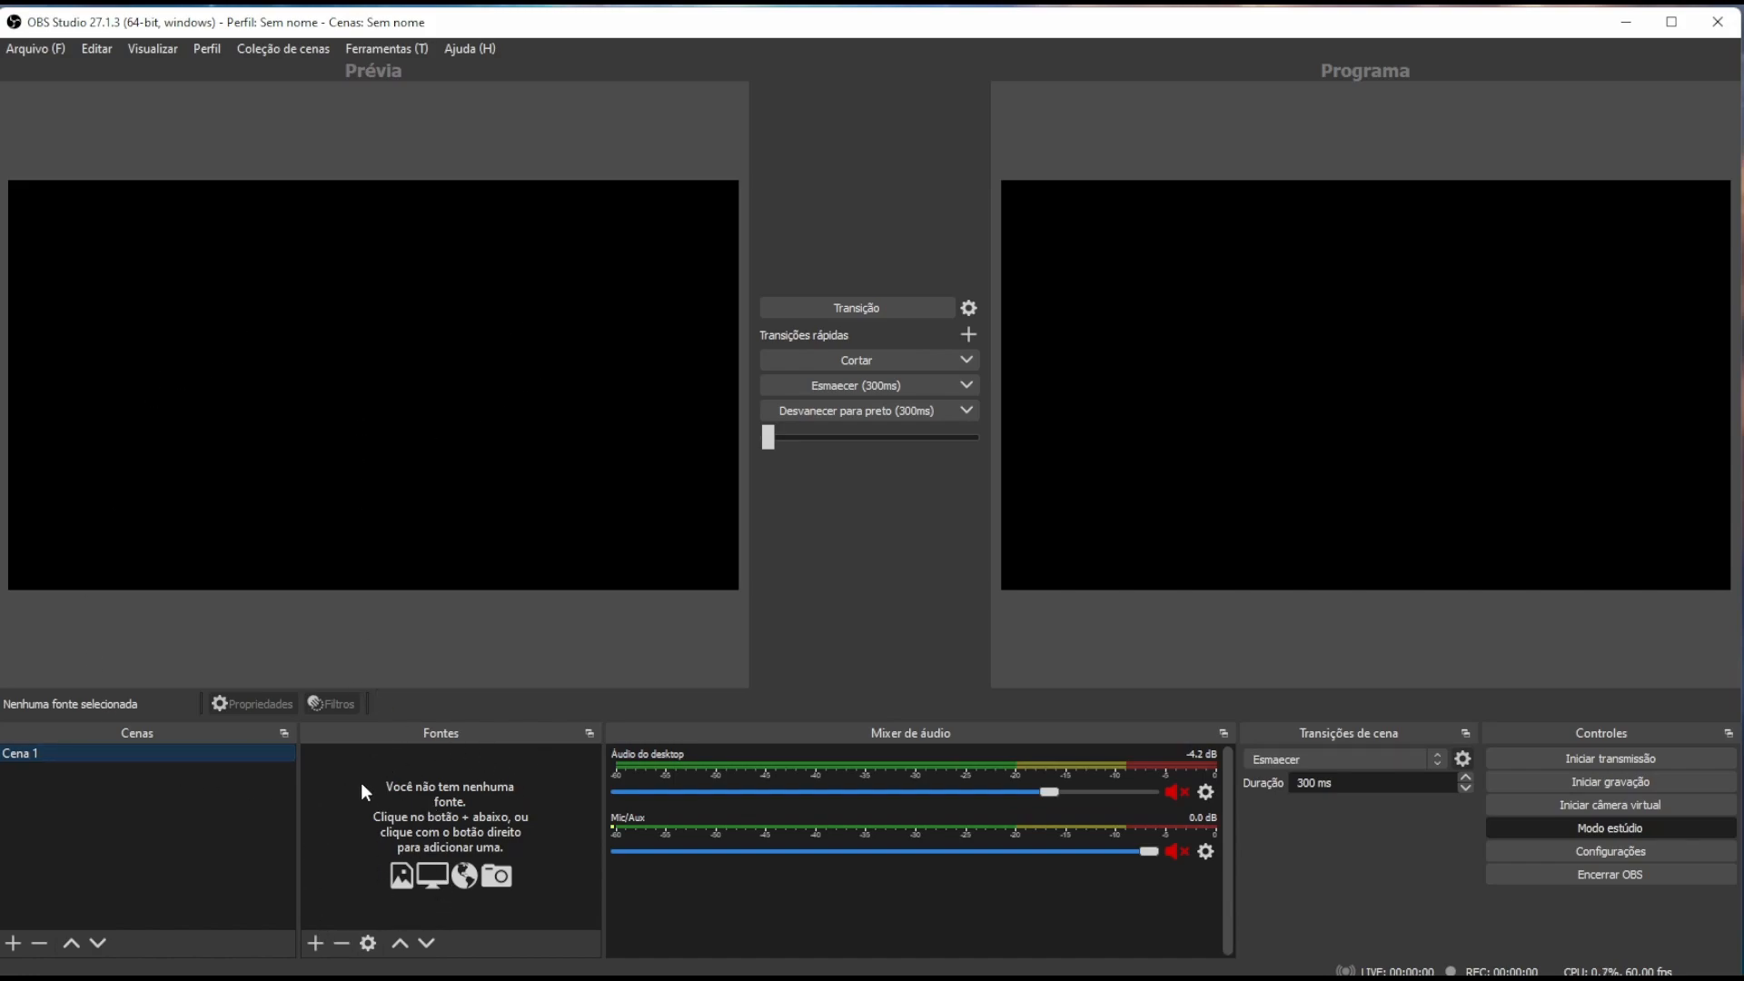
left_click(315, 943)
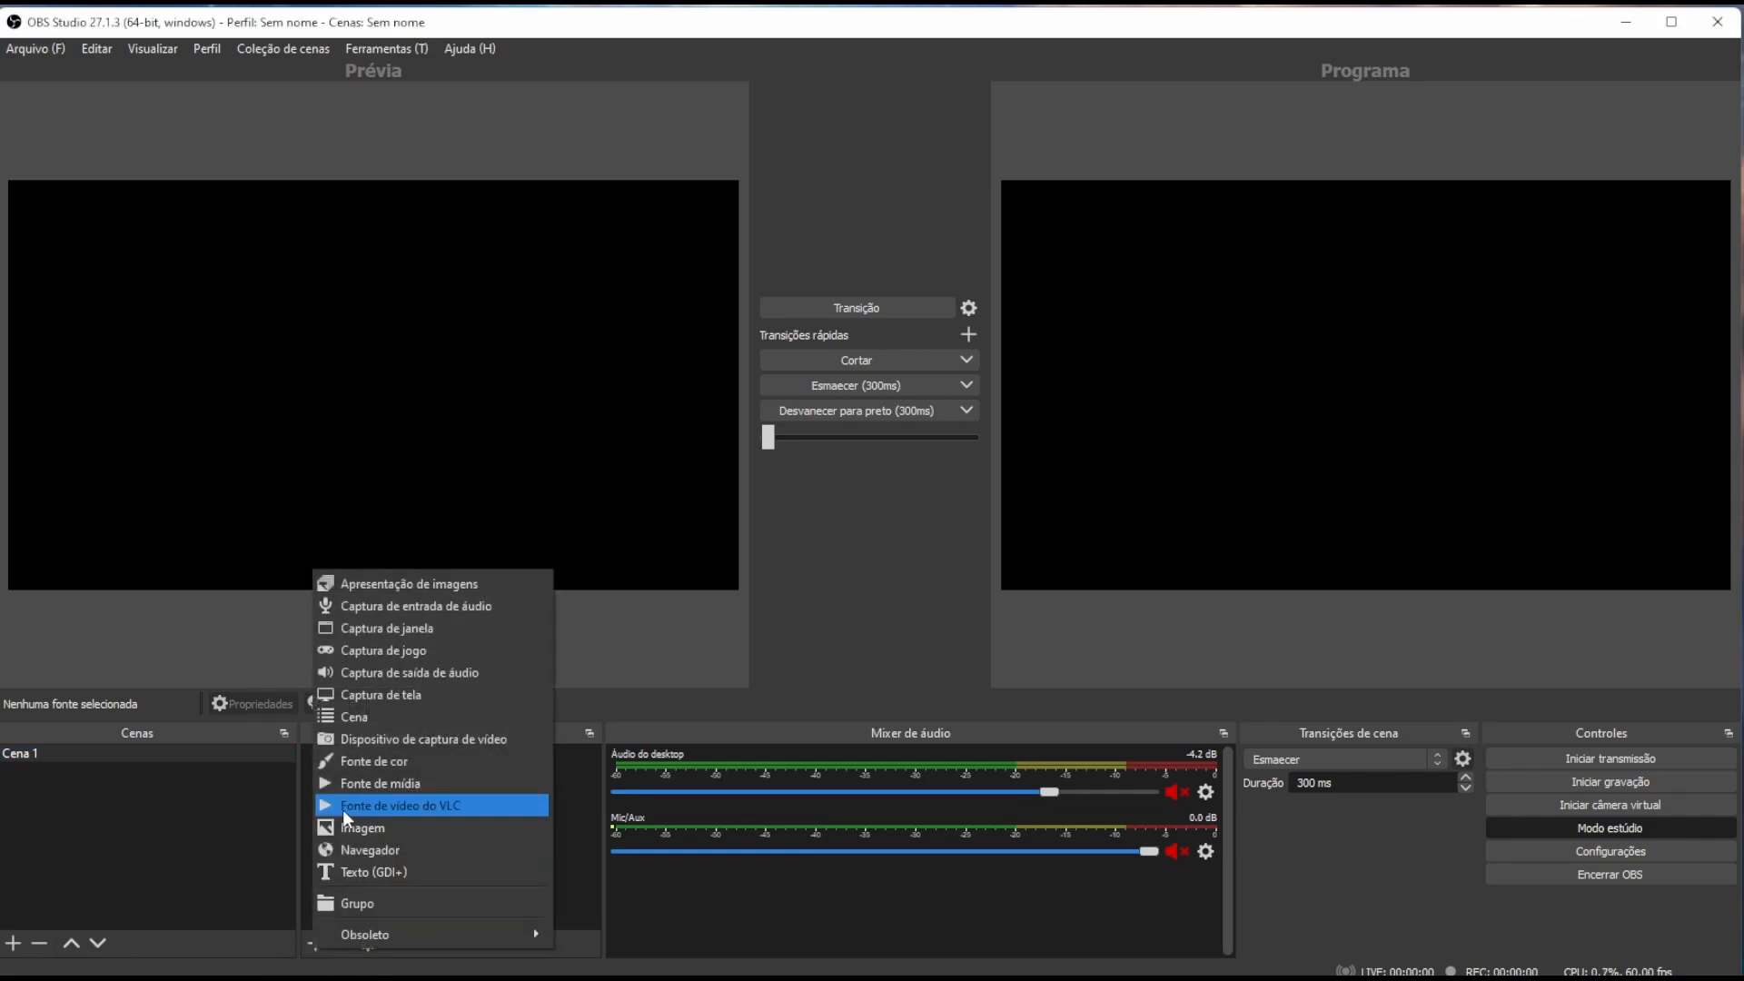
left_click(432, 740)
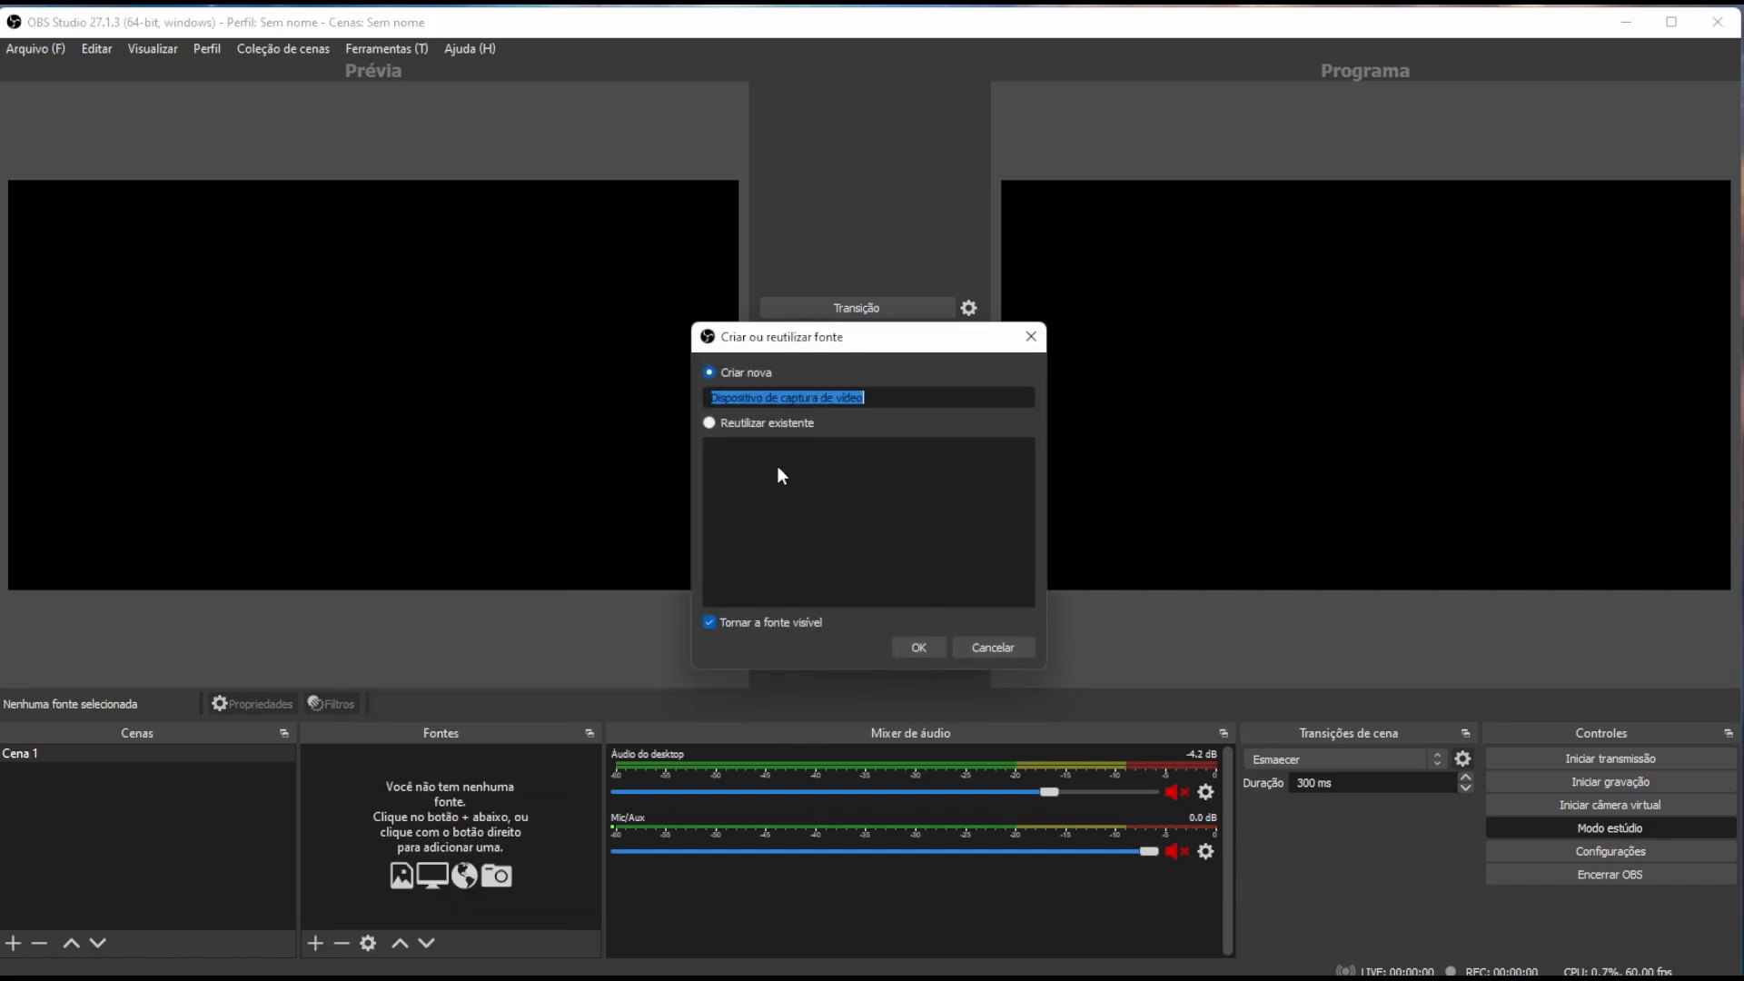
left_click(919, 647)
left_click(718, 469)
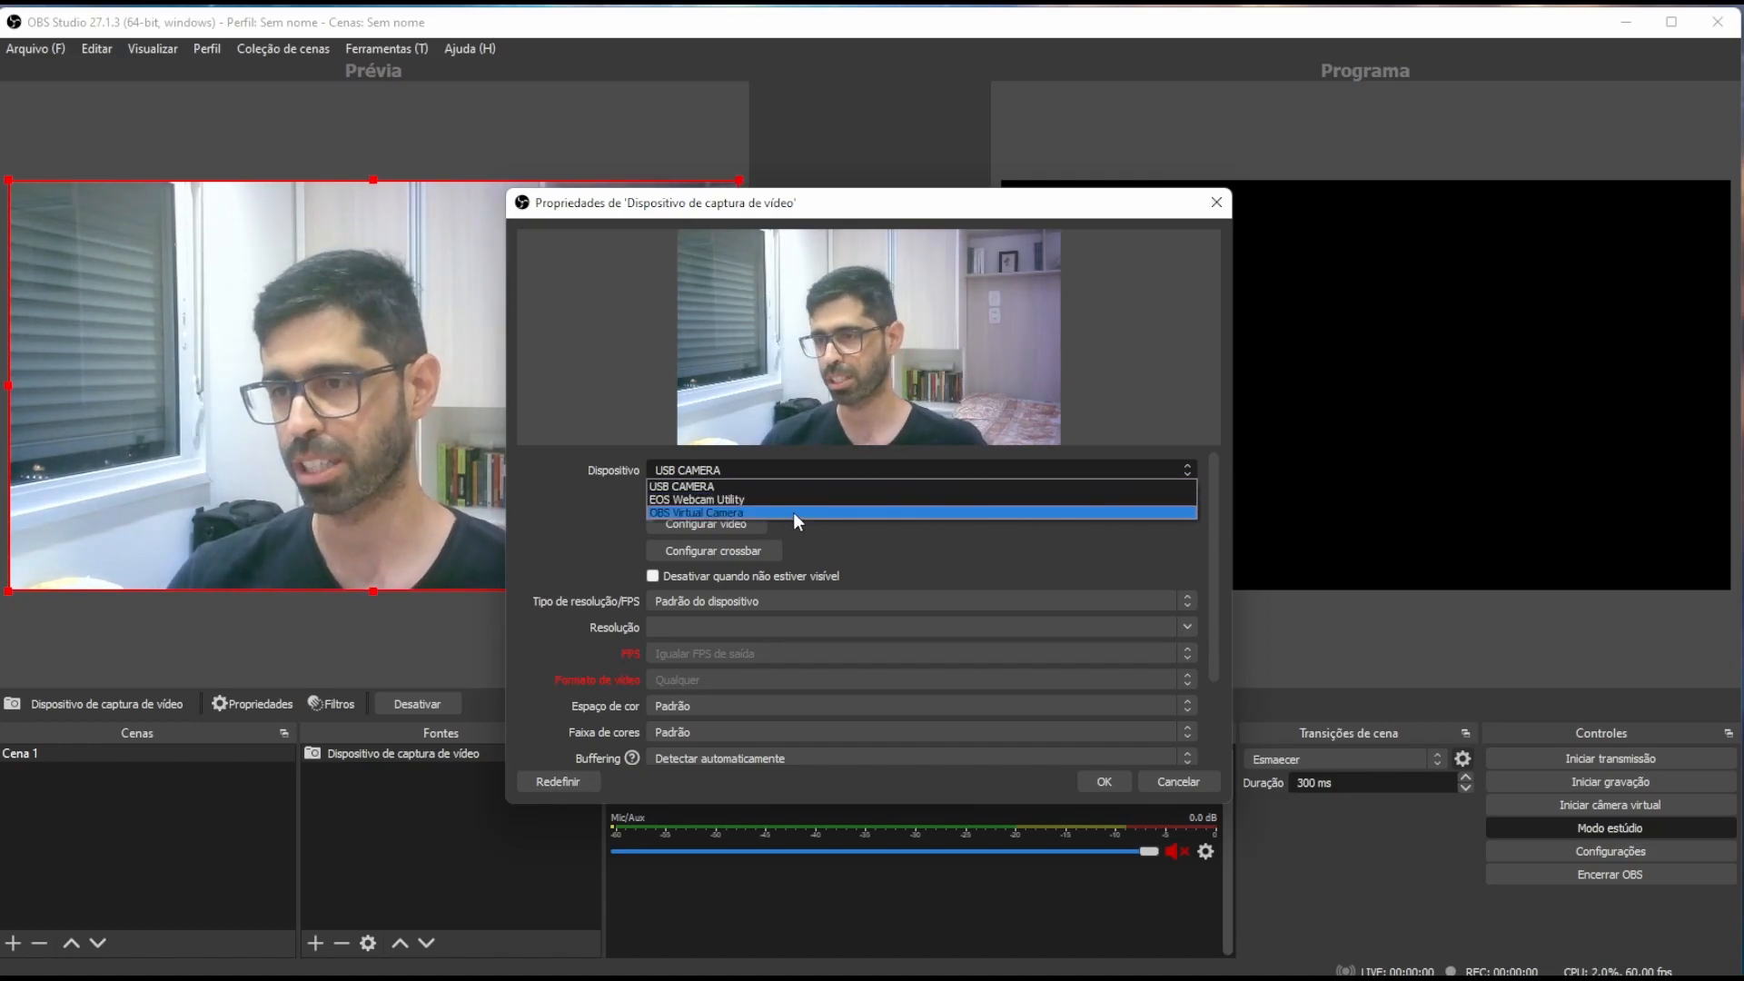
left_click(772, 484)
left_click(1107, 780)
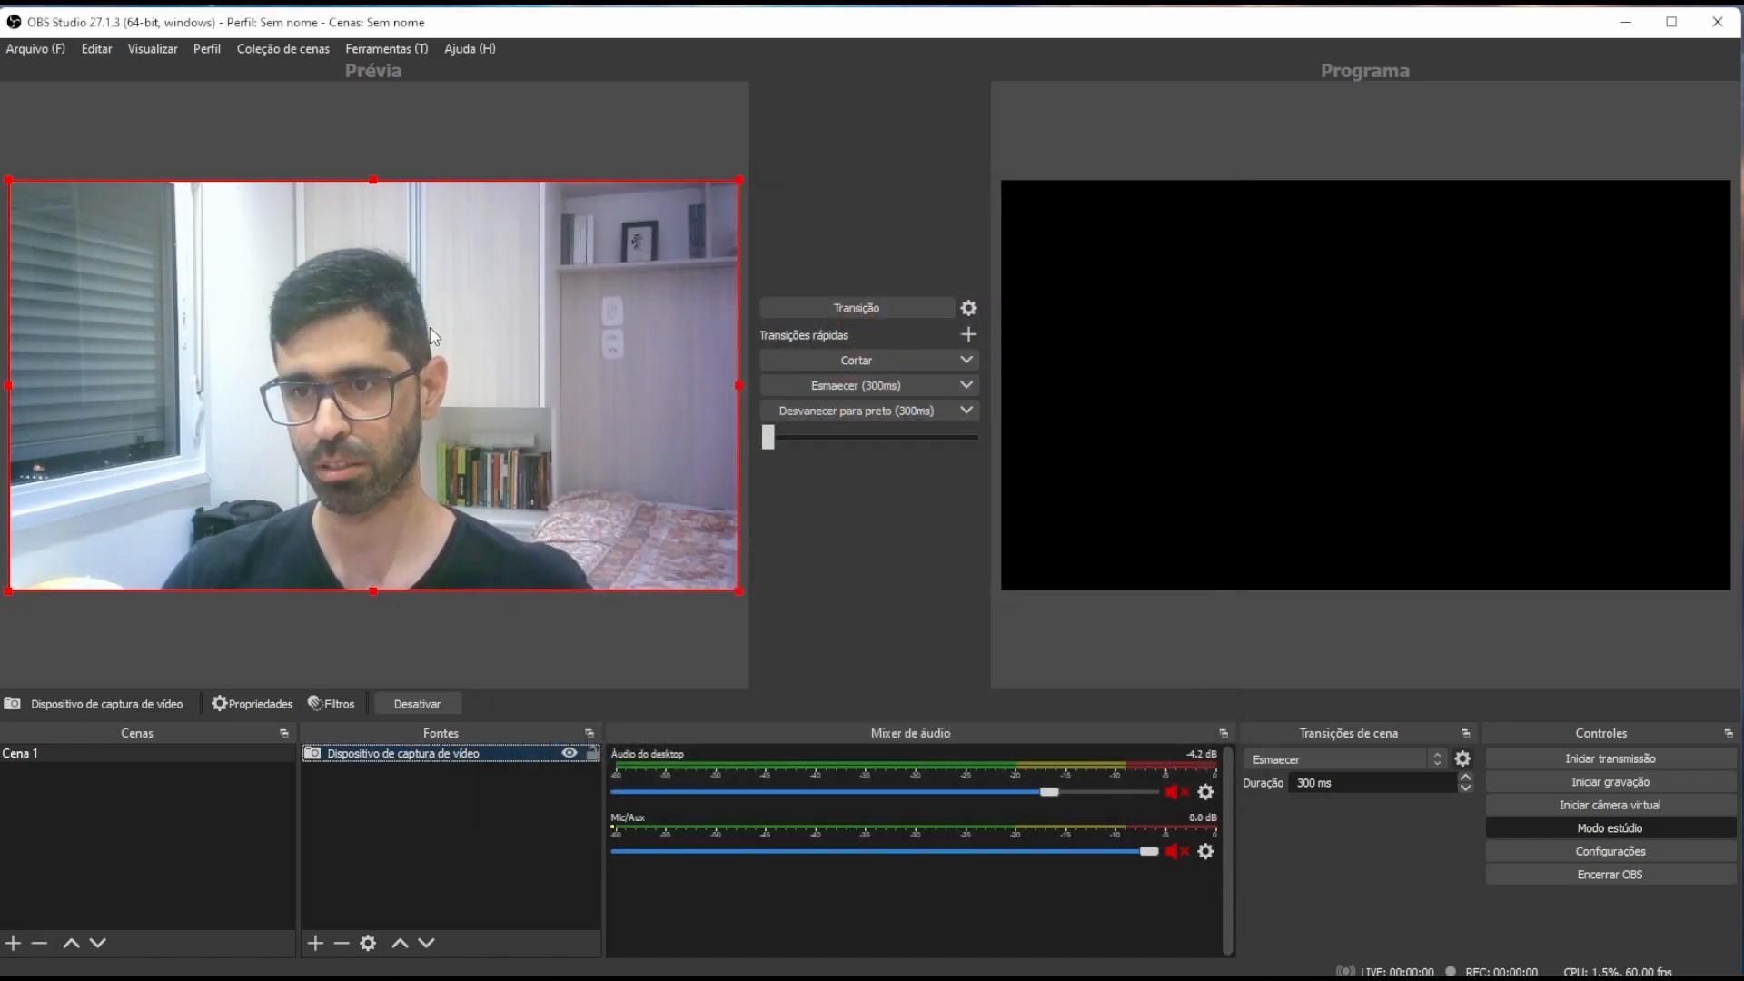
Shrink the webcam source to about half the canvas width and place it near the middle of the preview.
left_click_drag(7, 179, 417, 413)
left_click_drag(554, 480, 463, 442)
left_click_drag(644, 374, 685, 354)
left_click_drag(558, 492, 433, 445)
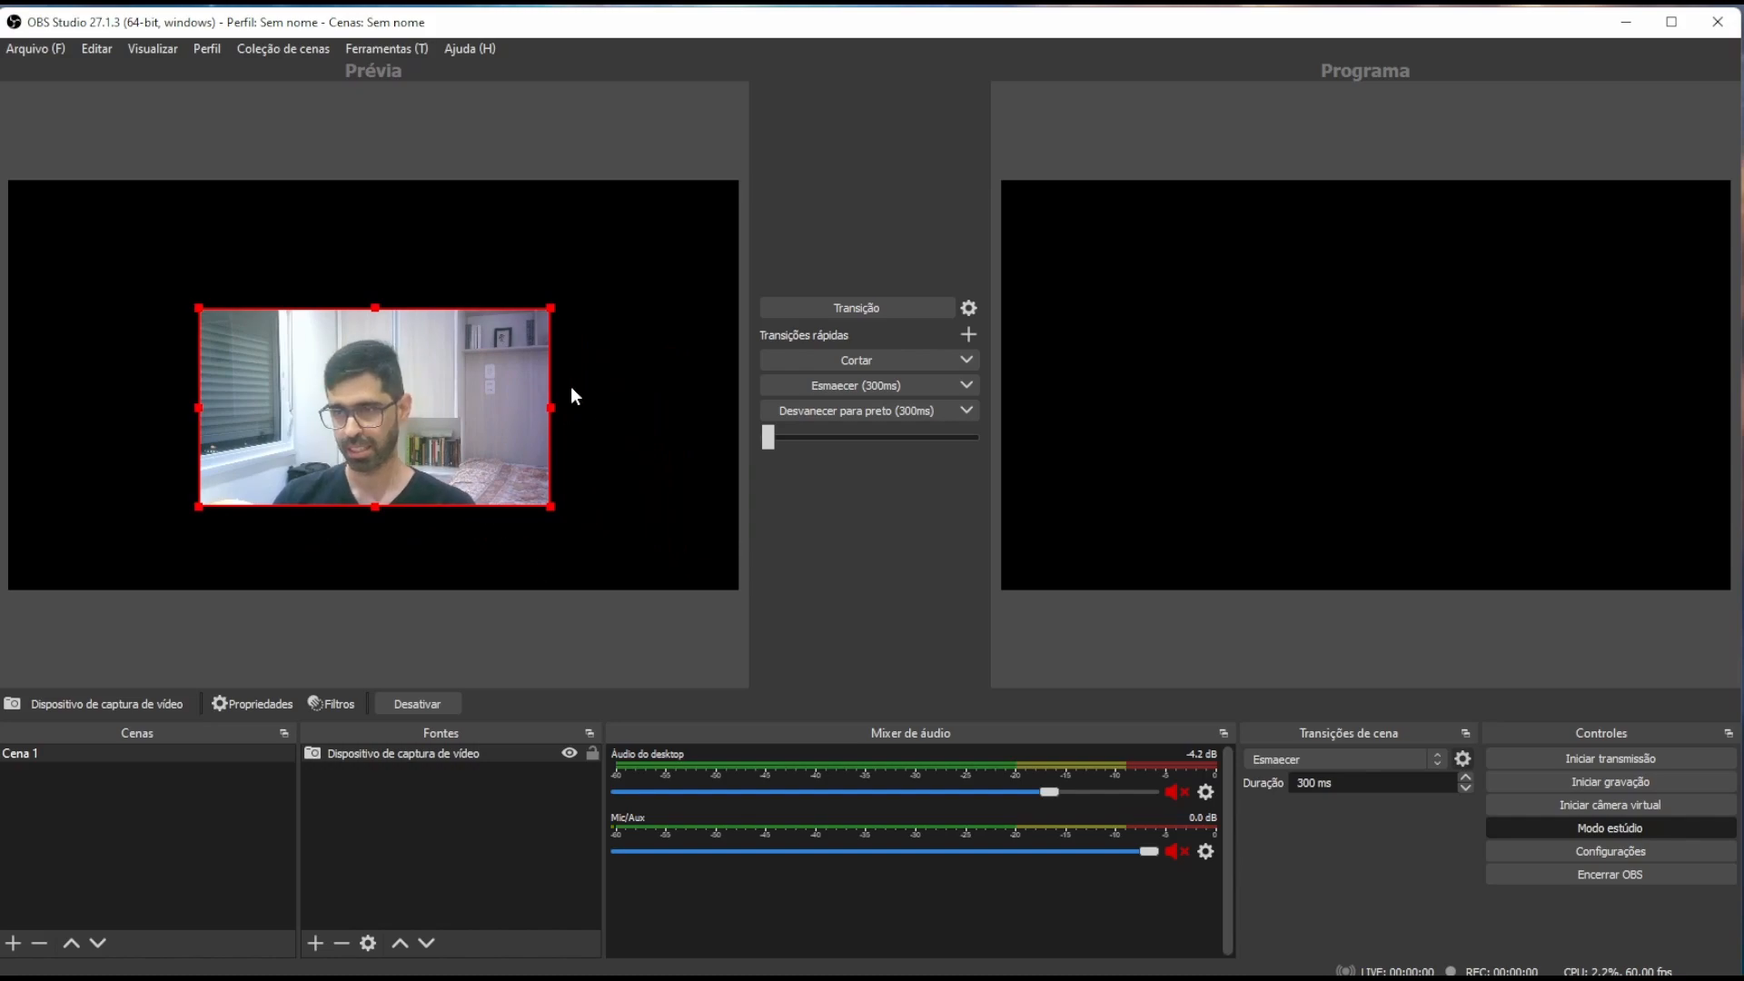
Crop the webcam image's sides and top to a roughly square frame and move it to the canvas's lower-right corner.
left_click_drag(552, 408, 463, 408)
left_click_drag(199, 407, 284, 409)
left_click_drag(372, 300, 373, 330)
left_click_drag(353, 413, 614, 483)
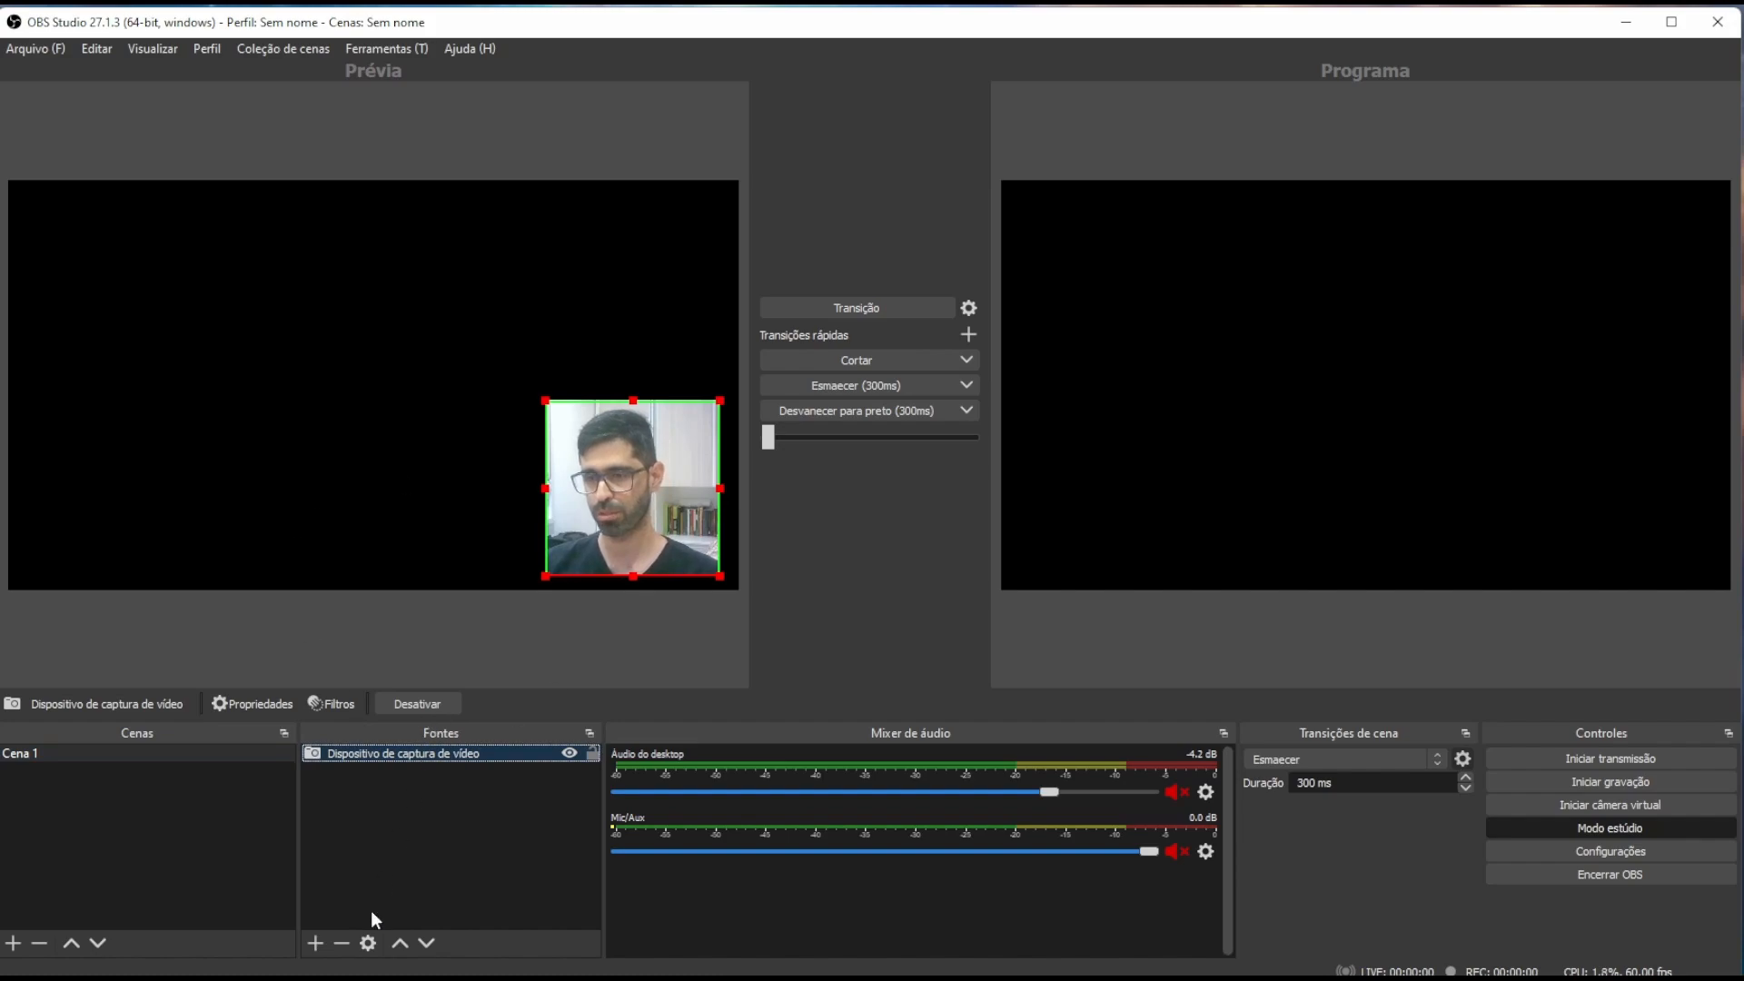
Add a new Captura de janela source to Cena 1 that captures the Microsoft Edge window.
left_click(315, 943)
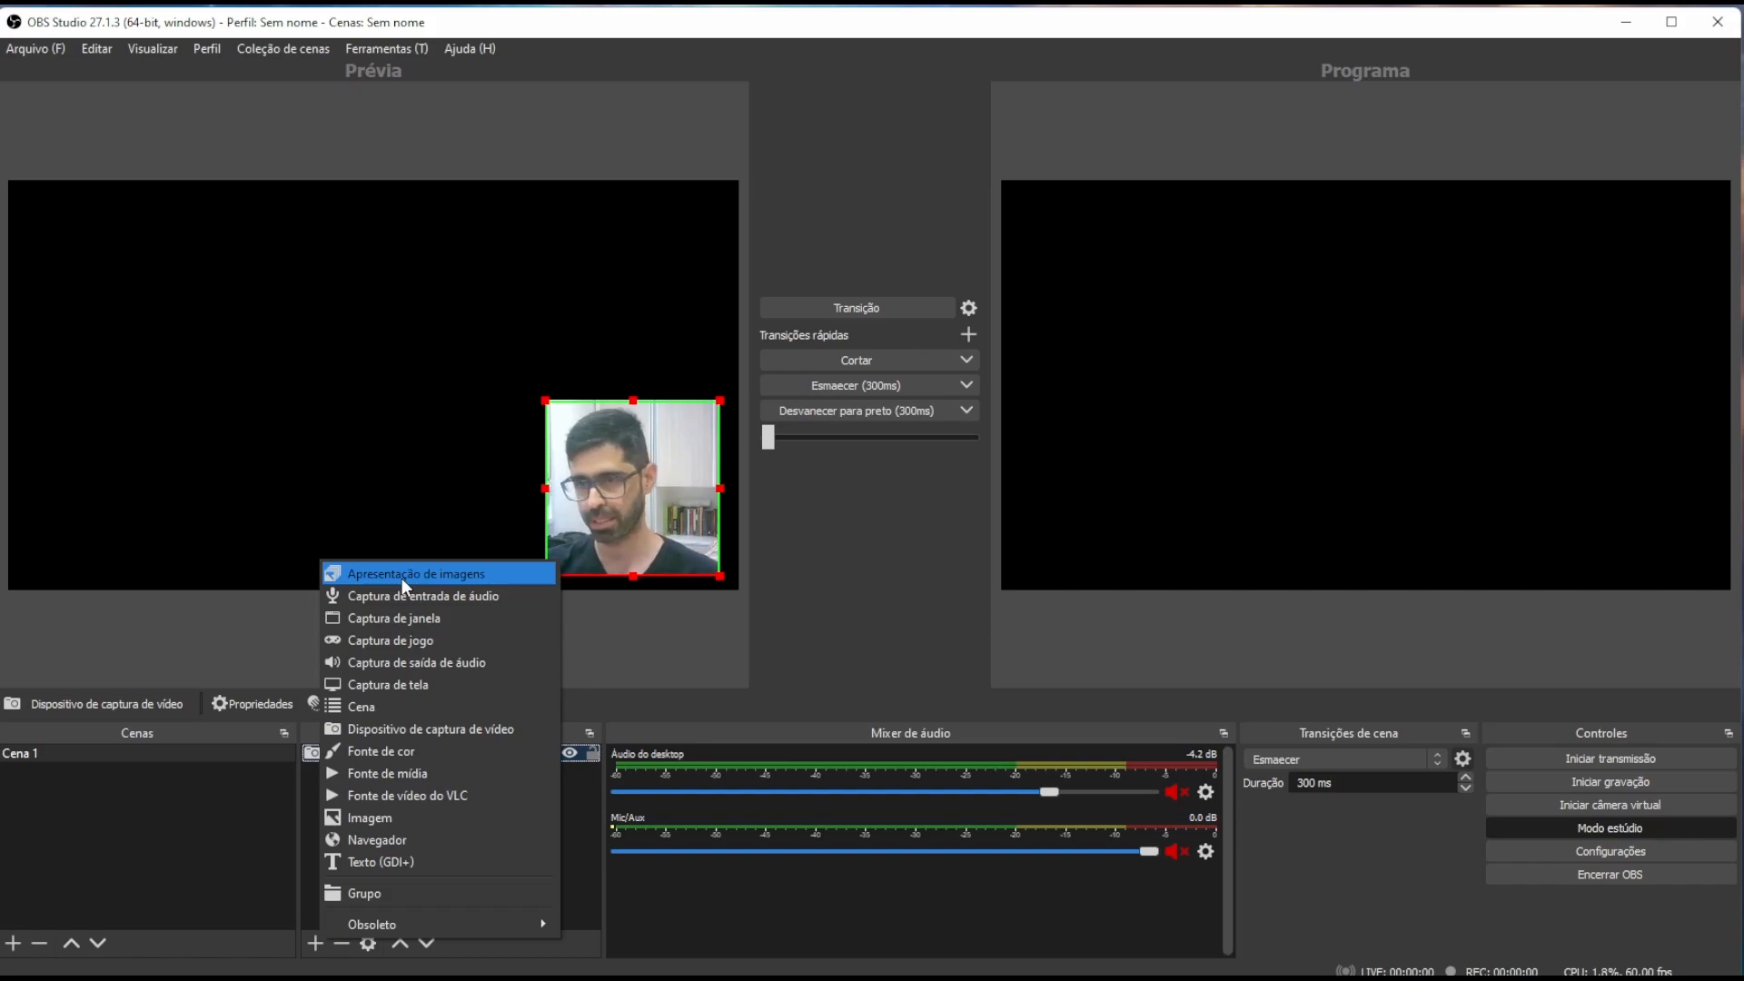
left_click(460, 618)
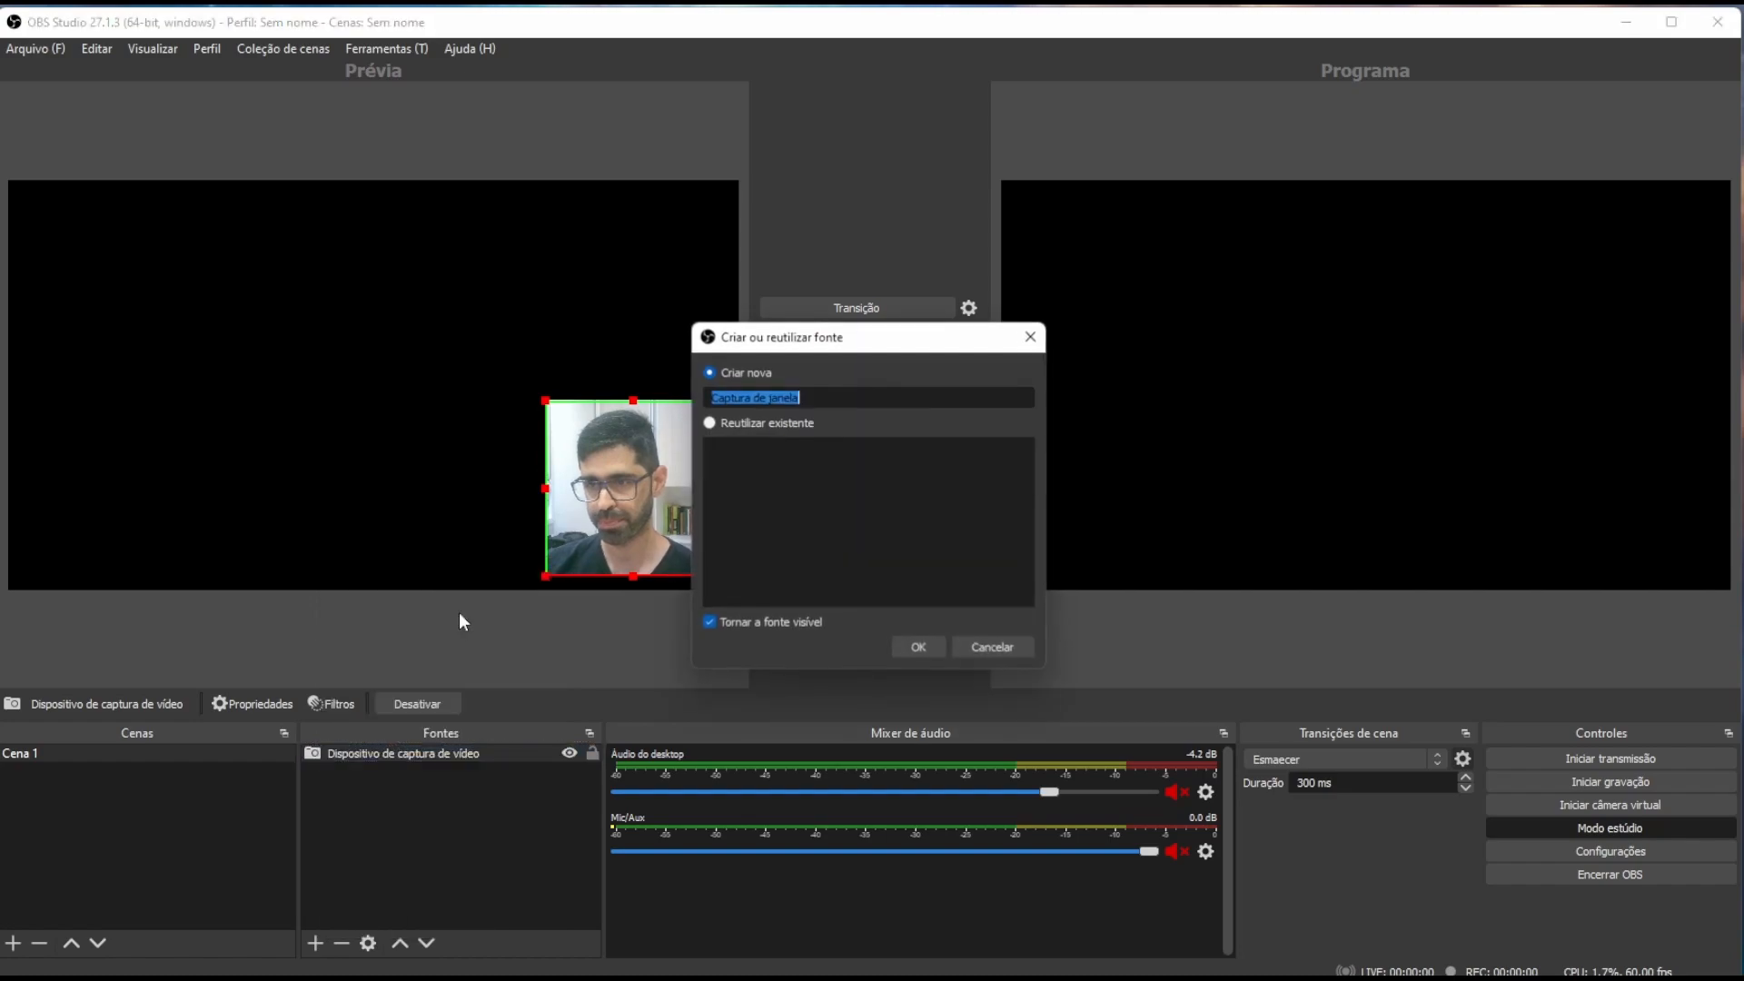
left_click(918, 656)
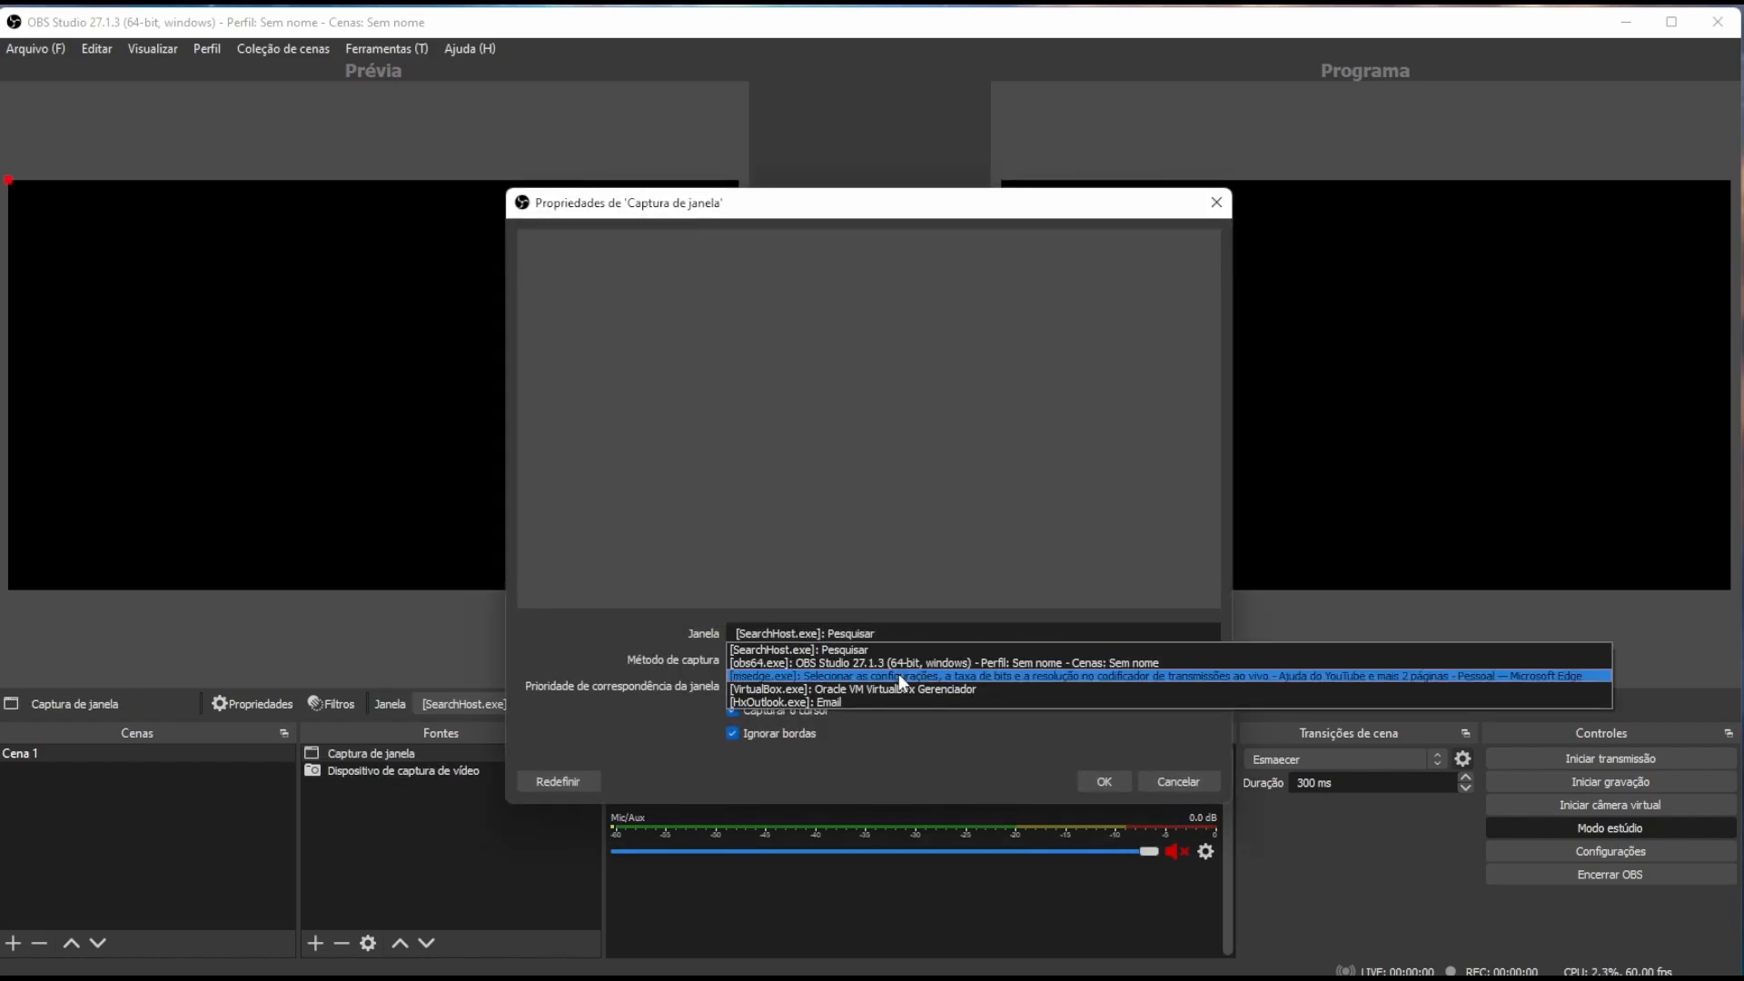
left_click(759, 678)
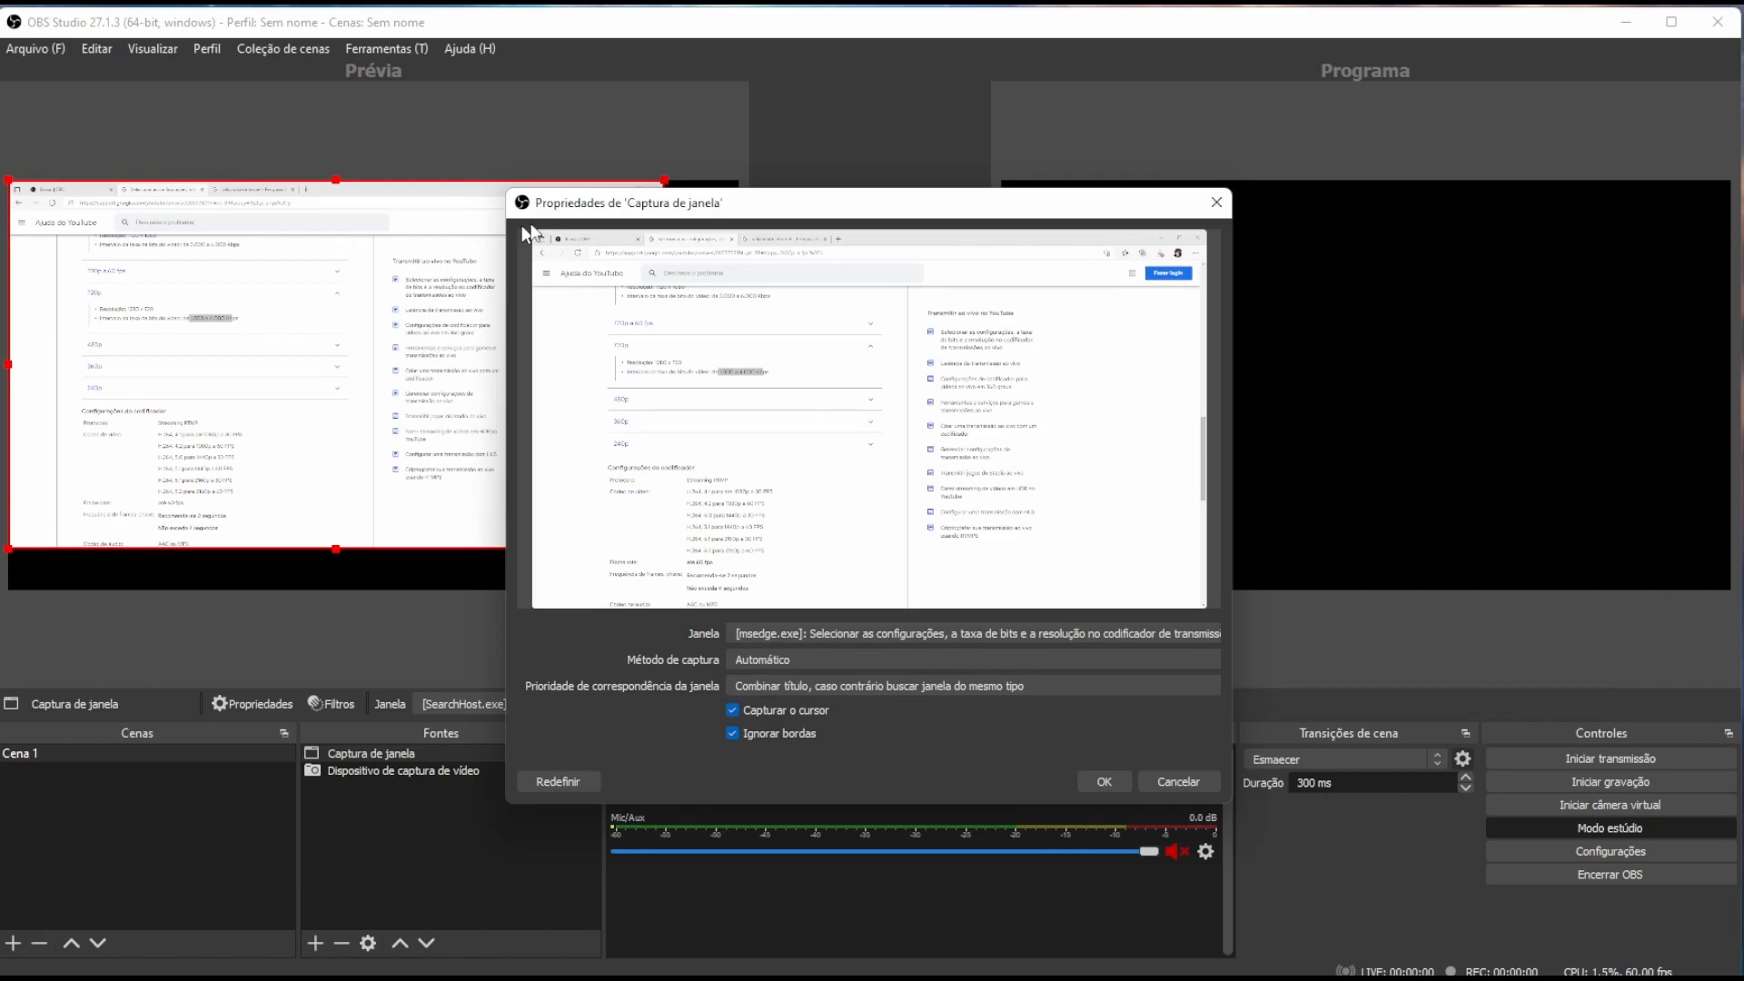
left_click(766, 712)
left_click(1090, 787)
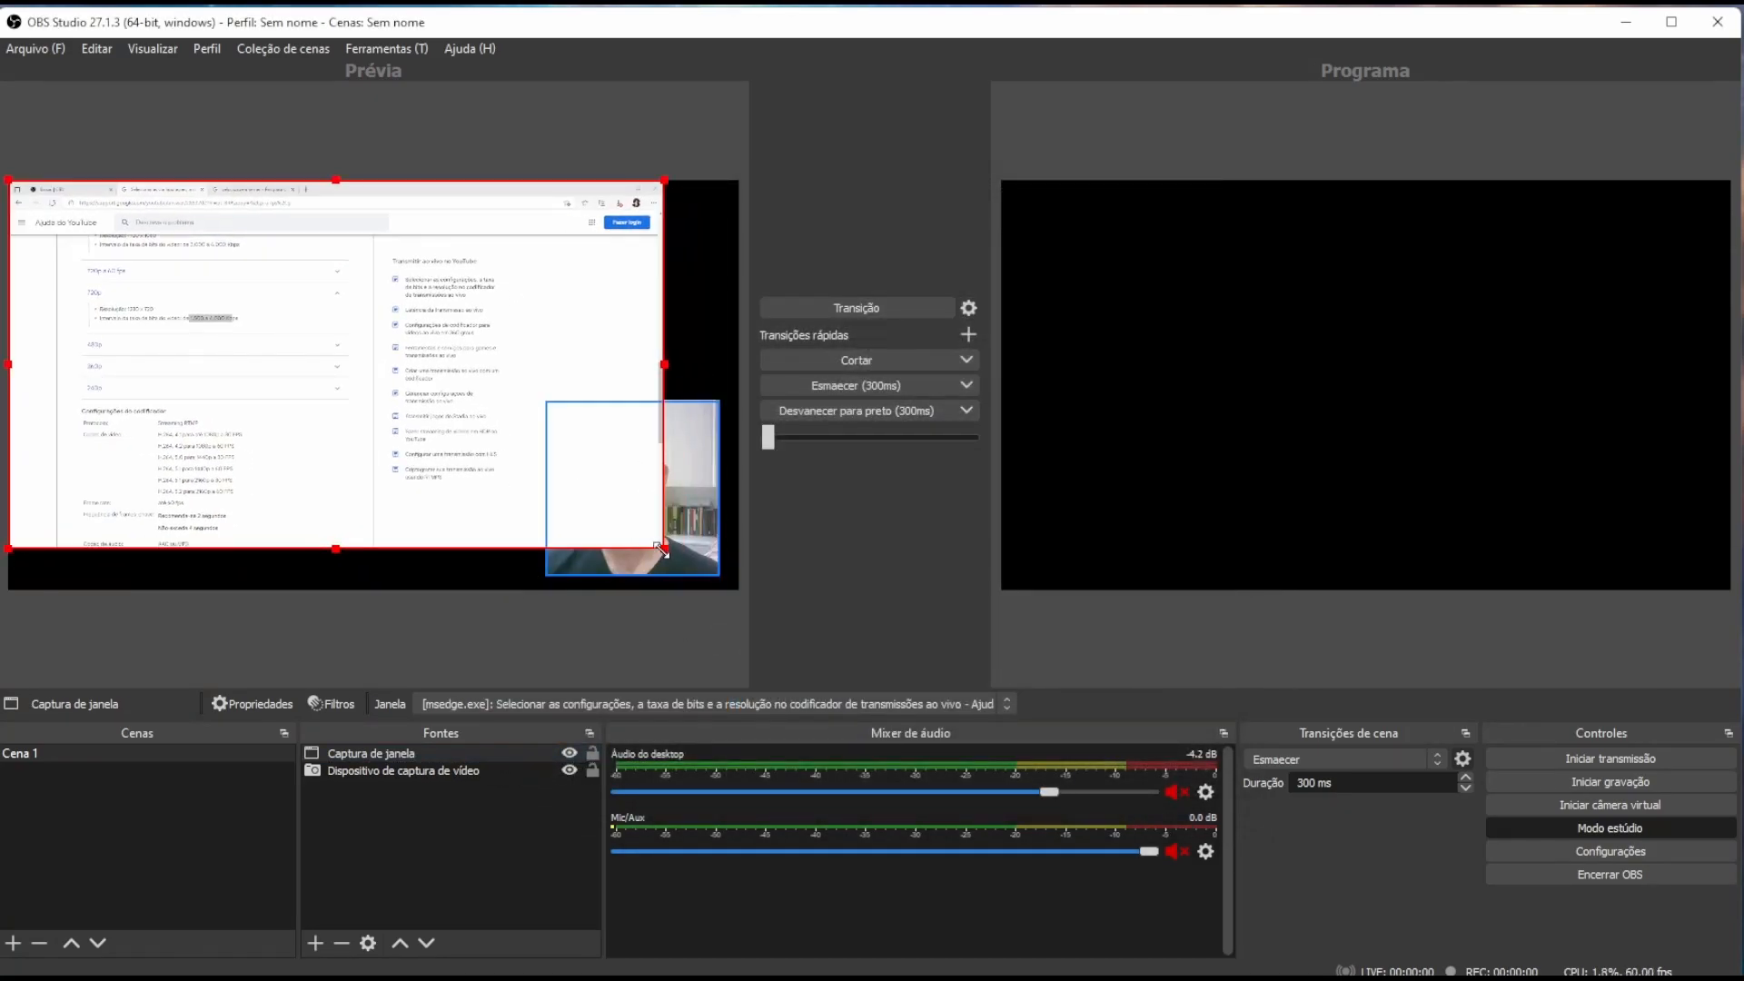
Enlarge the window capture to fill the canvas and place it below the webcam in the source order.
left_click_drag(664, 549, 739, 591)
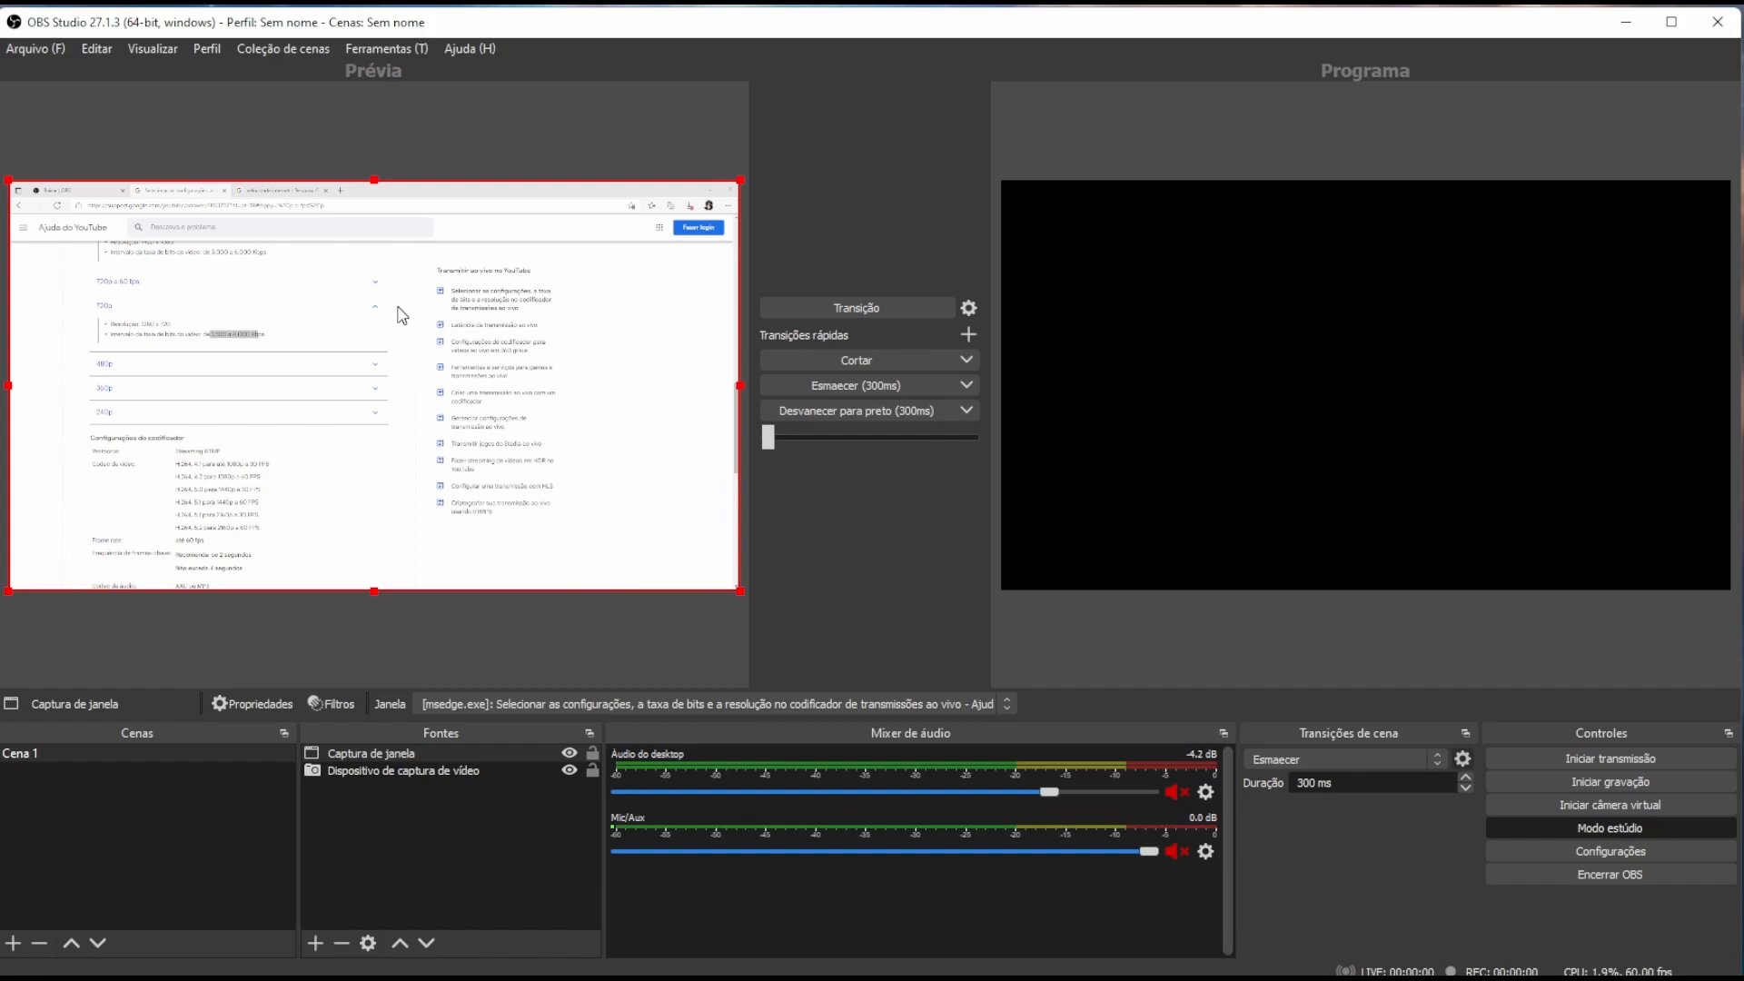
left_click_drag(406, 754, 399, 772)
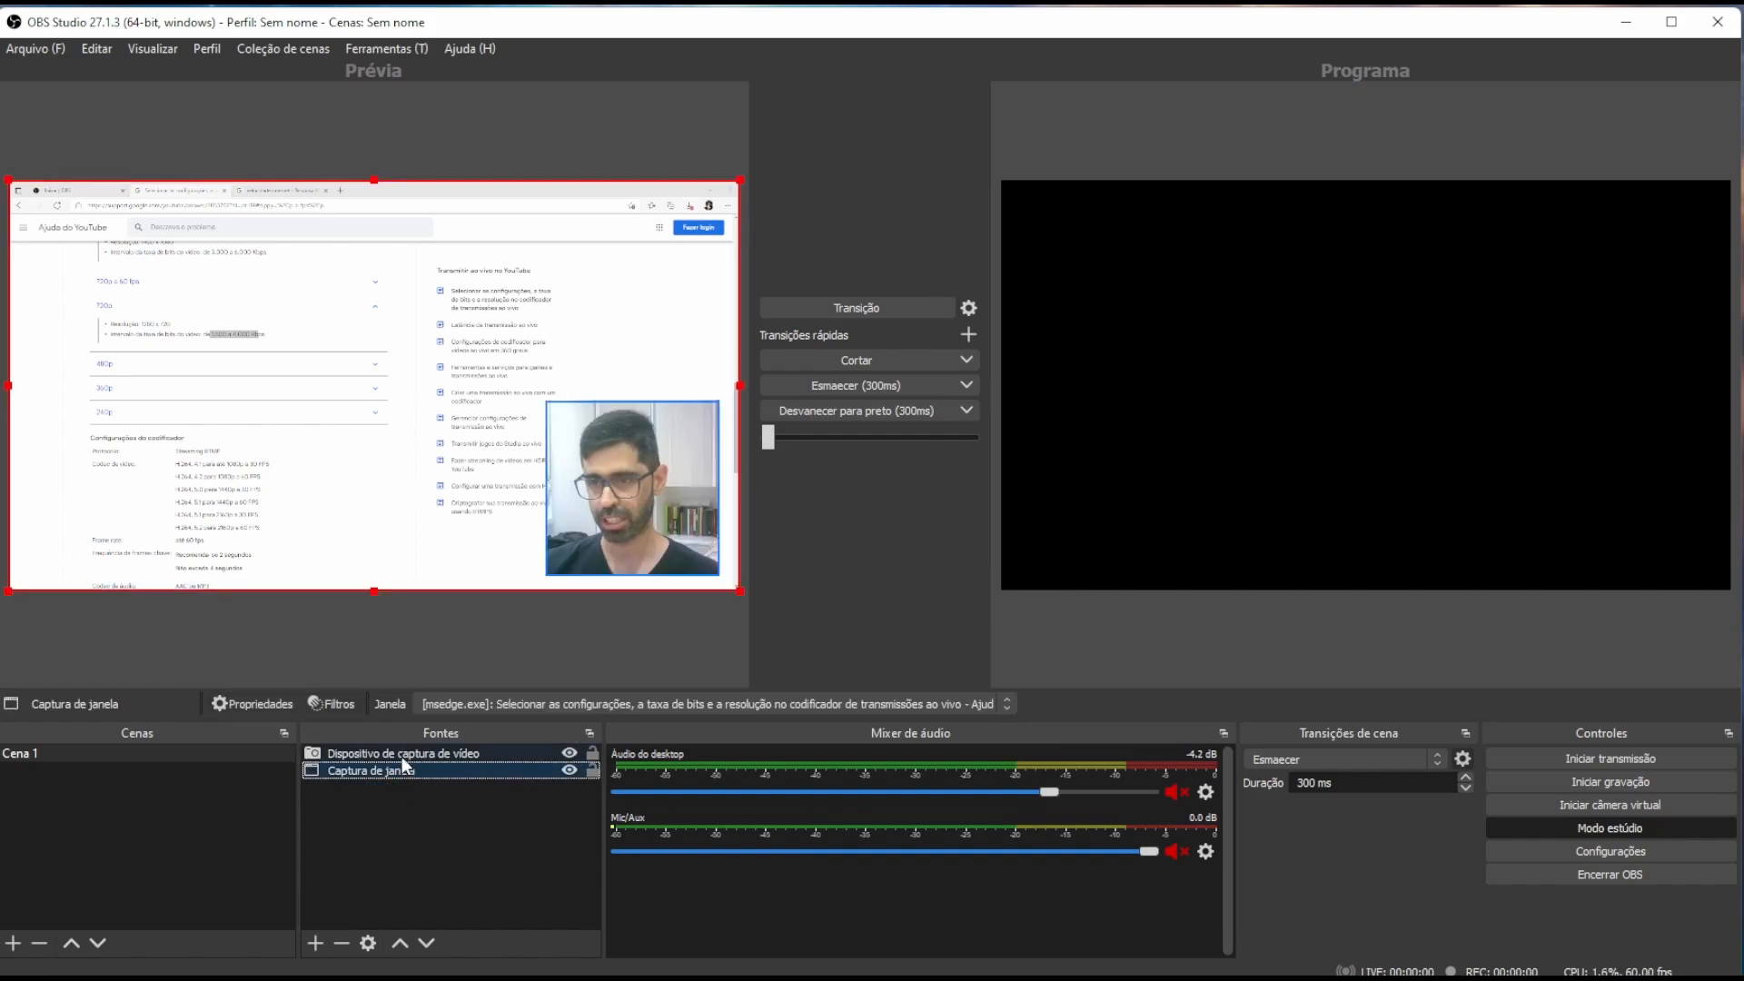
left_click(402, 752)
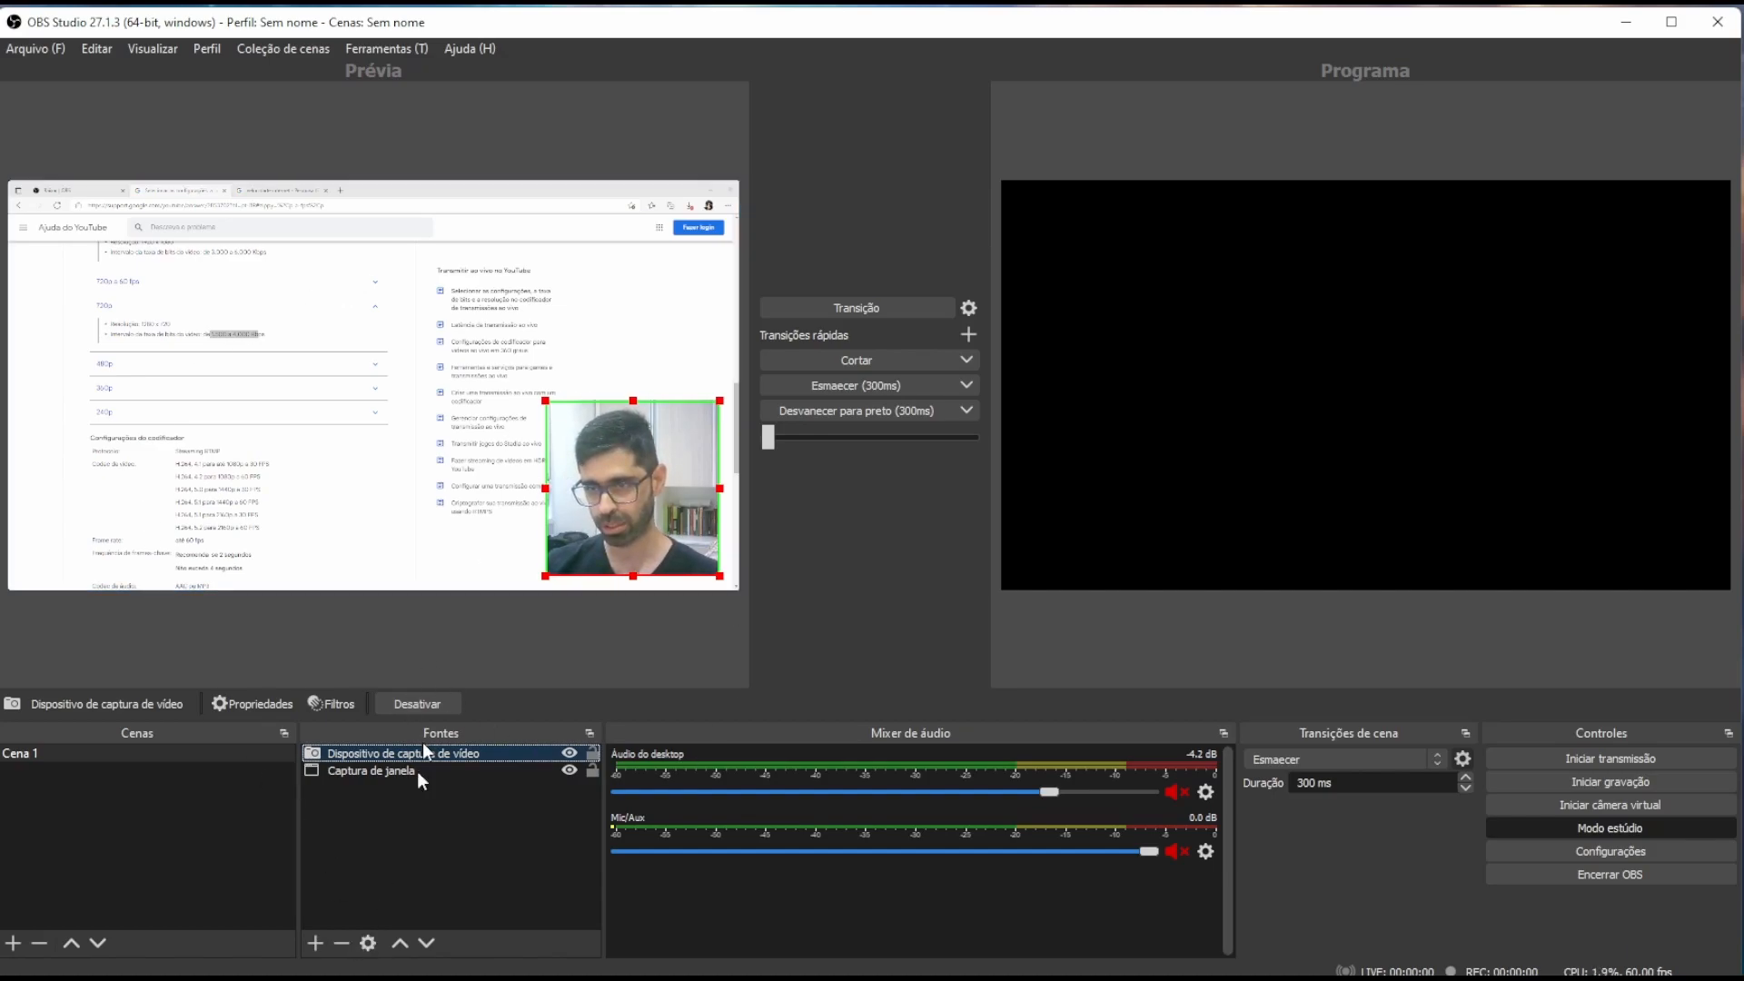
Add a new Fonte de cor source to Cena 1 with a width of 600 and a height of 400.
left_click(314, 944)
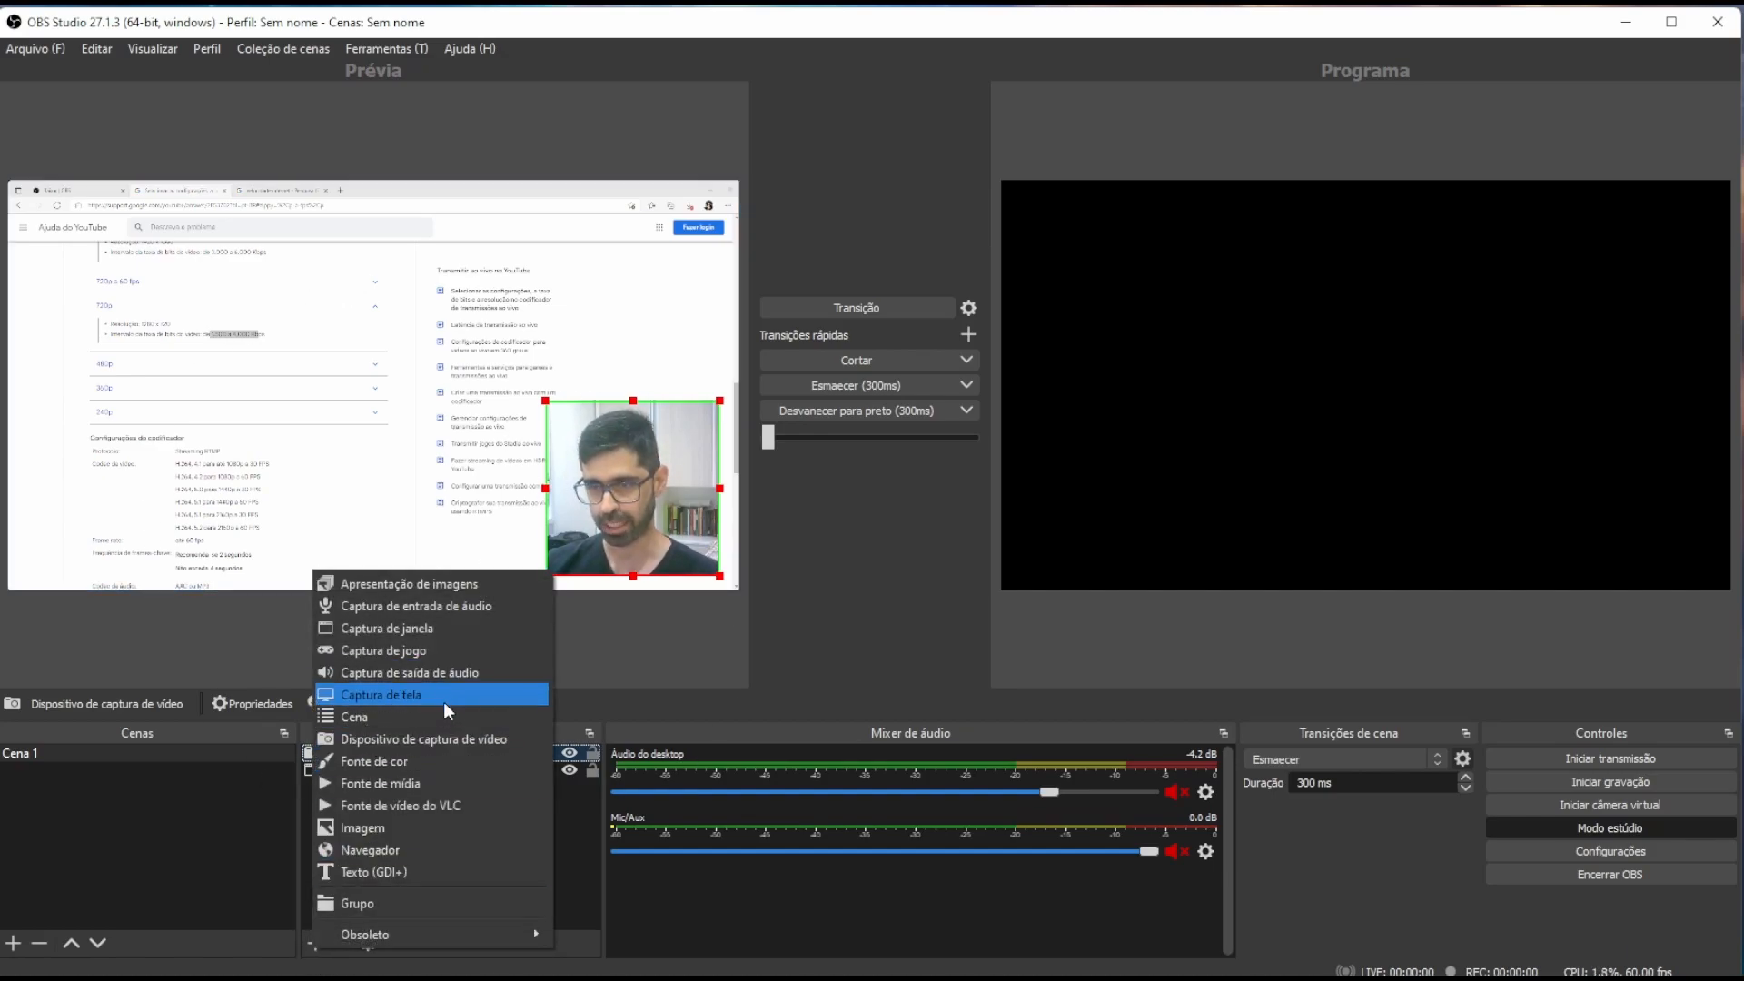
left_click(434, 765)
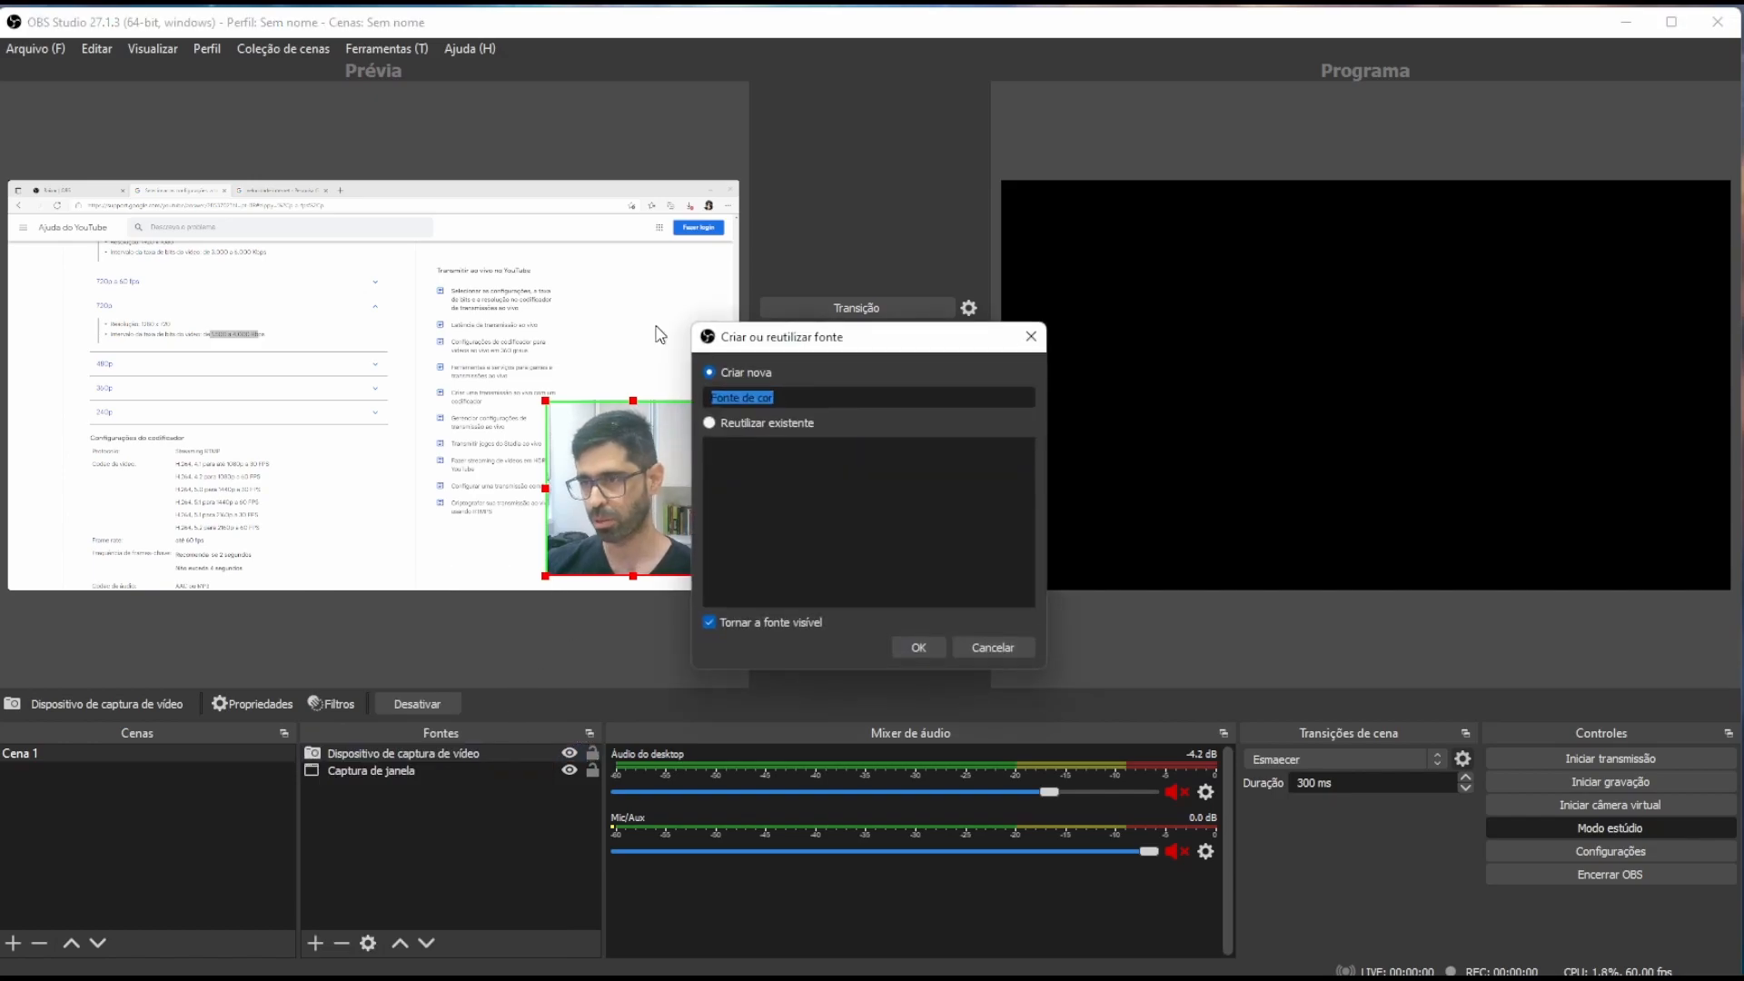
left_click(921, 649)
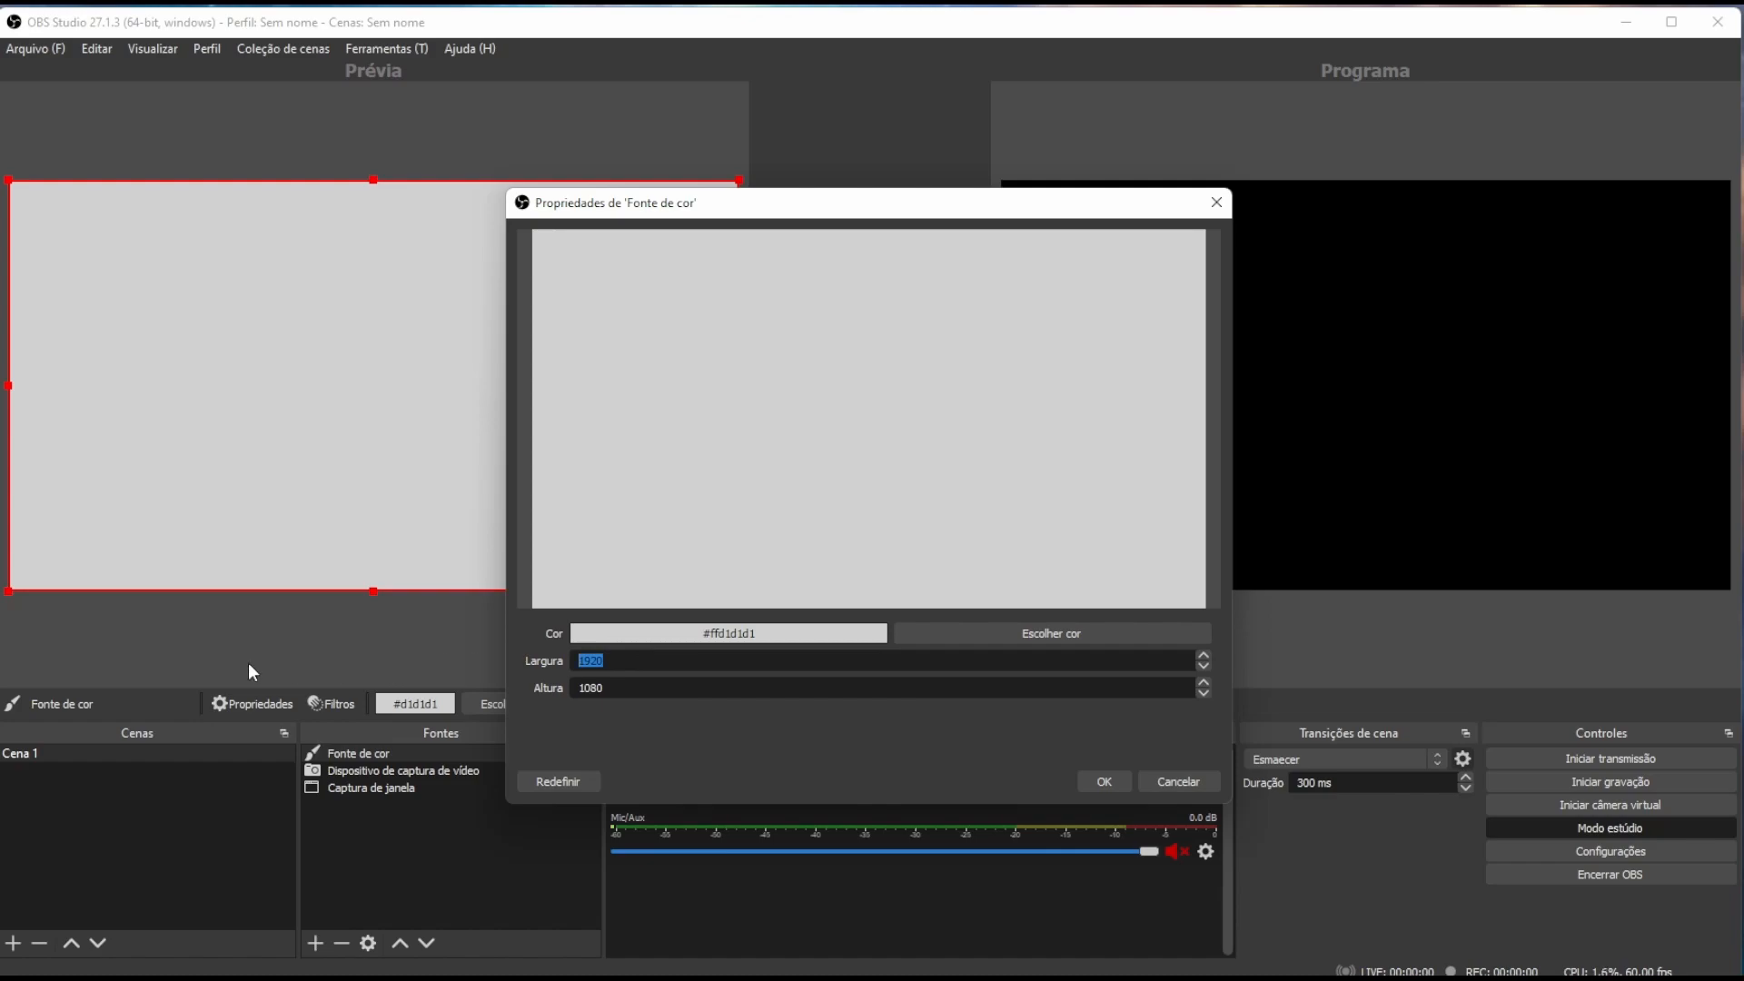
type("600")
key("Tab")
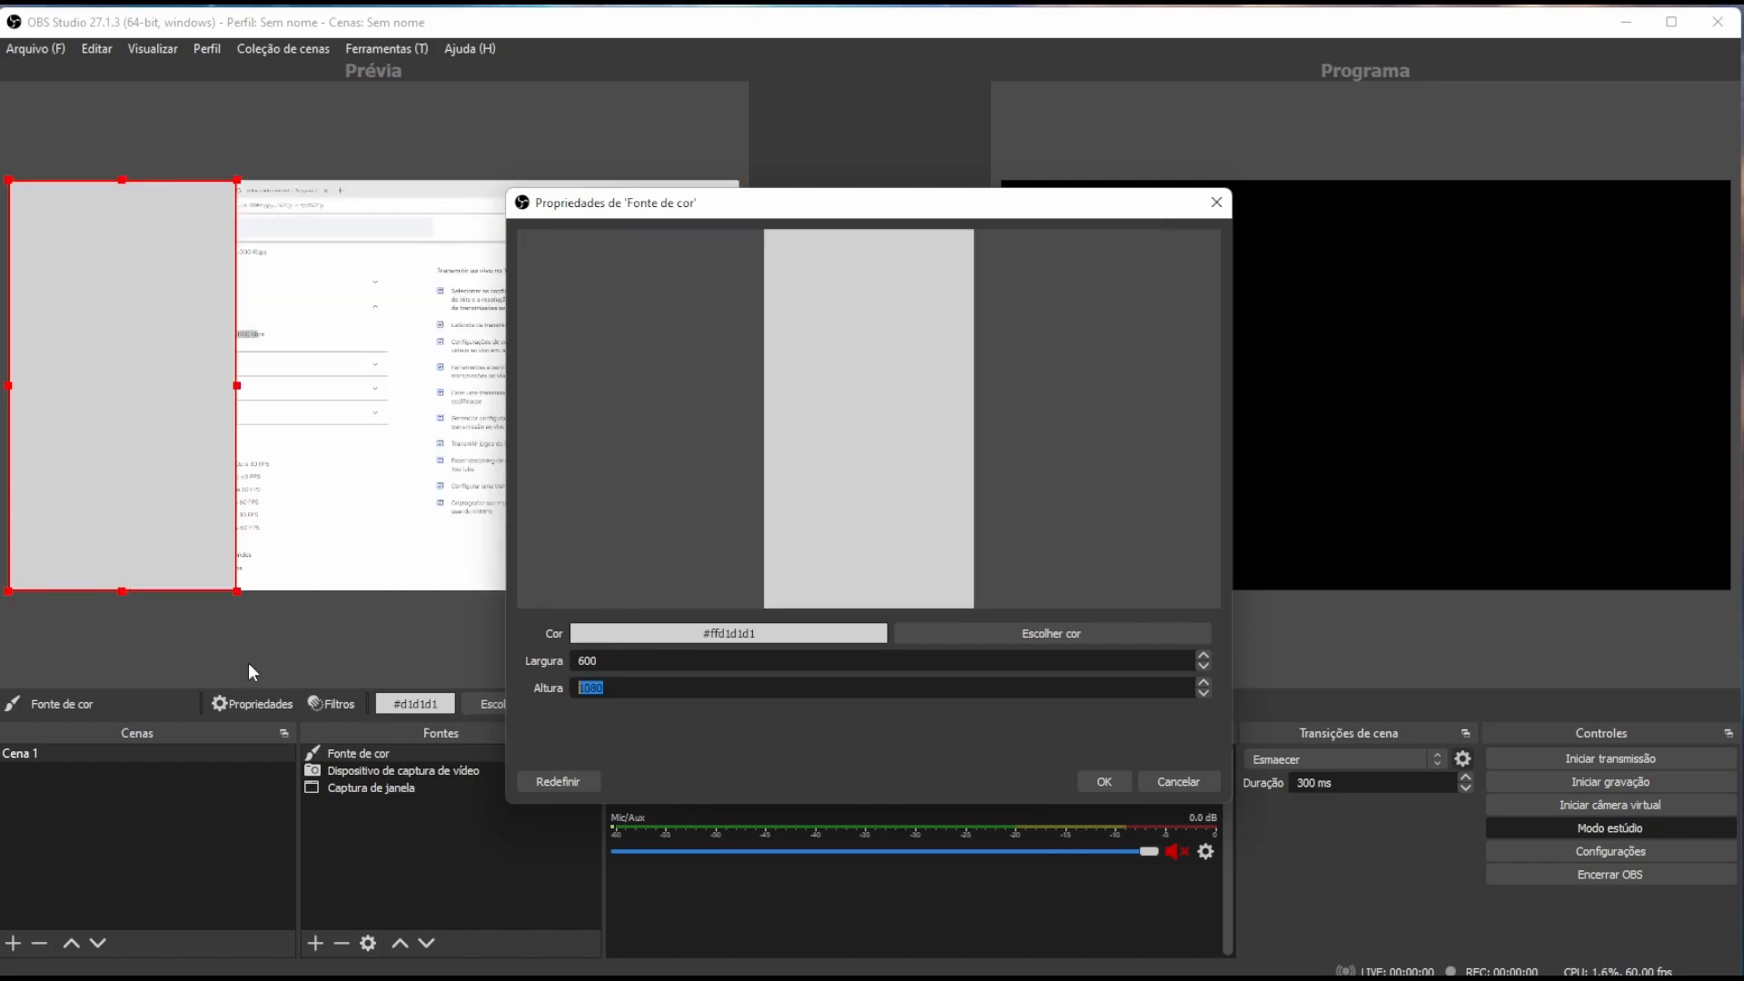
type("400")
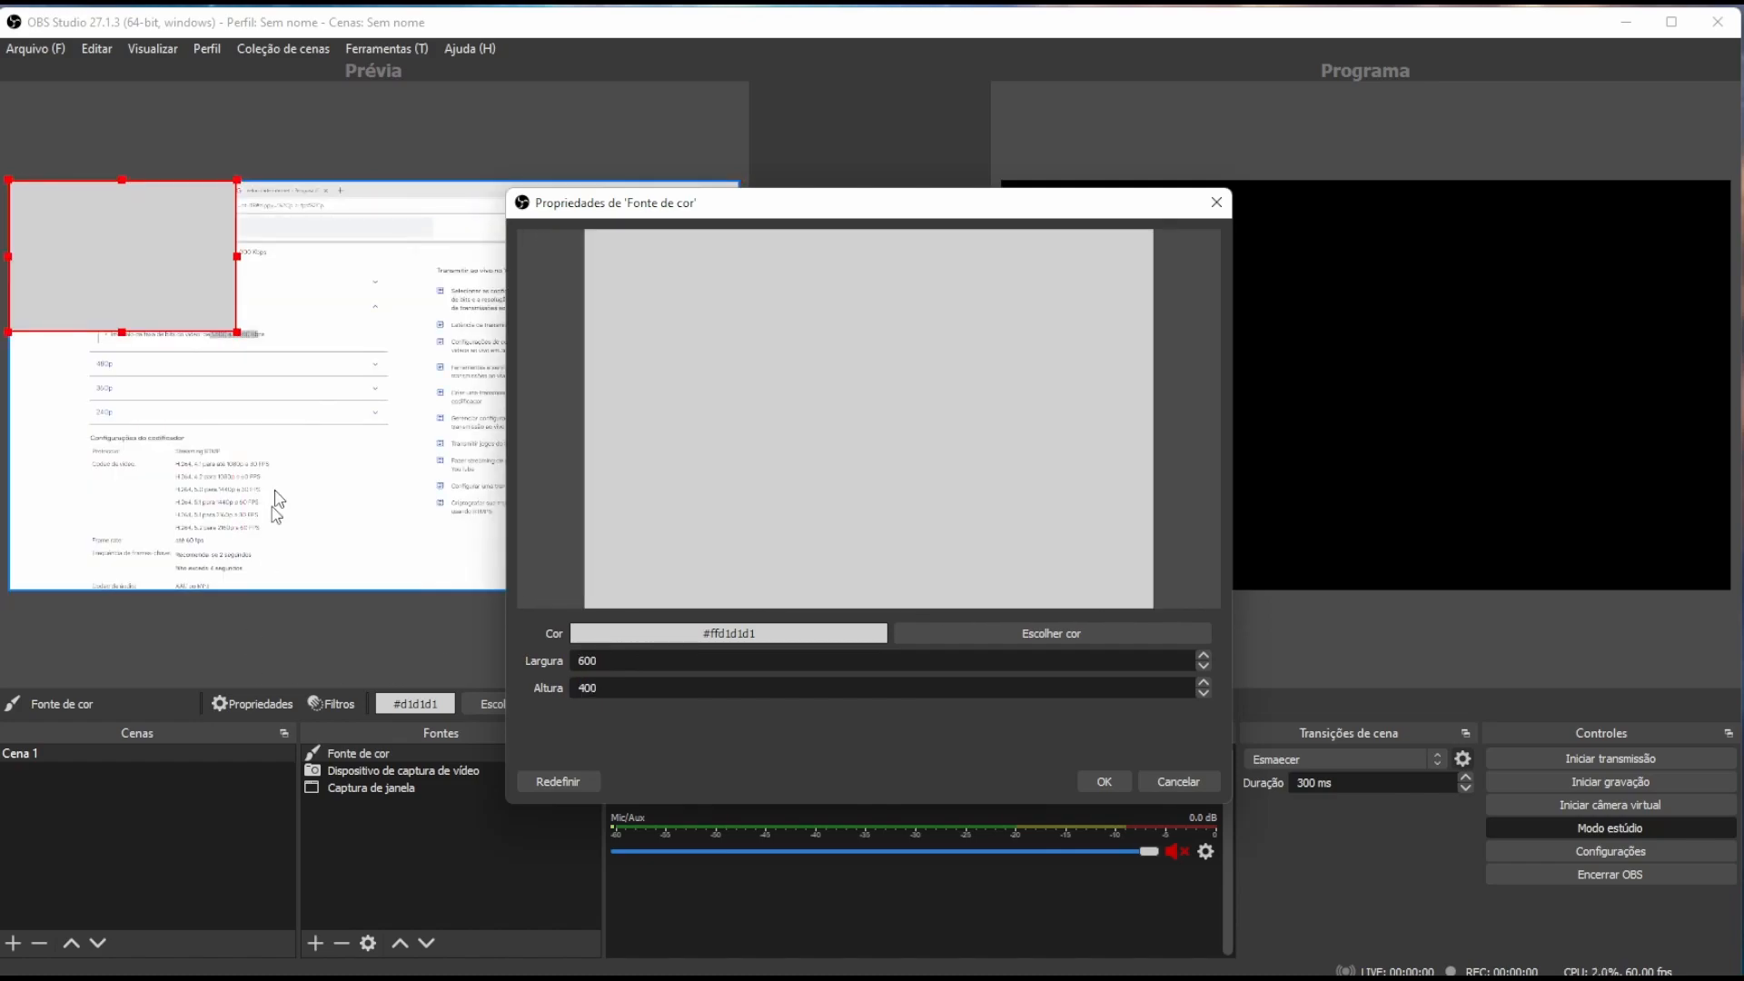
Set the colour source to dark blue #00007f and apply its properties.
left_click(1038, 634)
left_click(633, 368)
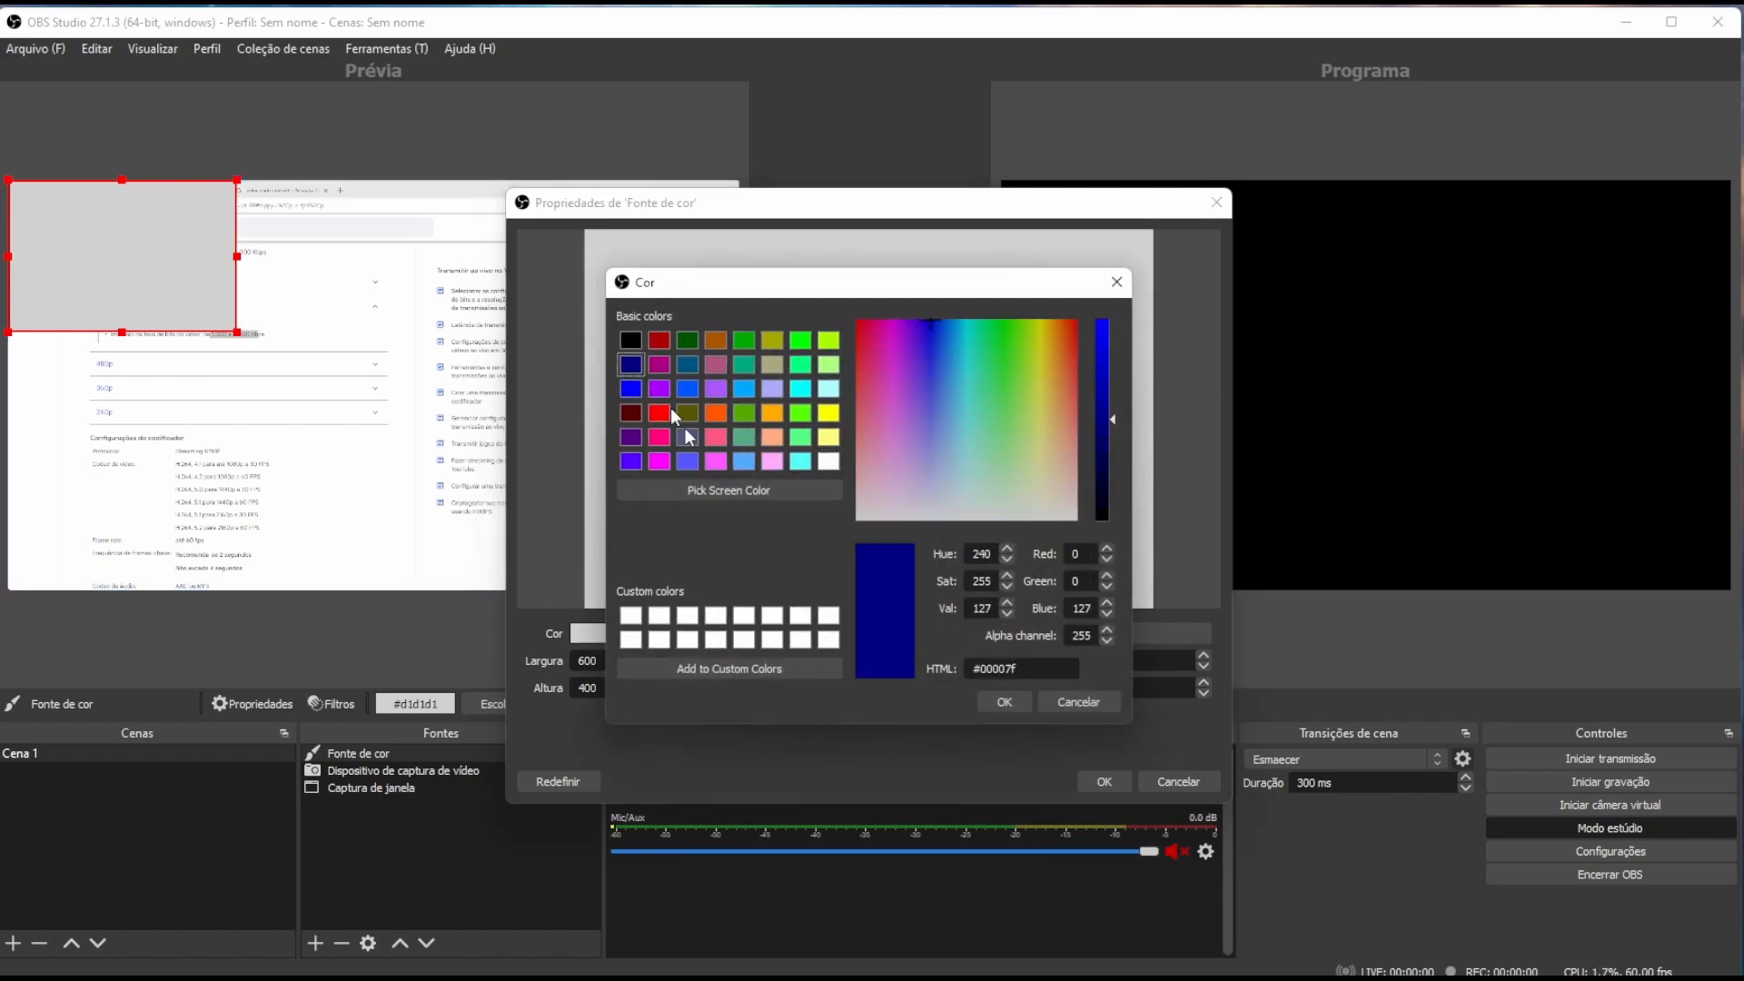
left_click(1004, 702)
left_click(1104, 781)
Move the blue rectangle over the webcam image in the lower-right corner and resize it to cover the image completely.
left_click_drag(176, 280, 624, 469)
left_click_drag(495, 541, 440, 578)
left_click_drag(443, 485, 473, 487)
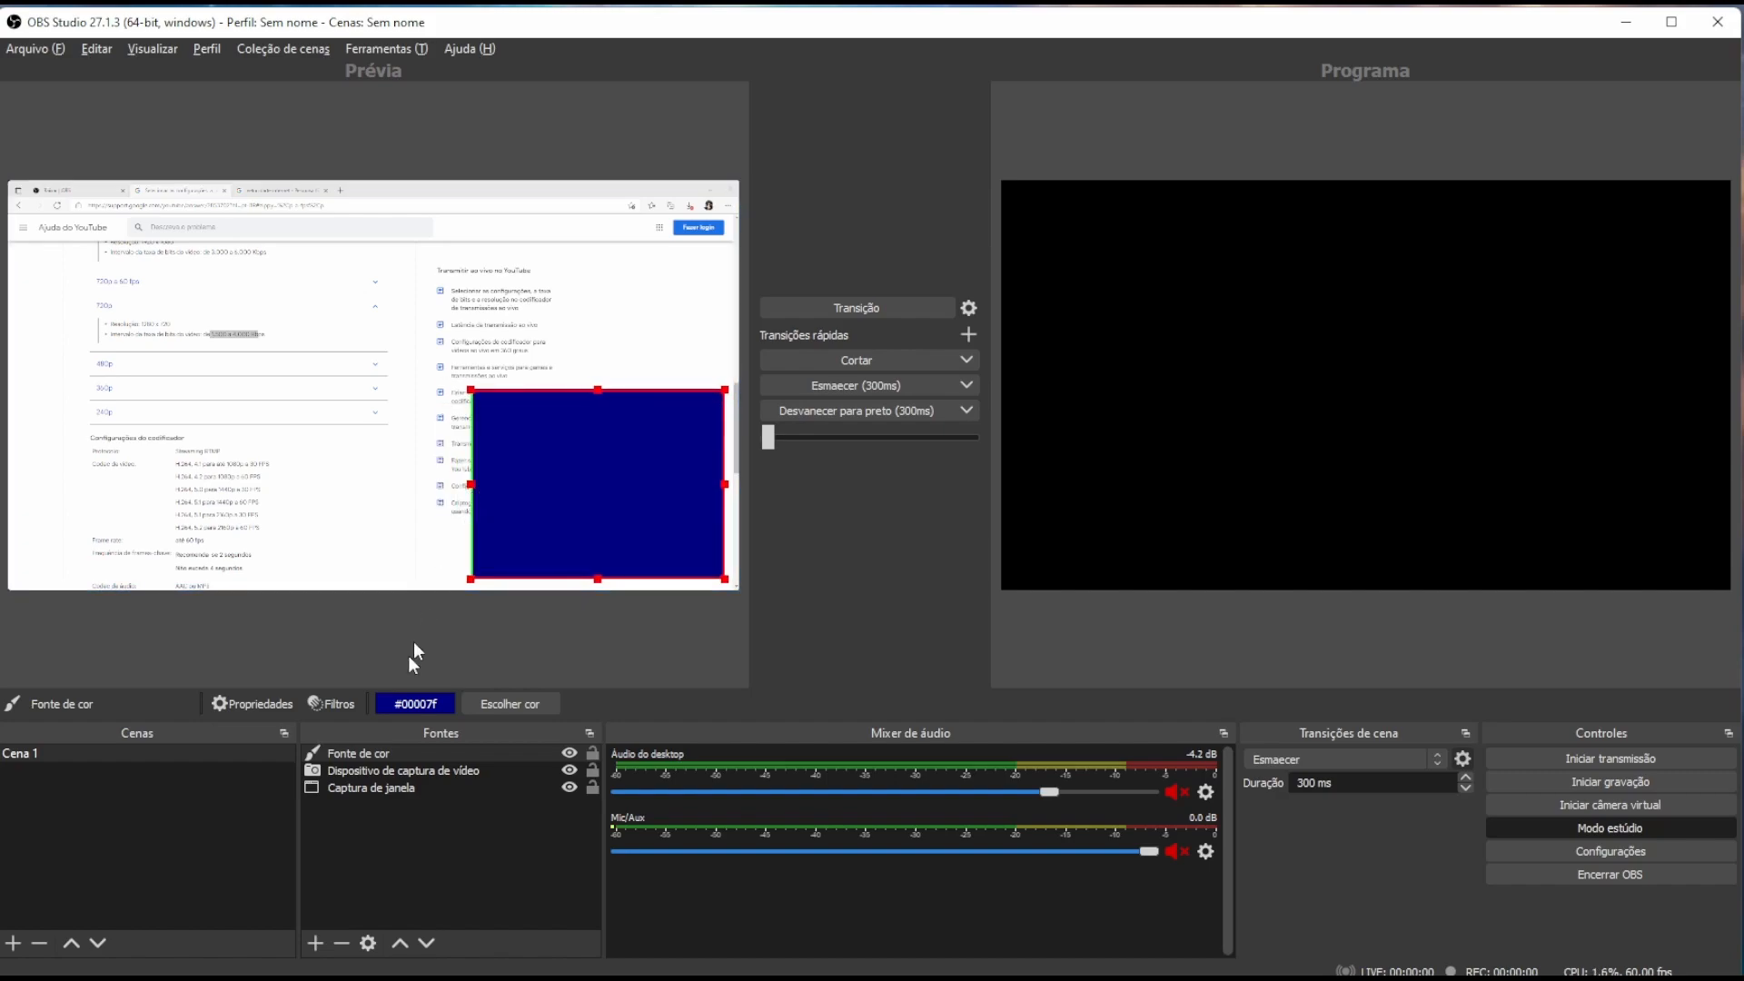
Place the colour source beneath the webcam and crop its excess so it forms a thin blue border around the image.
left_click_drag(367, 771, 367, 763)
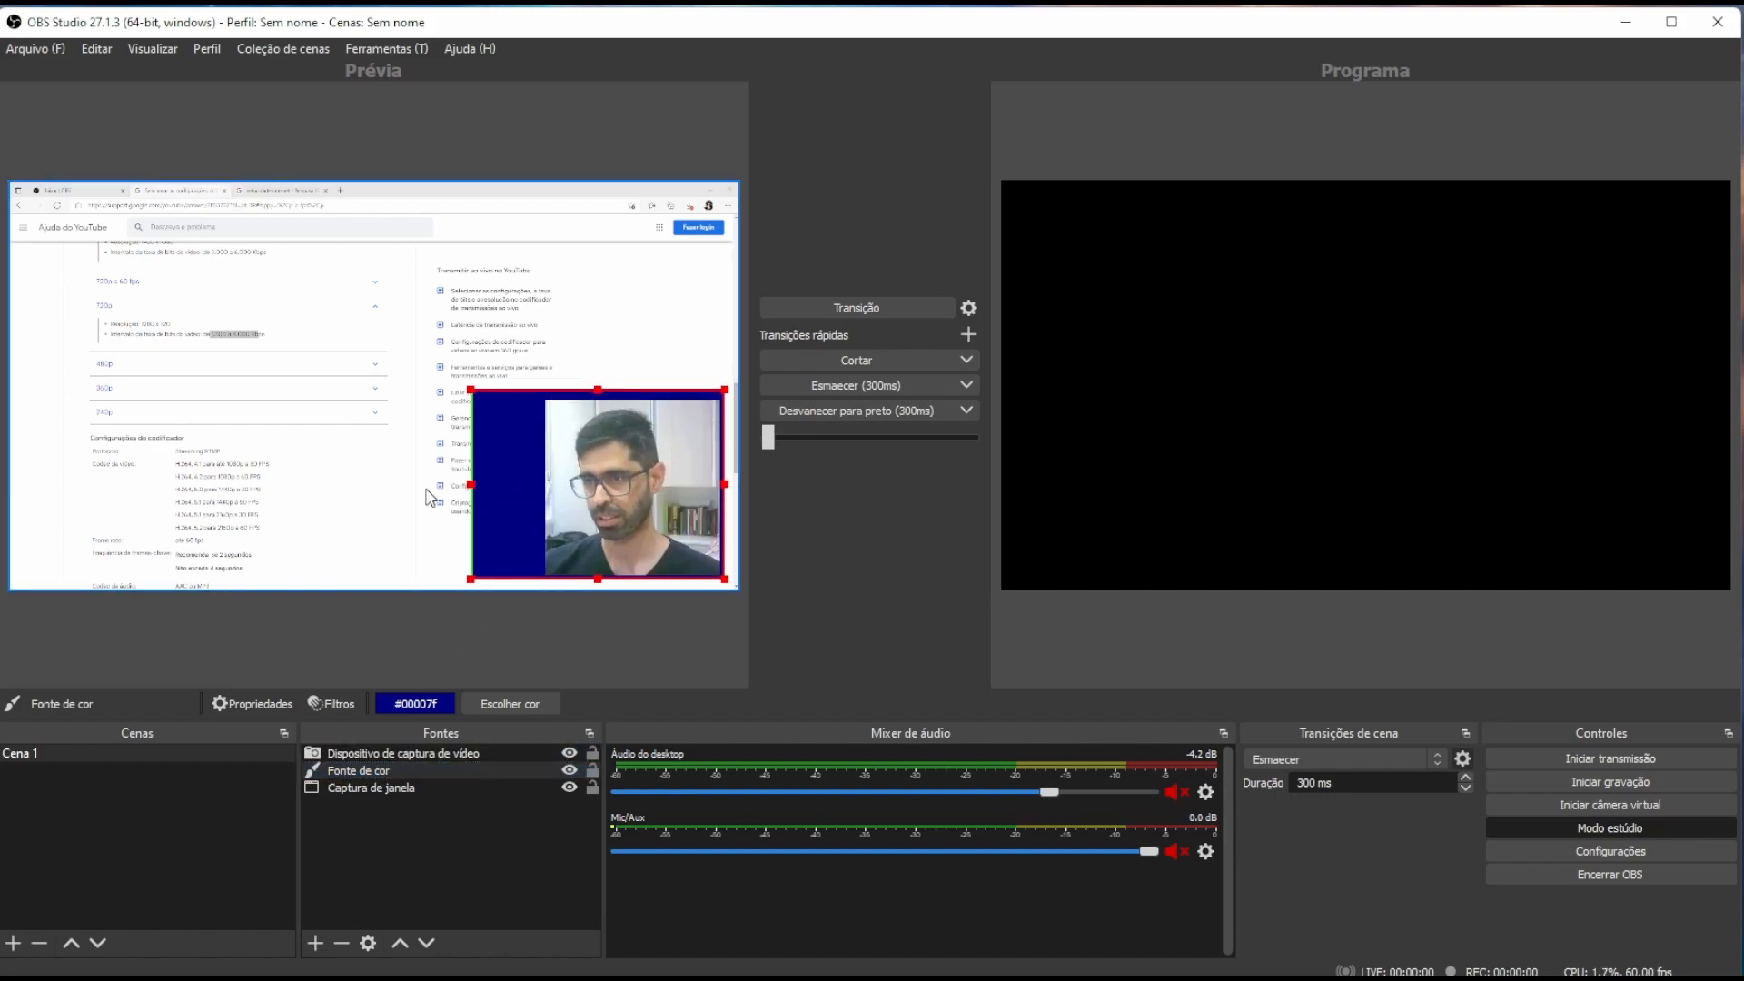
key("alt")
left_click_drag(472, 484, 538, 484)
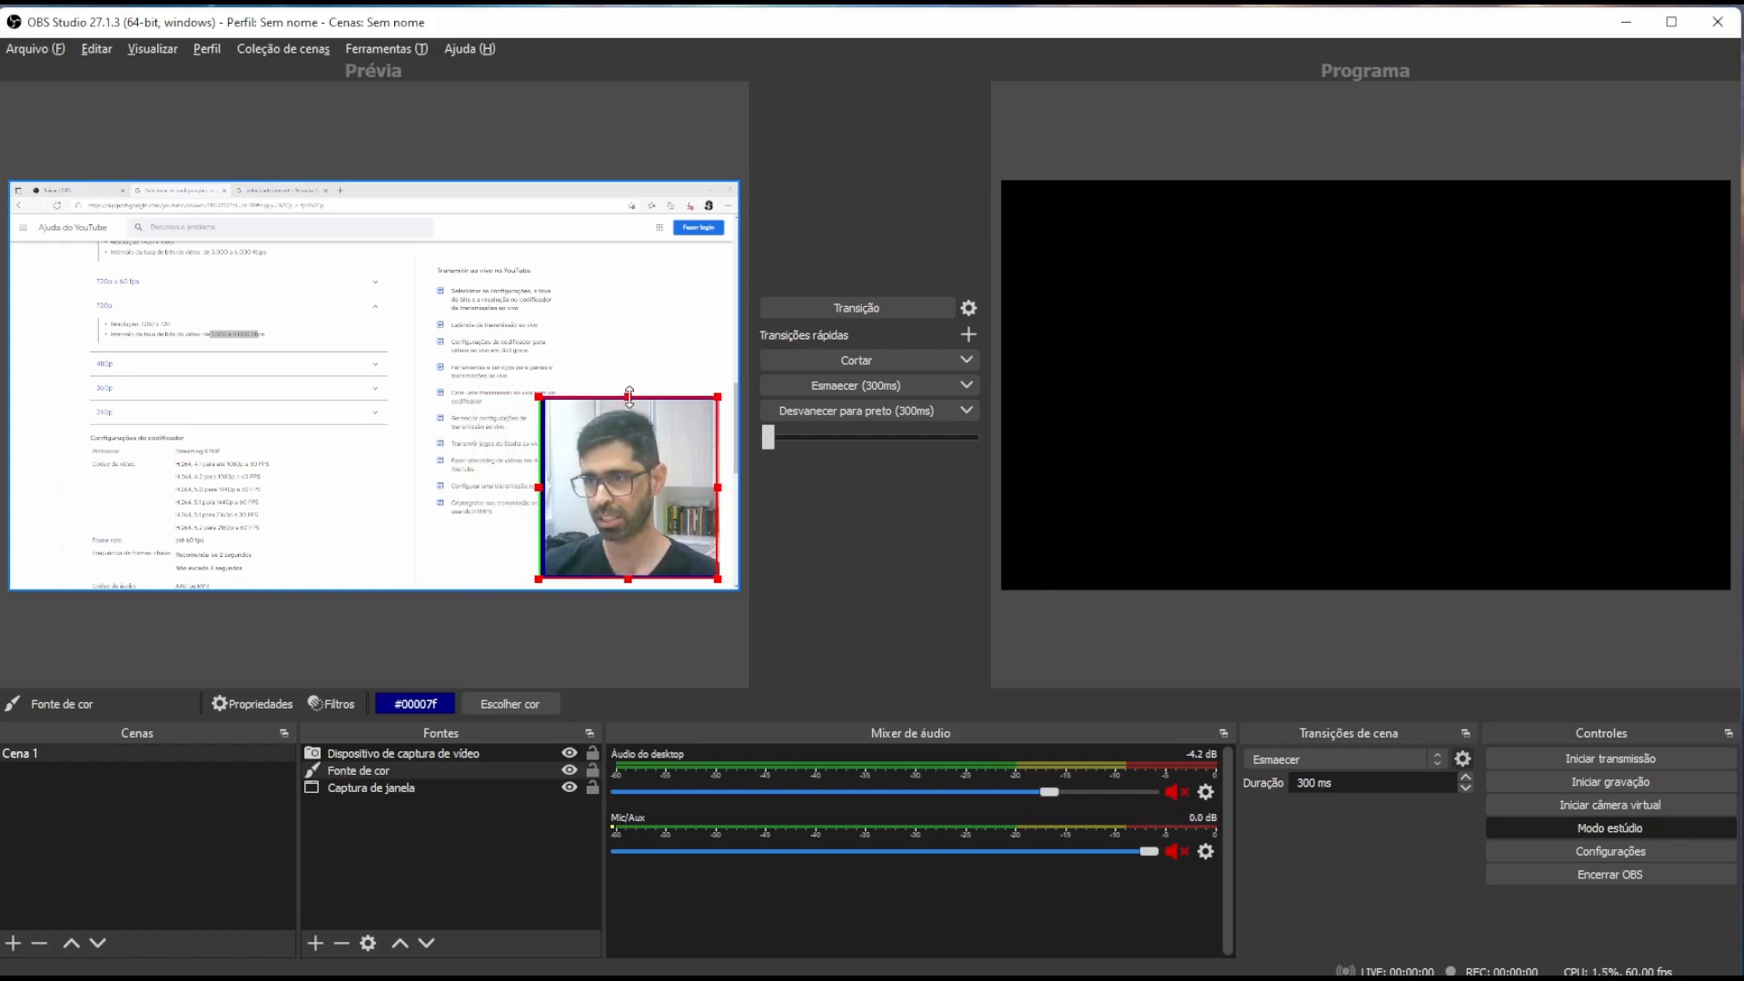
Group the webcam and colour sources, shrink the group and place it in the canvas's lower-right corner.
left_click(369, 753)
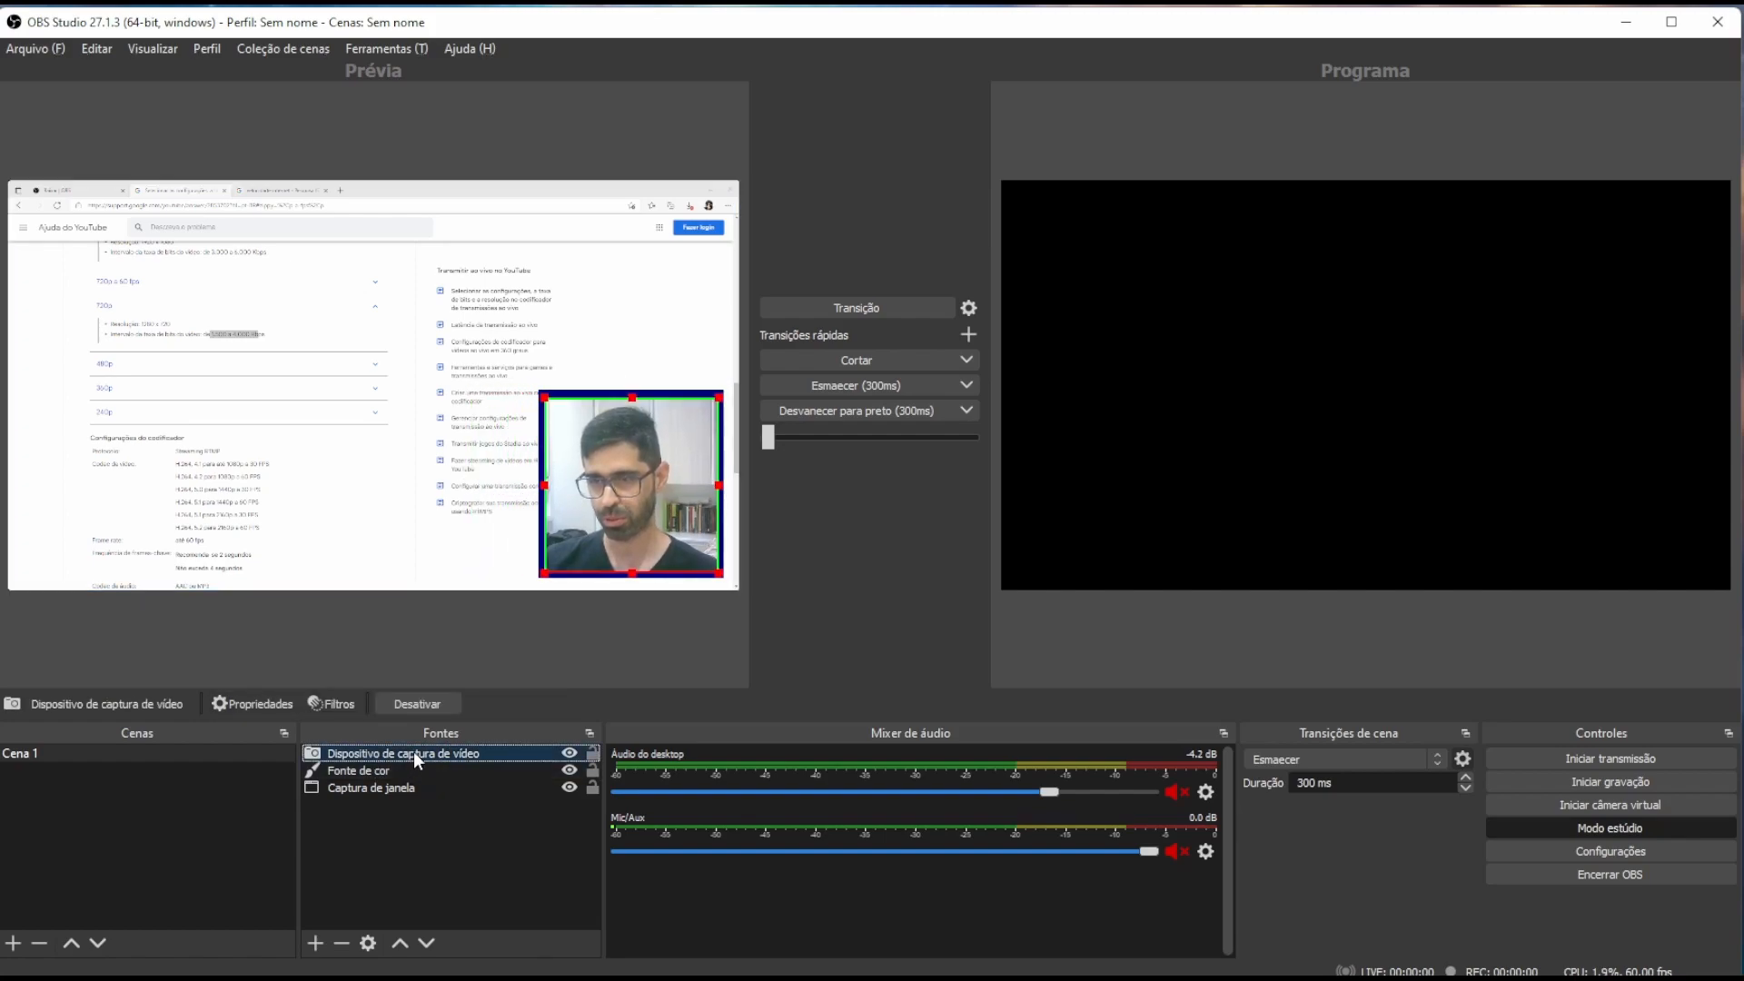
left_click(373, 768, "ctrl")
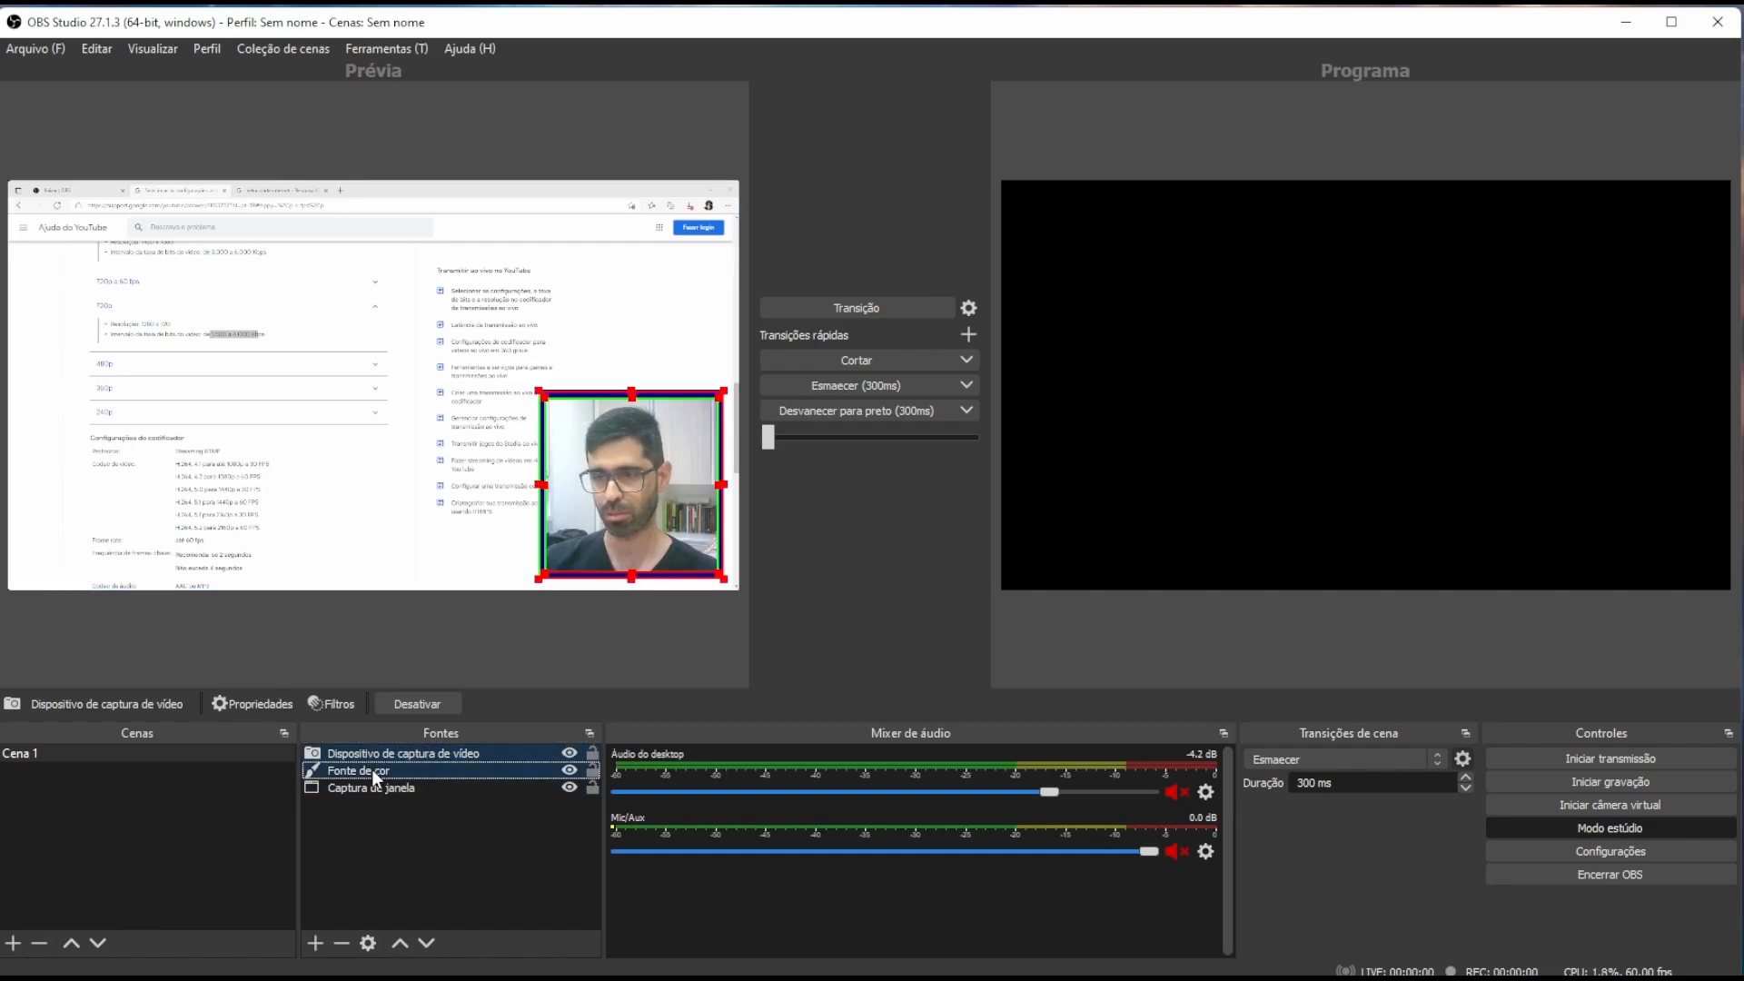
right_click(356, 754)
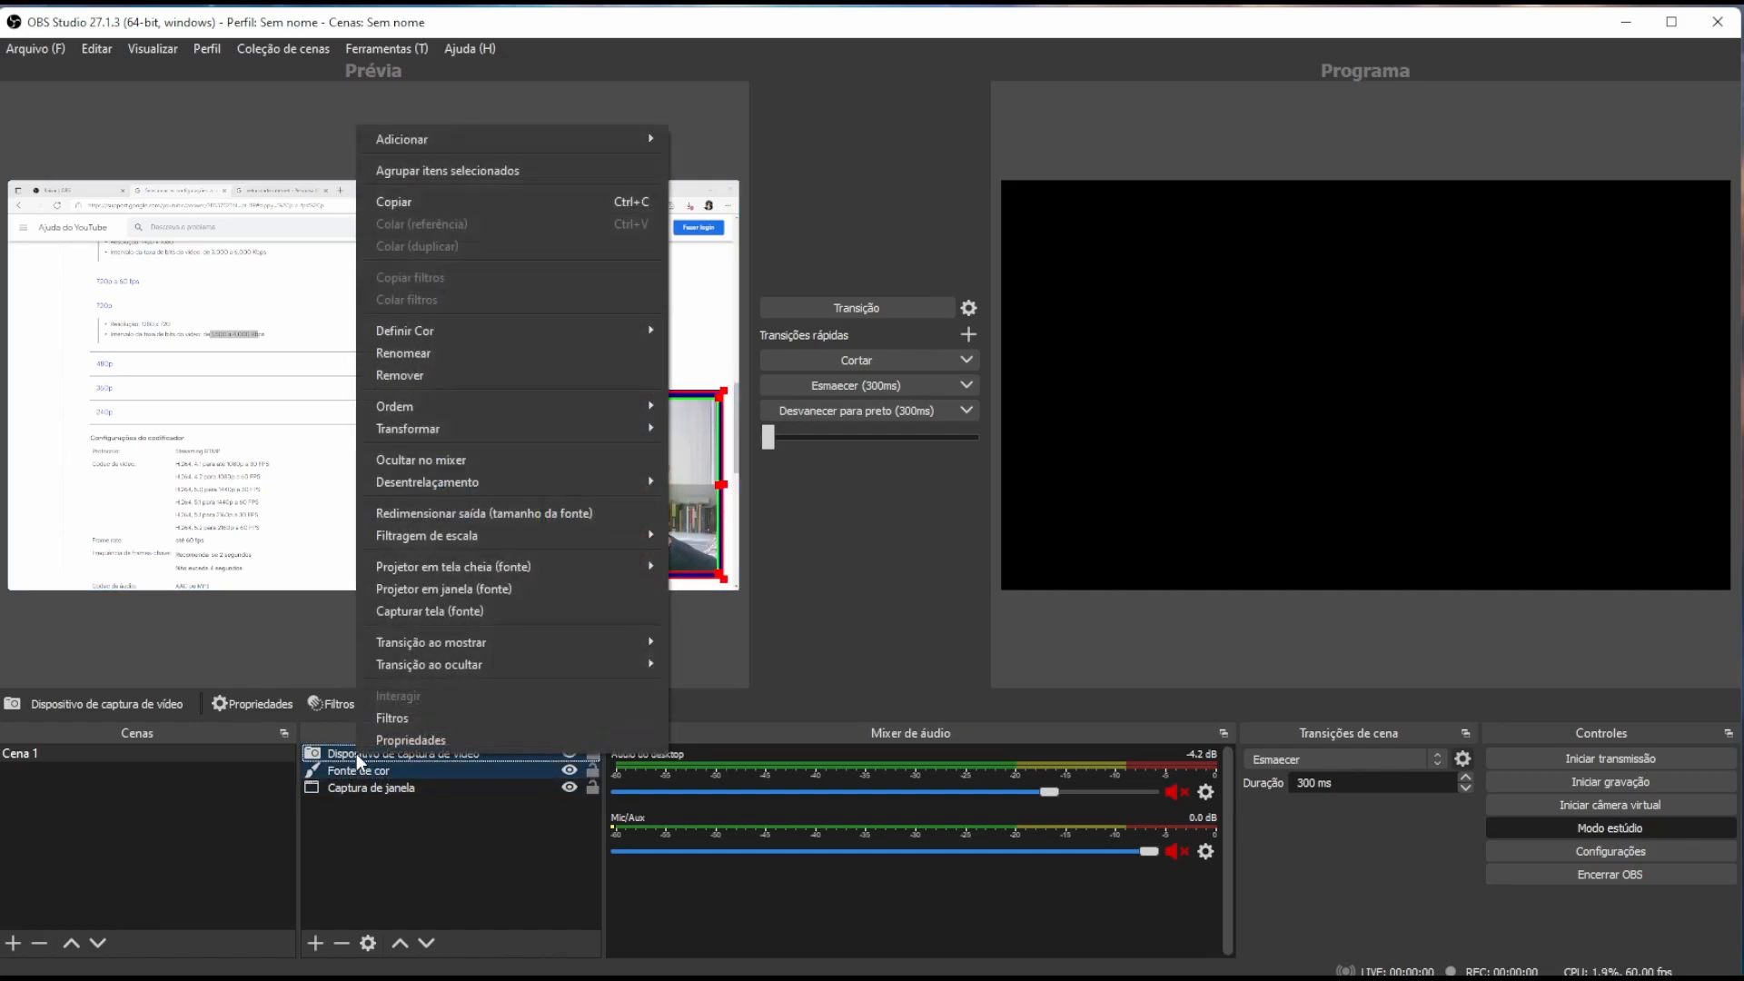
left_click(428, 167)
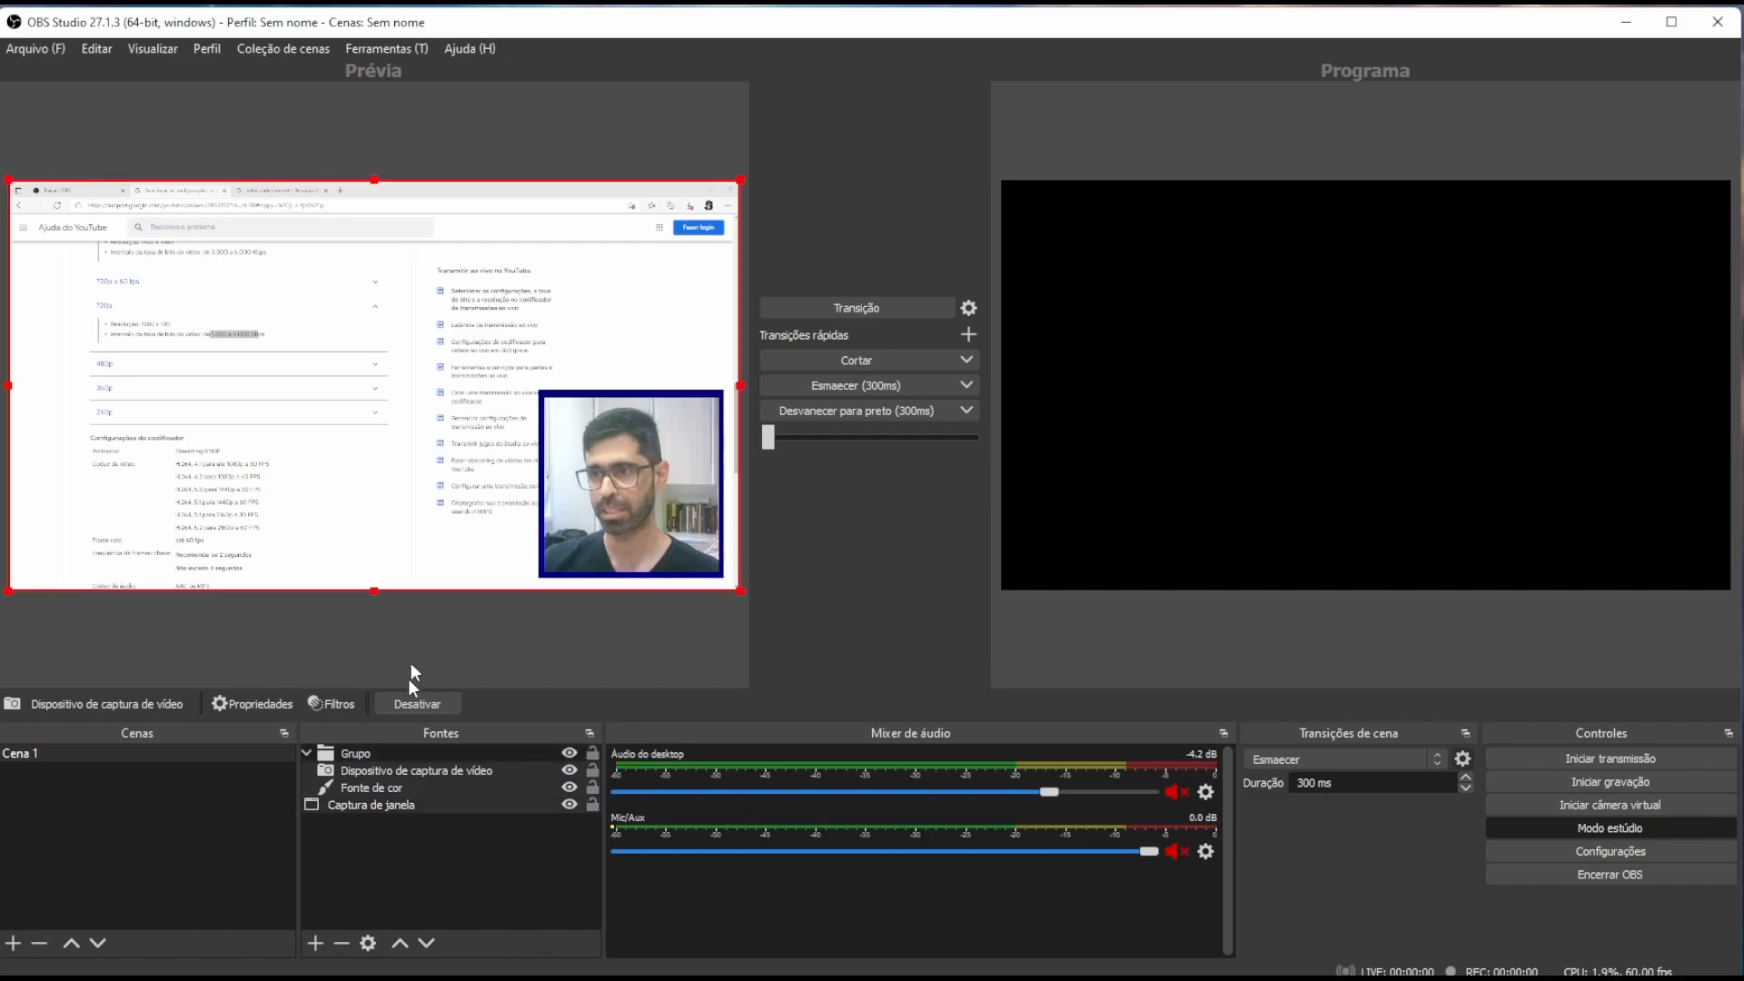
mouse_move(629, 522)
left_mouse_down()
mouse_move(344, 422)
mouse_move(619, 499)
left_mouse_up()
left_click_drag(523, 365, 621, 502)
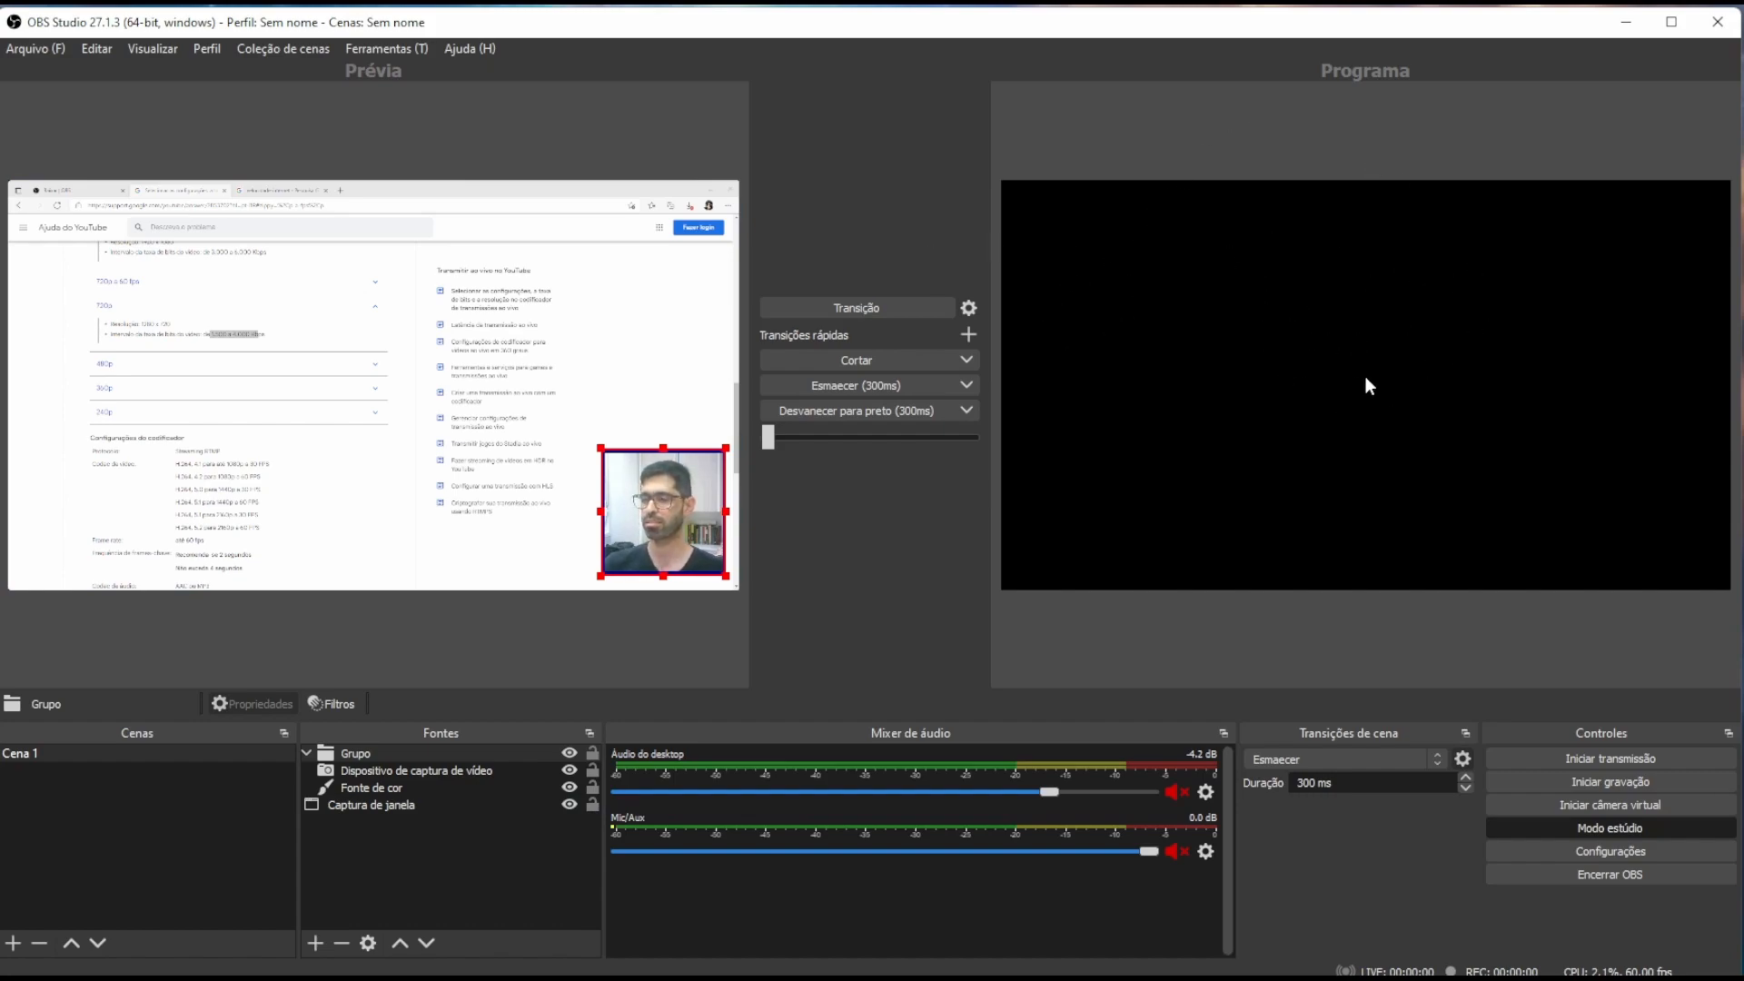
Transition Cena 1 to the program output and create a new scene named Cena 2.
left_click(102, 752)
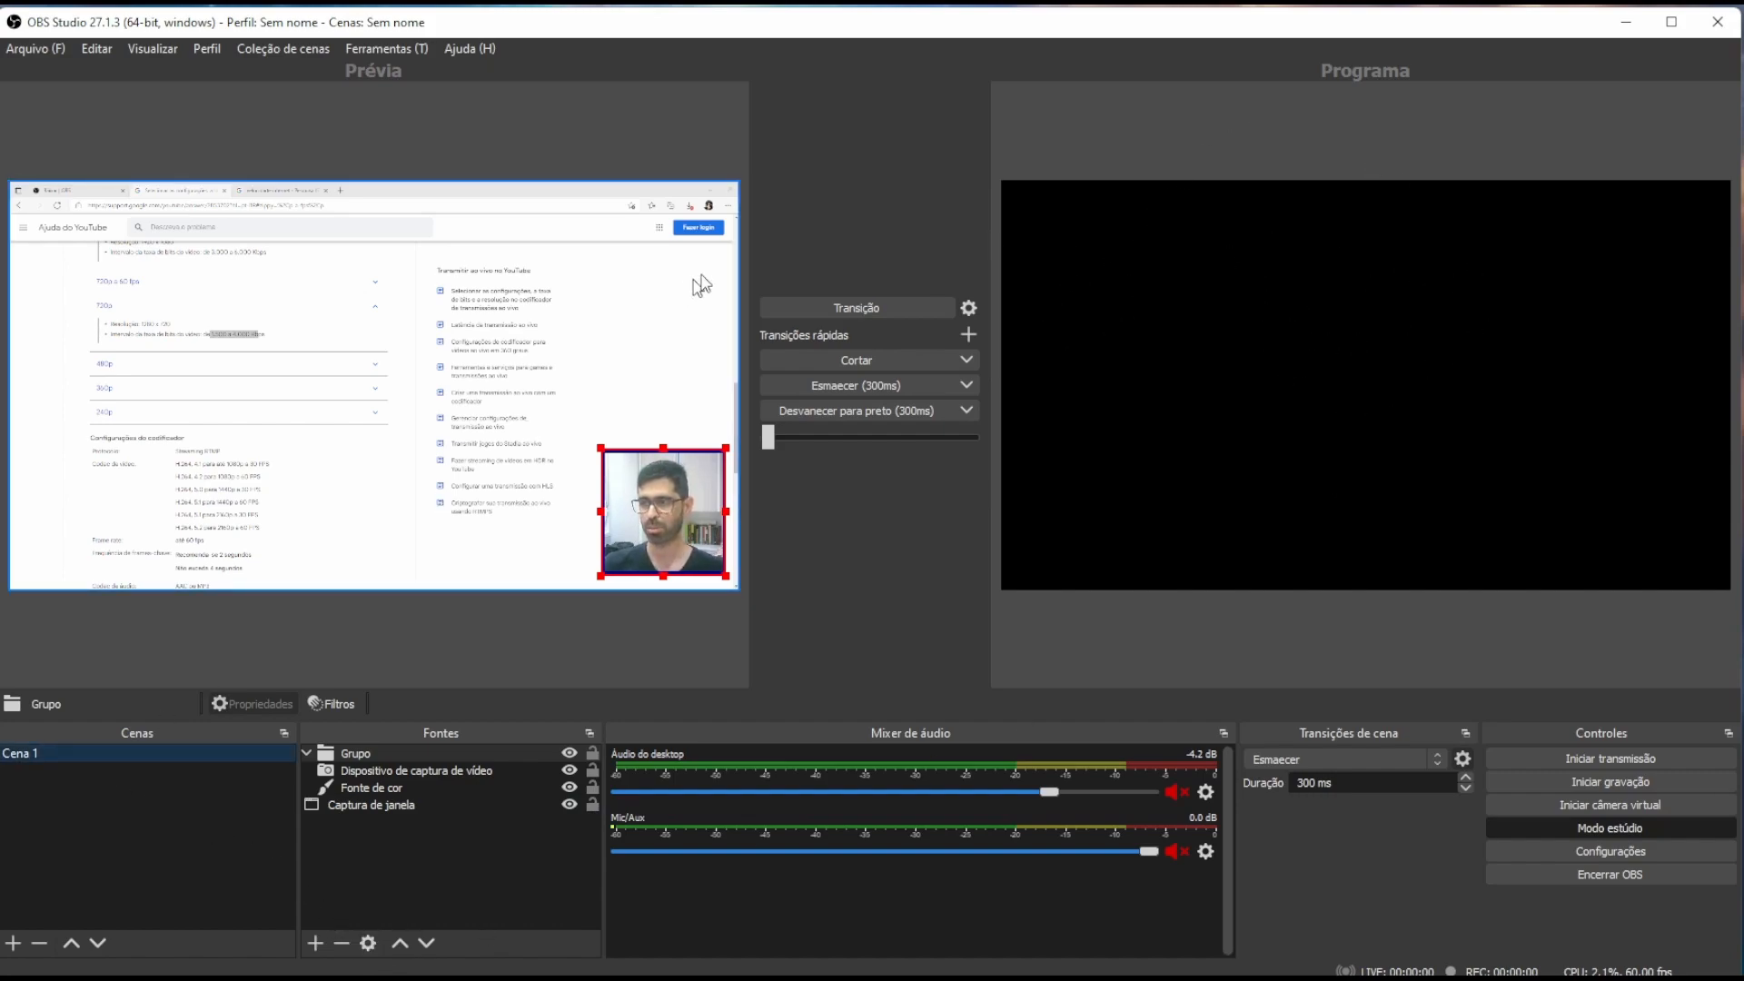
left_click(865, 307)
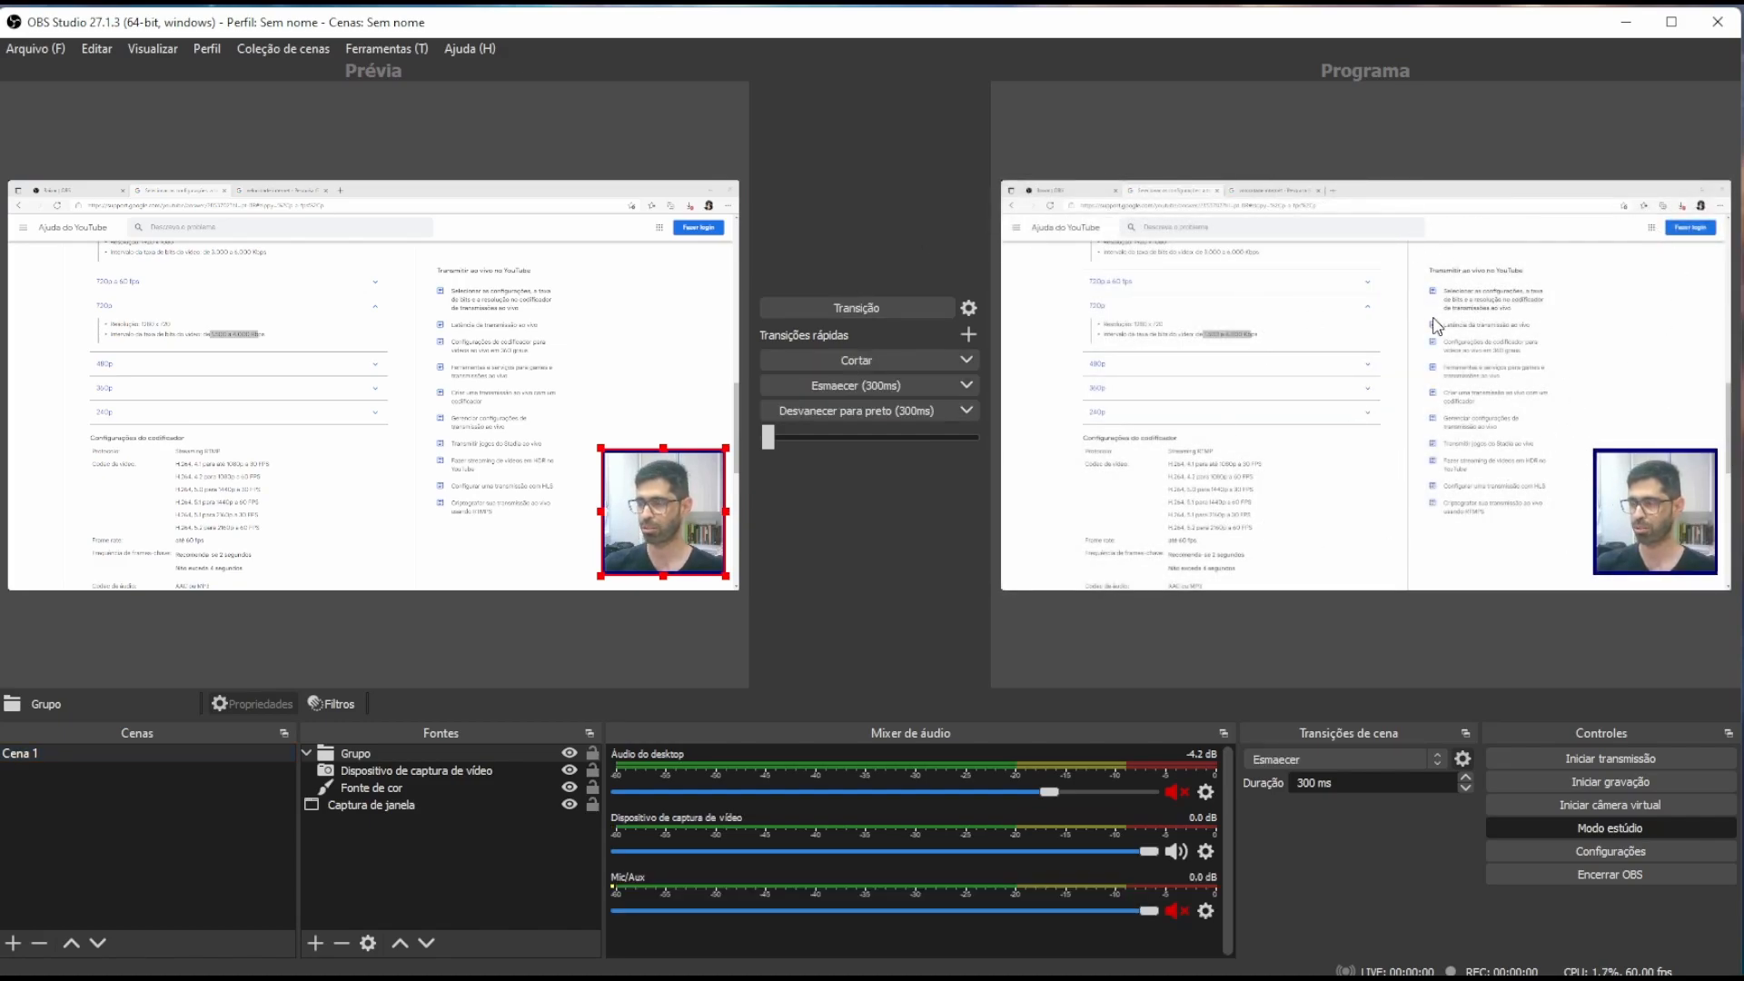
left_click(13, 943)
left_click(837, 538)
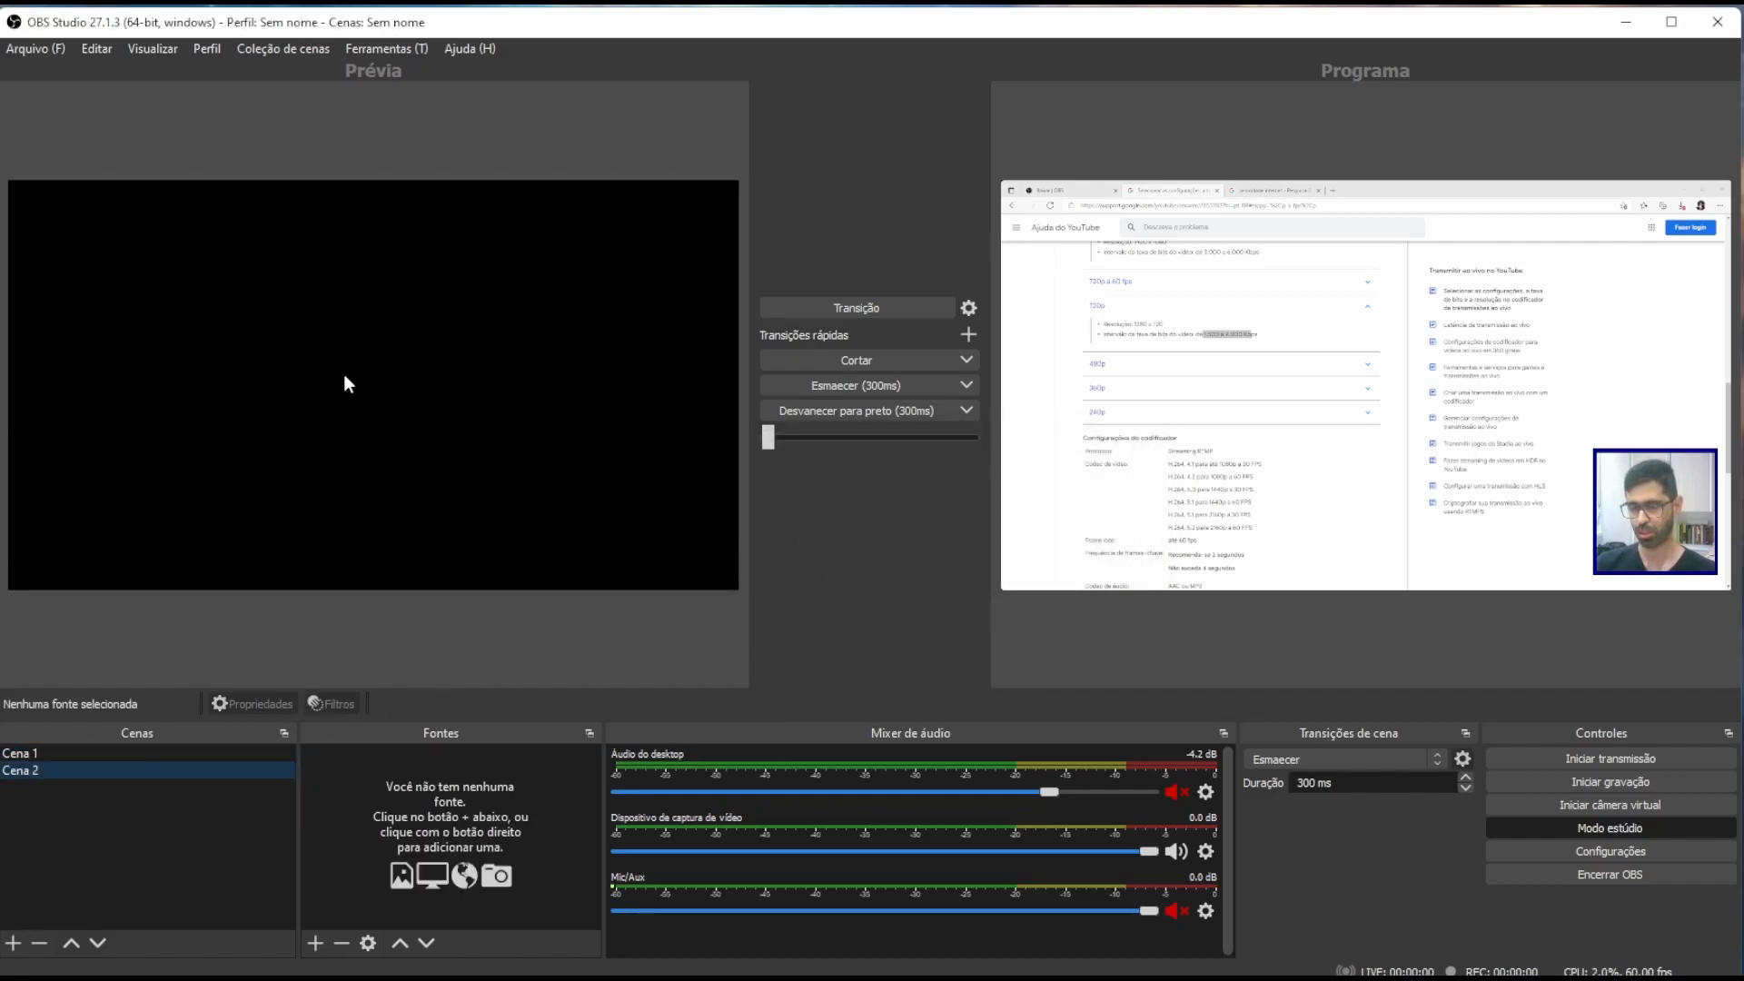
Add a new Imagem source to Cena 2 using 2ee55d8eee4e738f7a94758b405f272fceb6f1d6.jpg from the Anime folder.
left_click(315, 943)
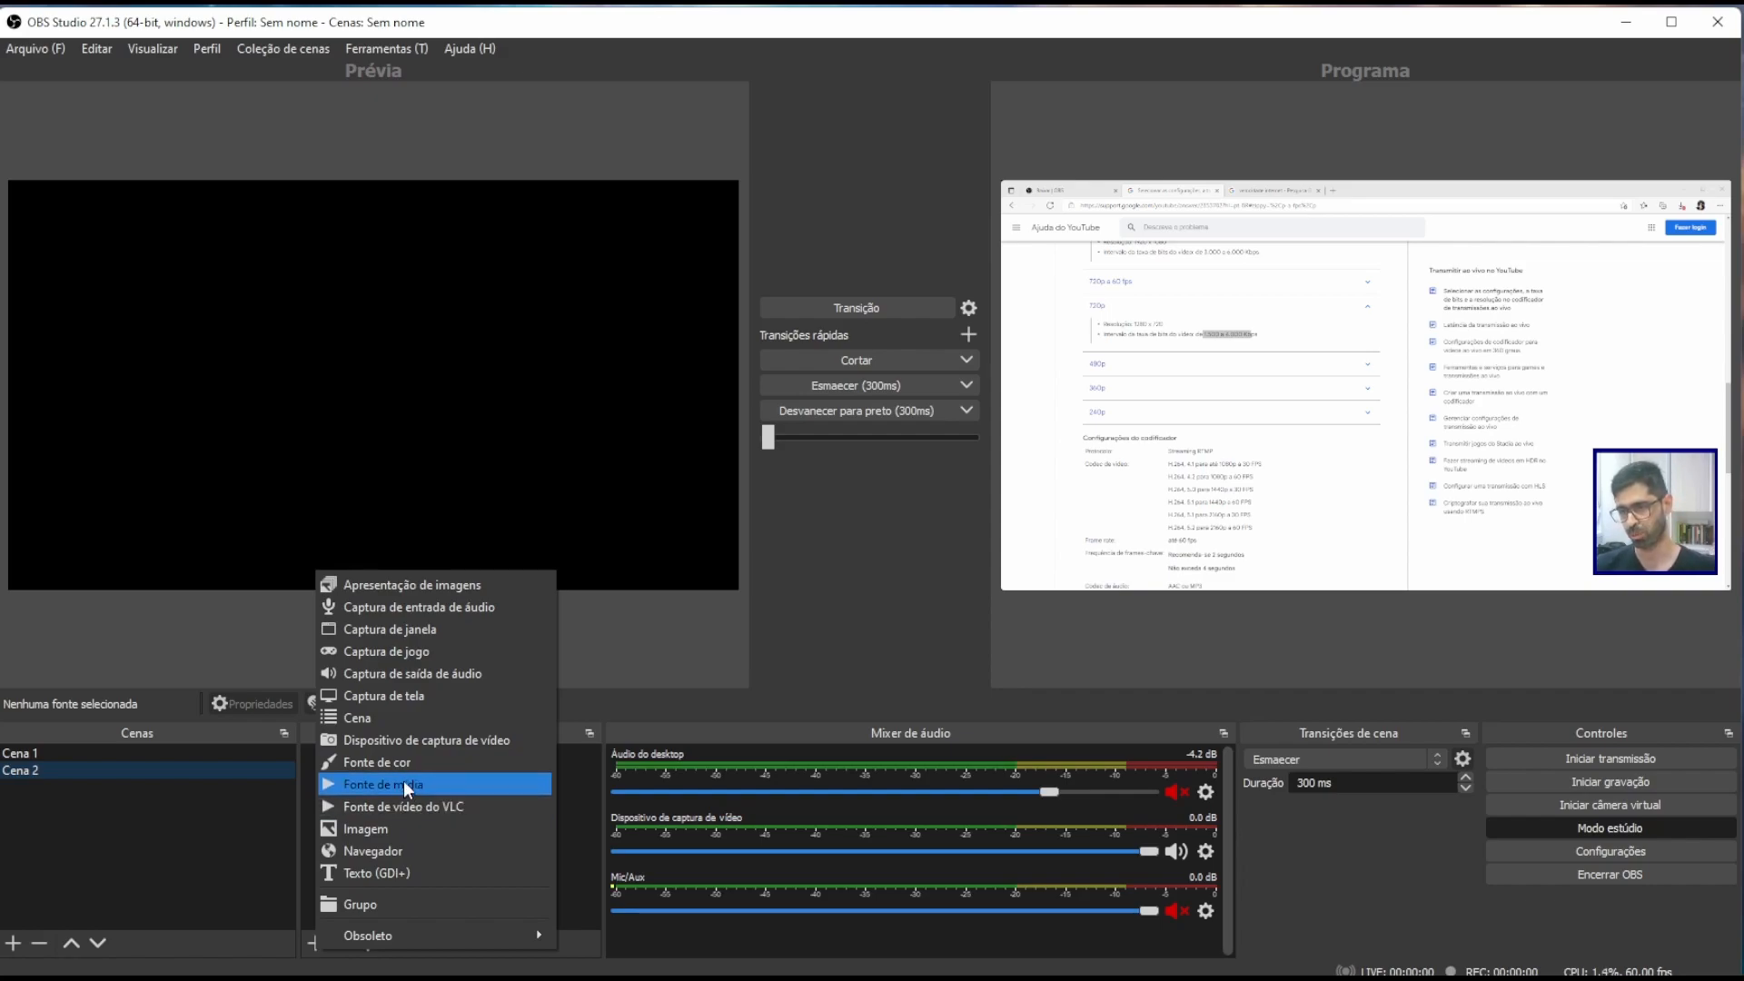
left_click(393, 831)
left_click(925, 652)
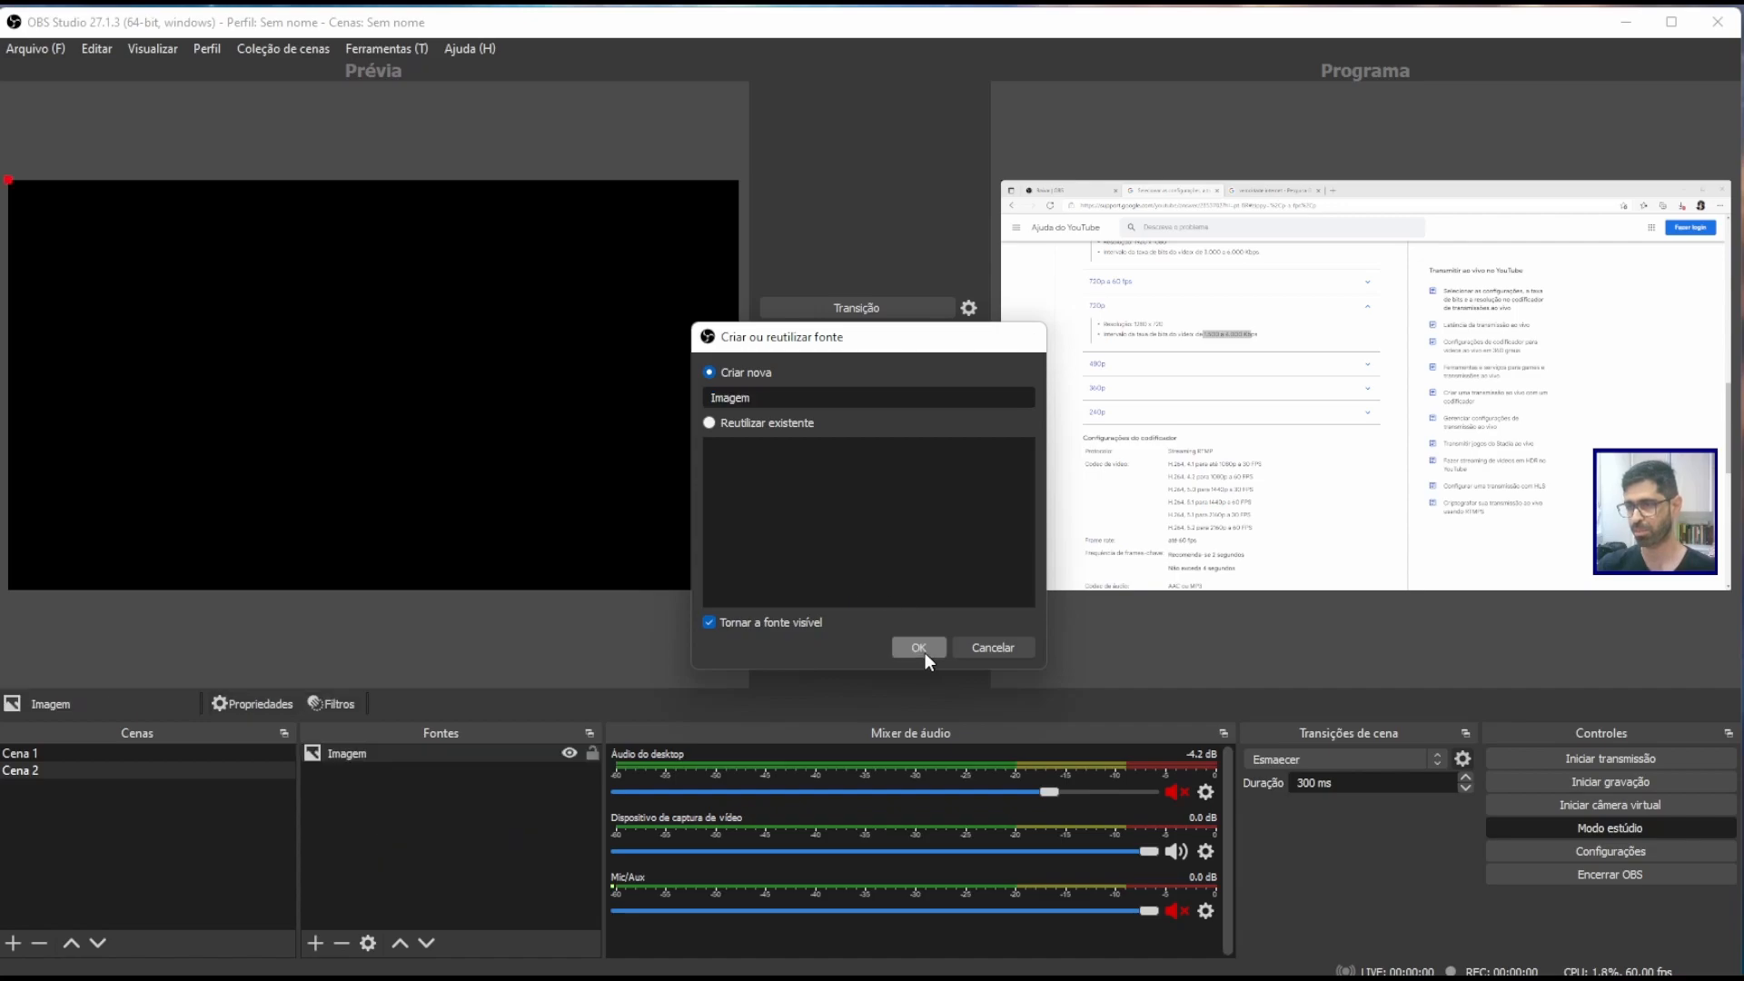
left_click(1169, 632)
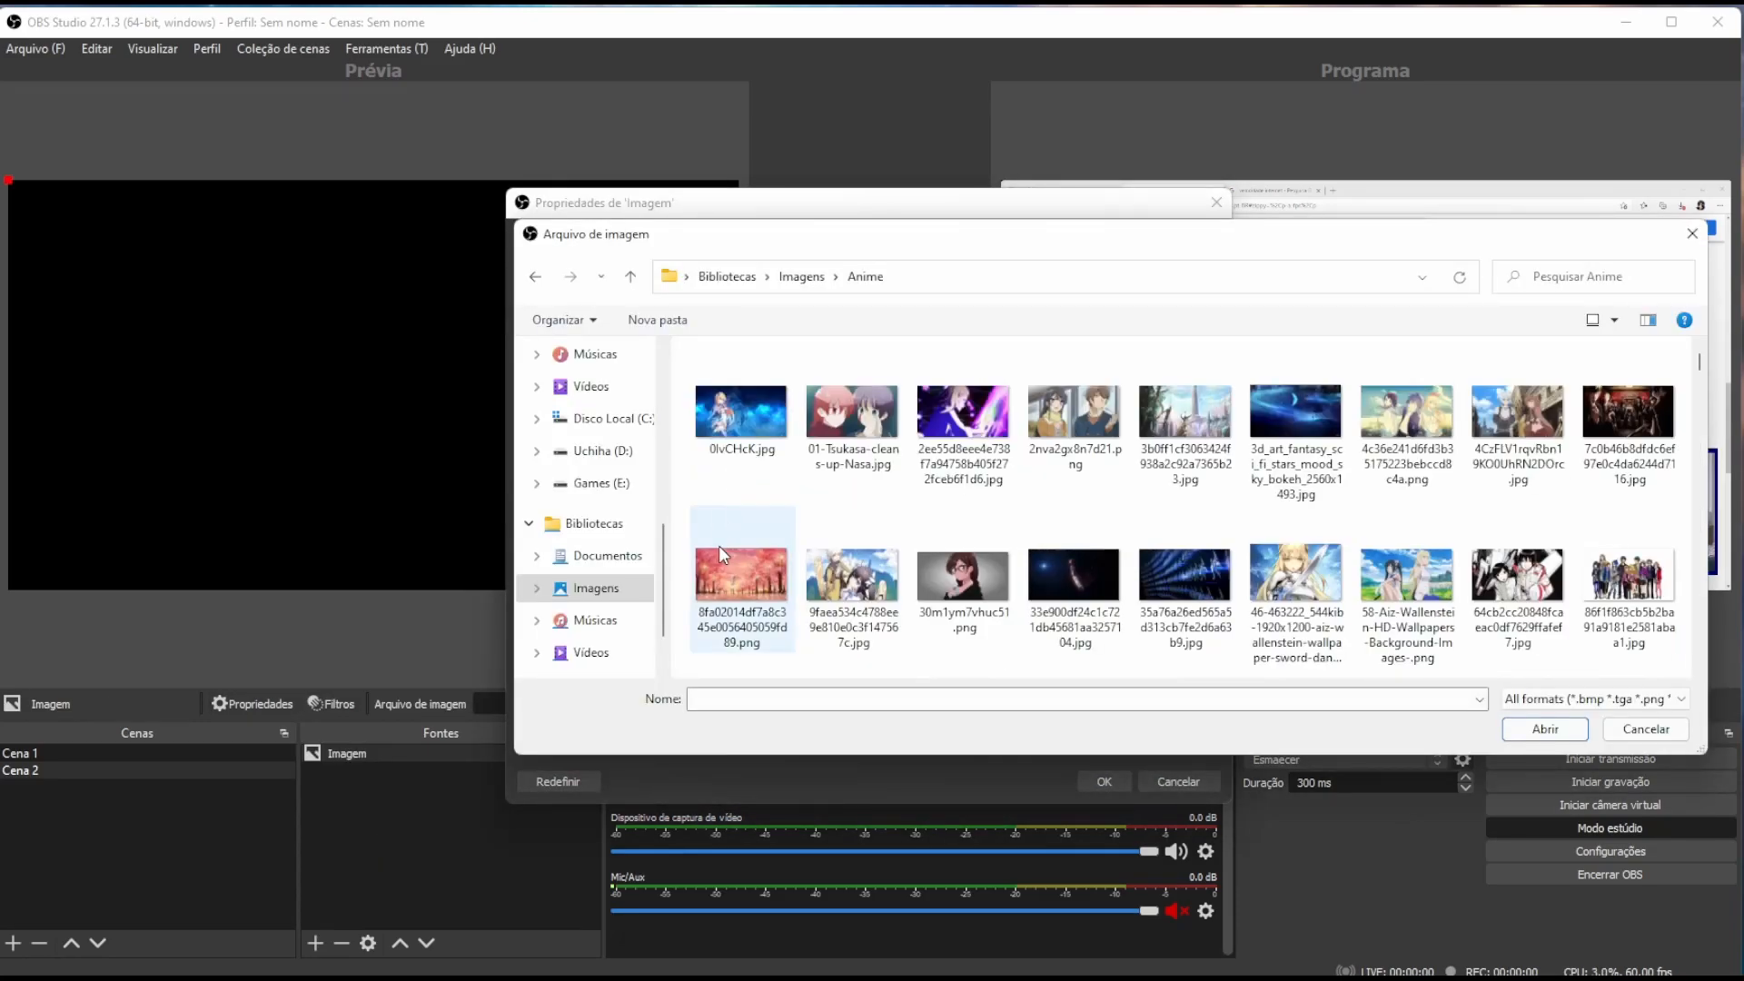
scroll(887, 520, "down", 3)
scroll(954, 459, "up", 3)
double_click(963, 445)
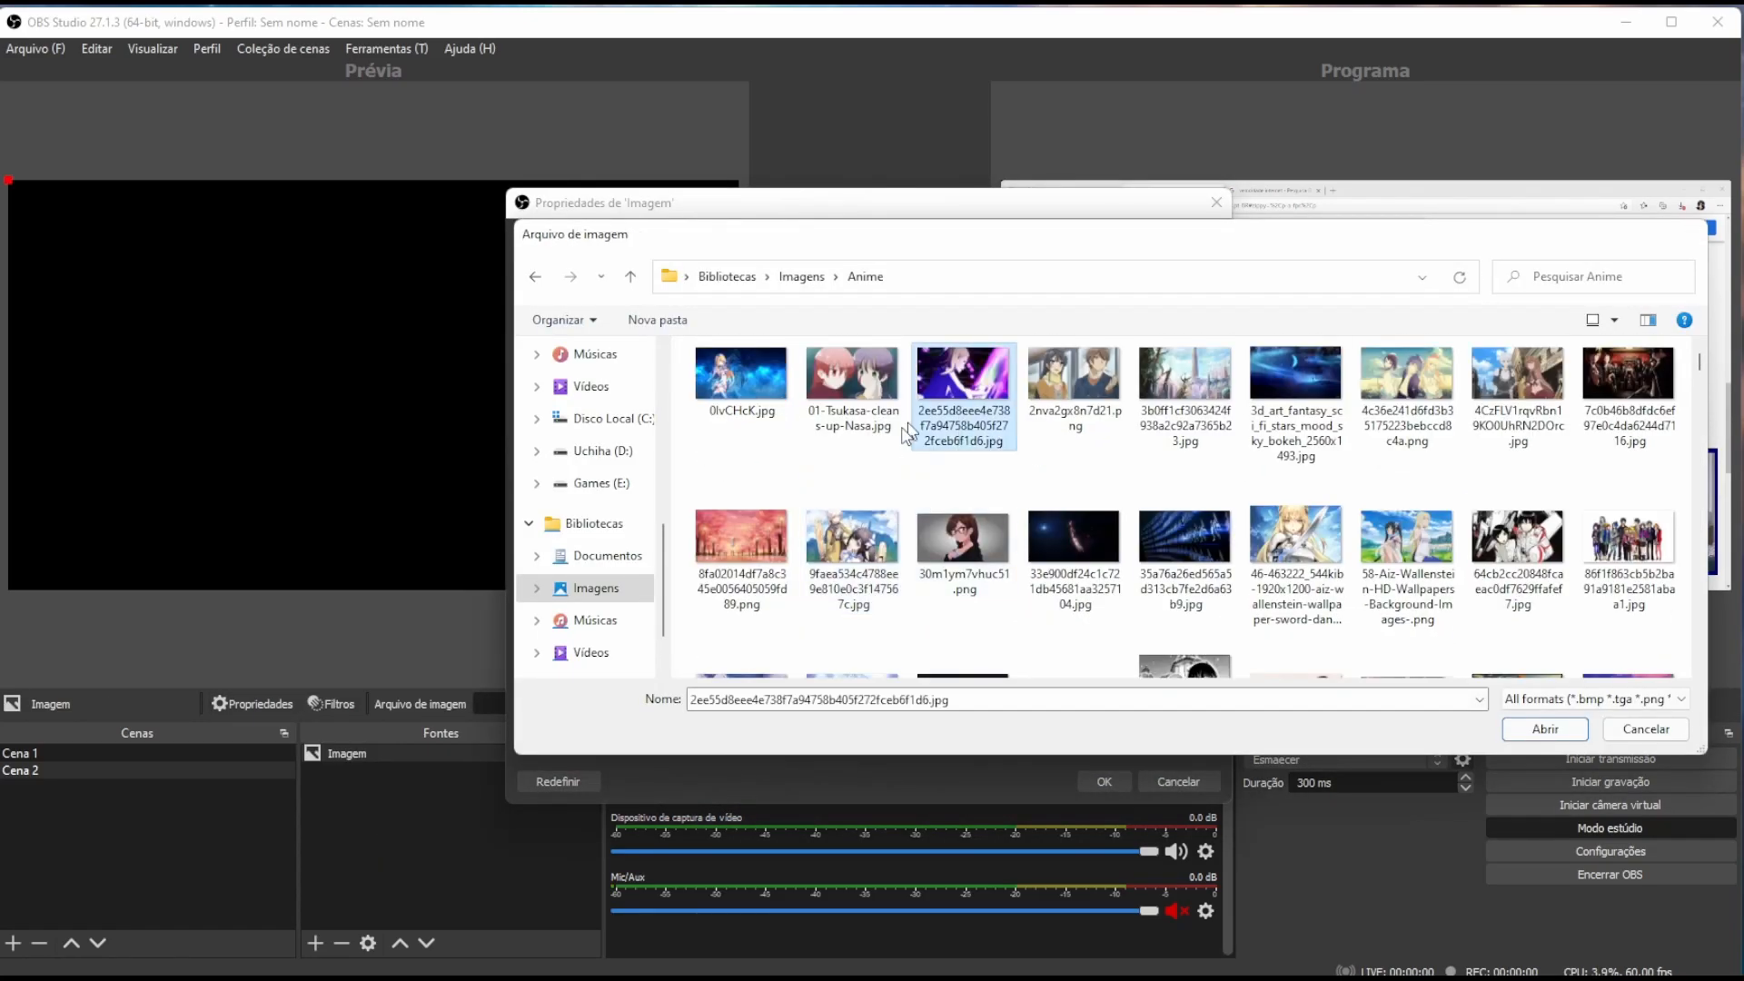
left_click(1095, 783)
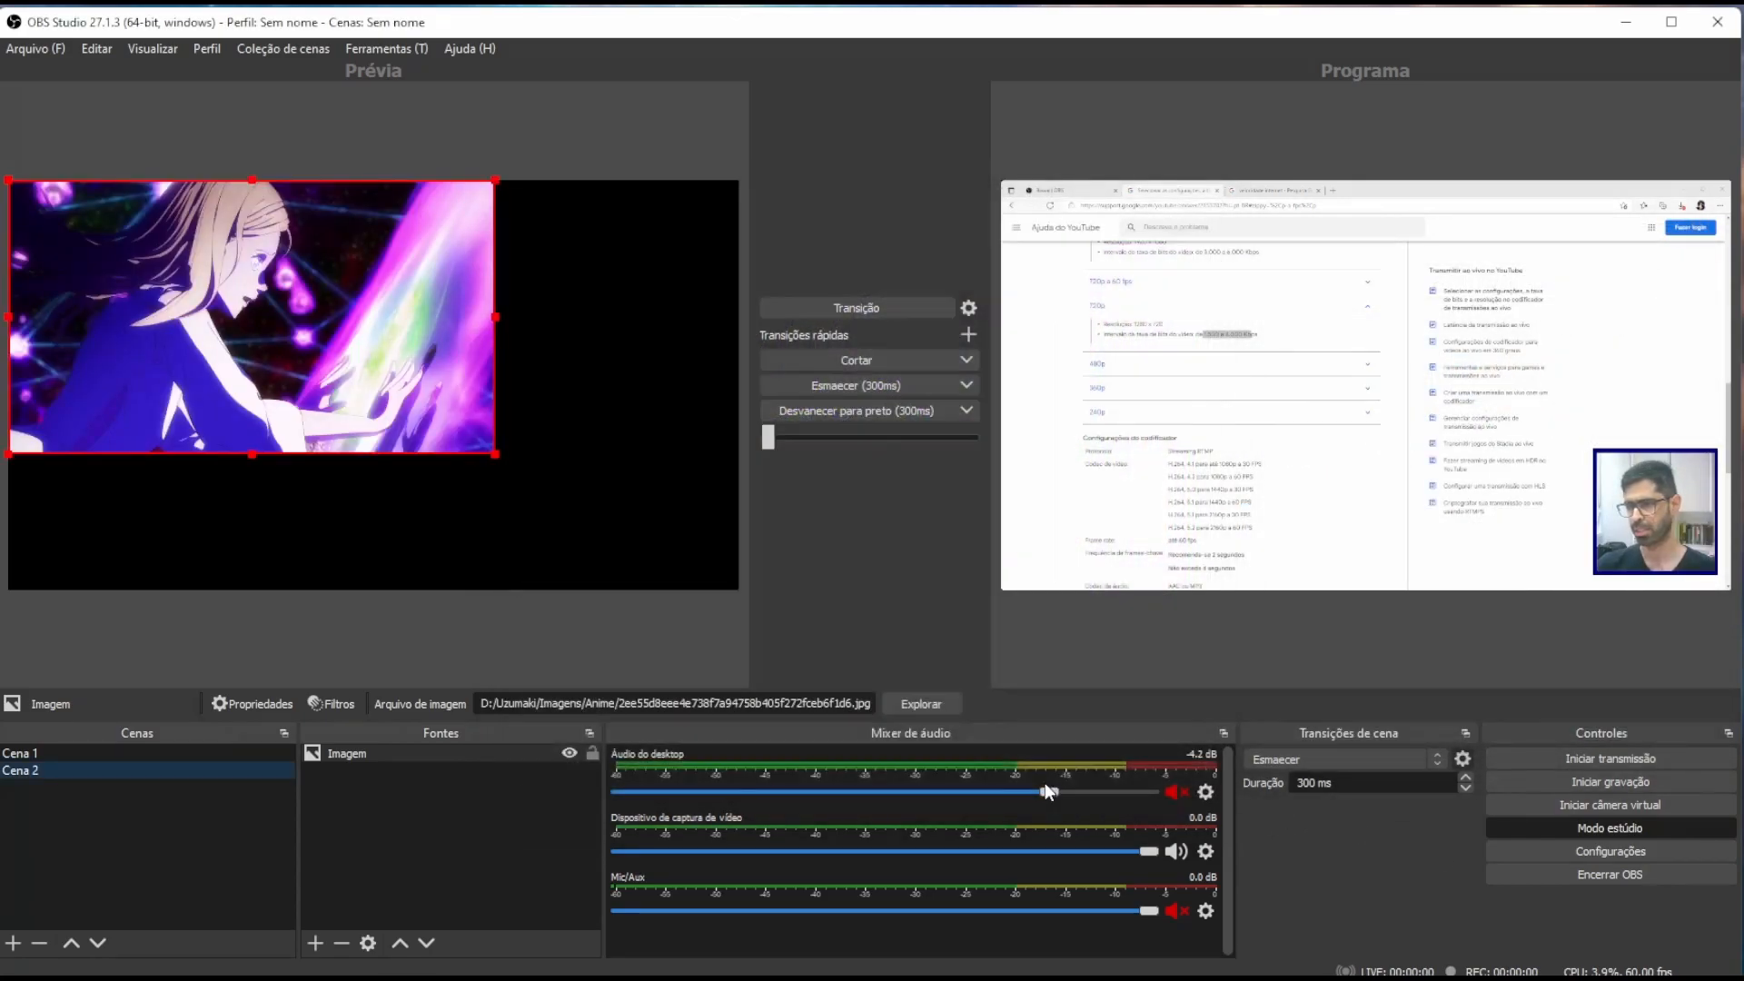
Transform the image in Cena 2 so that it fills the whole canvas.
right_click(259, 294)
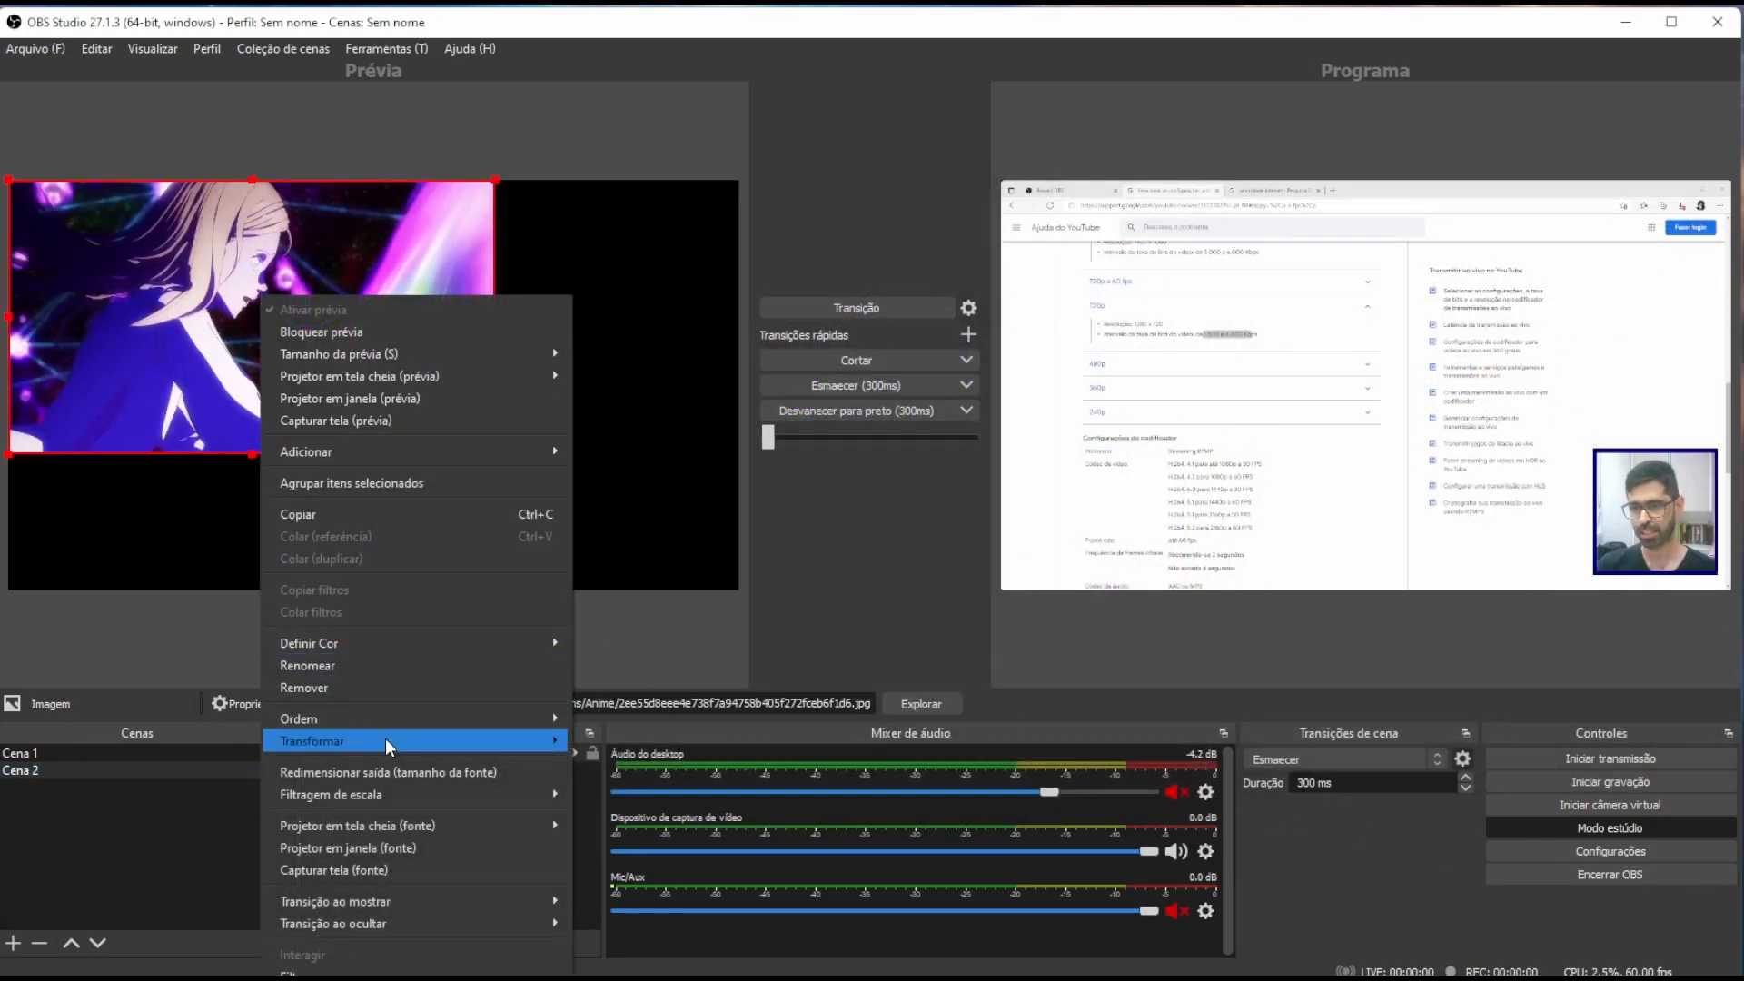
mouse_move(386, 741)
left_click(700, 967)
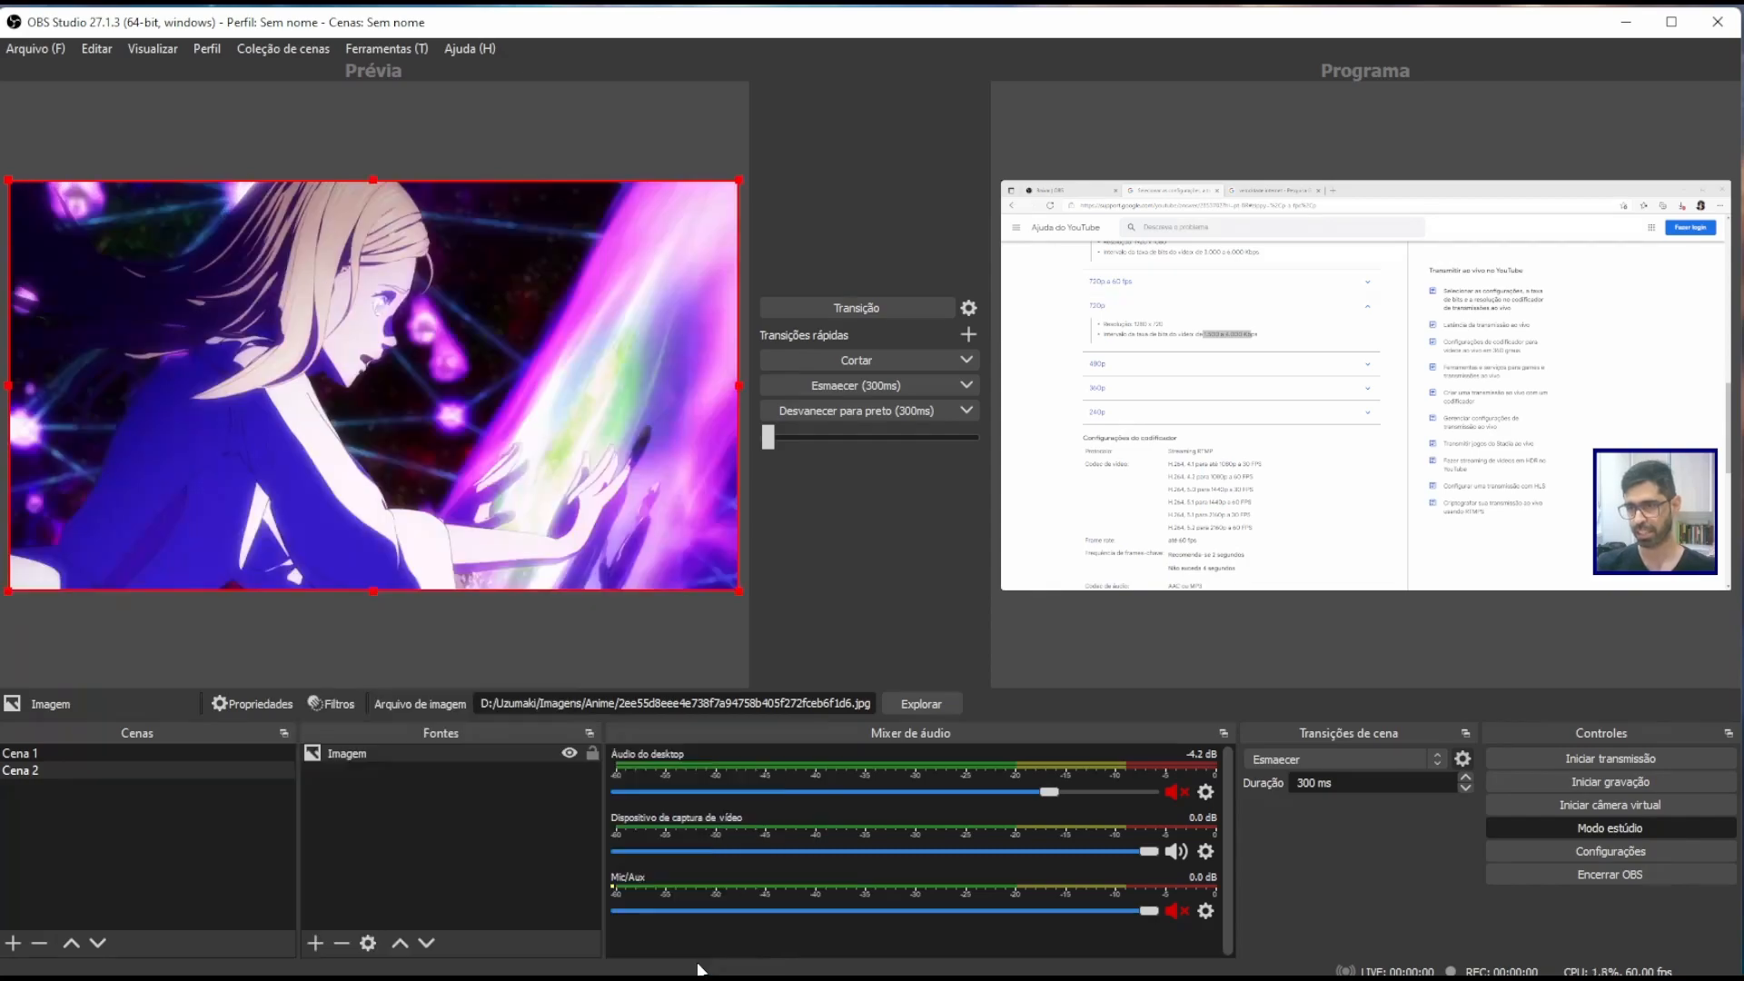
Transition Cena 2 with its full-canvas image to the program output.
left_click(582, 669)
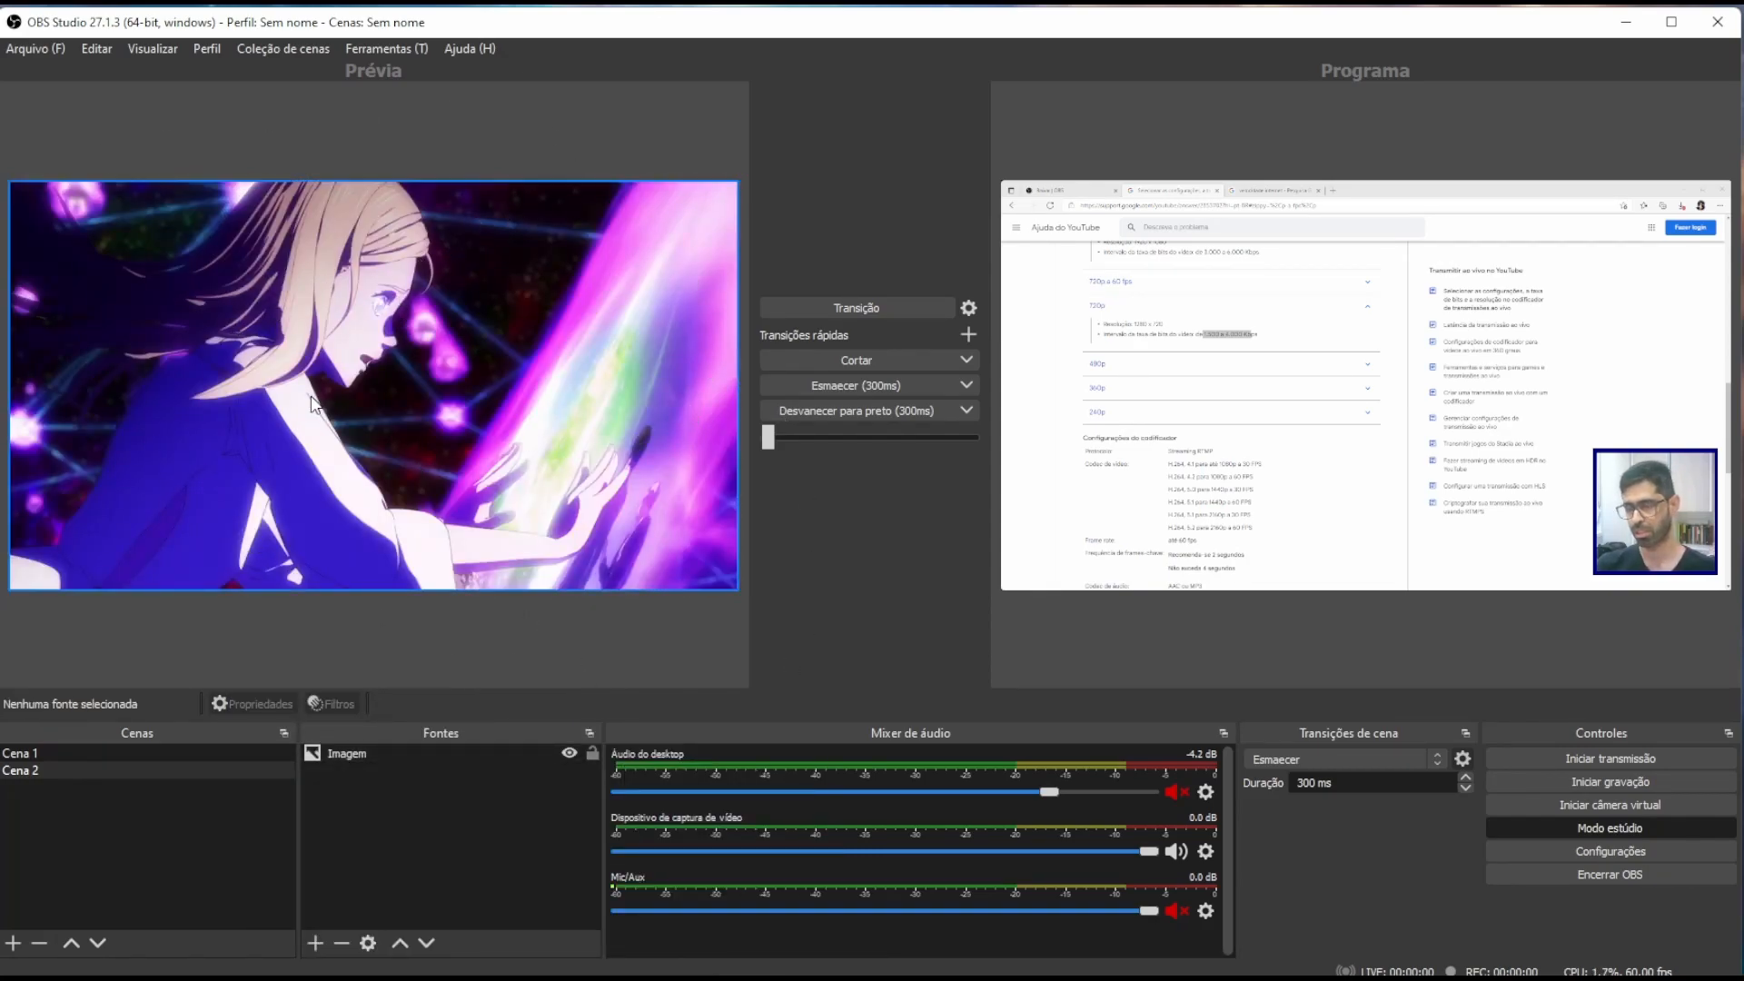
left_click(545, 241)
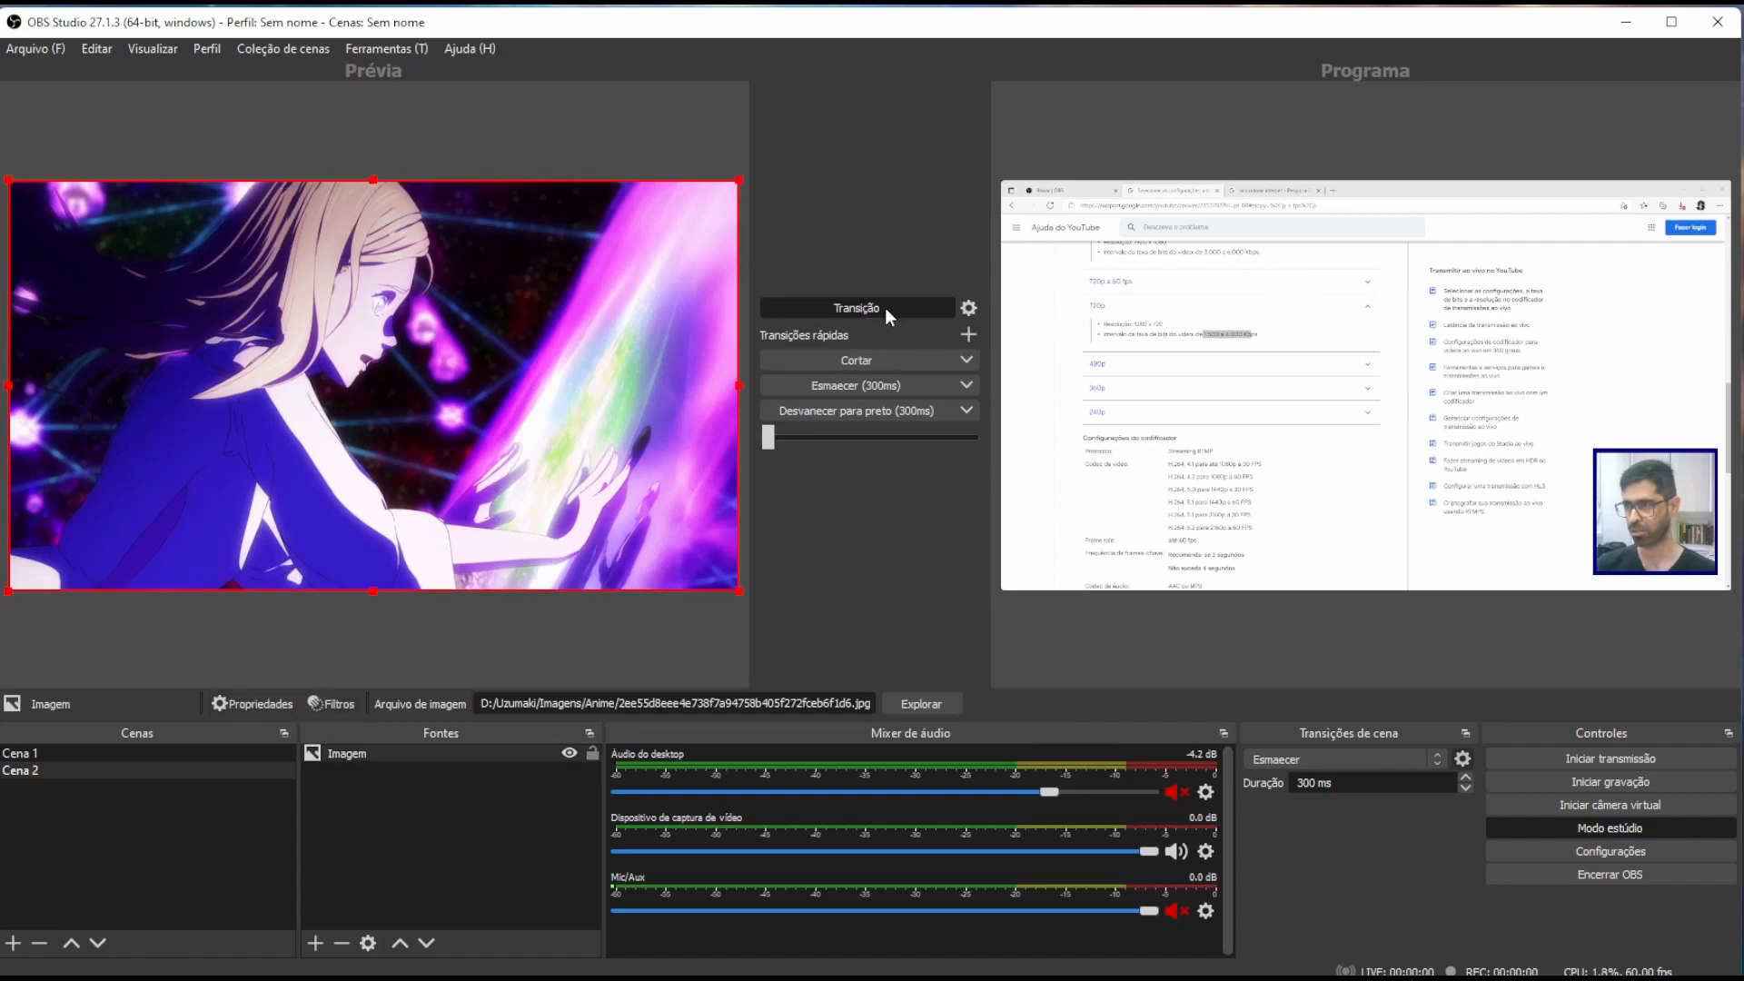
left_click(885, 307)
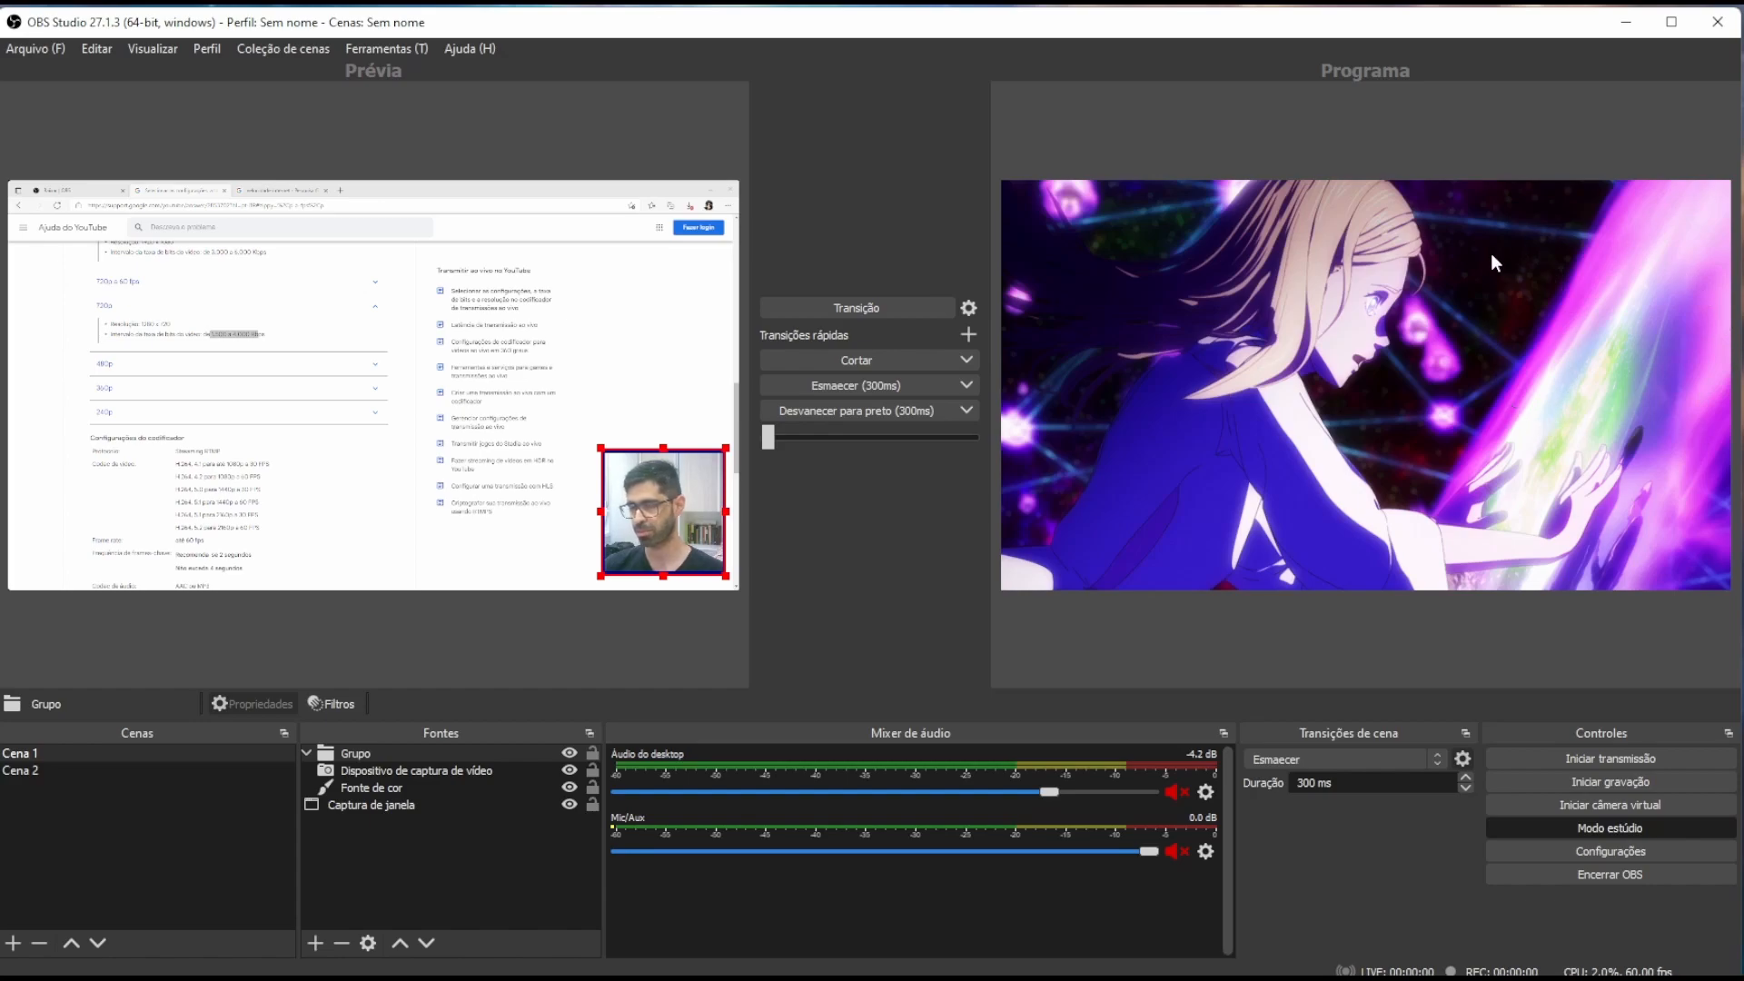
Switch directly to Cena 1 with studio mode off, and return to studio mode with Cena 2 in the preview.
left_click(1573, 827)
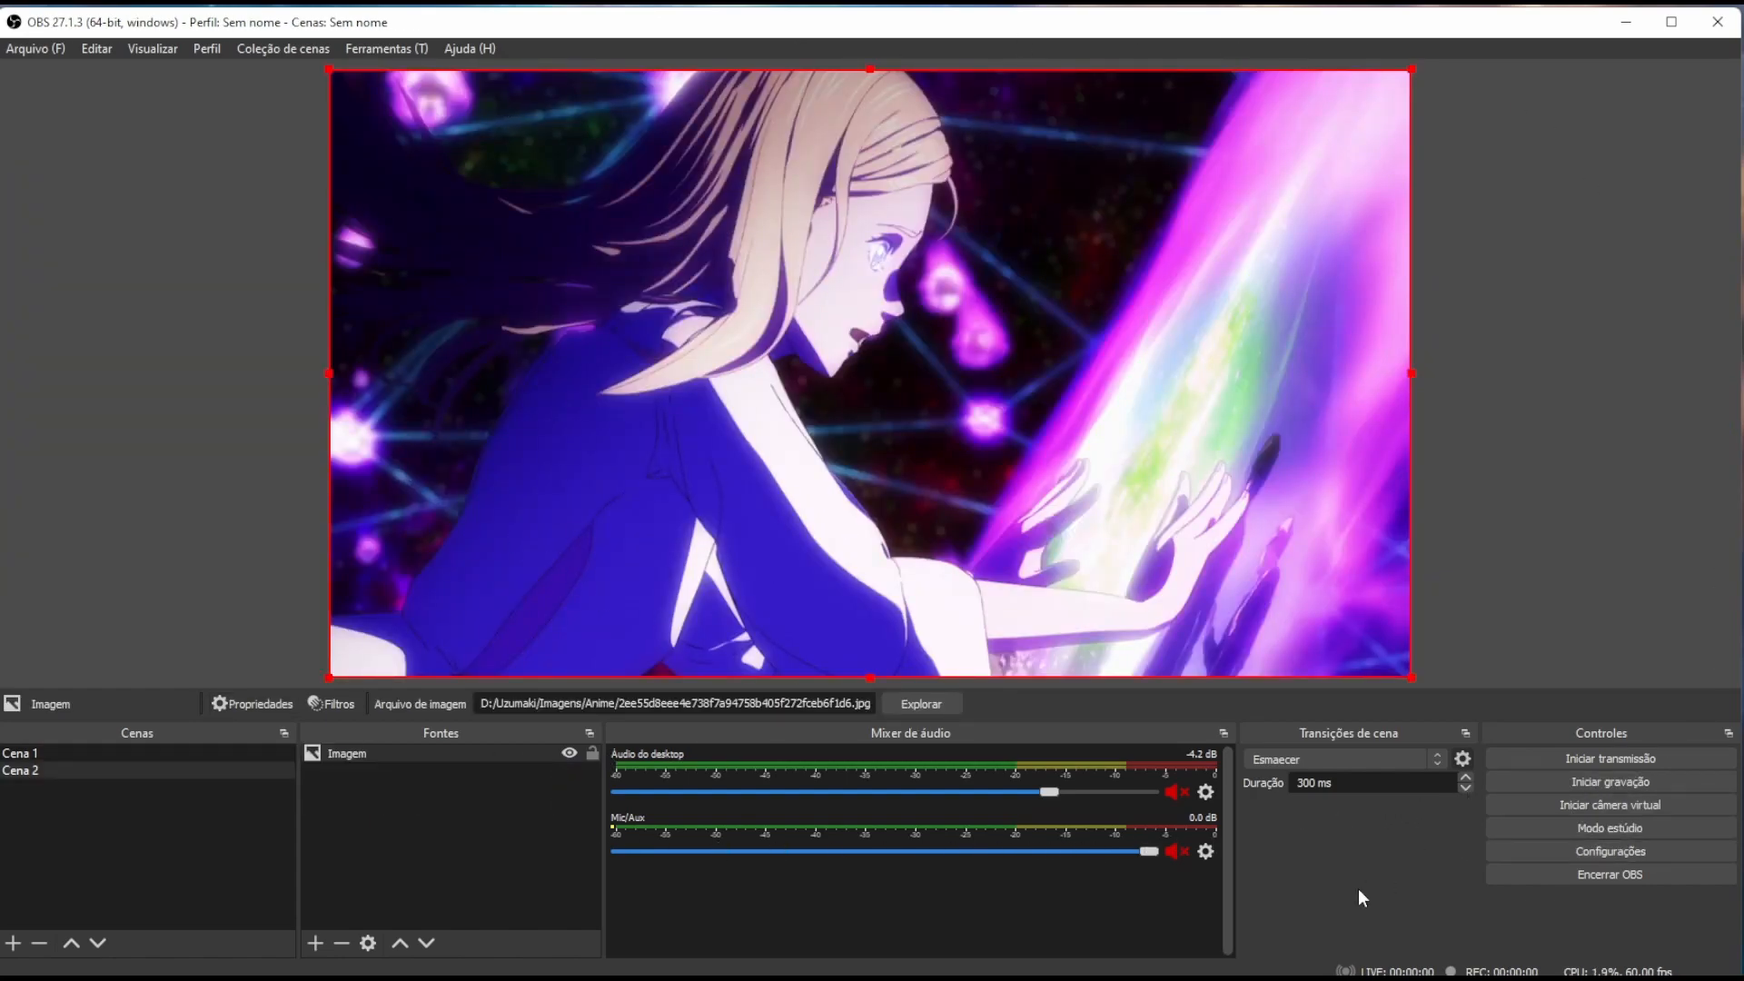
left_click(34, 753)
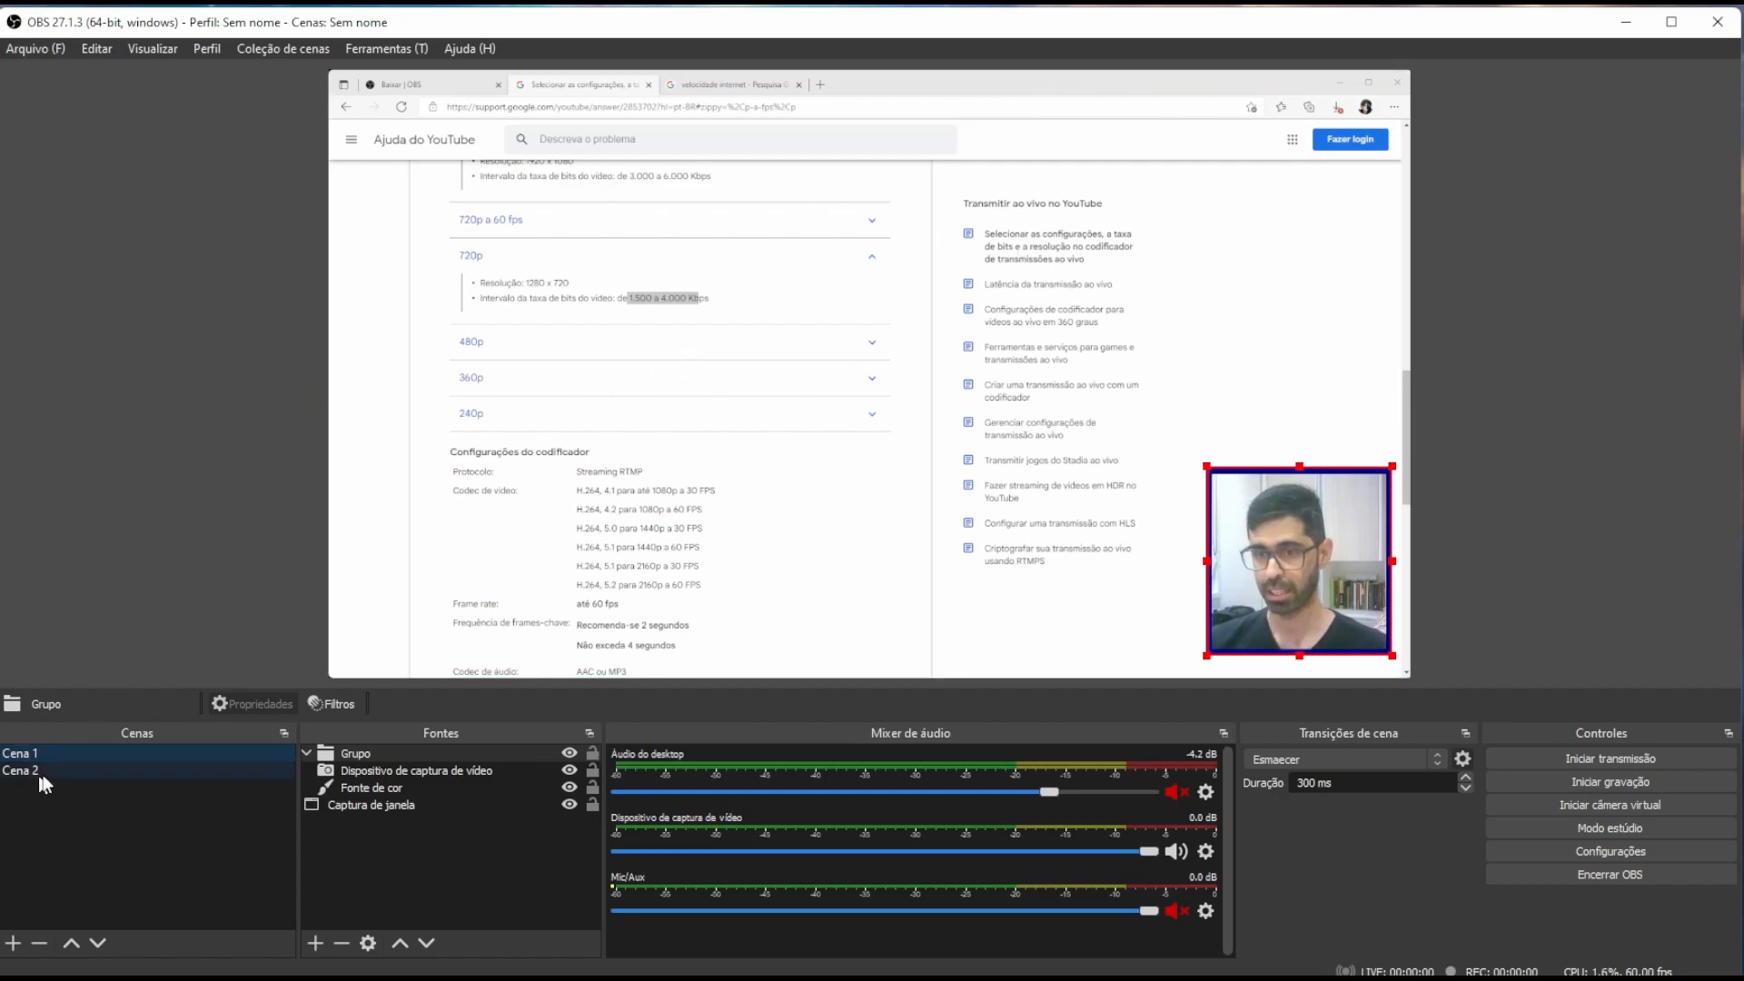
left_click(1616, 829)
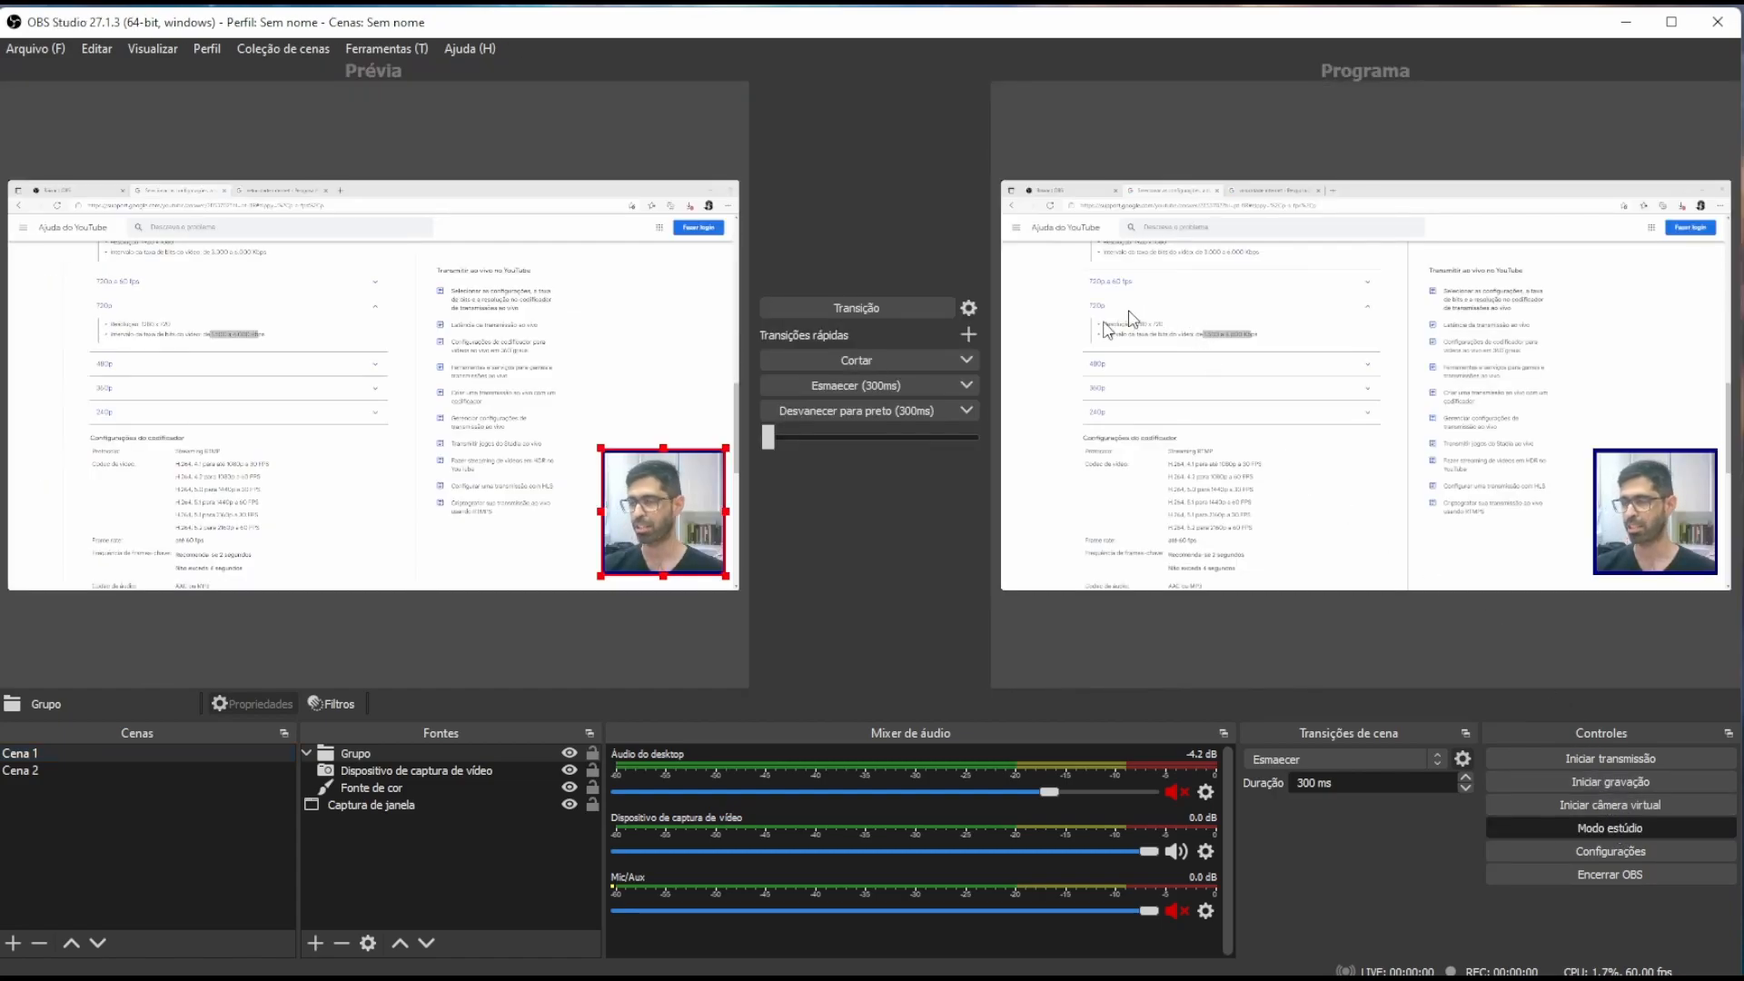
left_click(75, 769)
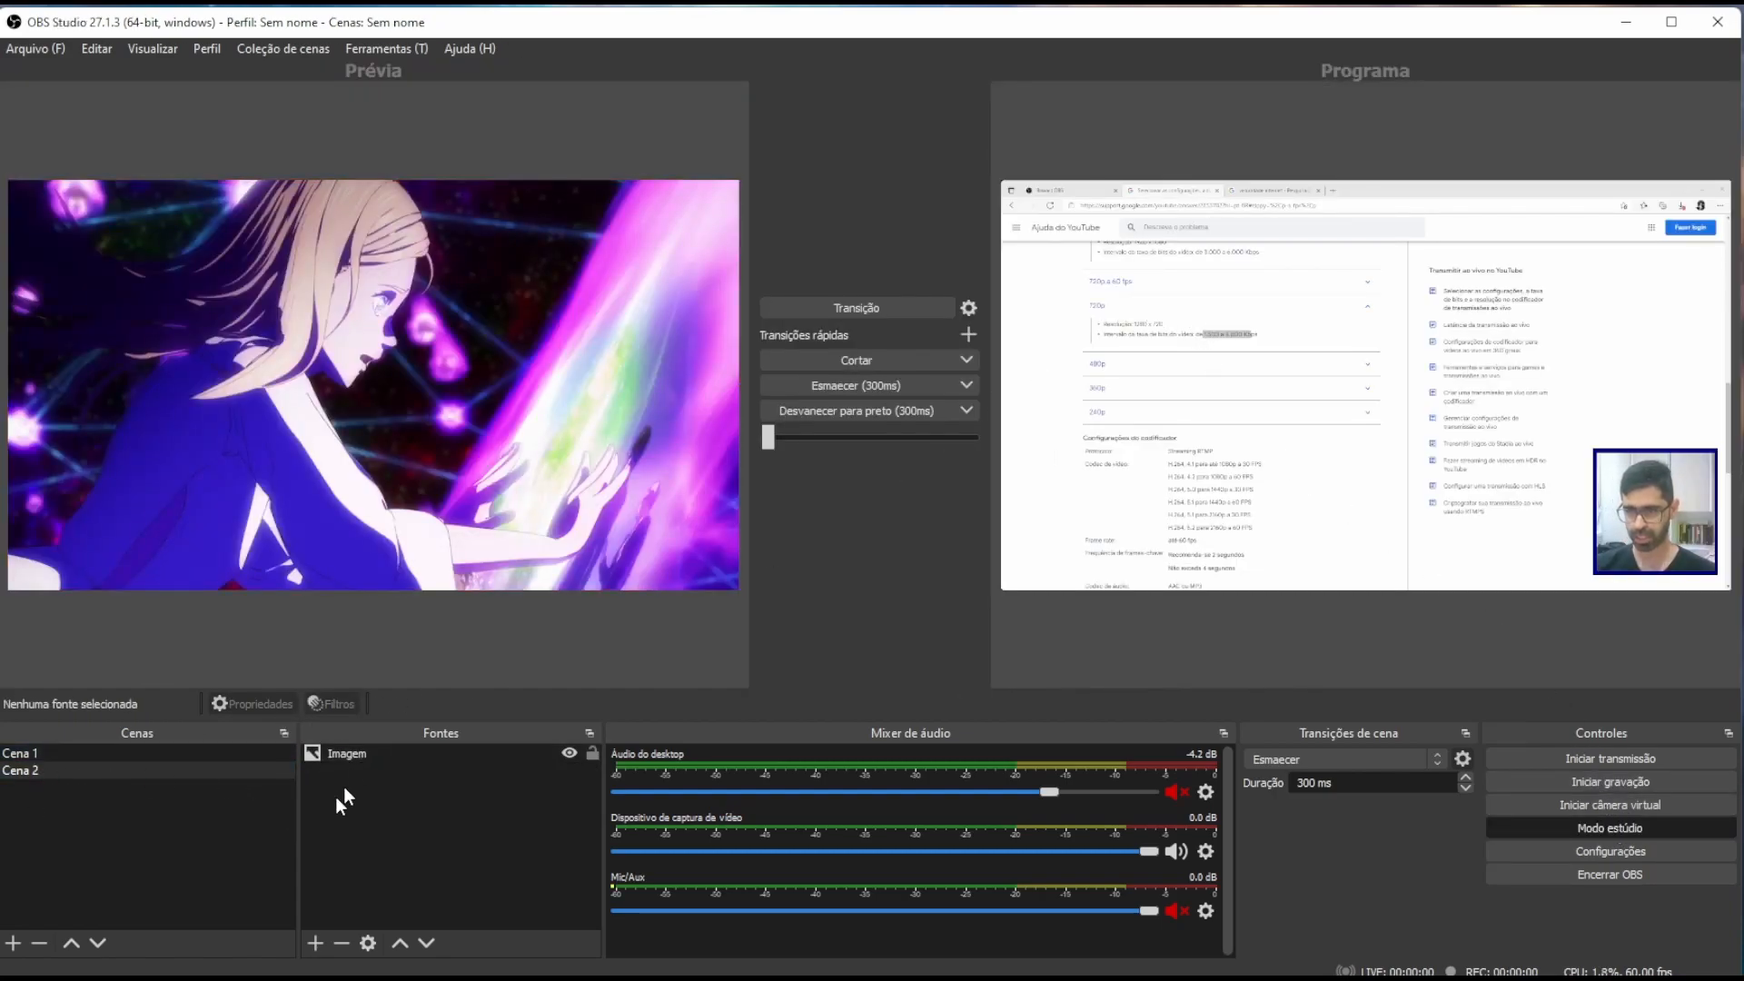
left_click(352, 756)
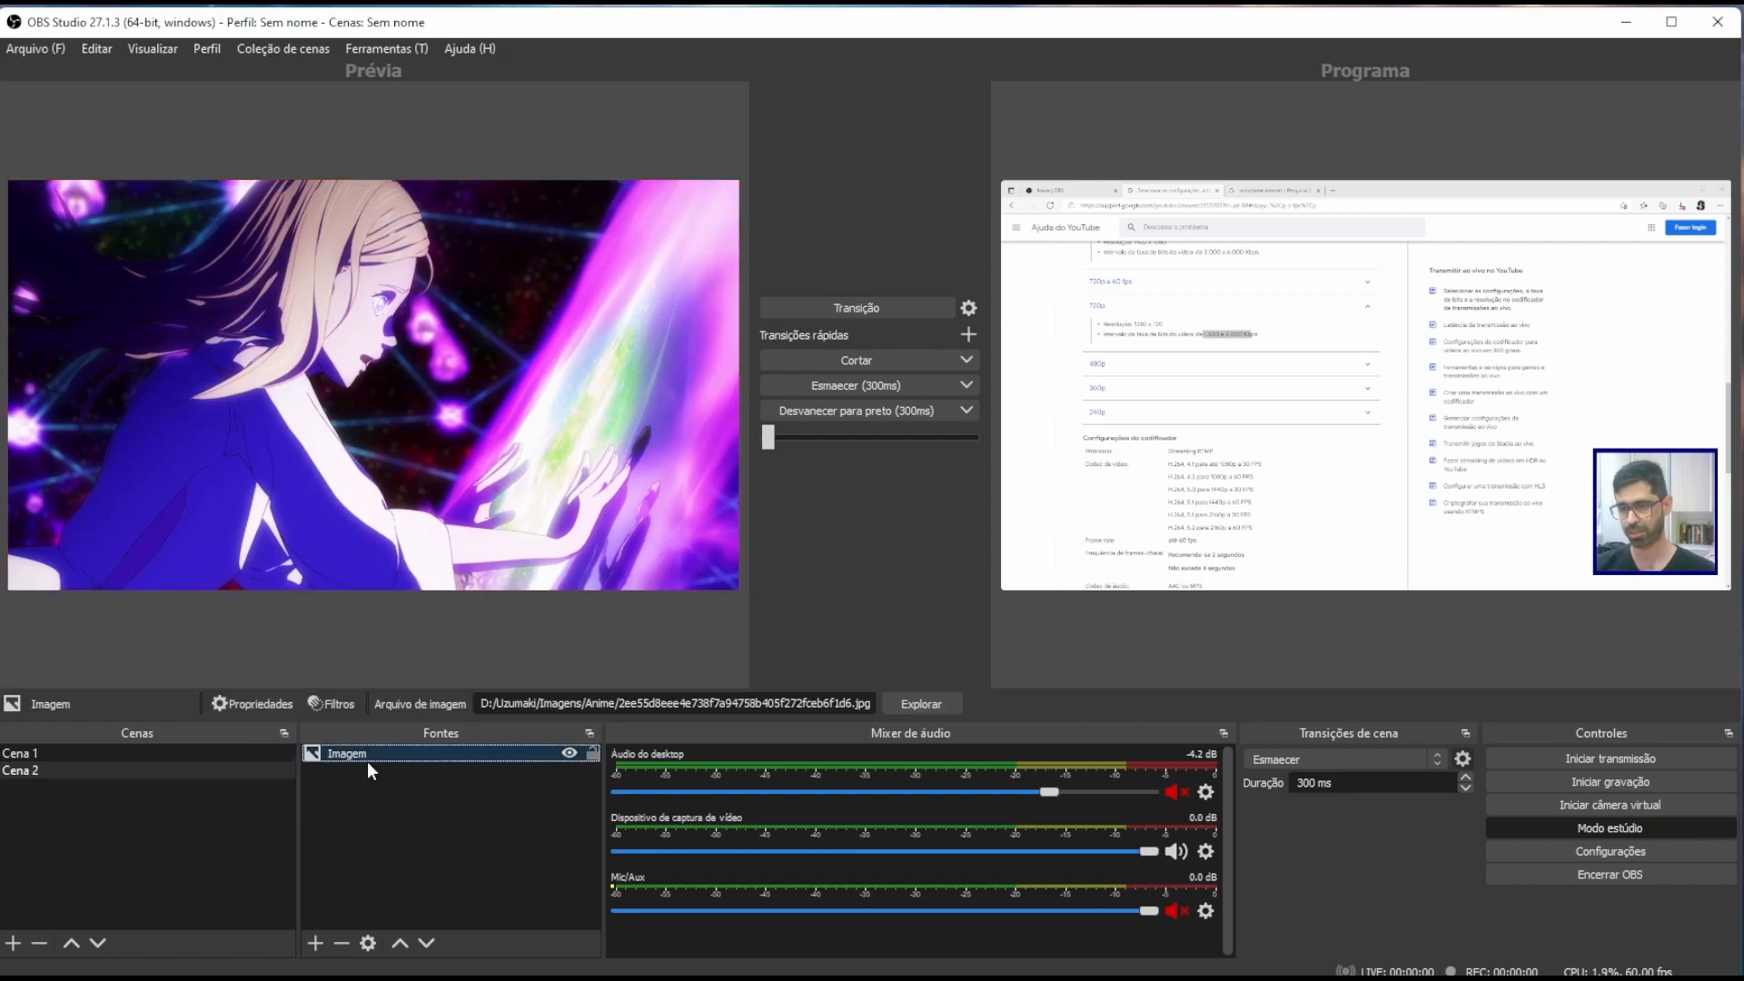
right_click(367, 761)
left_click(356, 754)
right_click(353, 752)
left_click(352, 752)
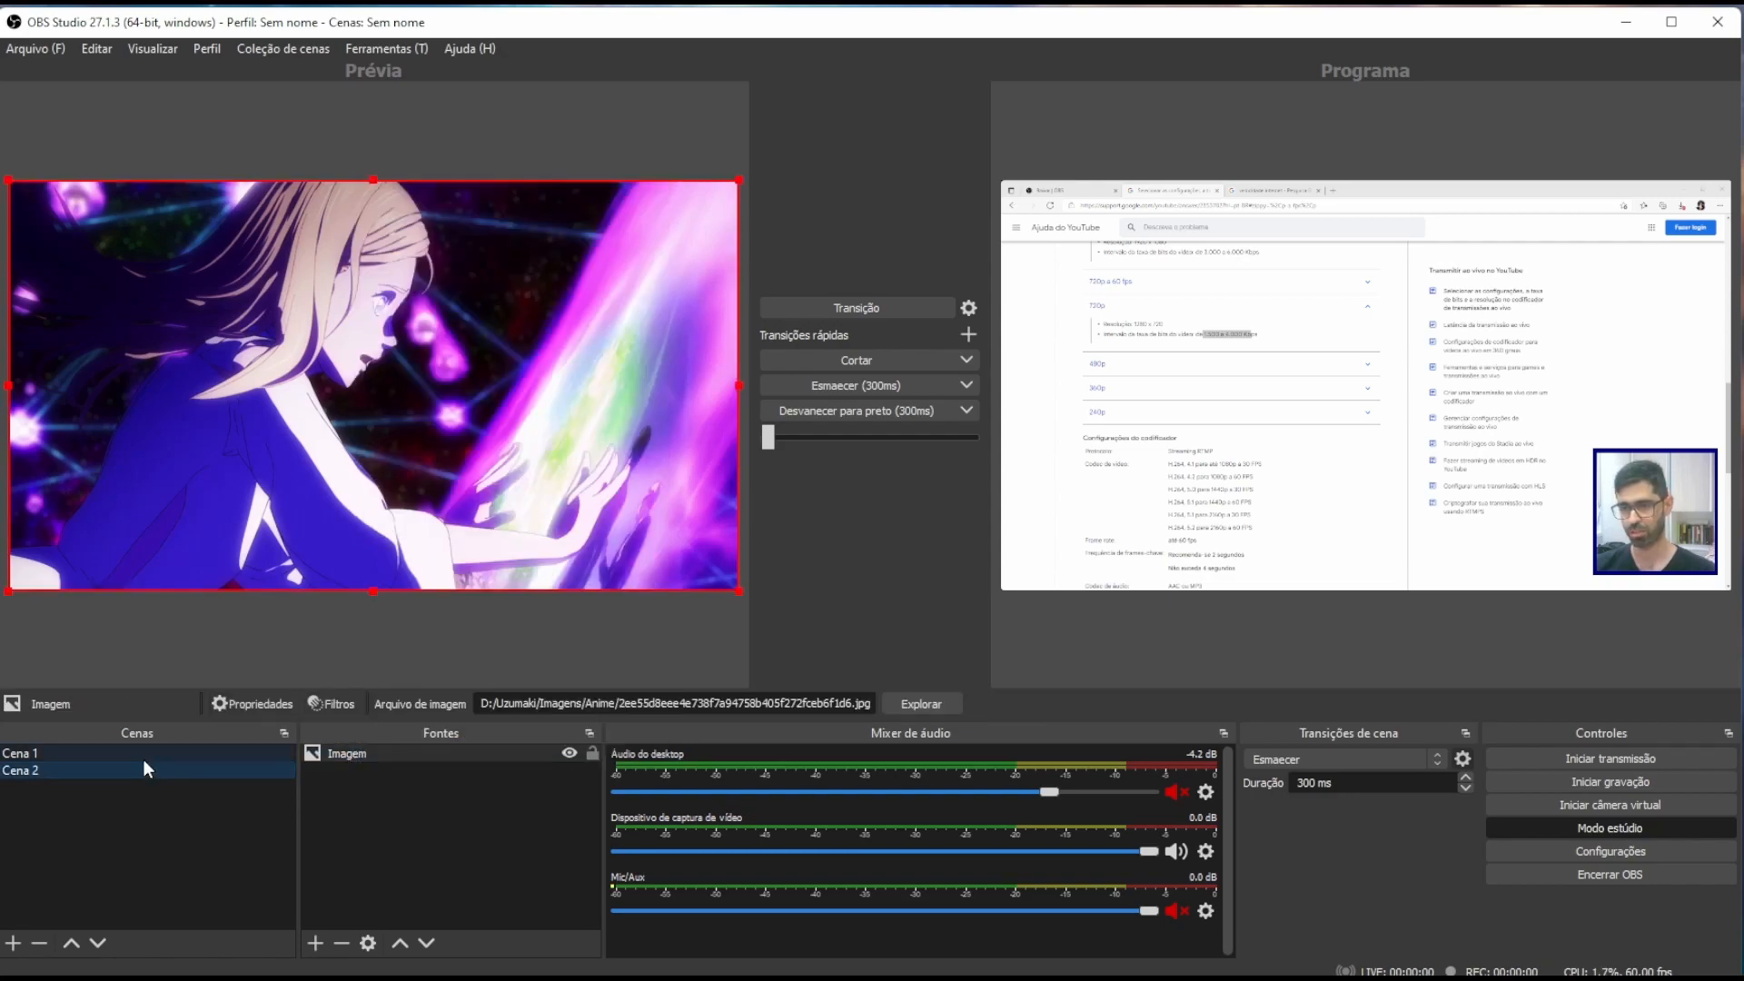
left_click(142, 758)
right_click(375, 807)
left_click(391, 822)
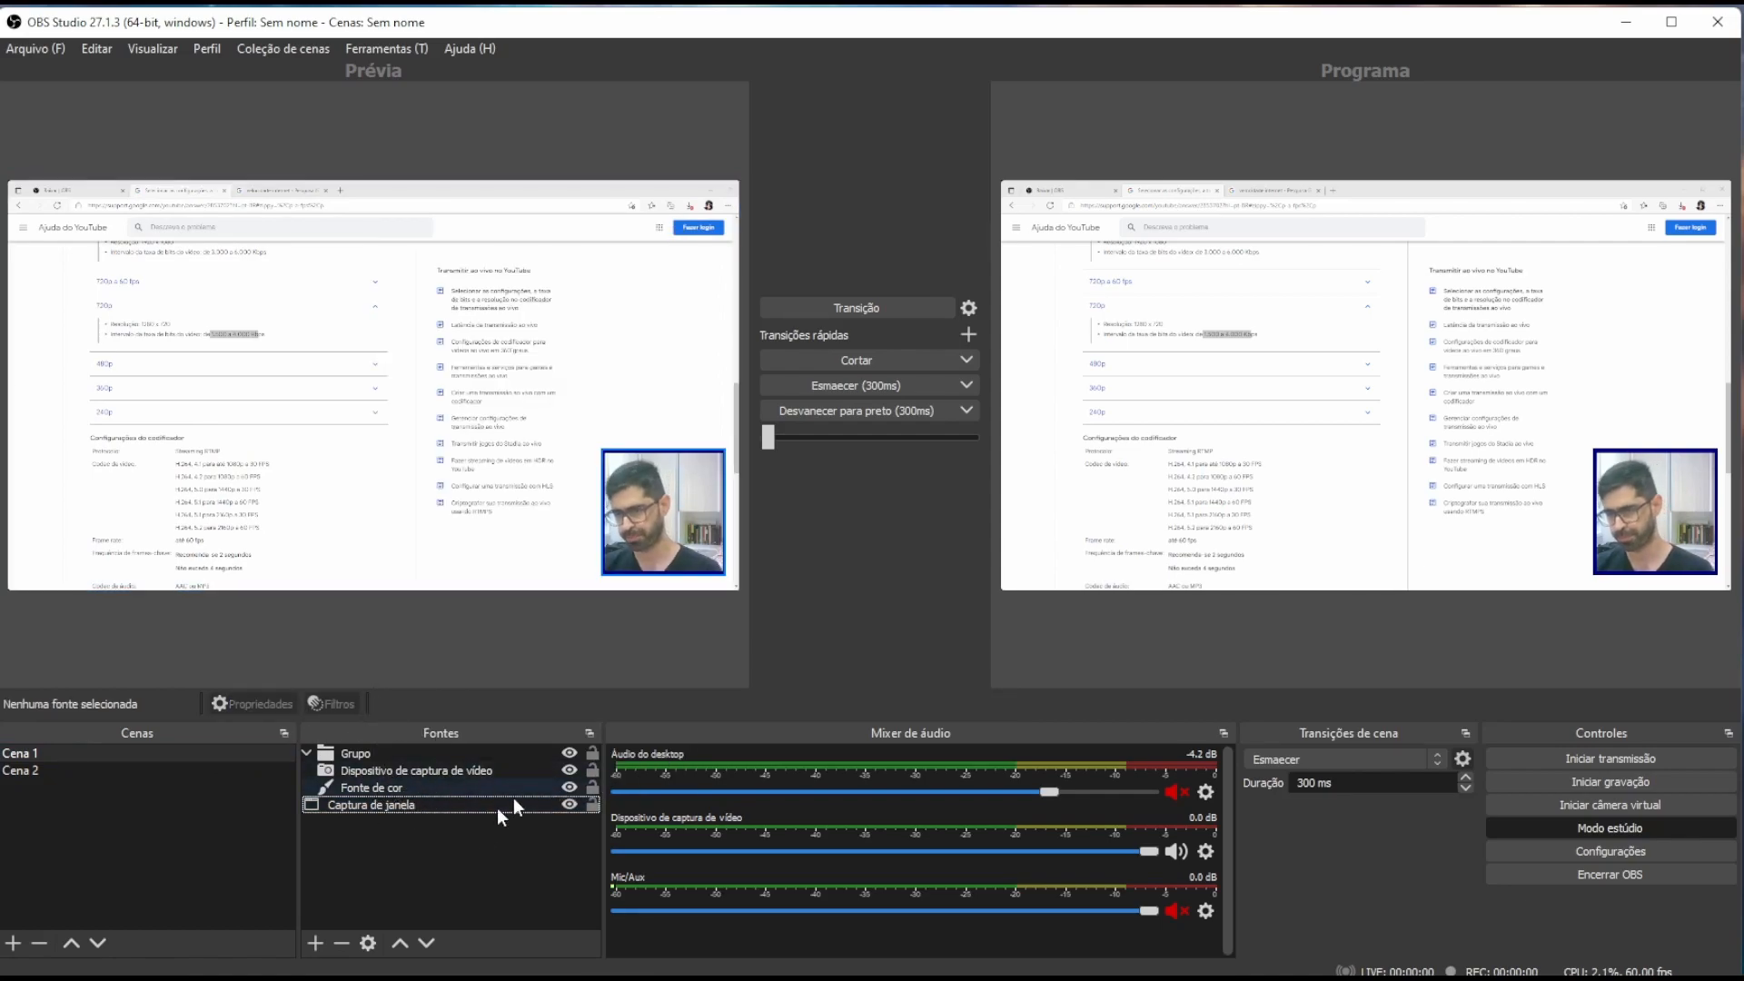
left_click(415, 786)
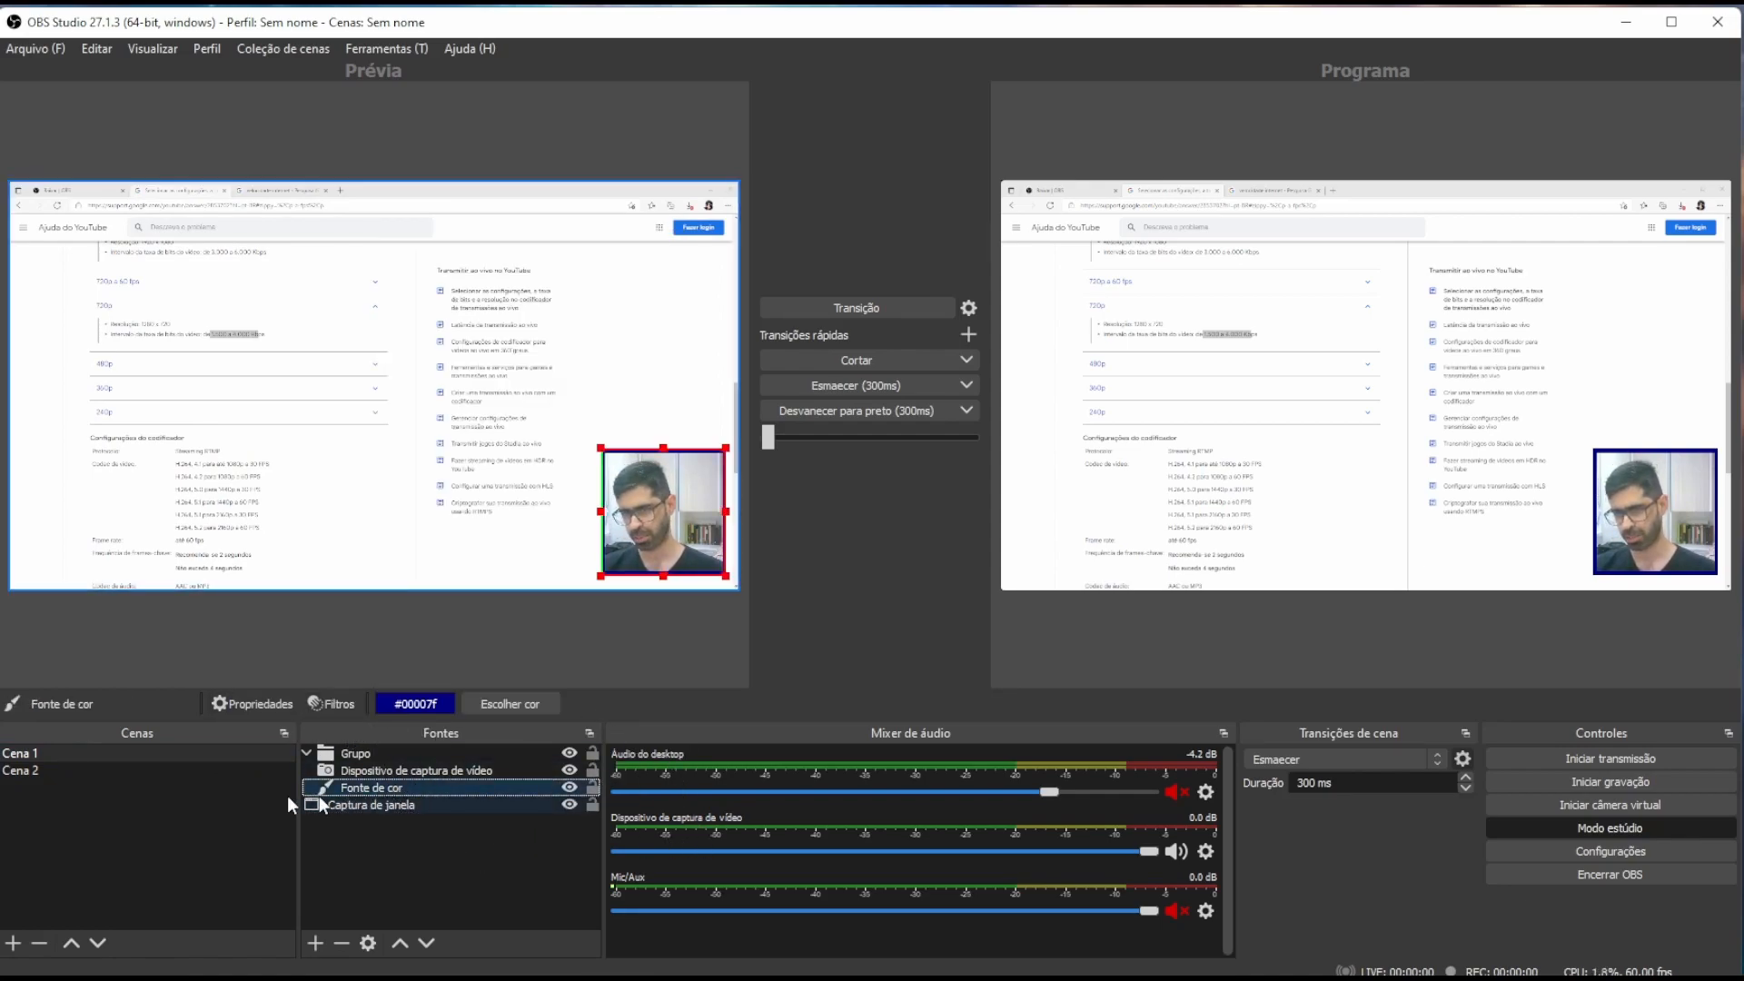
Try a Correção de cor filter on the image source in Cena 2, adjusting its colour sliders.
left_click(104, 766)
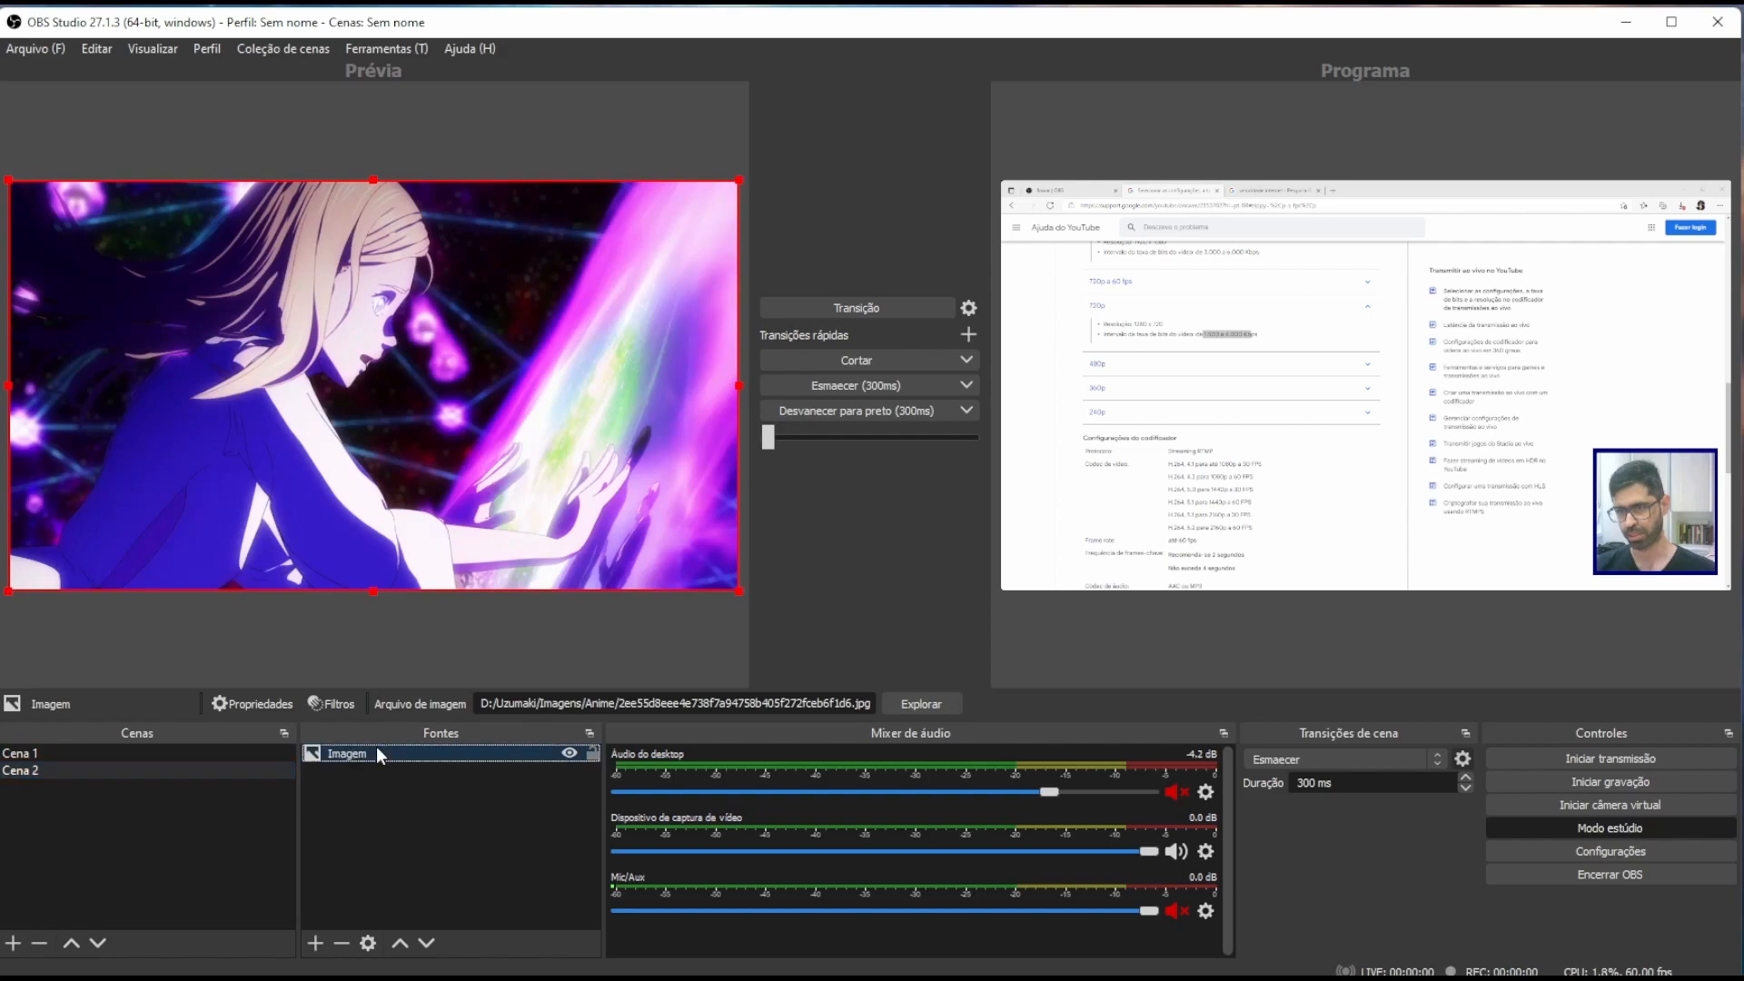
left_click(334, 704)
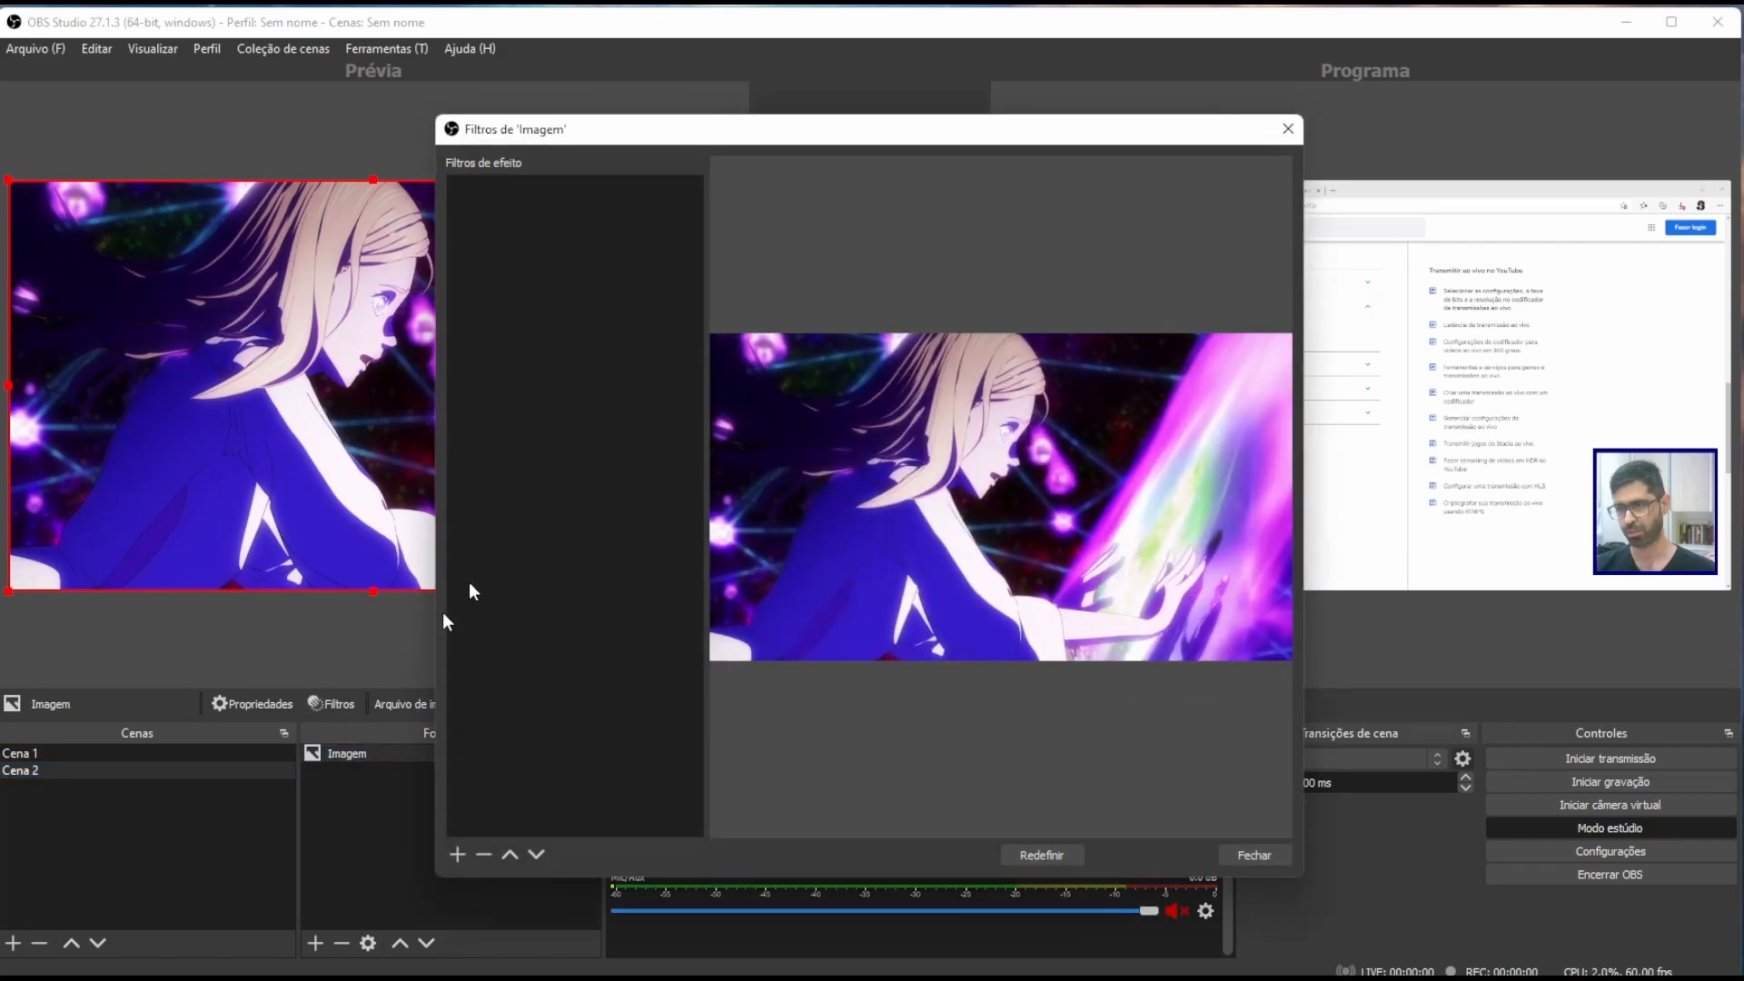
left_click(458, 855)
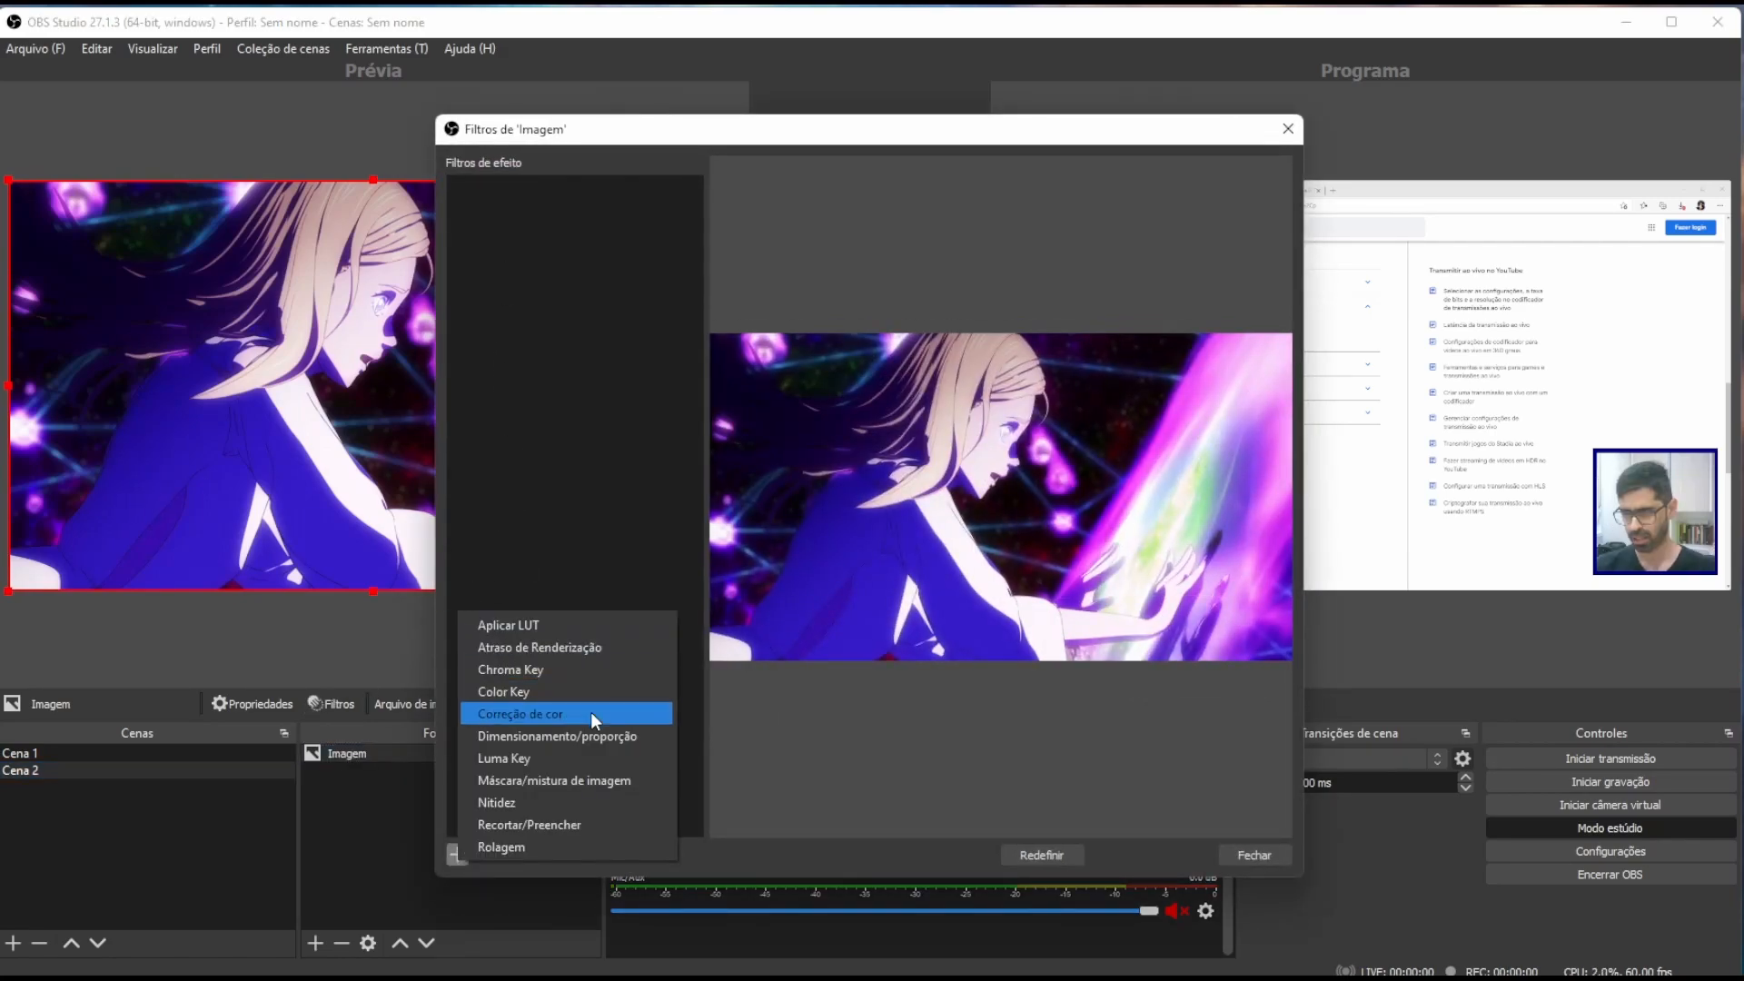
left_click(591, 711)
left_click(821, 538)
left_click_drag(1007, 609, 1050, 664)
left_click_drag(1010, 720, 955, 720)
left_click_drag(1176, 749, 1118, 747)
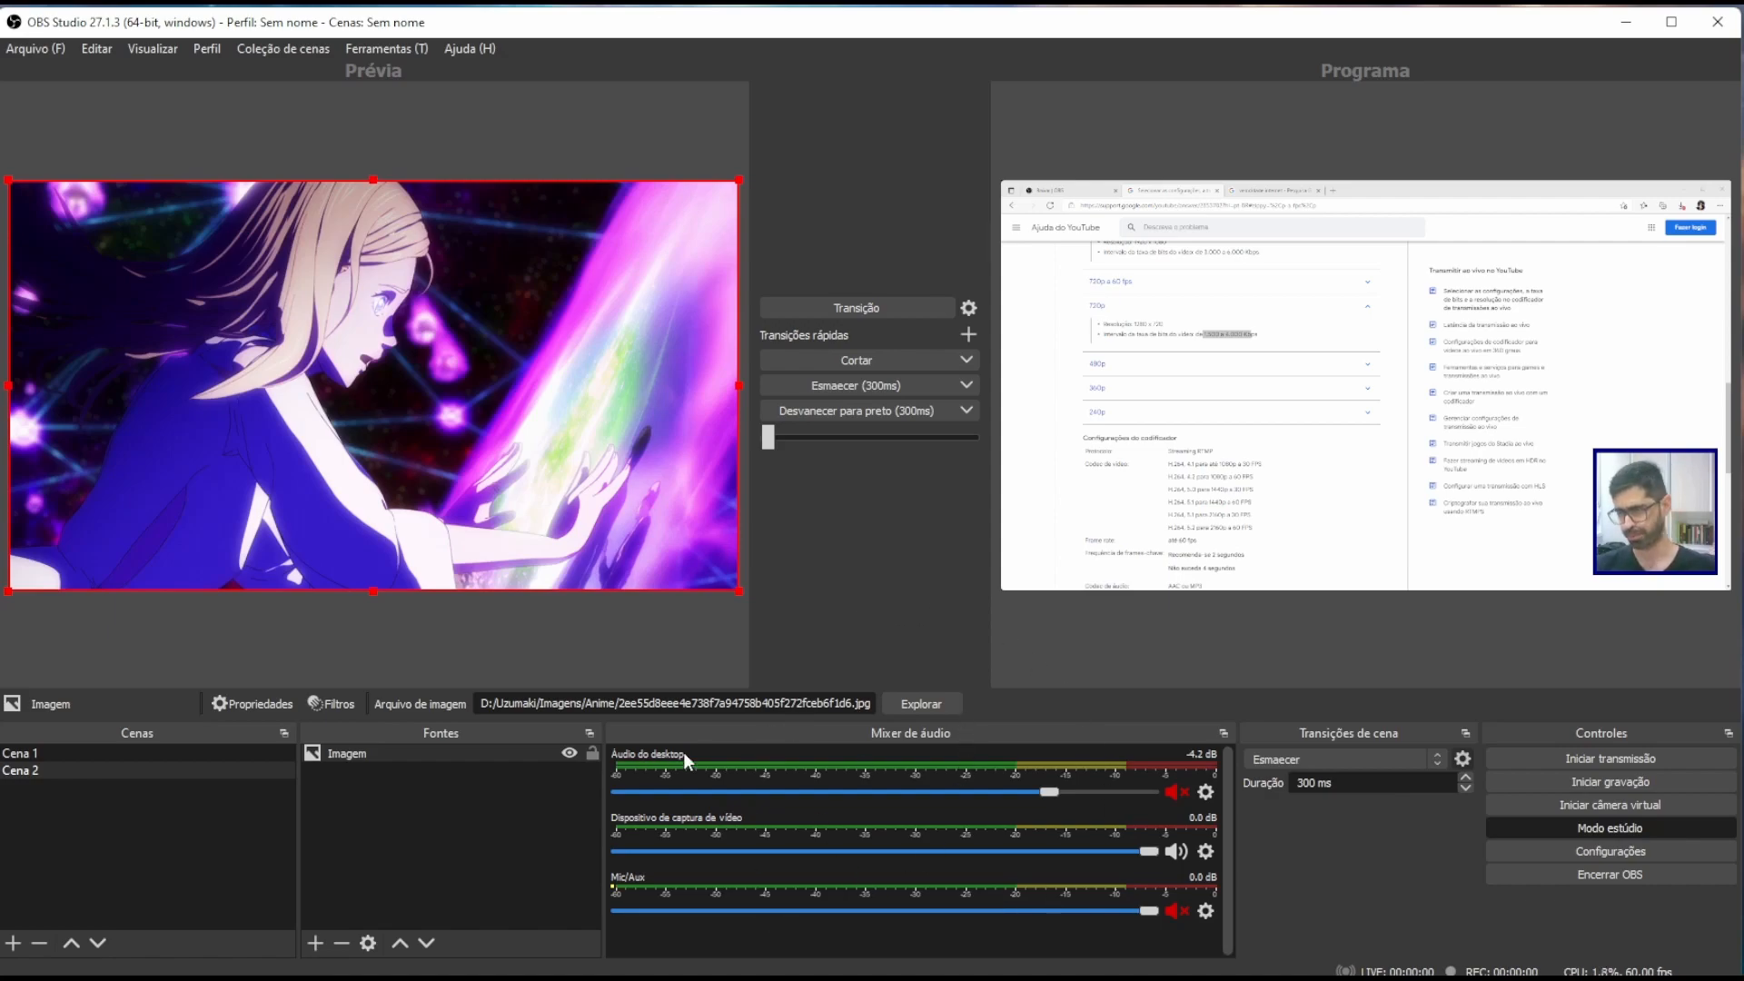
Unmute Áudio do desktop and set its volume to 0.0 dB.
left_click_drag(1033, 793, 1161, 810)
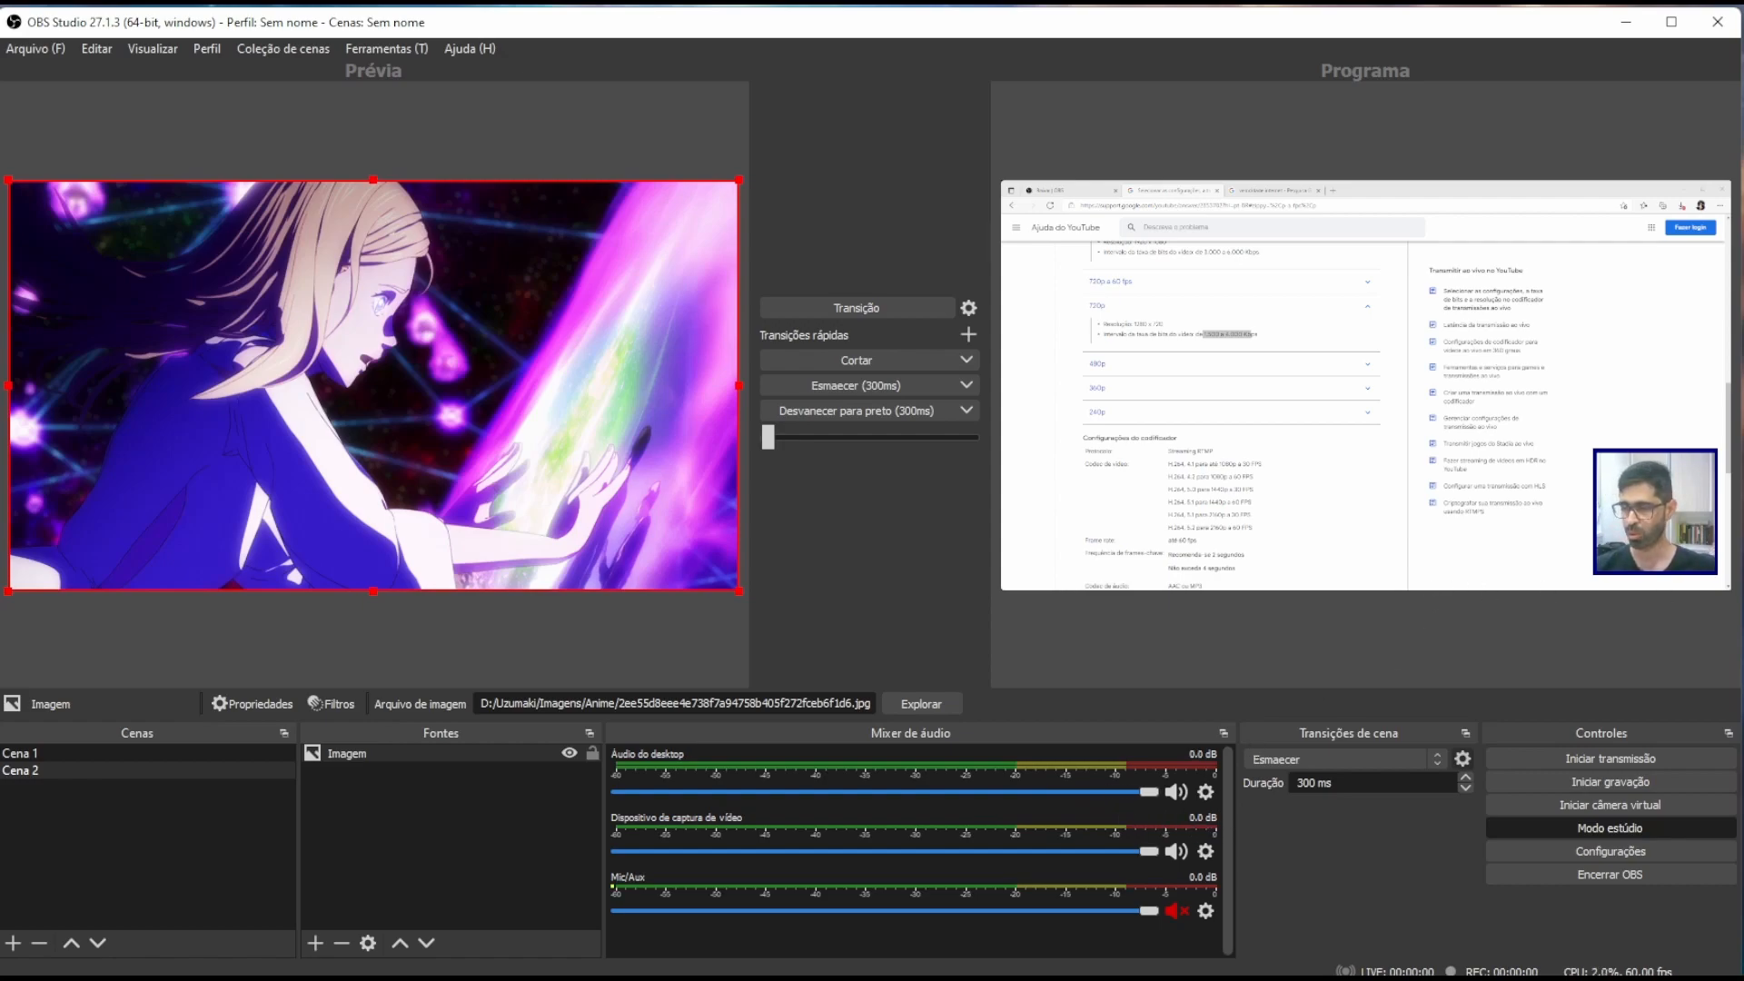
key("super+a")
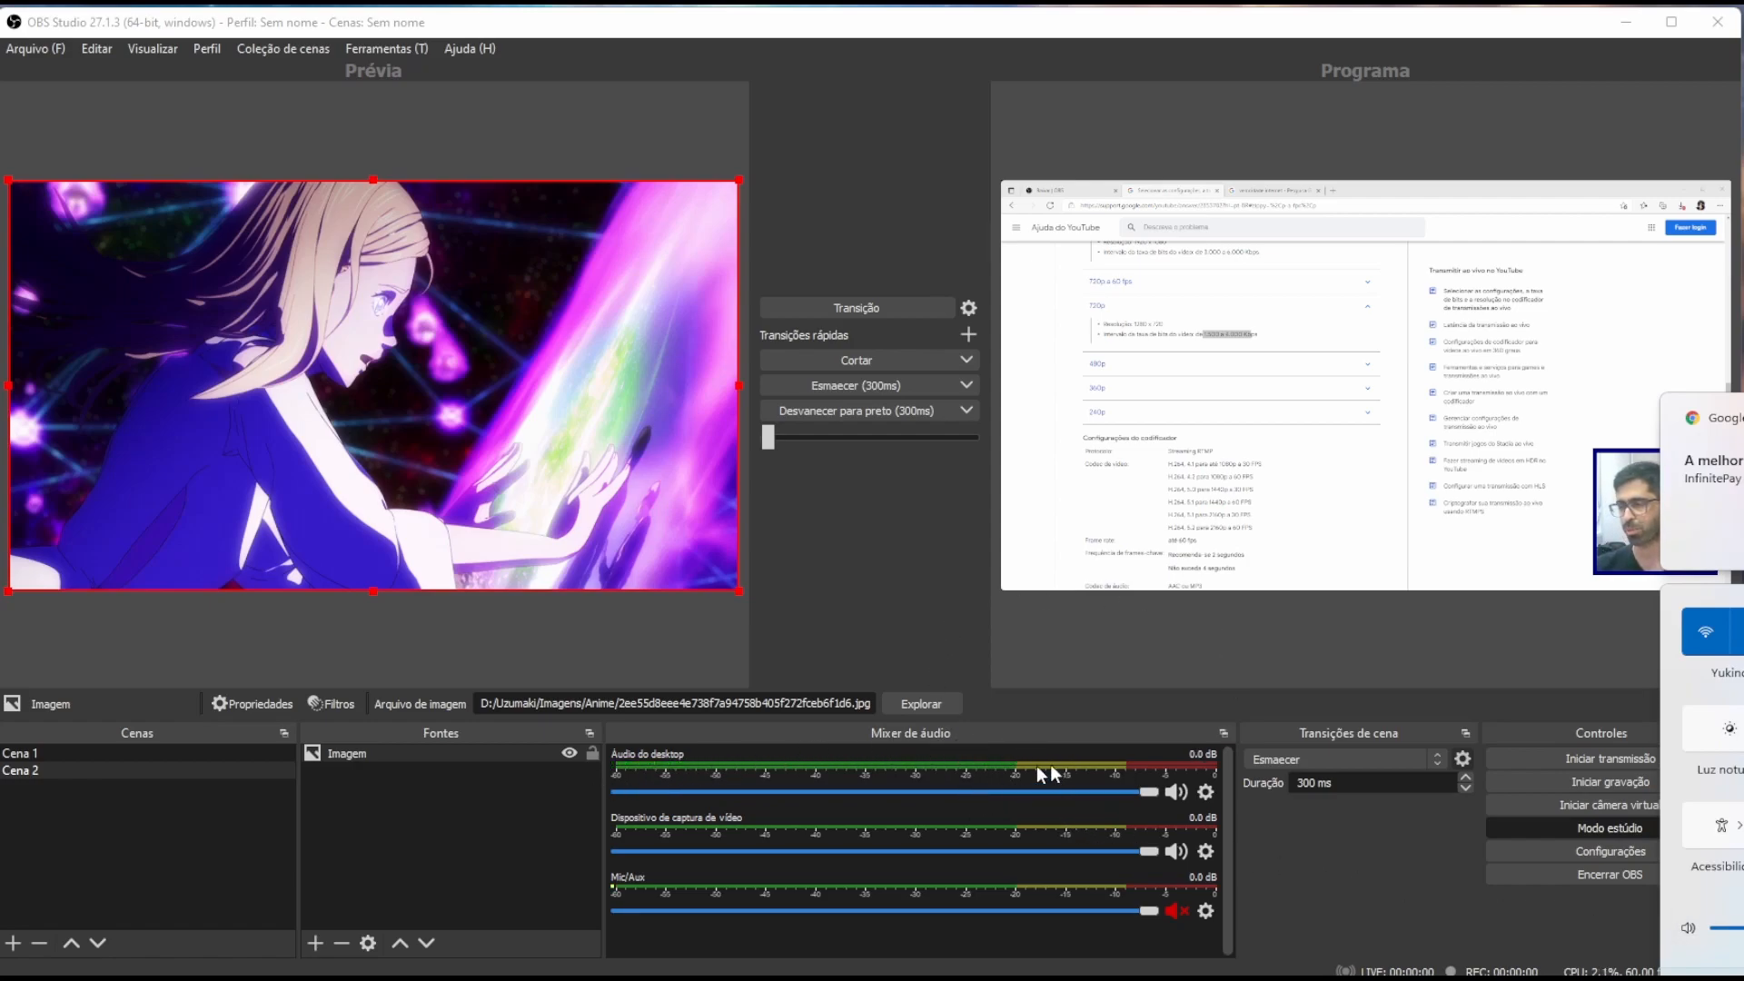
left_click_drag(1143, 790, 1120, 787)
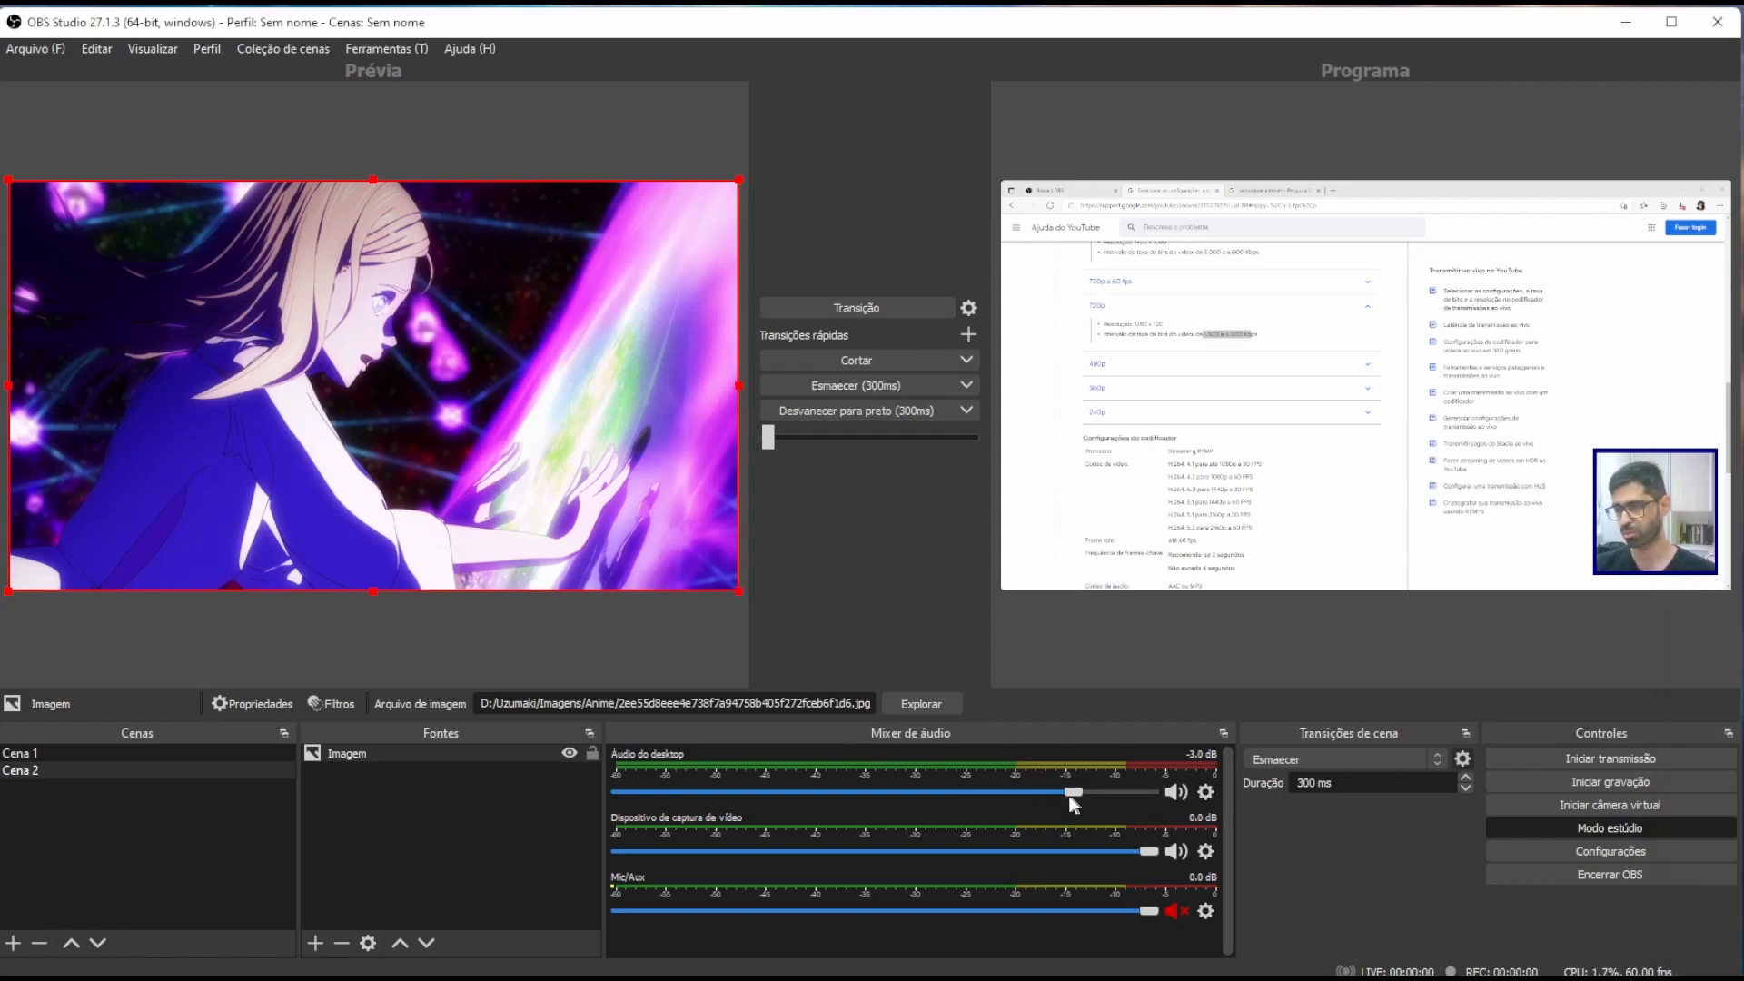
left_click_drag(1103, 788, 1137, 773)
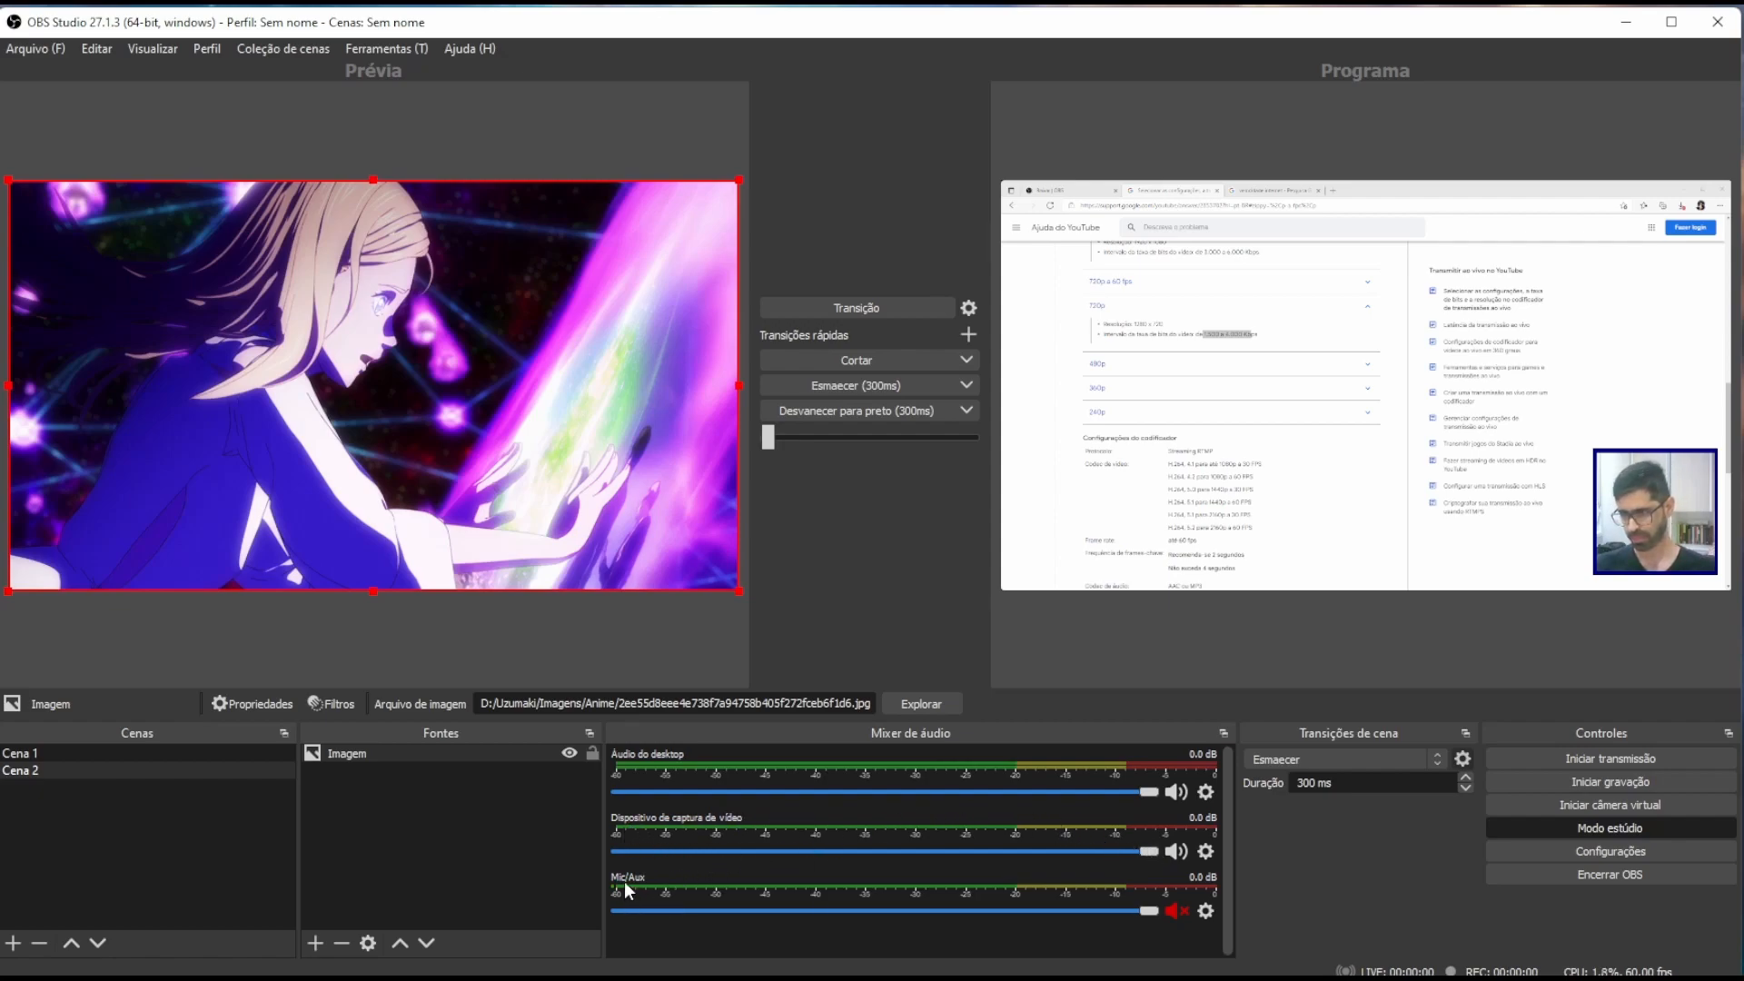
Unmute Mic/Aux at 0.0 dB and confirm Microfone (USB Audio Device) as its input device.
left_click(1170, 911)
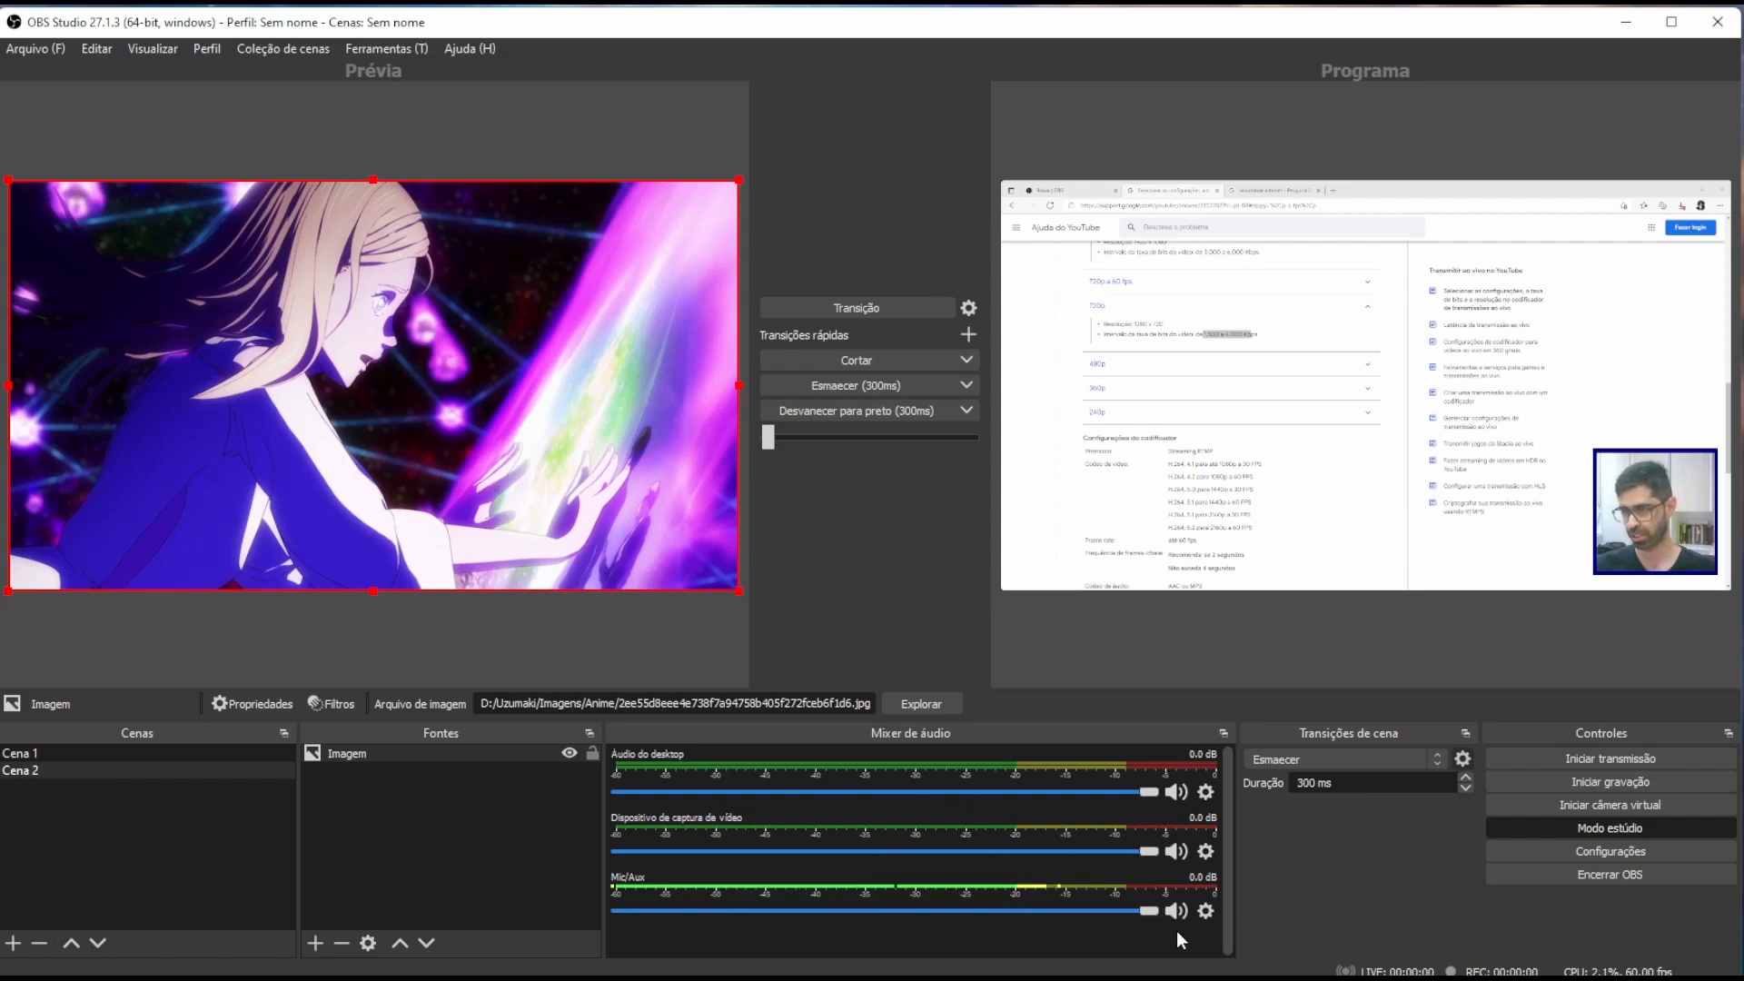
left_click_drag(1122, 911, 1212, 895)
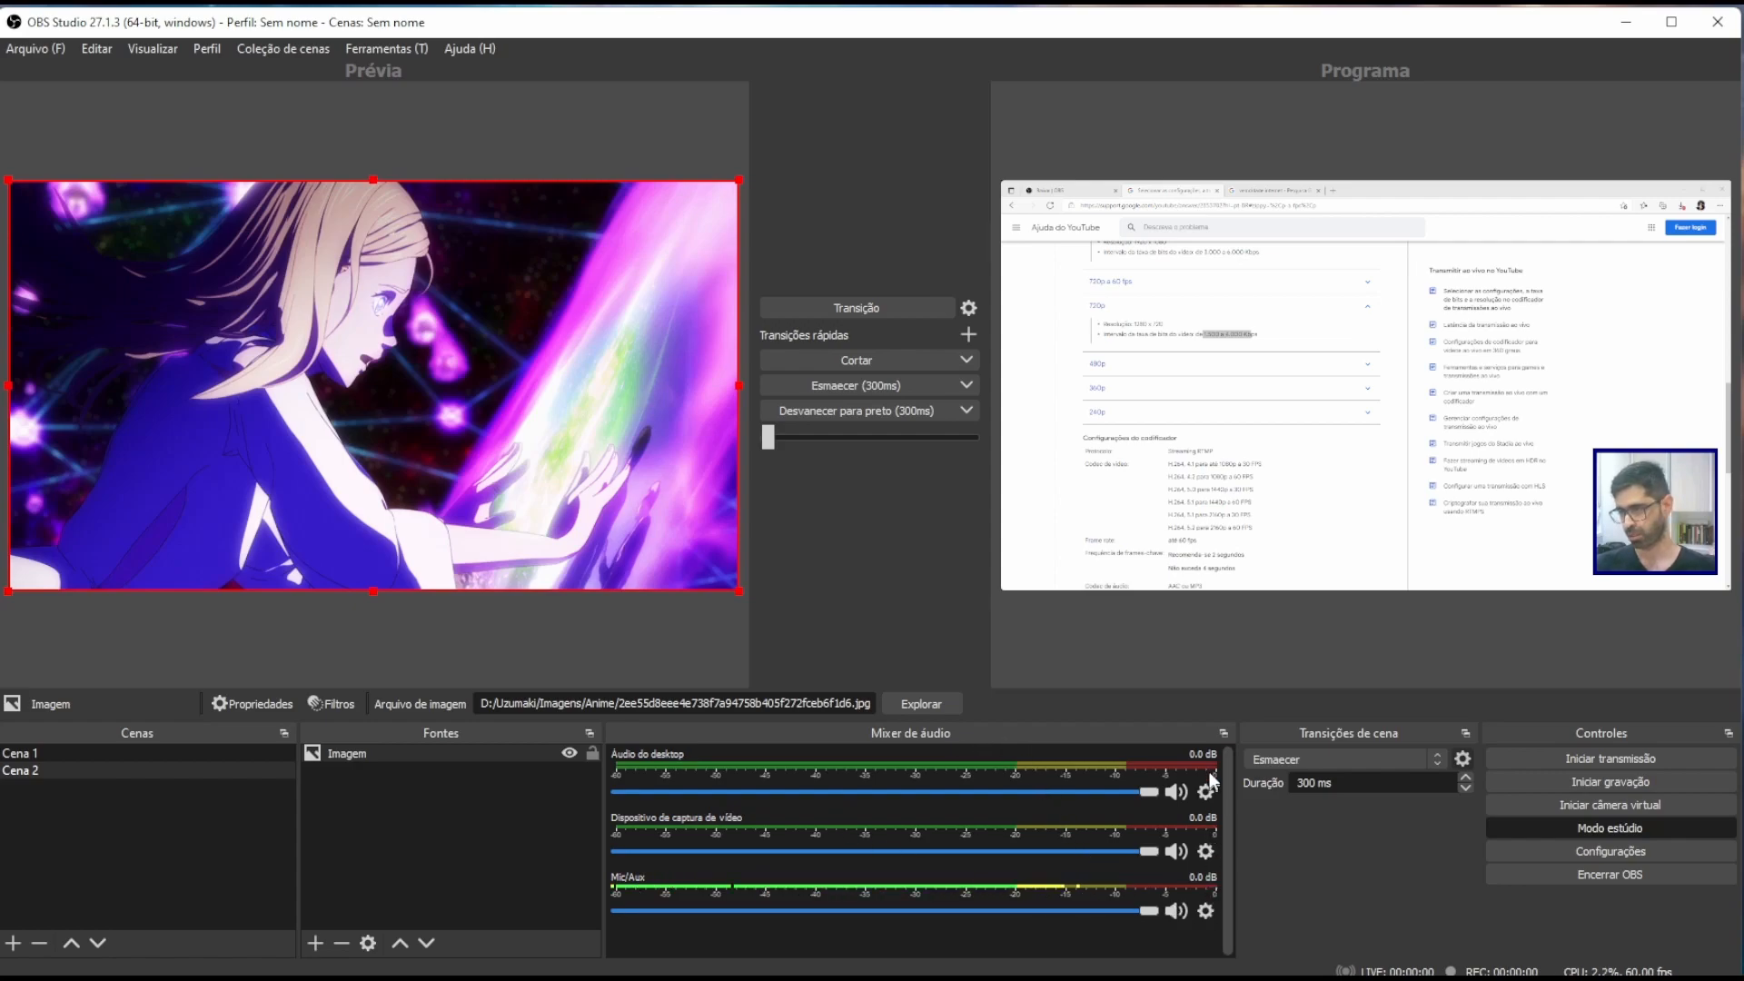
left_click(1206, 911)
left_click(1238, 876)
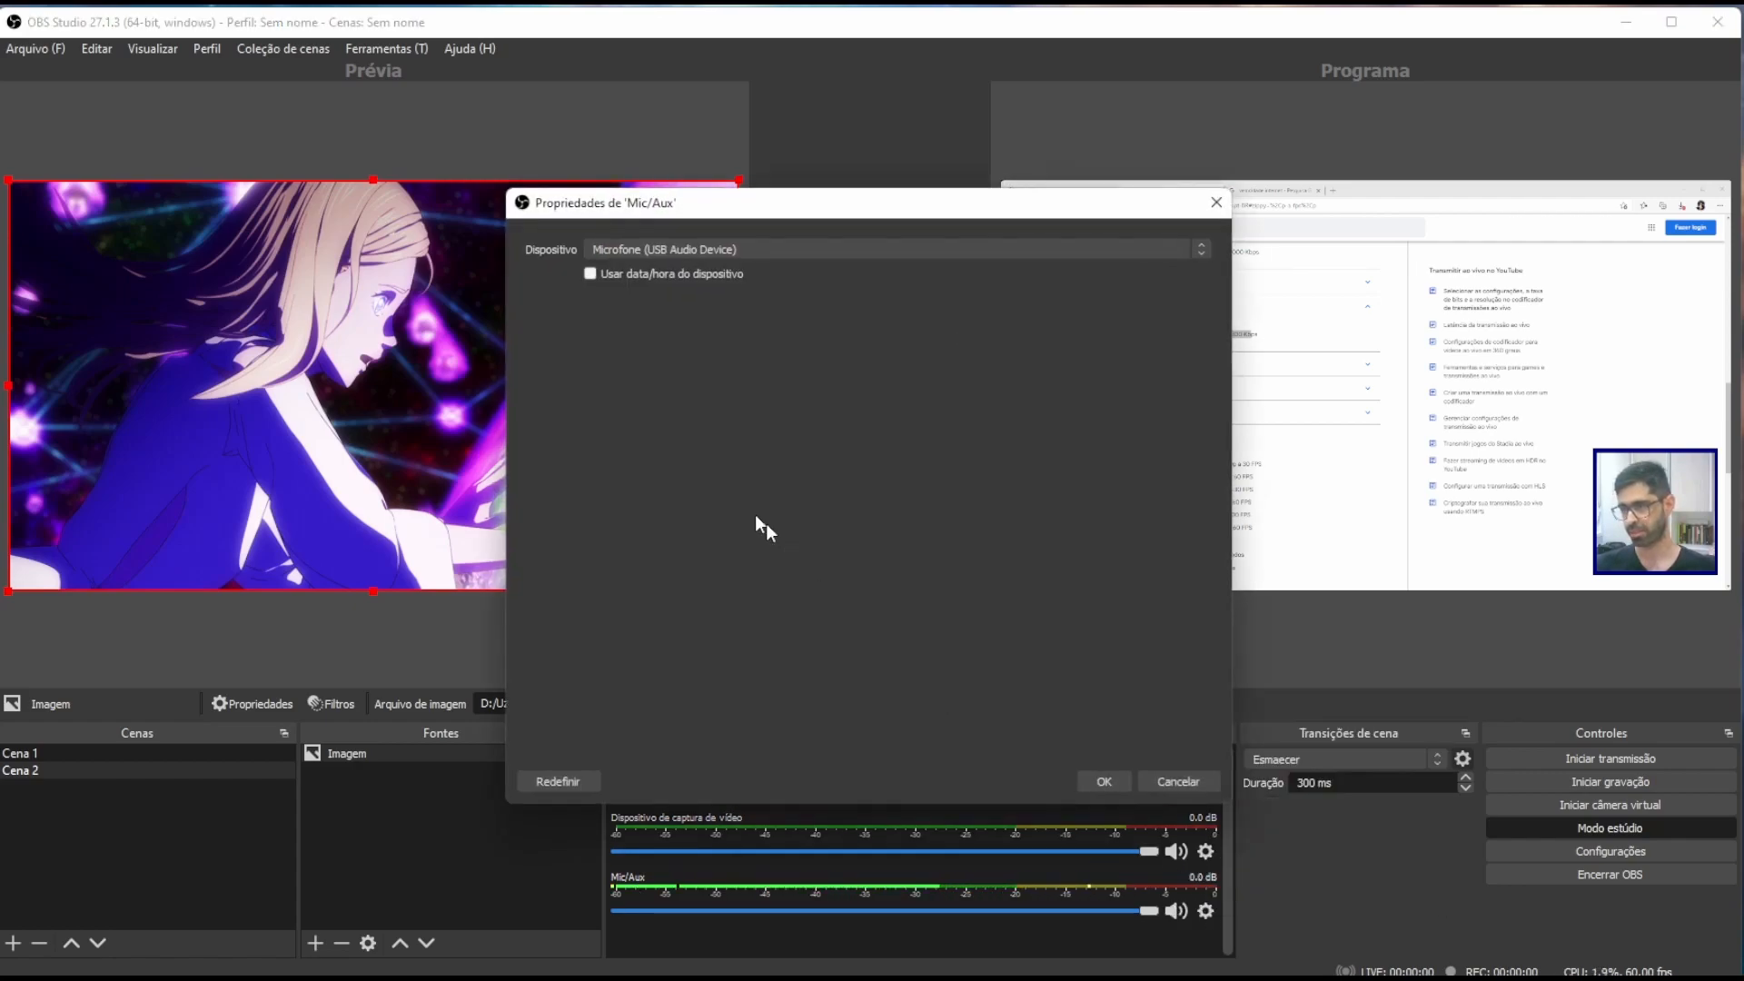
left_click(714, 249)
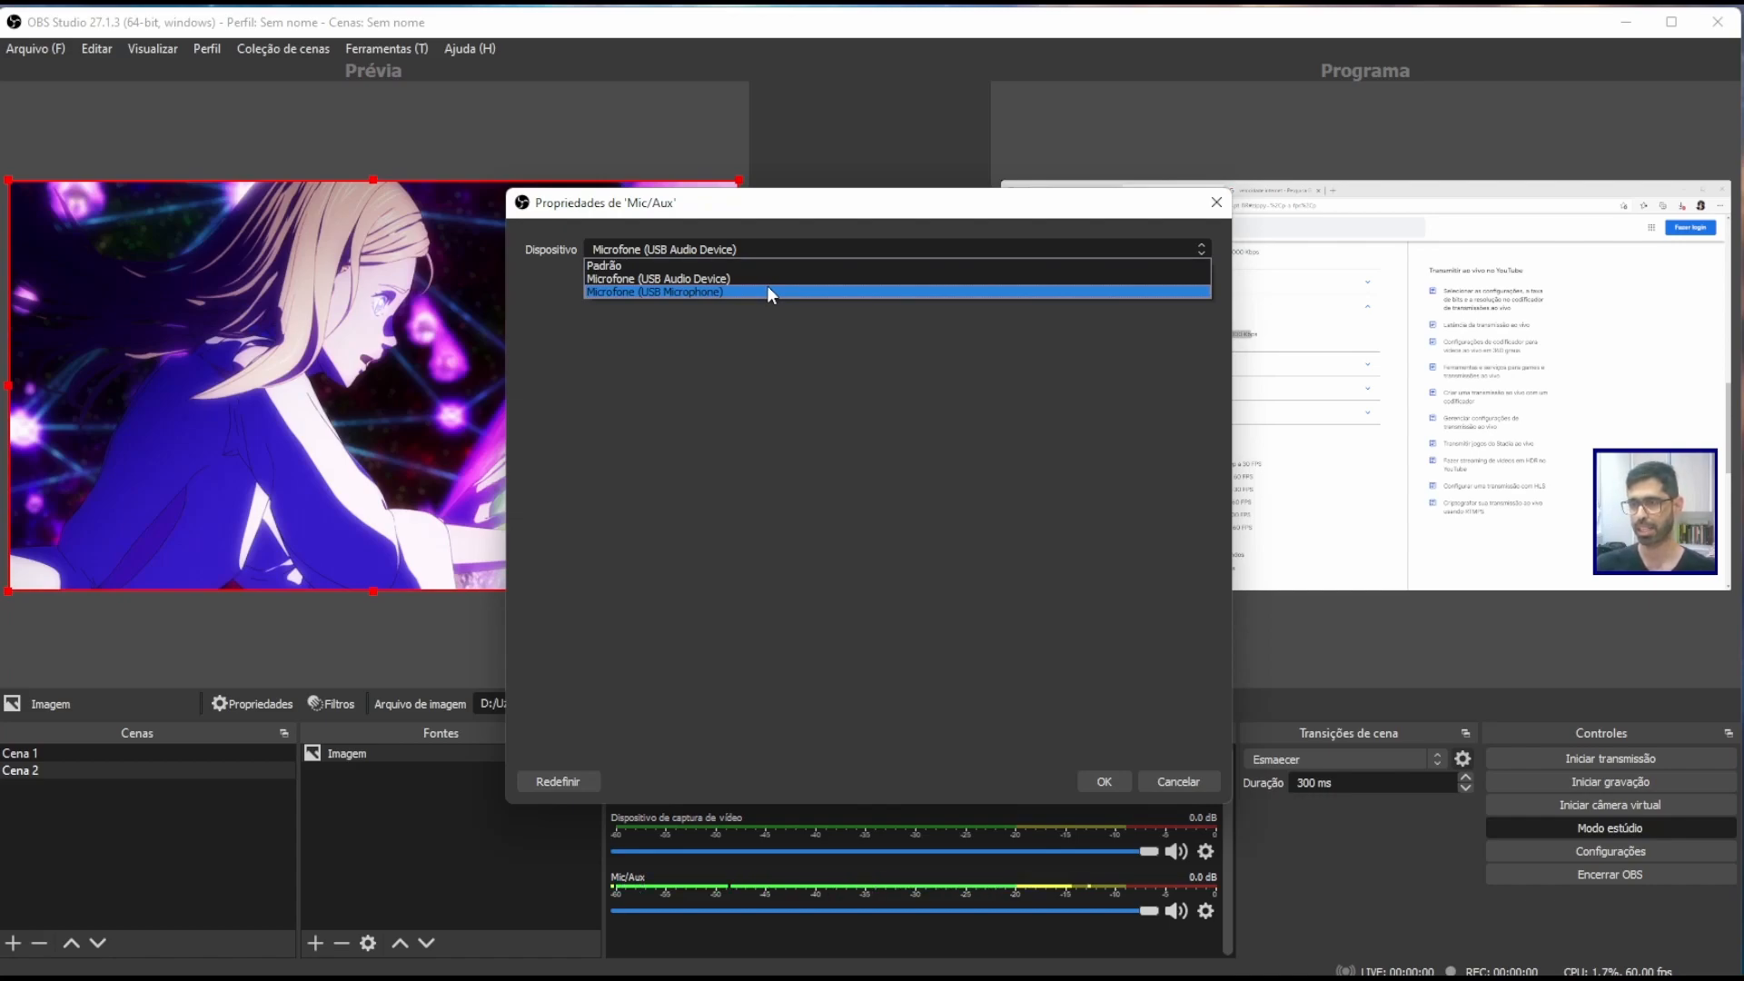
left_click(809, 188)
left_click(1104, 781)
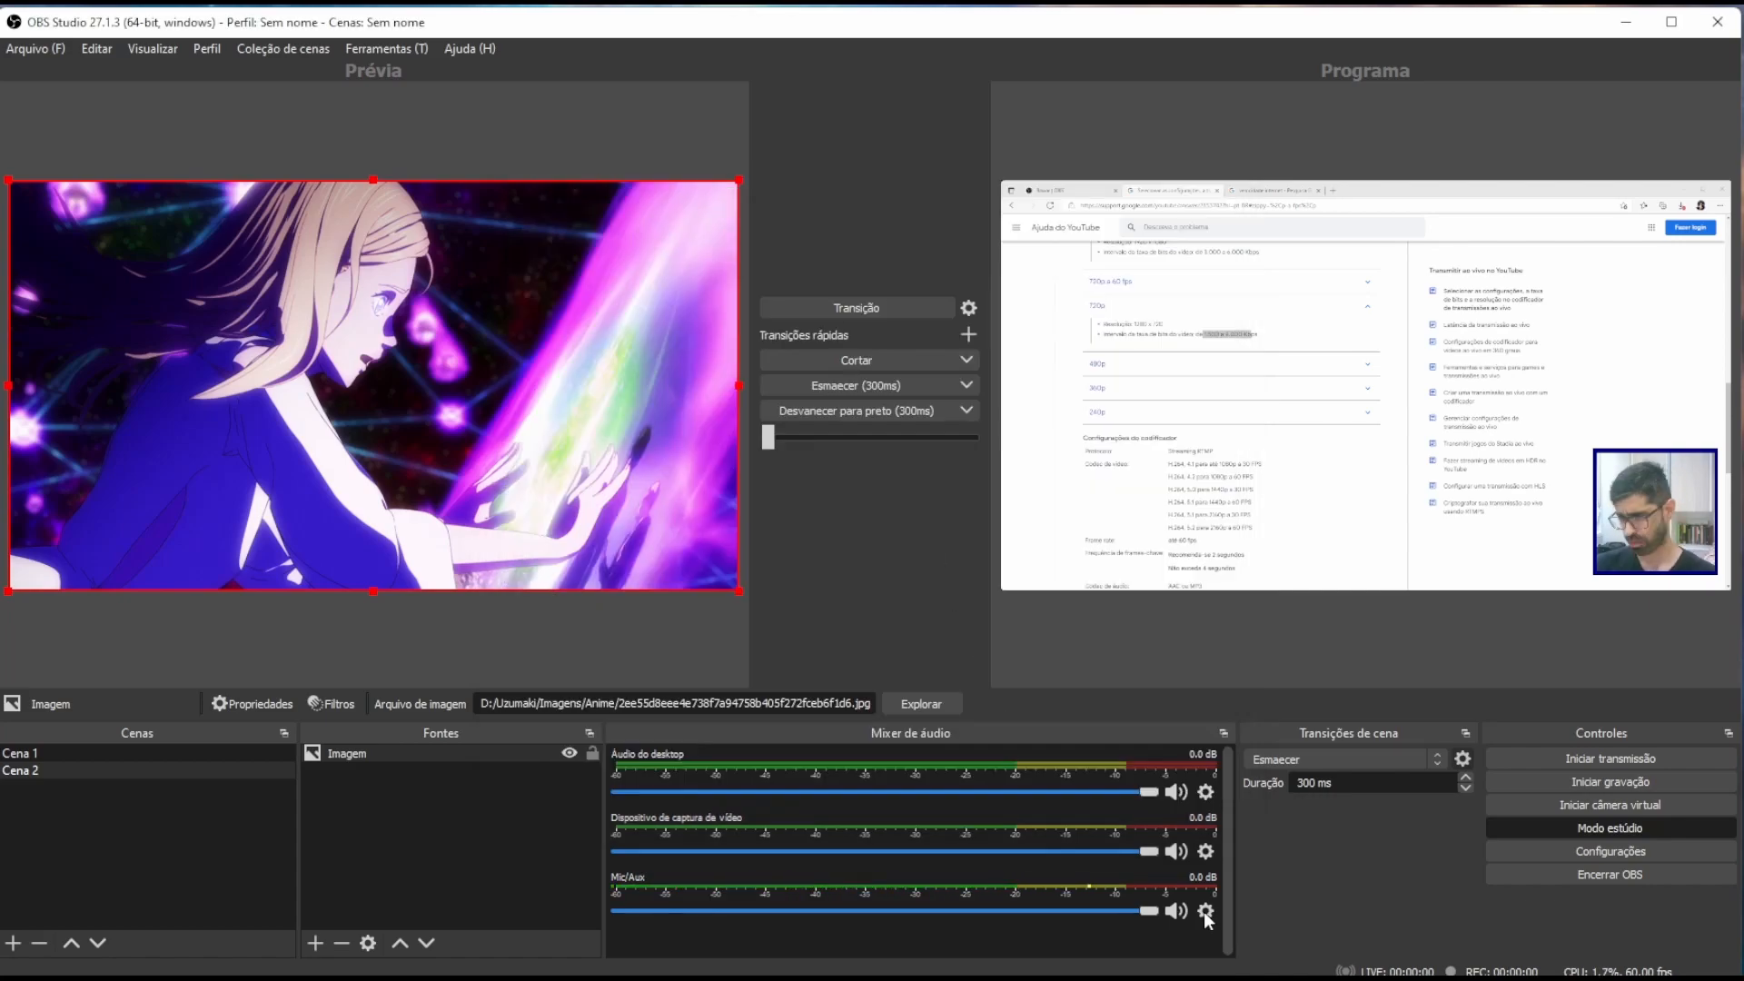
Add a Ganho filter of 2.80 dB to the Mic/Aux audio source.
left_click(1205, 912)
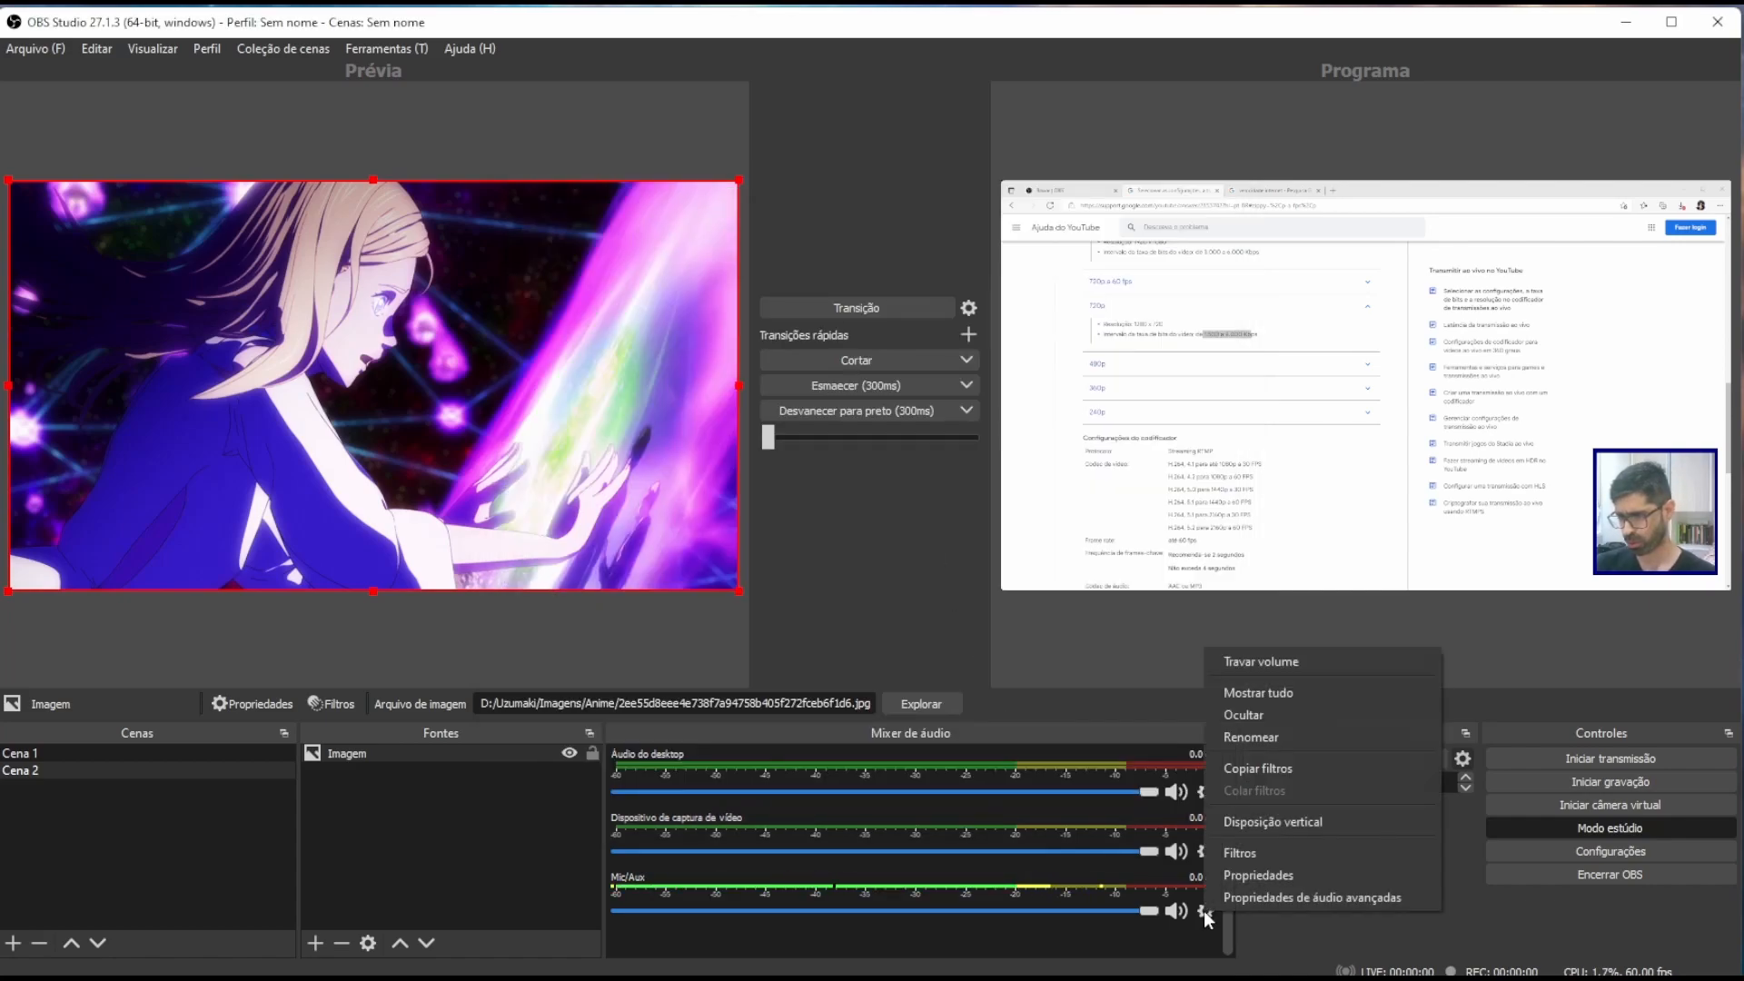
left_click(1240, 854)
left_click(454, 857)
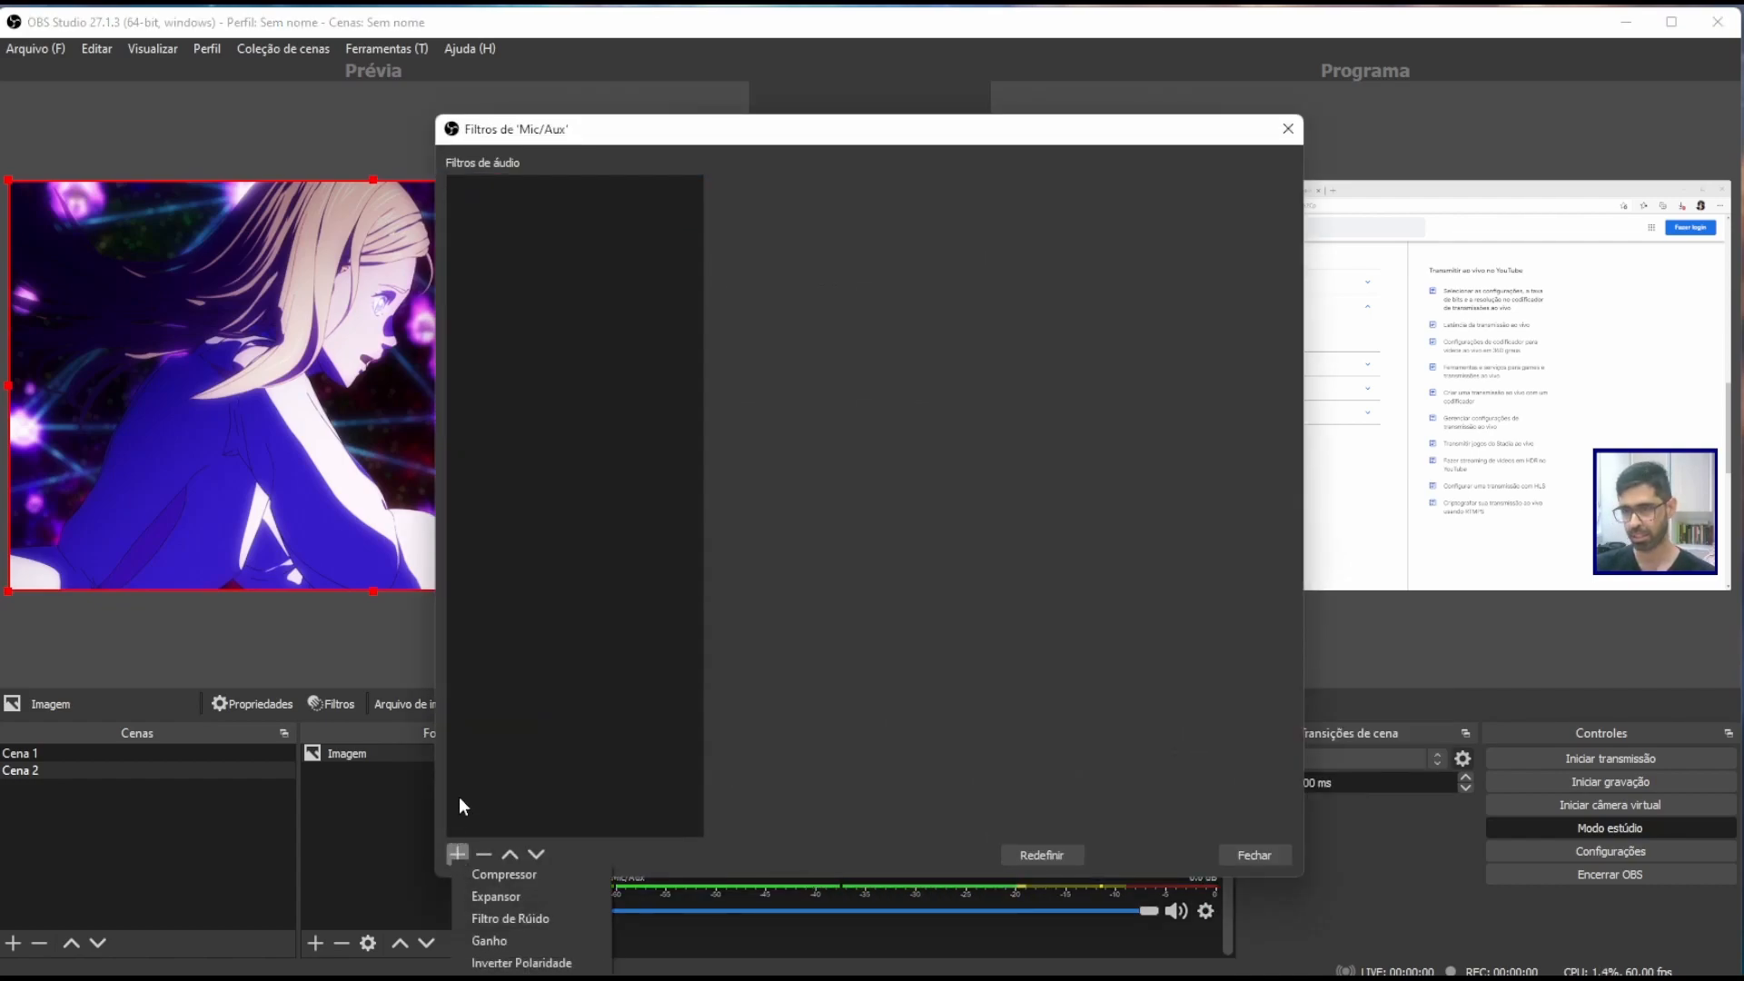
left_click(558, 941)
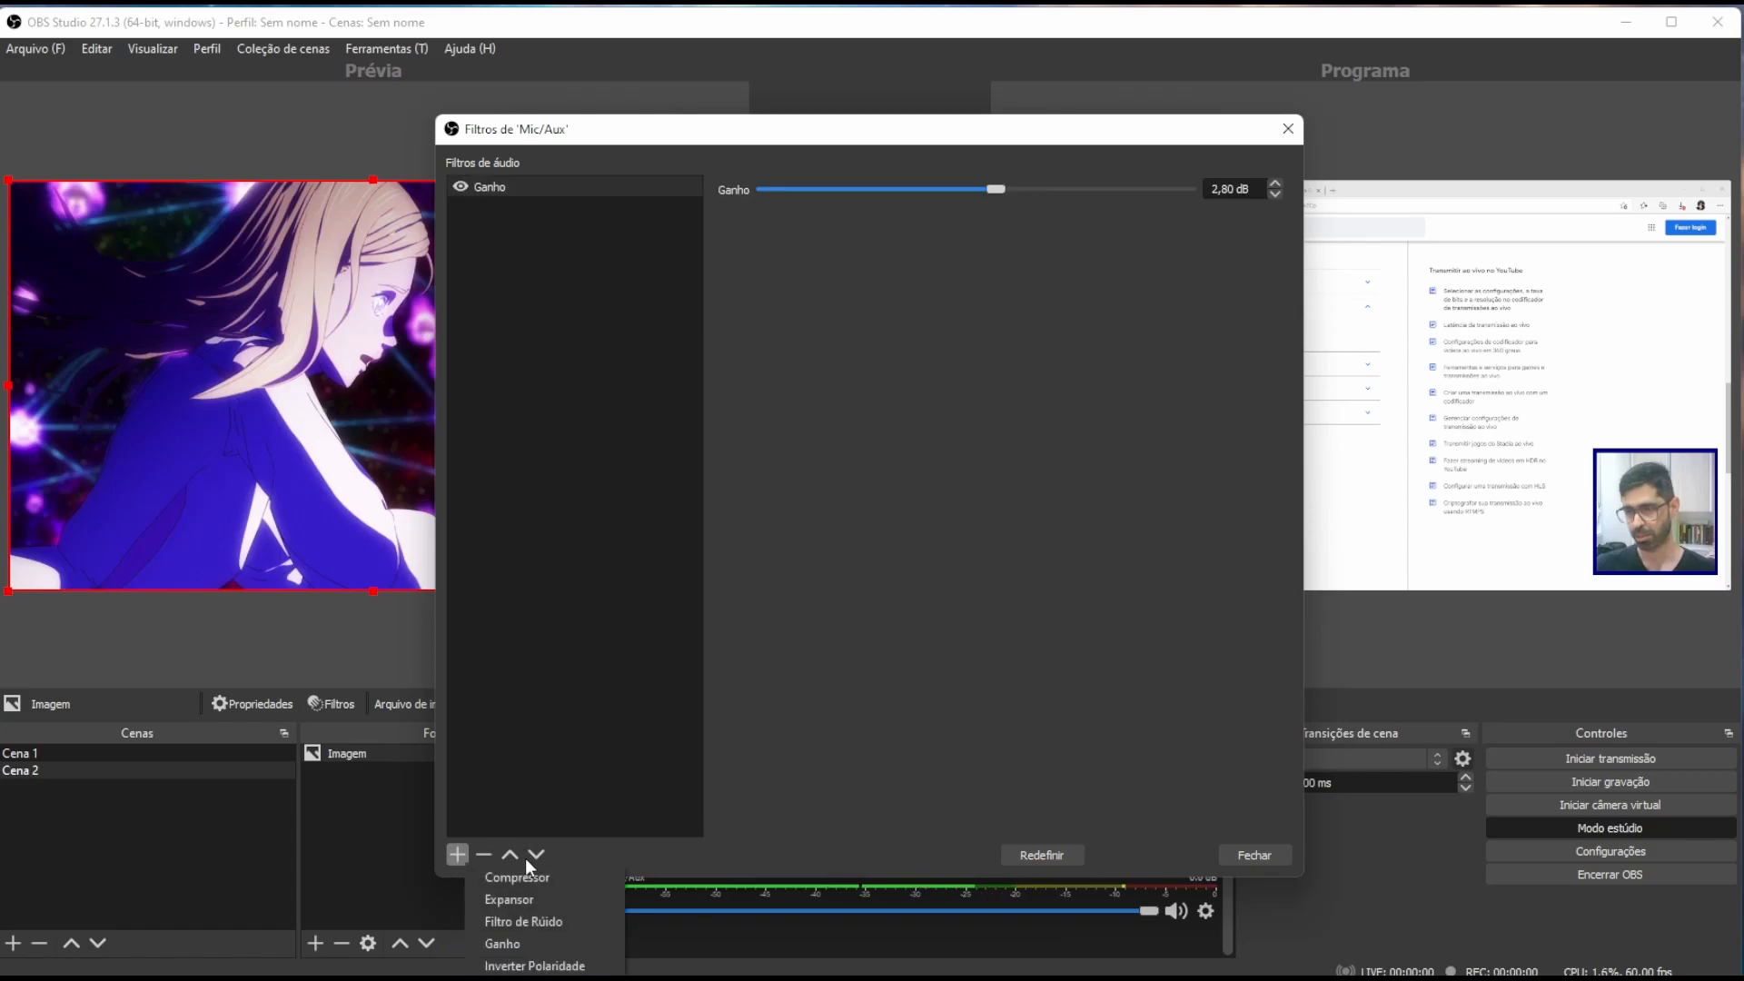
Add a Redução de ruídos filter to Mic/Aux, keep the RNNoise method, and close the filters.
left_click(535, 979)
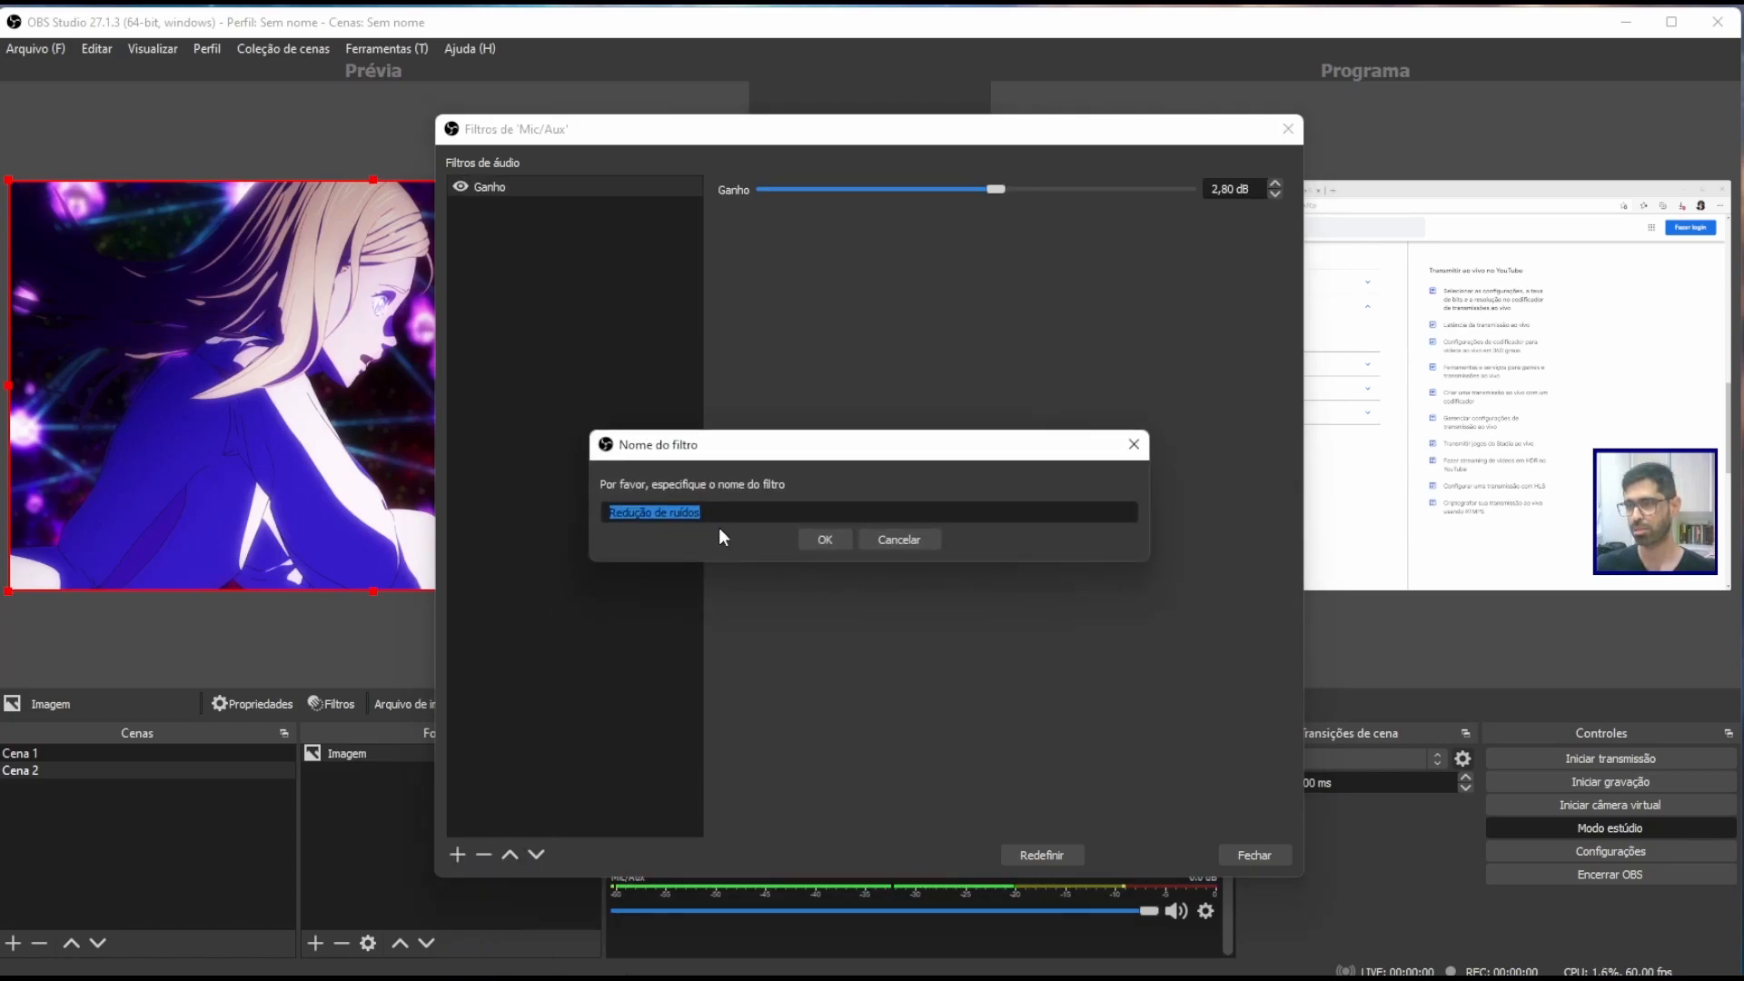
left_click(821, 537)
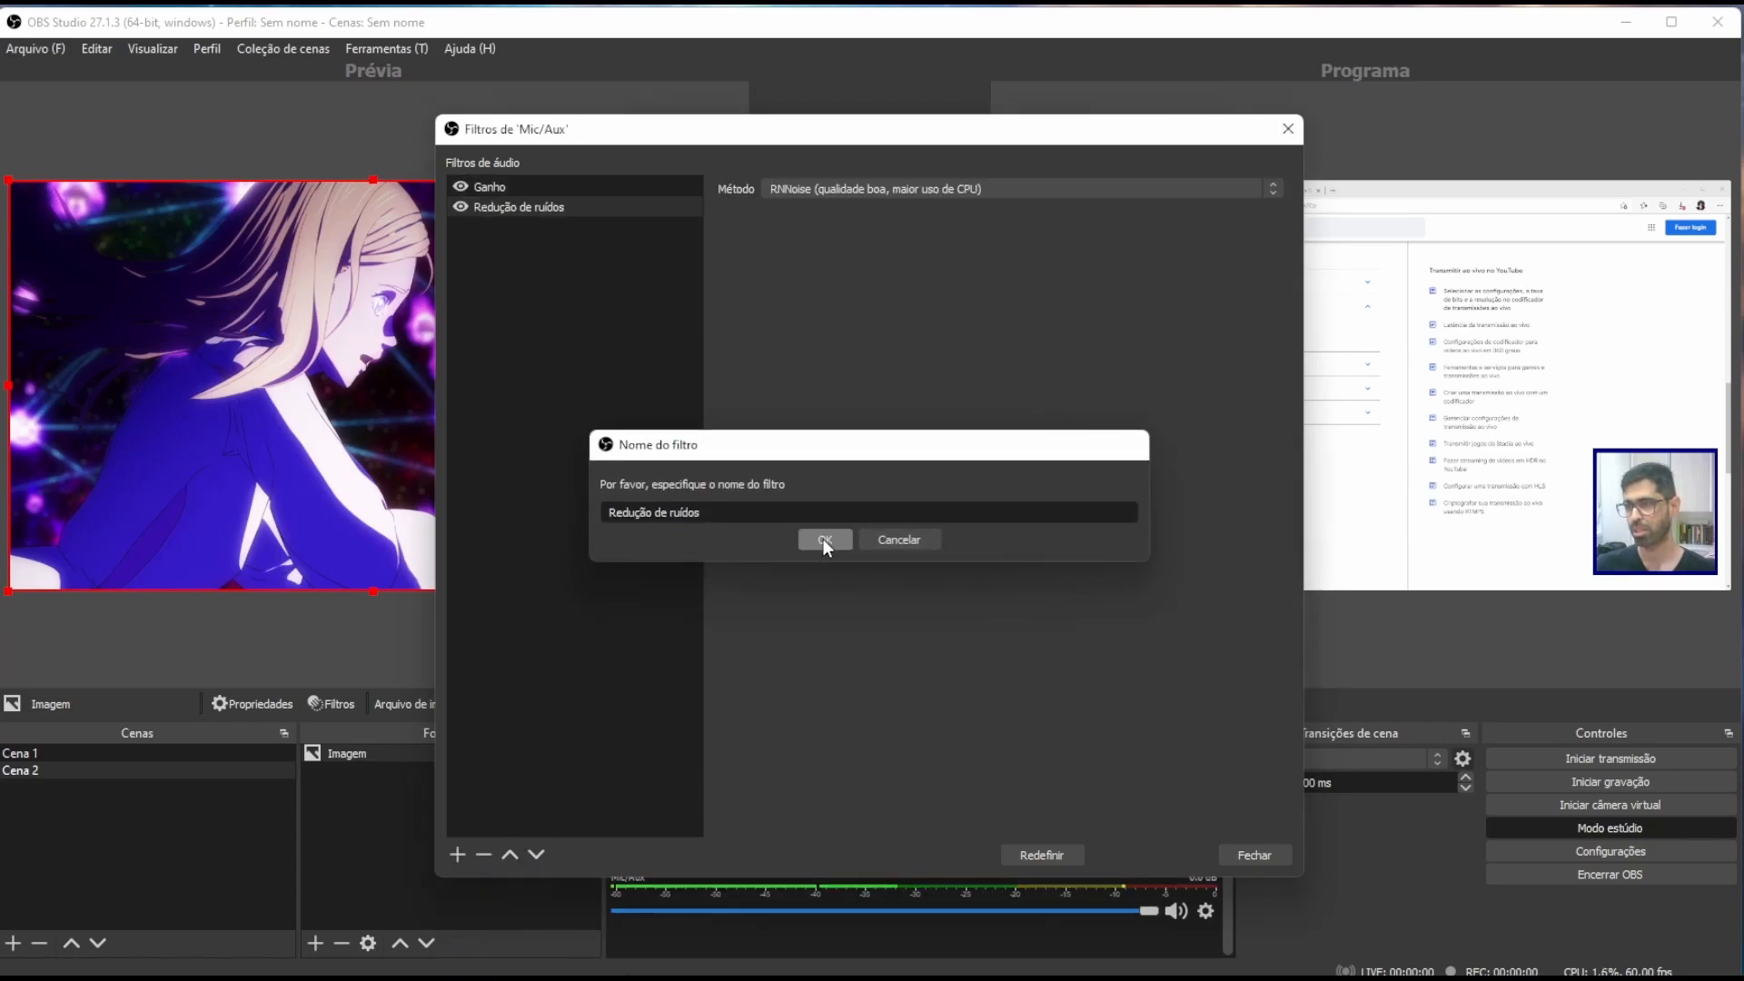
left_click(816, 189)
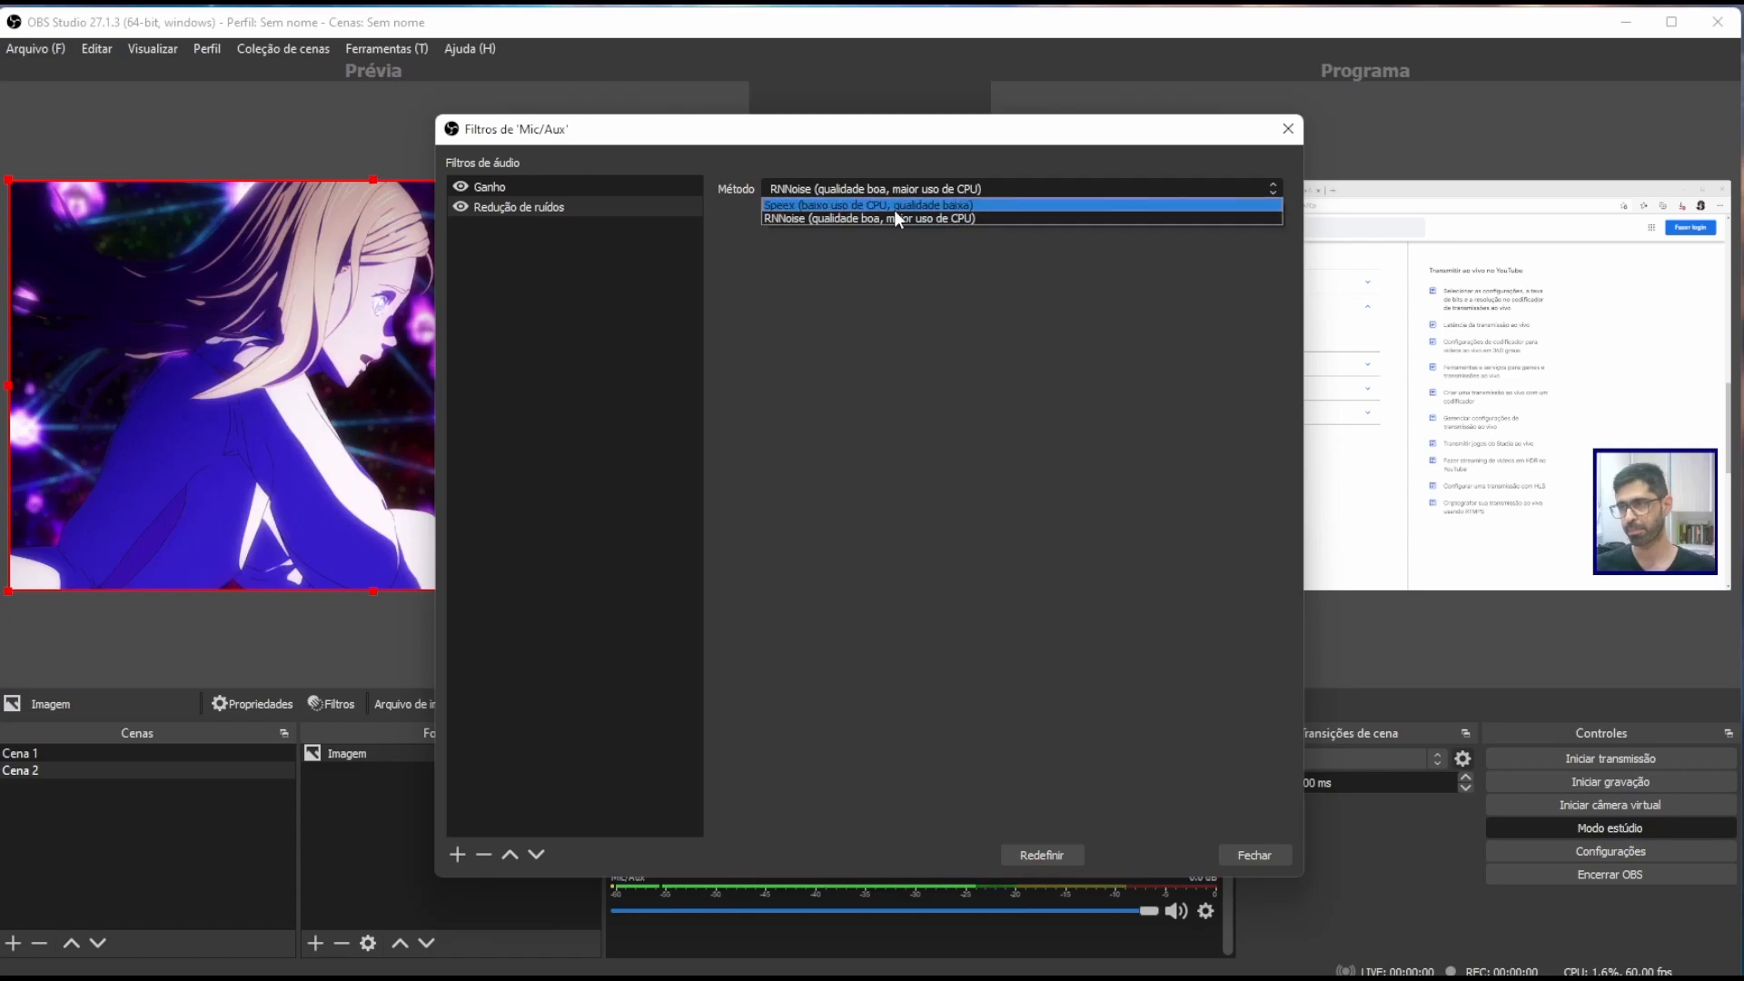
key("Escape")
key("Escape")
Mute and unmute Mic/Aux and lower its volume to -0.7 dB.
left_click(1172, 912)
mouse_move(1148, 912)
left_mouse_down()
mouse_move(919, 907)
mouse_move(1132, 908)
left_mouse_up()
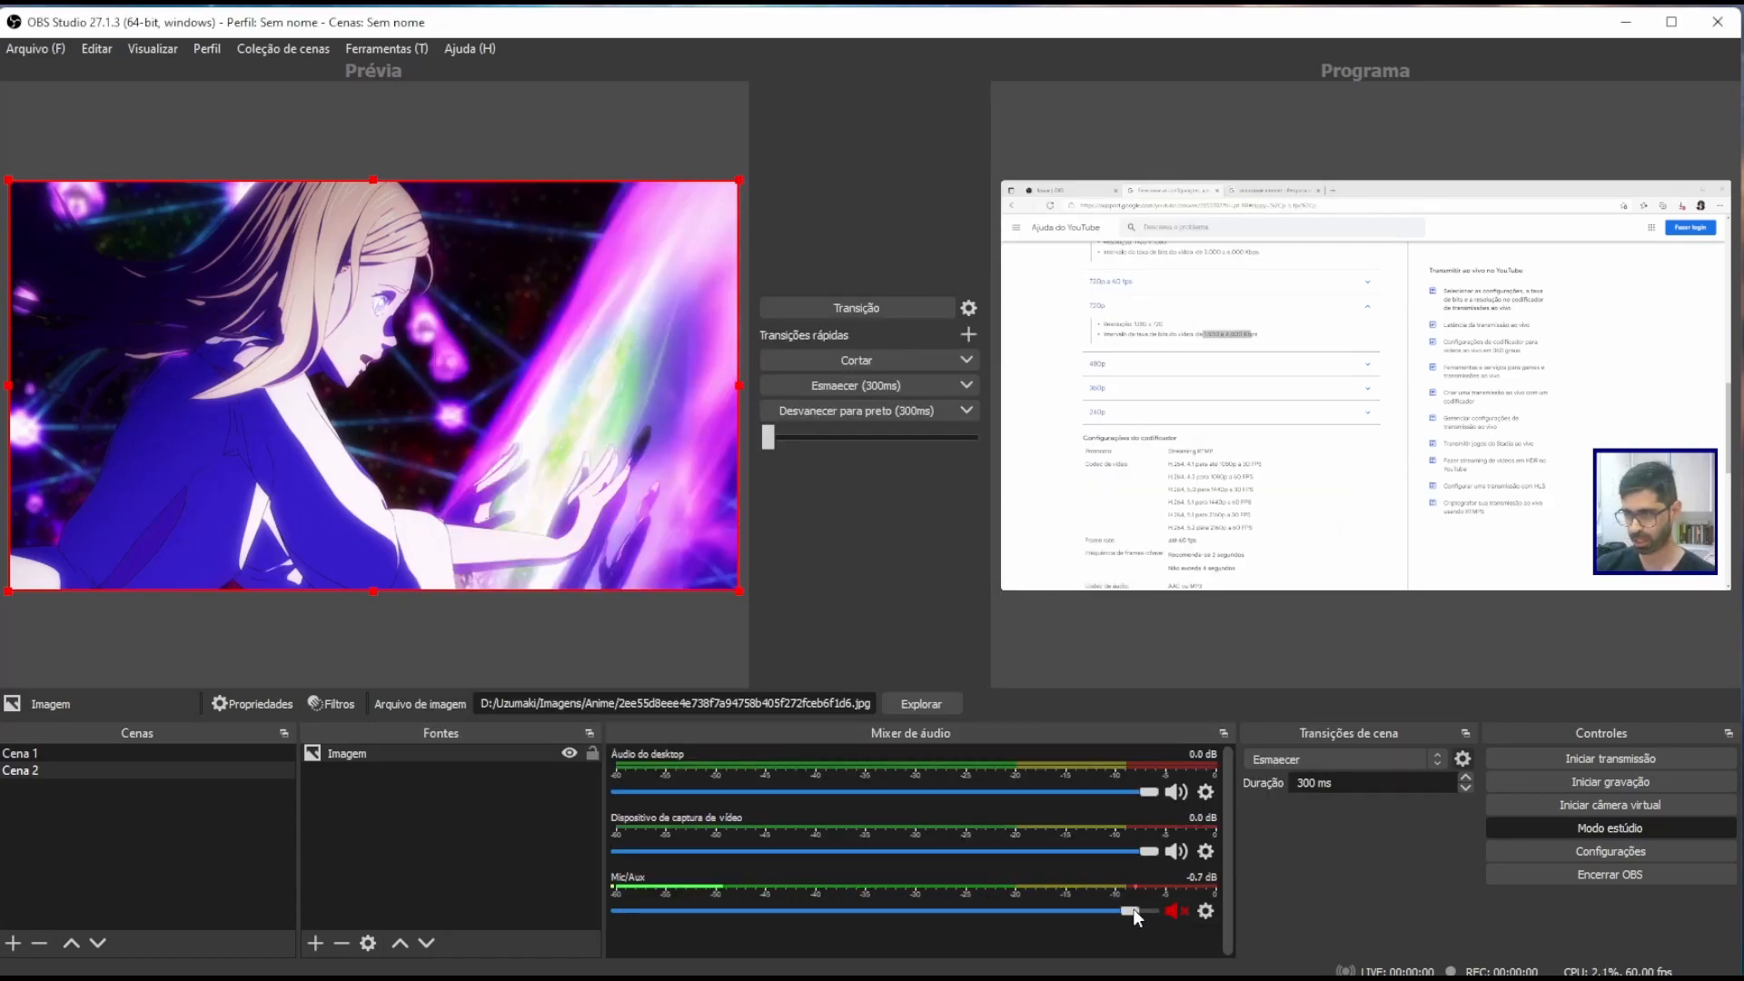
left_click(1178, 914)
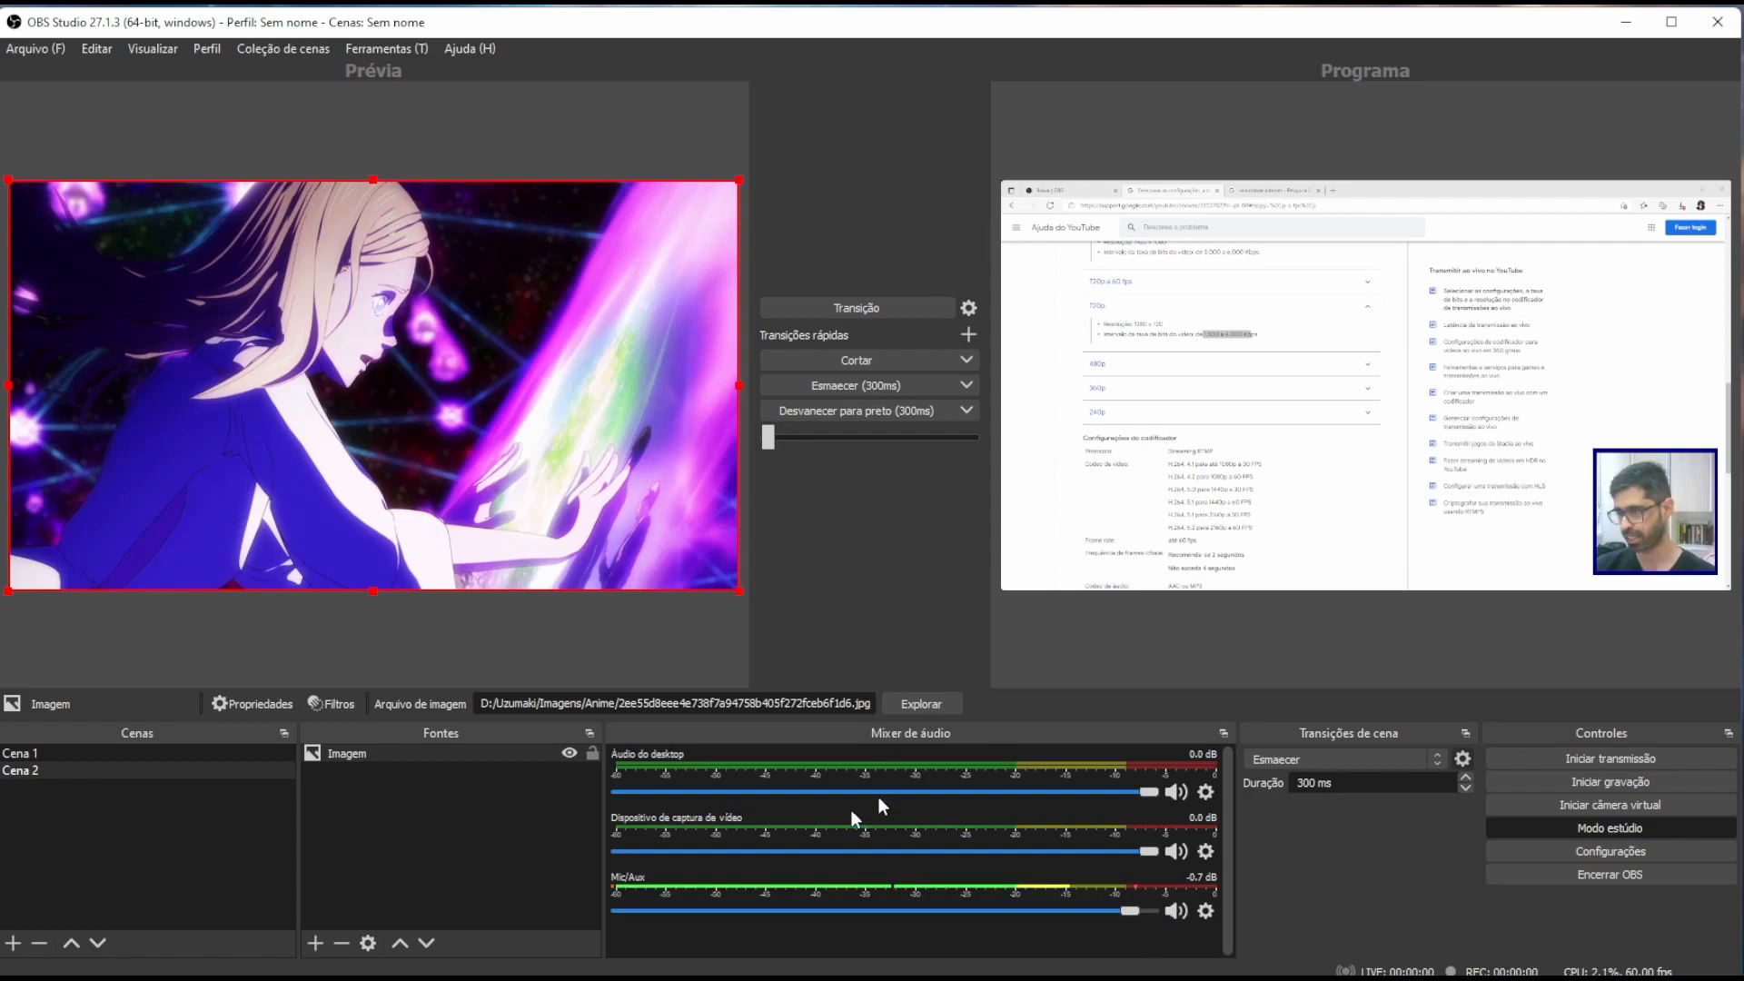
With Cena 2 sent to the program output, add a Deslizar transition with direction Esquerda and use it to bring Cena 1 back.
left_click(908, 309)
left_click(1341, 758)
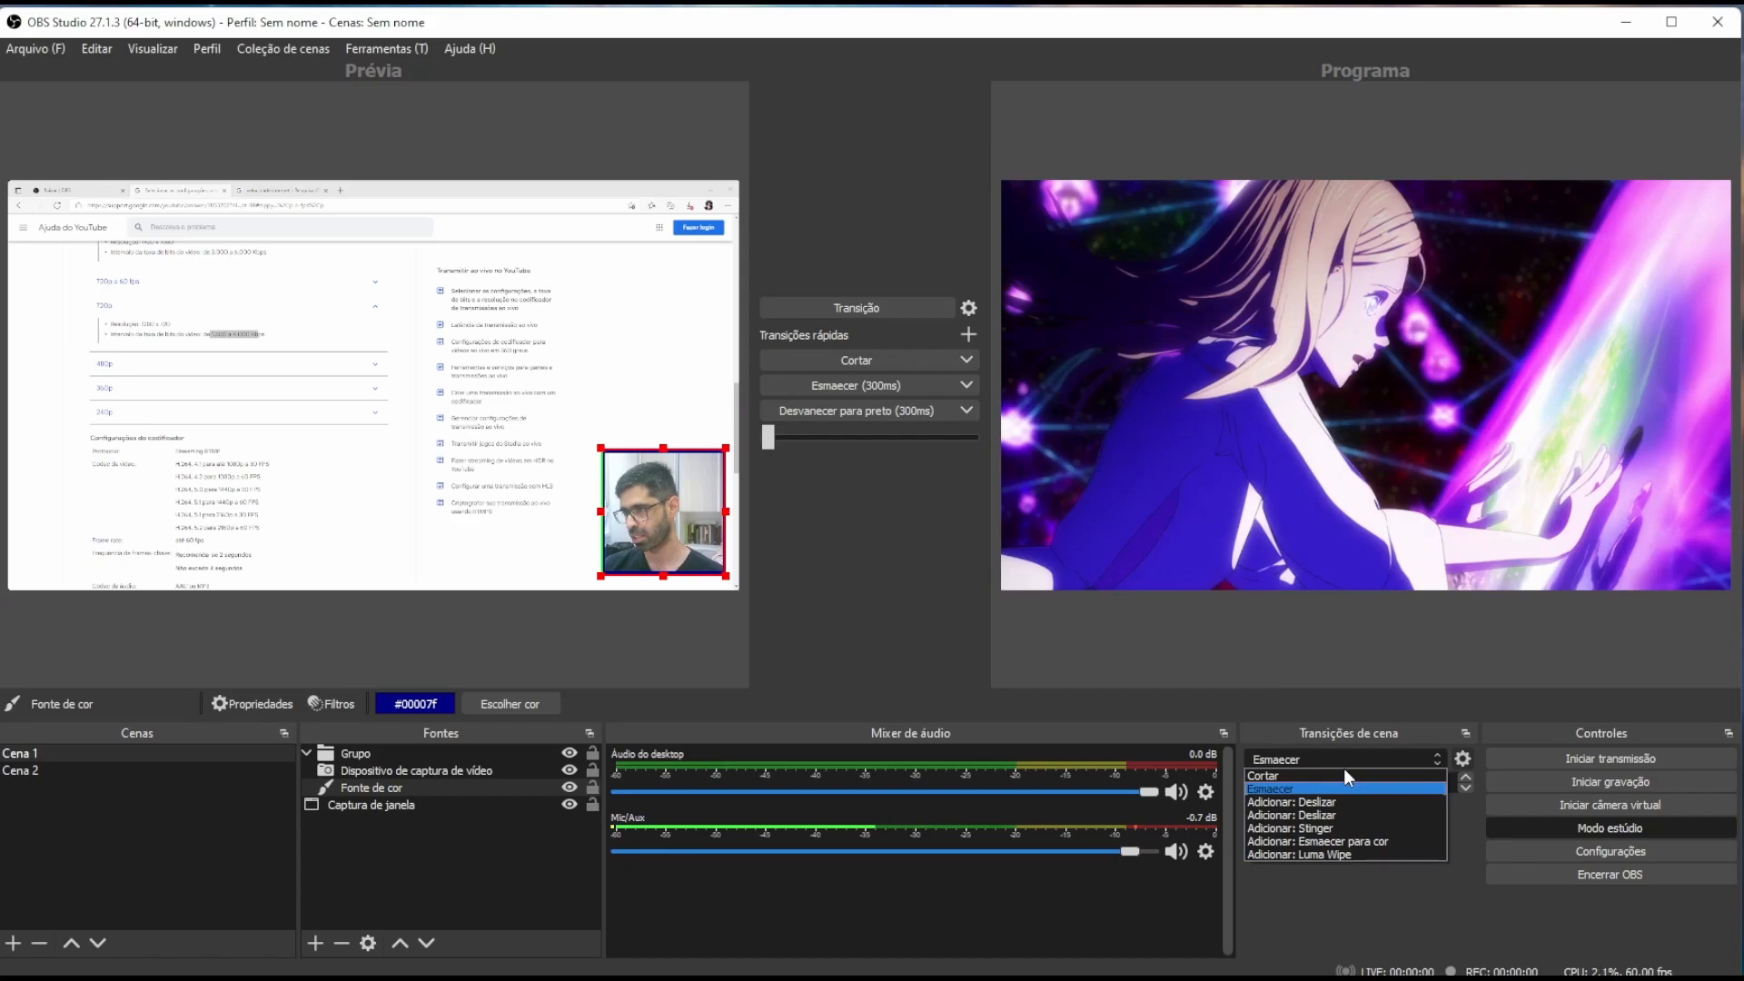
left_click(1348, 803)
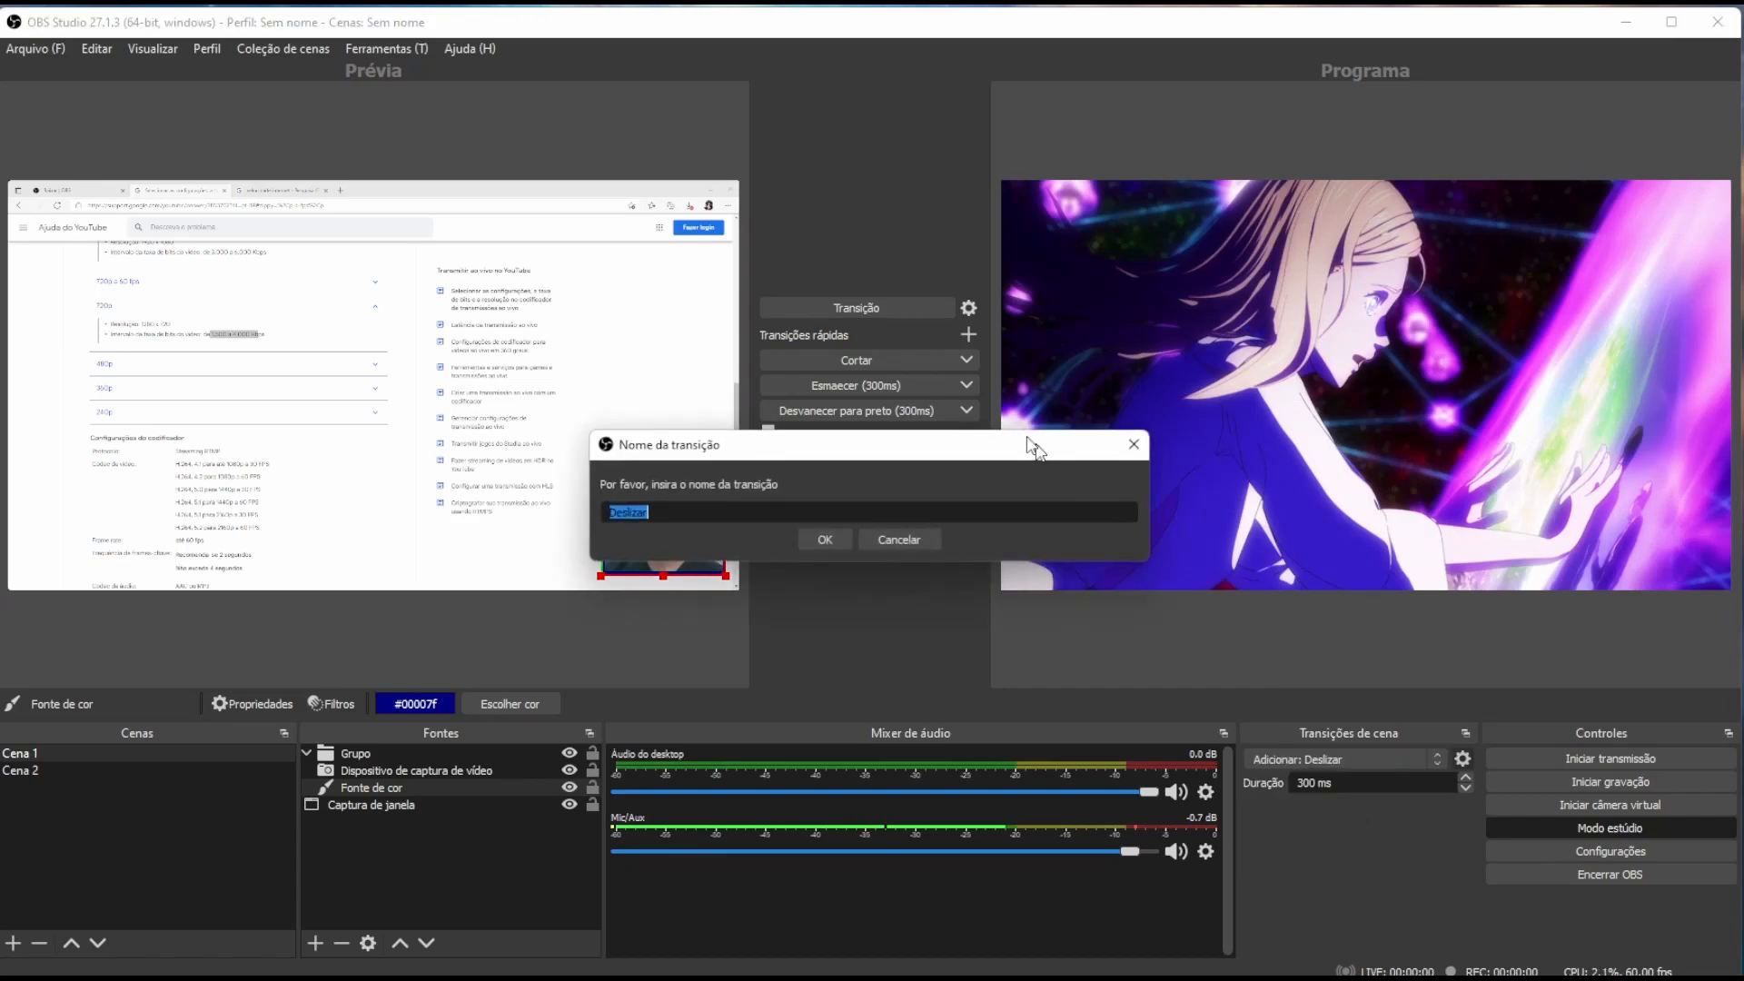
left_click(818, 542)
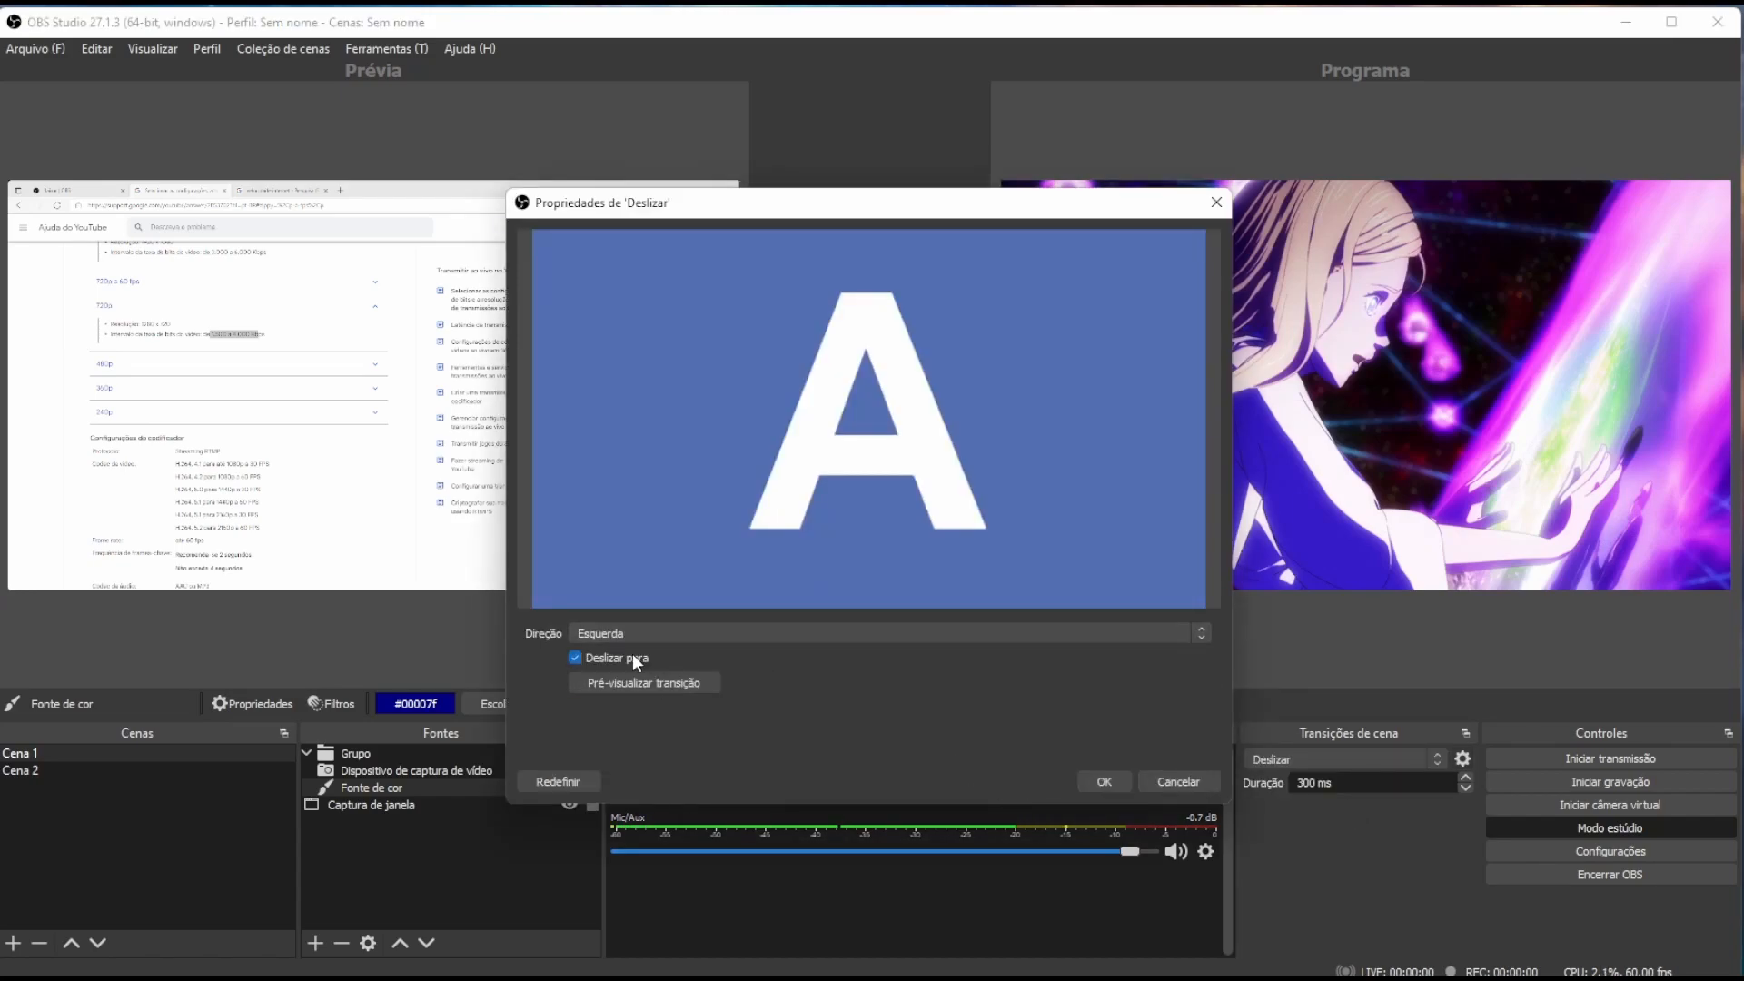
key("Return")
left_click(857, 308)
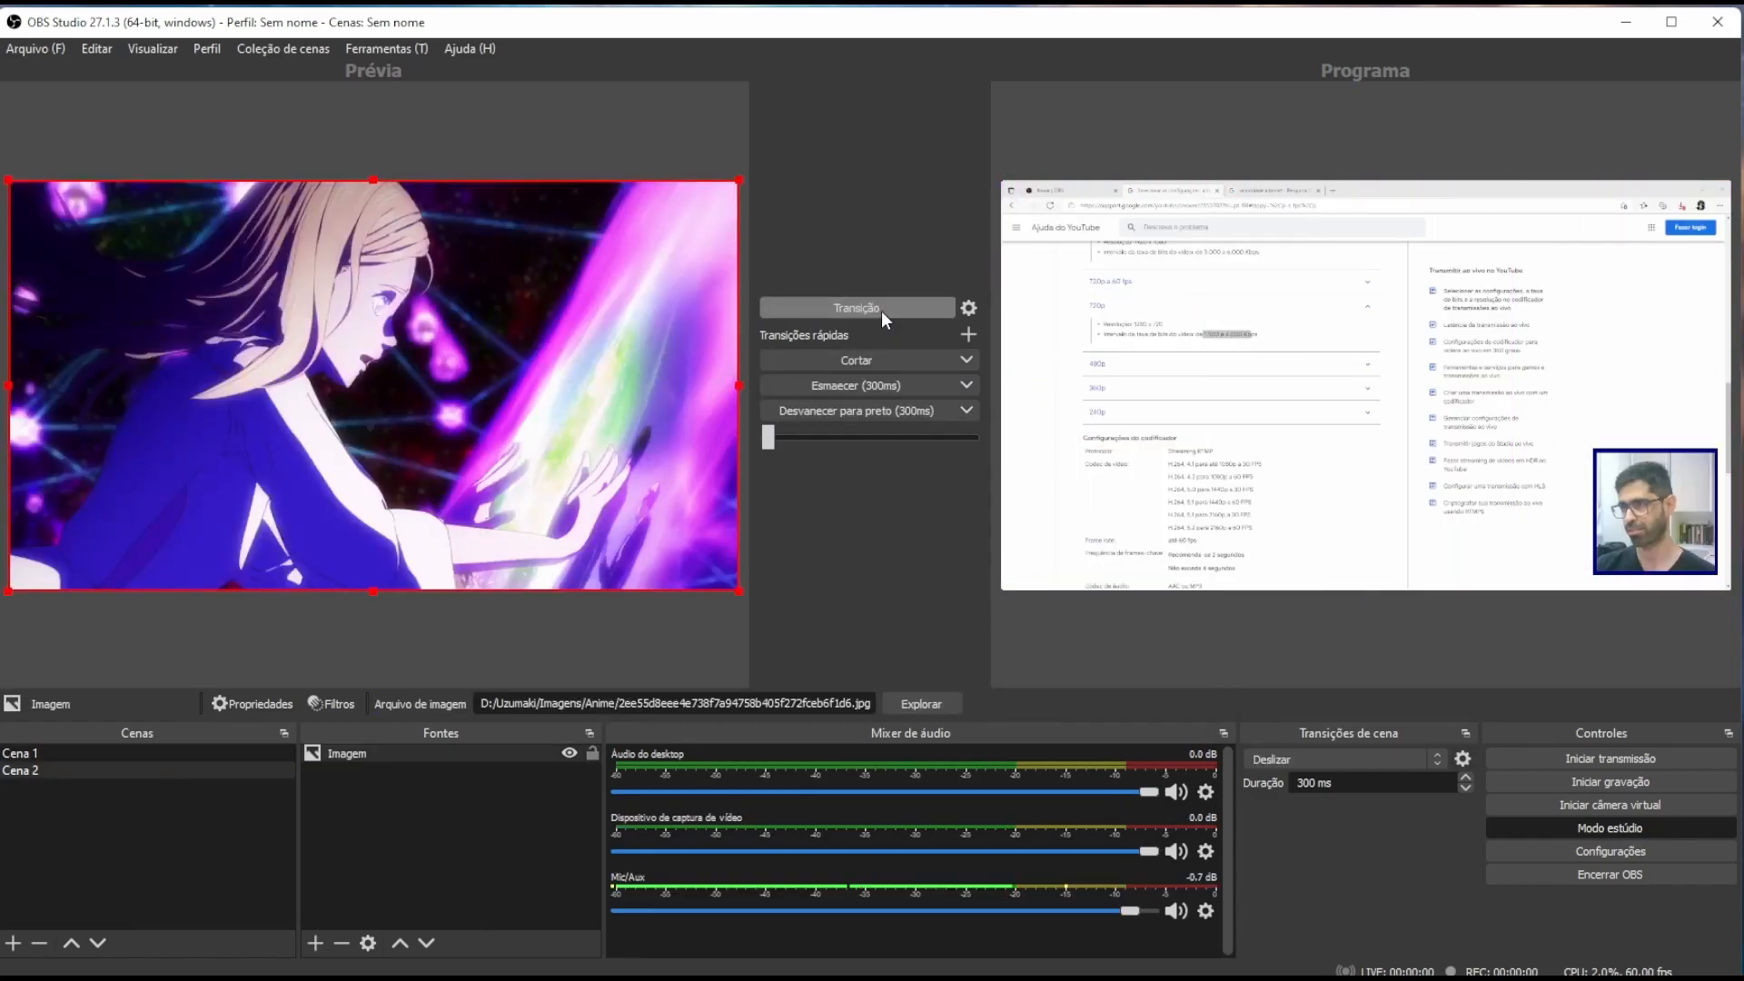
Change the scene transition to Esmaecer and use it to send Cena 2 to the program output.
left_click(1340, 759)
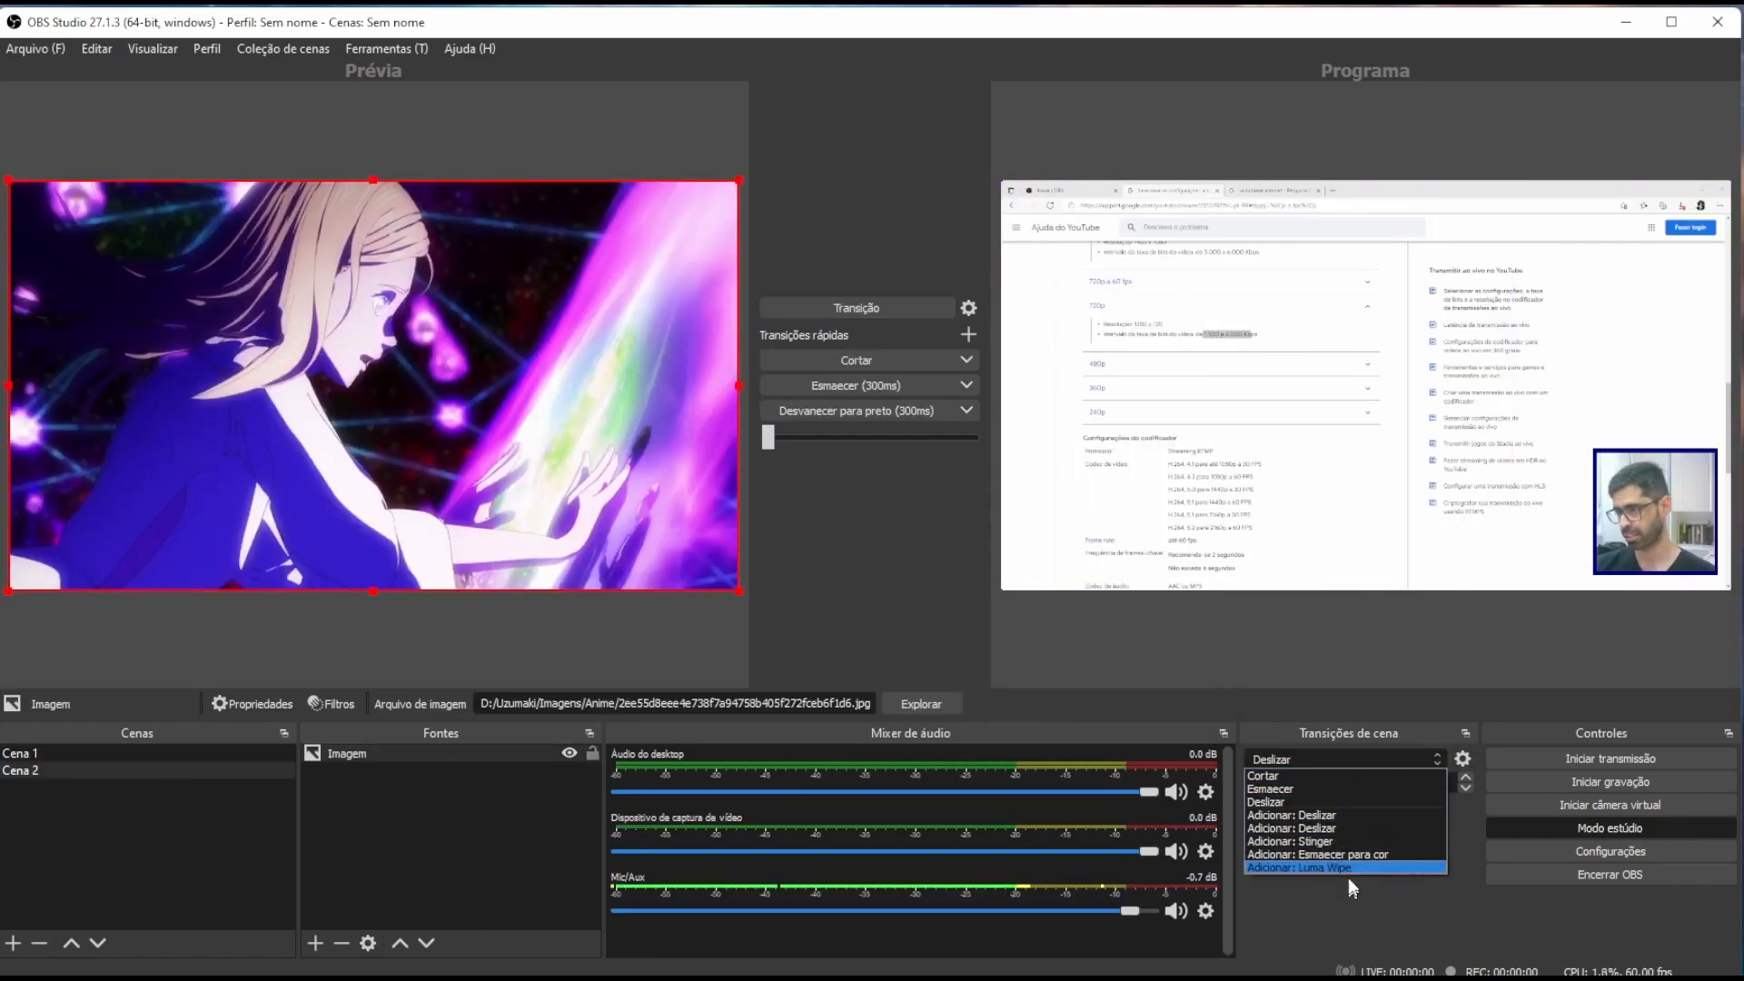
left_click(1322, 786)
left_click(823, 302)
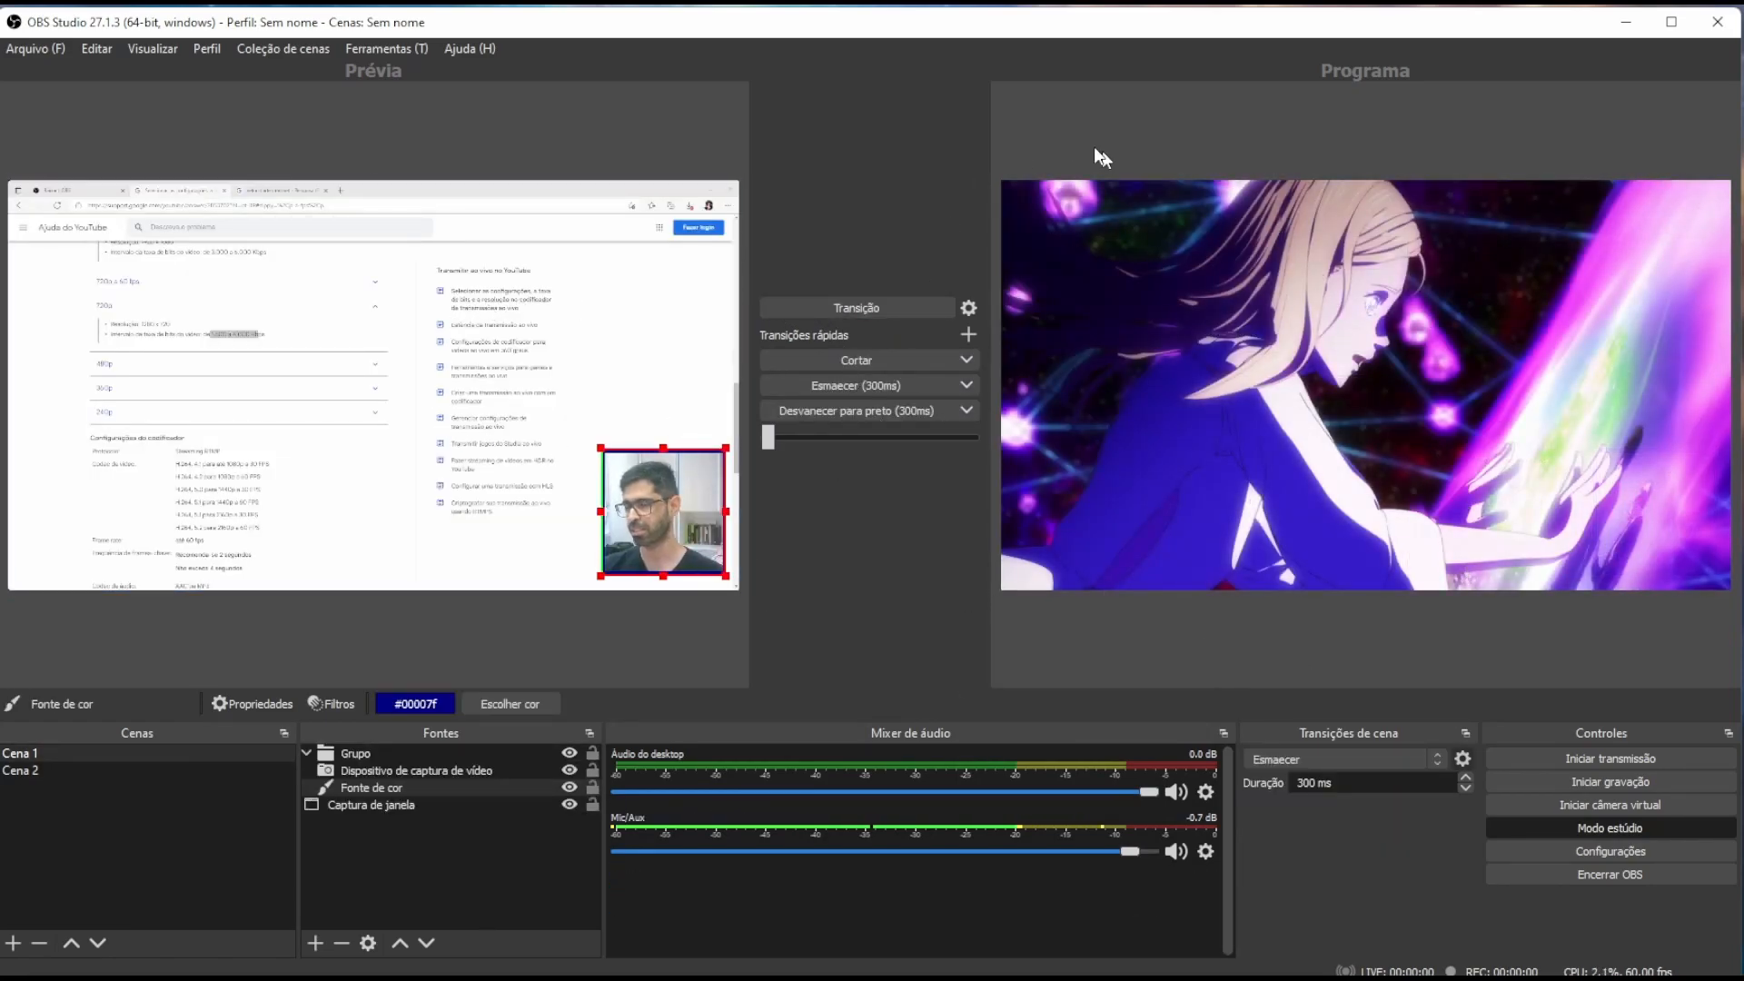
Add a new scene named Cena 3 and give it a Captura de janela source.
double_click(135, 860)
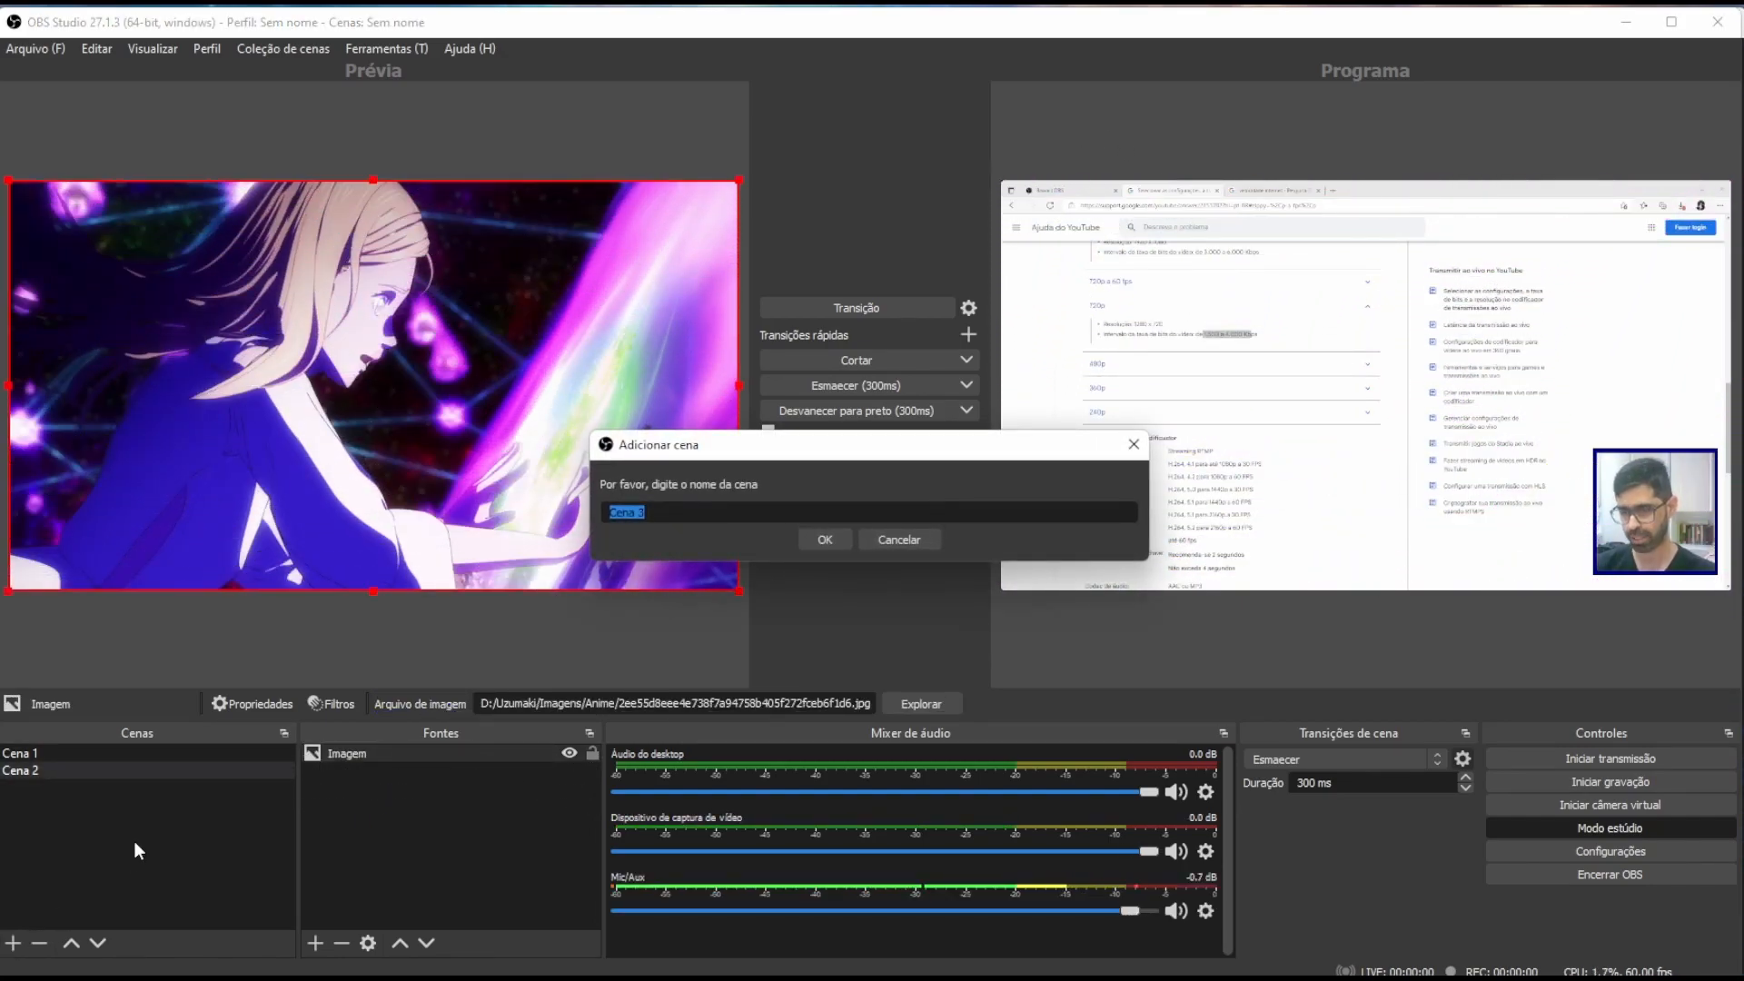
key("Return")
left_click(315, 943)
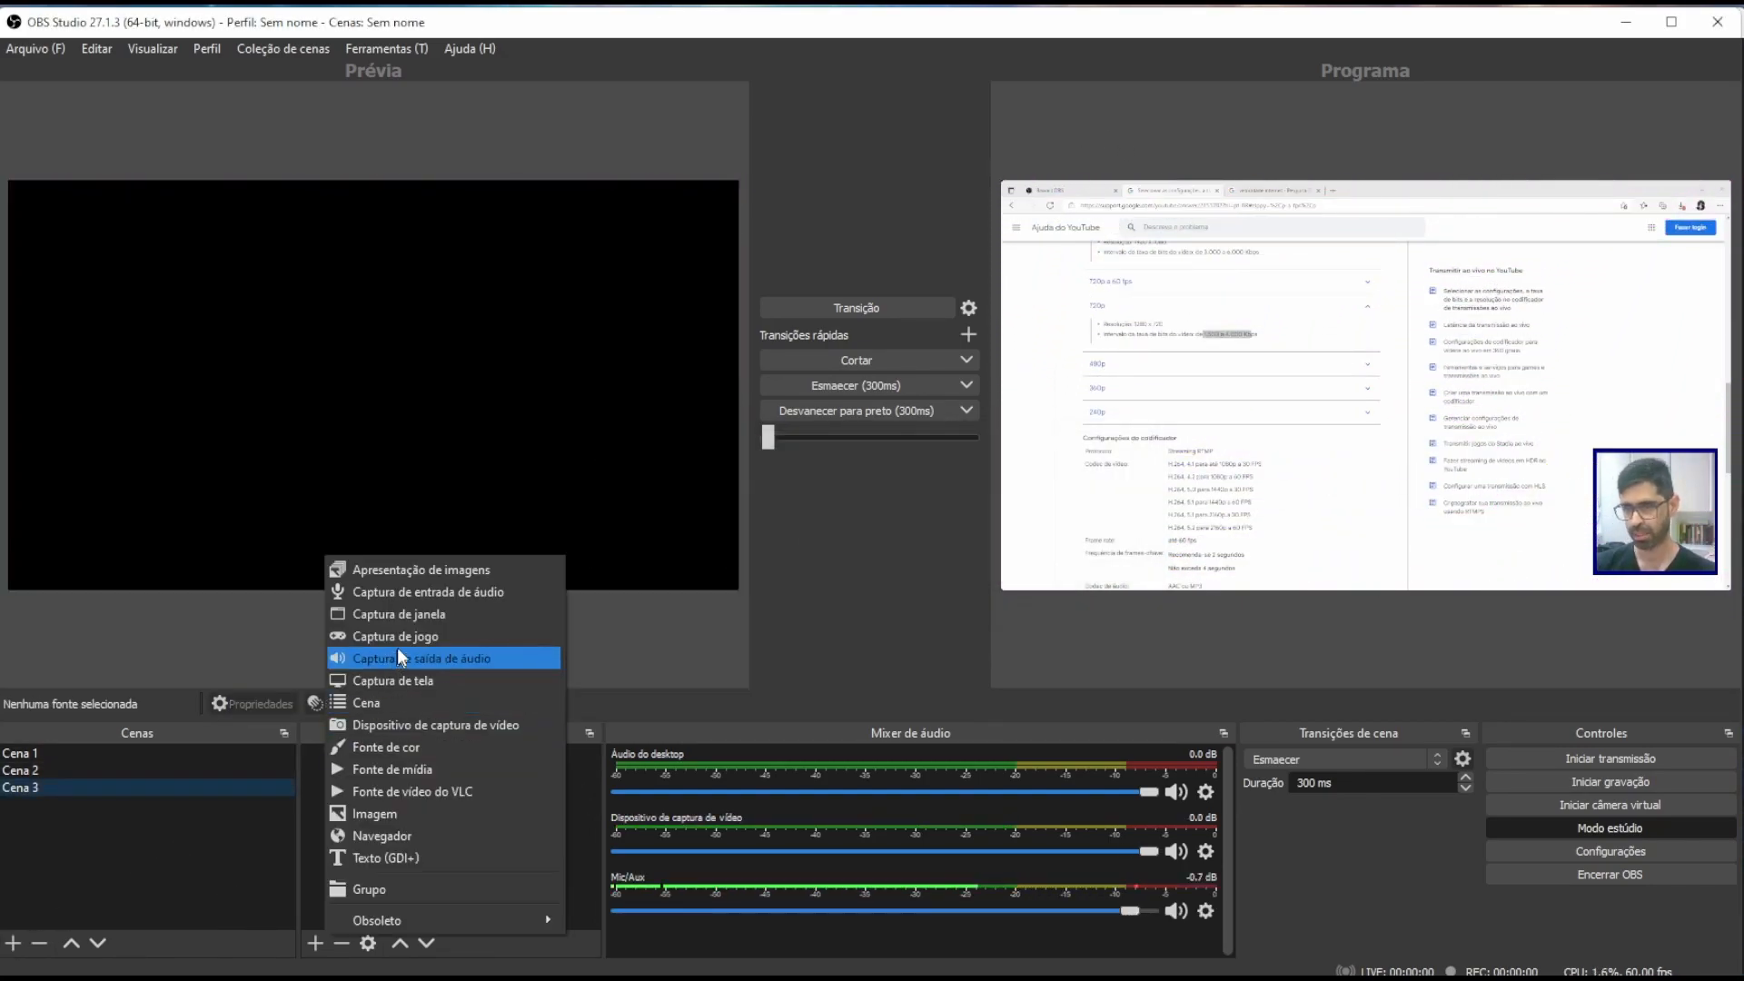
left_click(422, 618)
left_click(918, 653)
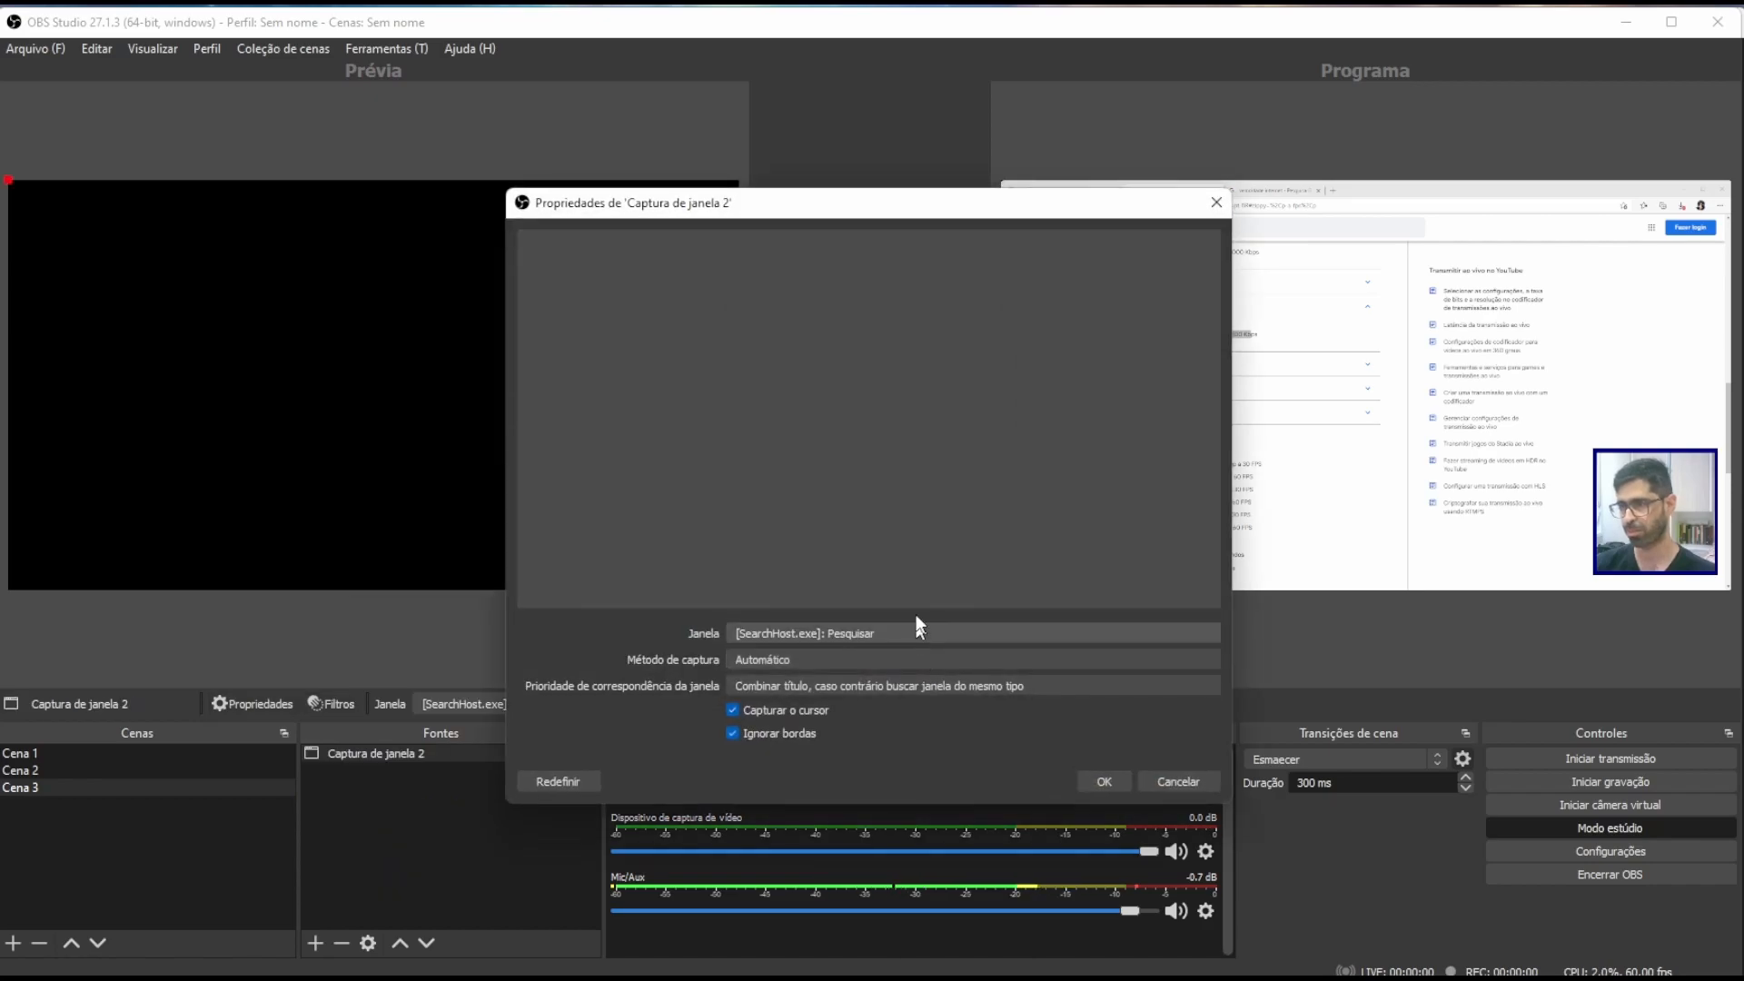
Set the new window capture to the [Zoom.exe]: Zoom Meeting window.
left_click(886, 634)
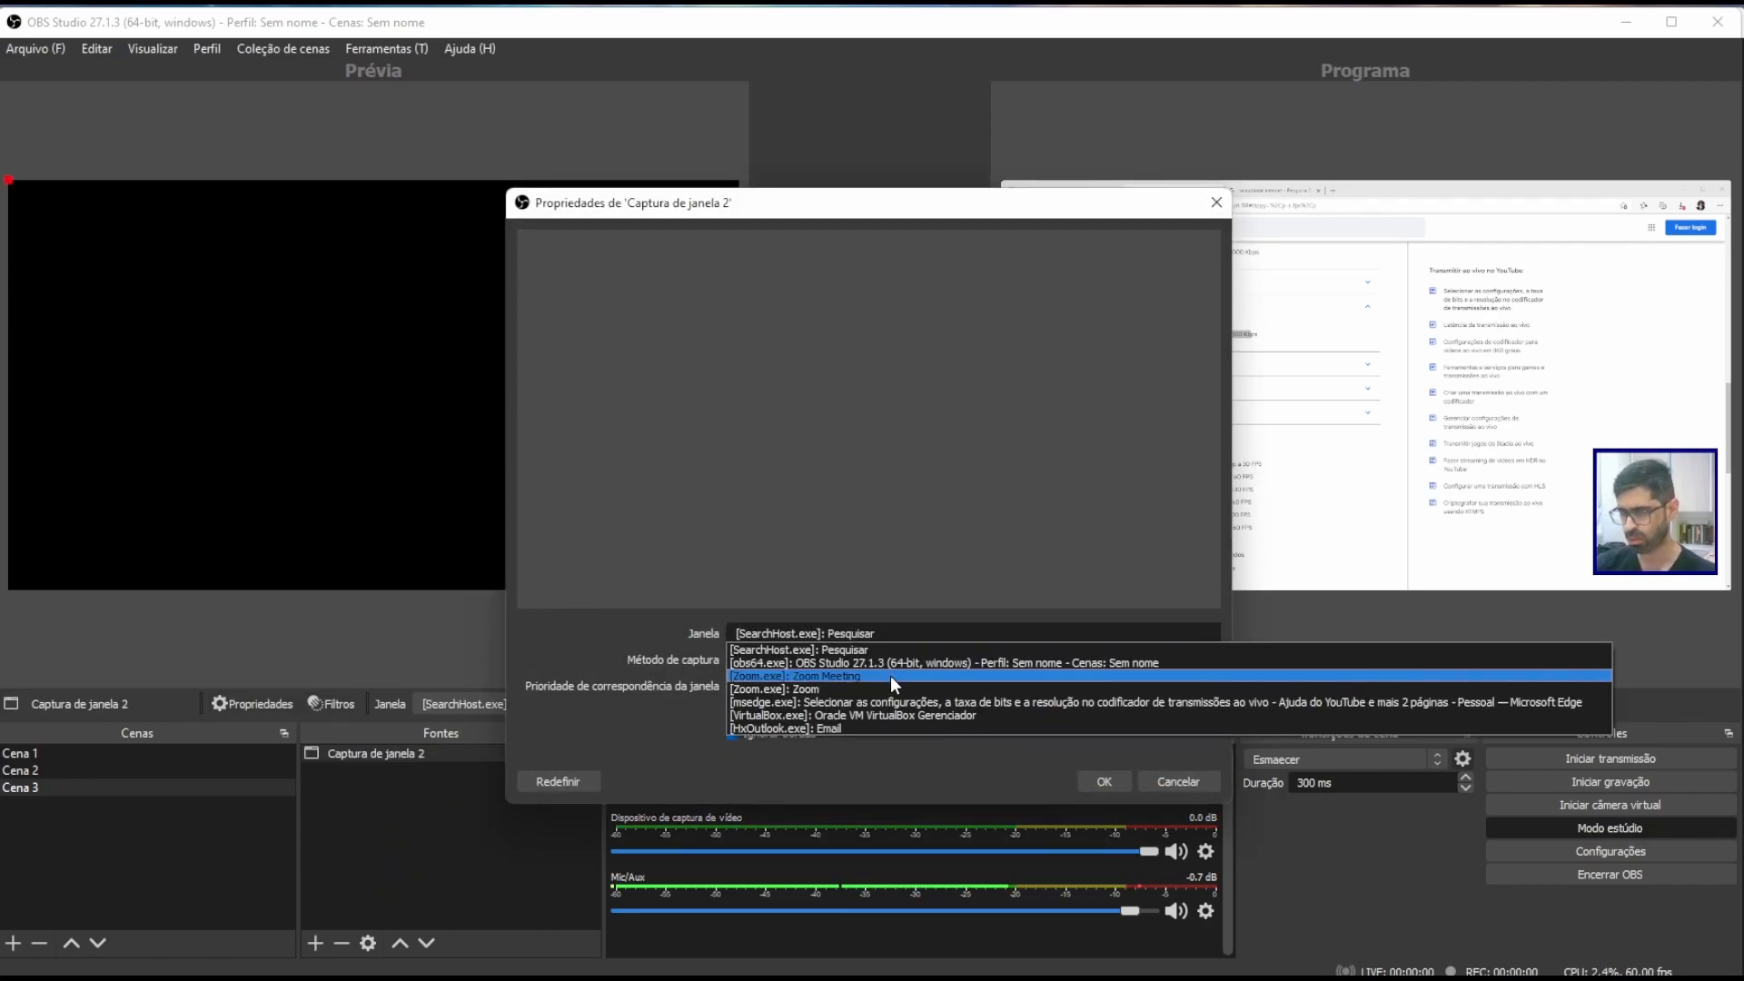
left_click(891, 676)
left_click(836, 633)
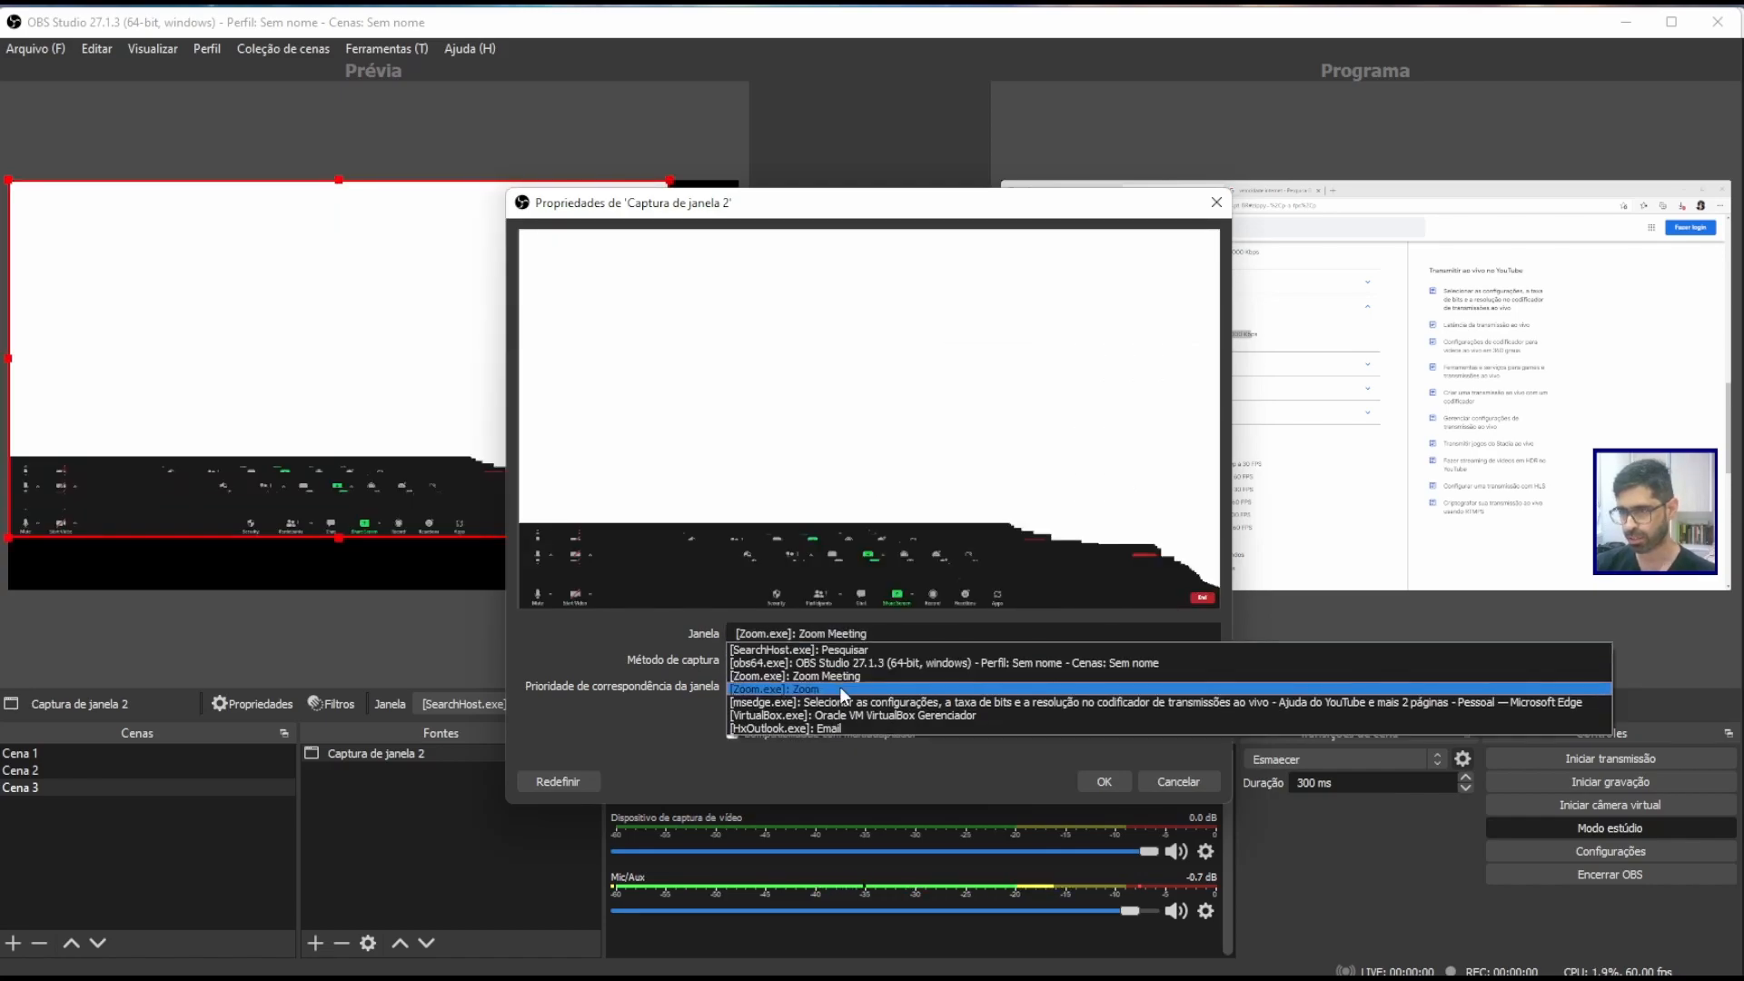
left_click(840, 685)
left_click(821, 636)
left_click(815, 642)
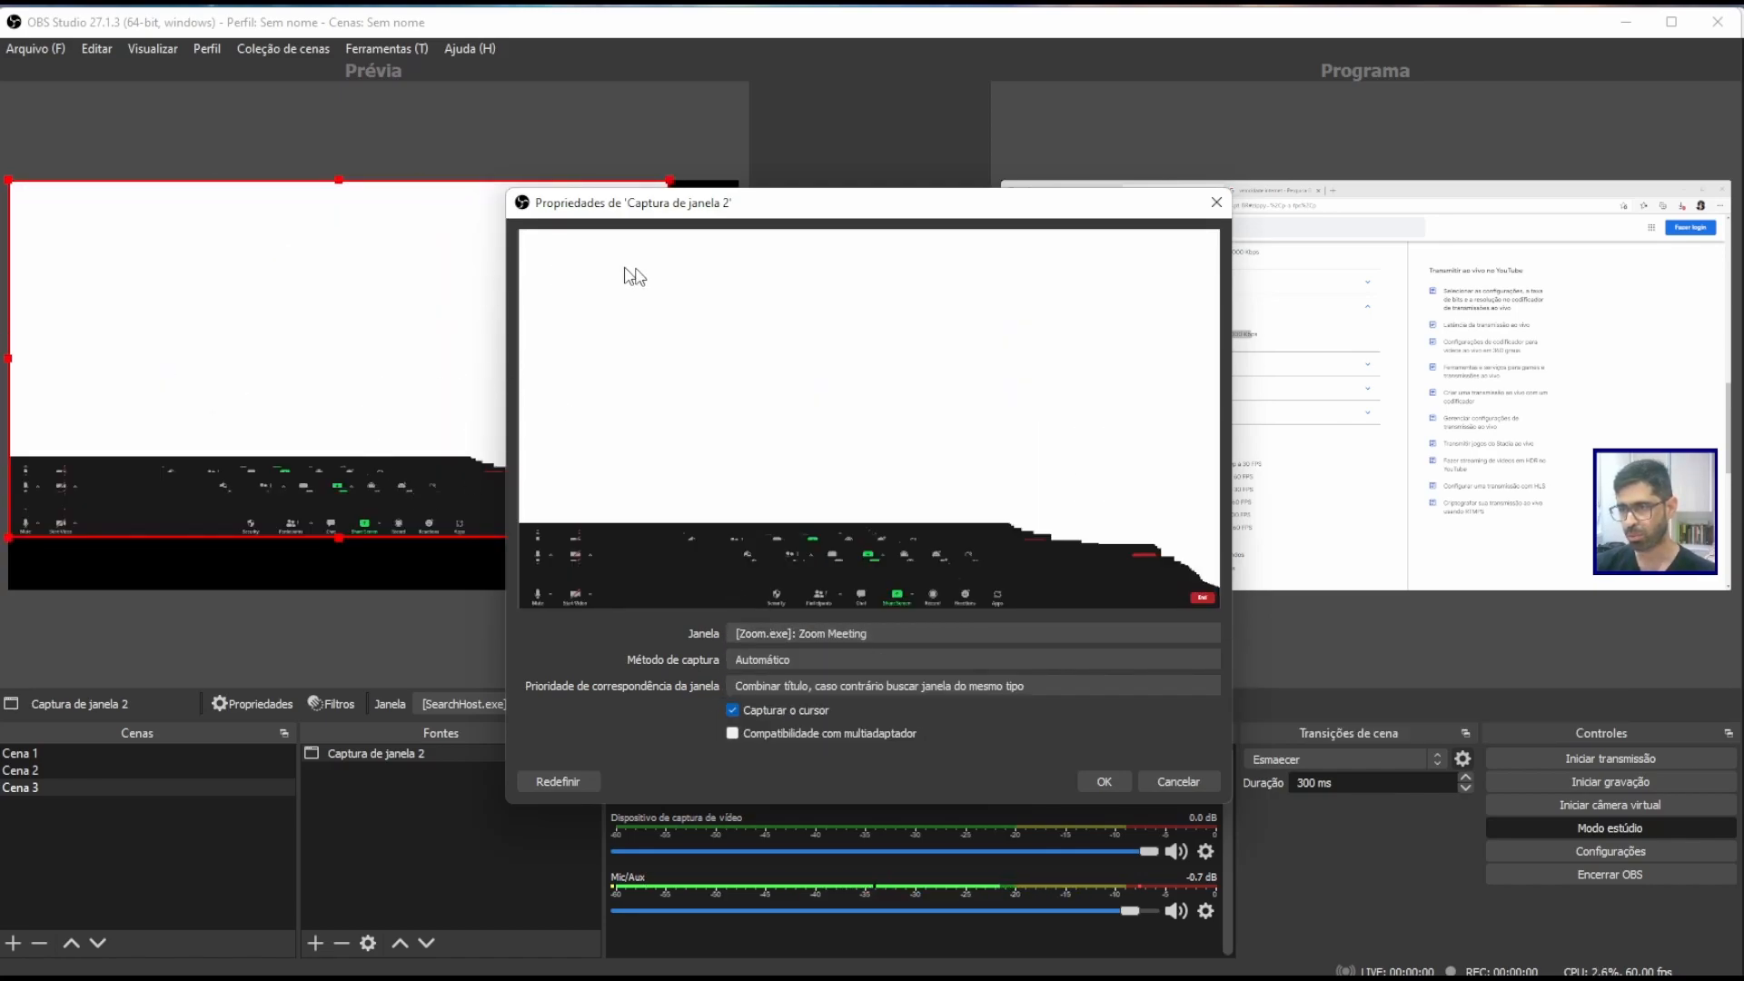
Set the capture method to Windows 10 (1903 ou superior), accept the properties, and enlarge the capture to the full canvas height.
left_click(777, 688)
left_click(775, 664)
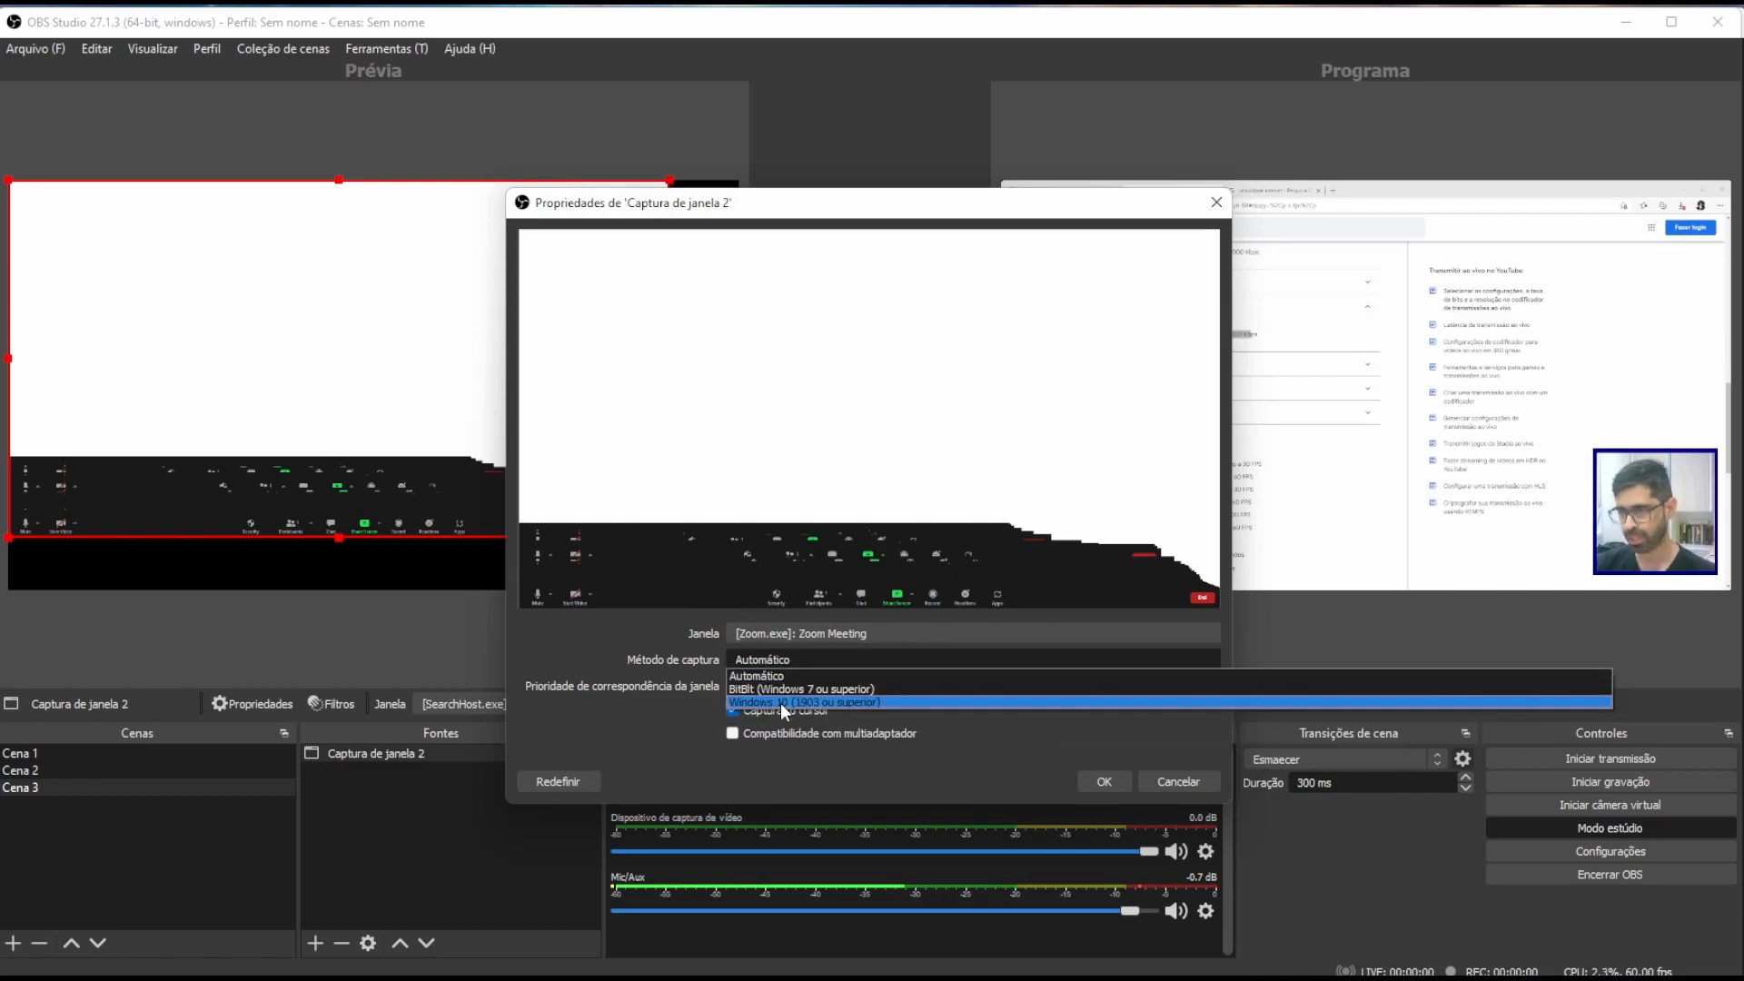
left_click(798, 700)
left_click(776, 660)
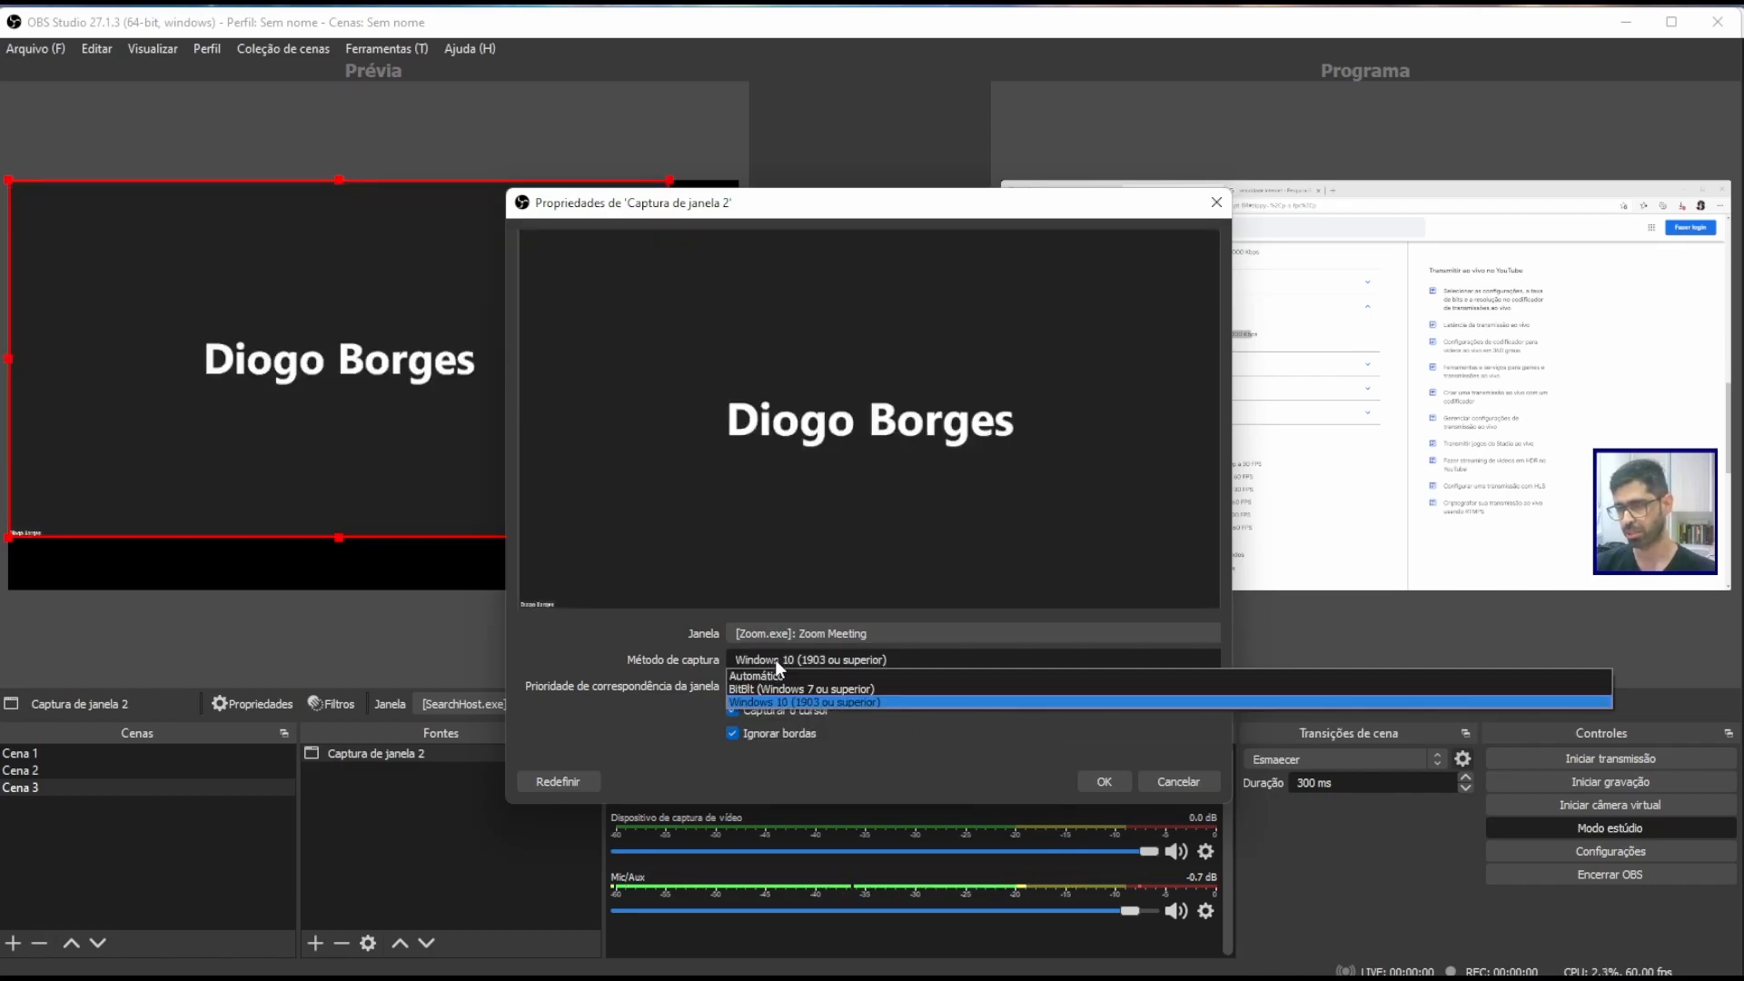
left_click(816, 700)
left_click(1104, 781)
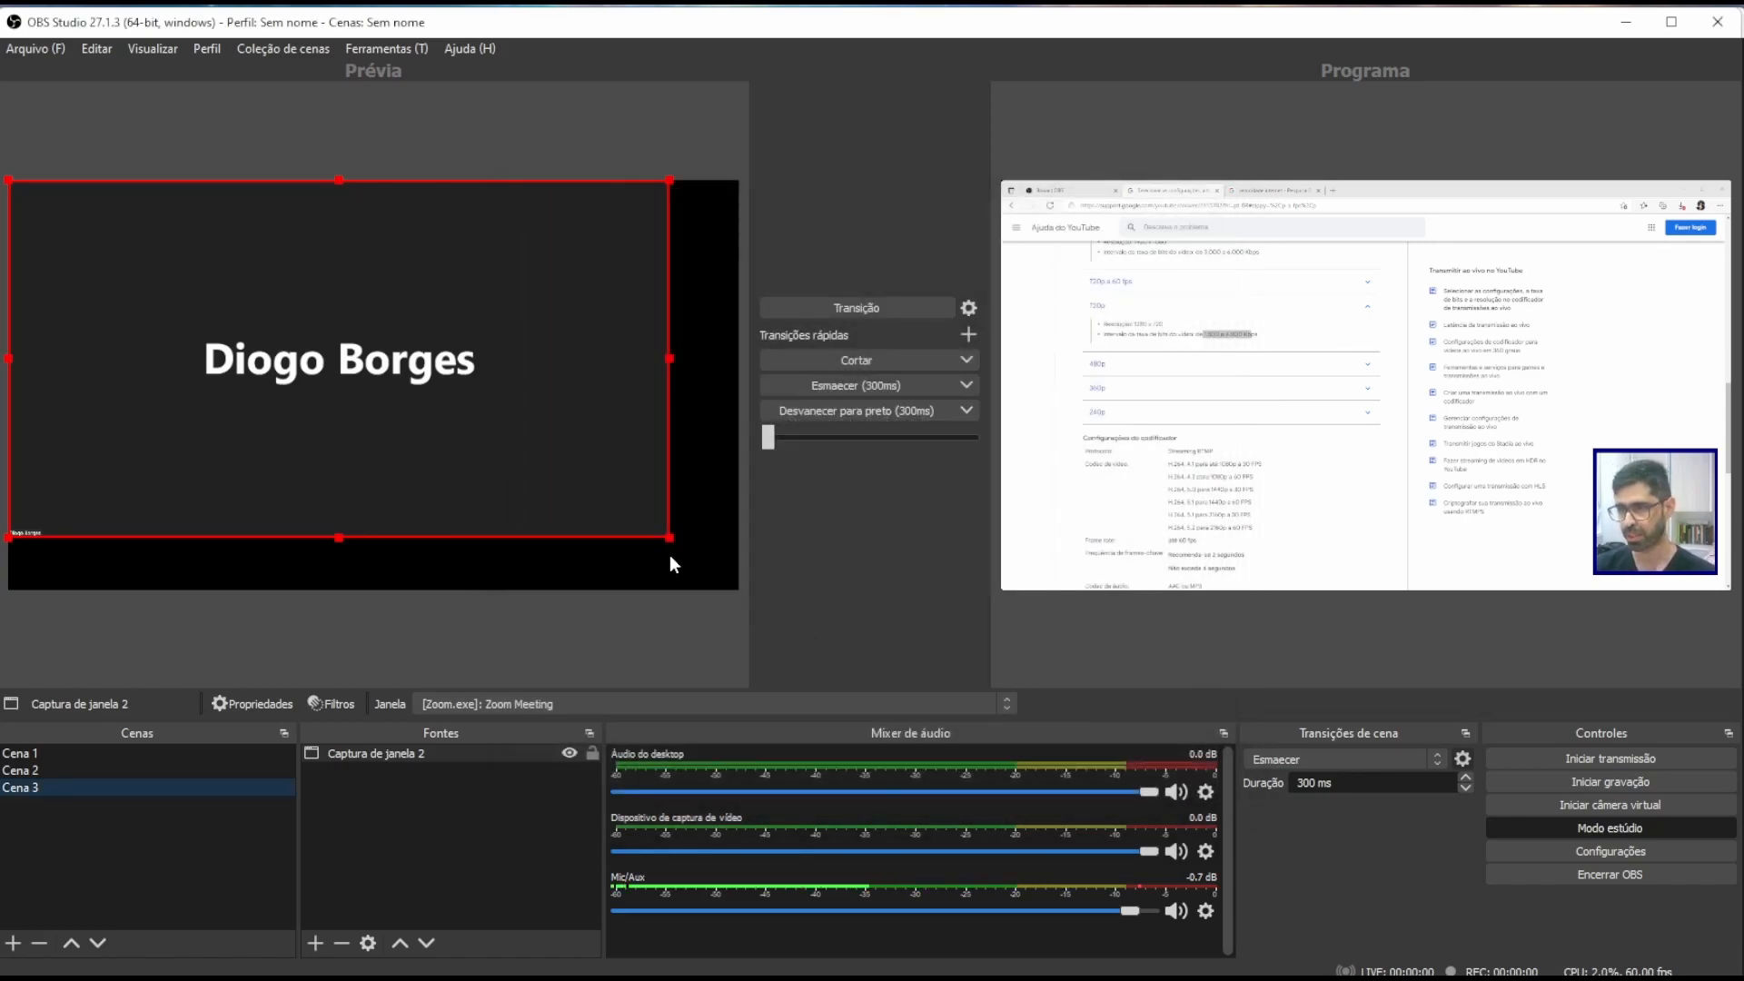
left_click_drag(669, 541, 602, 551)
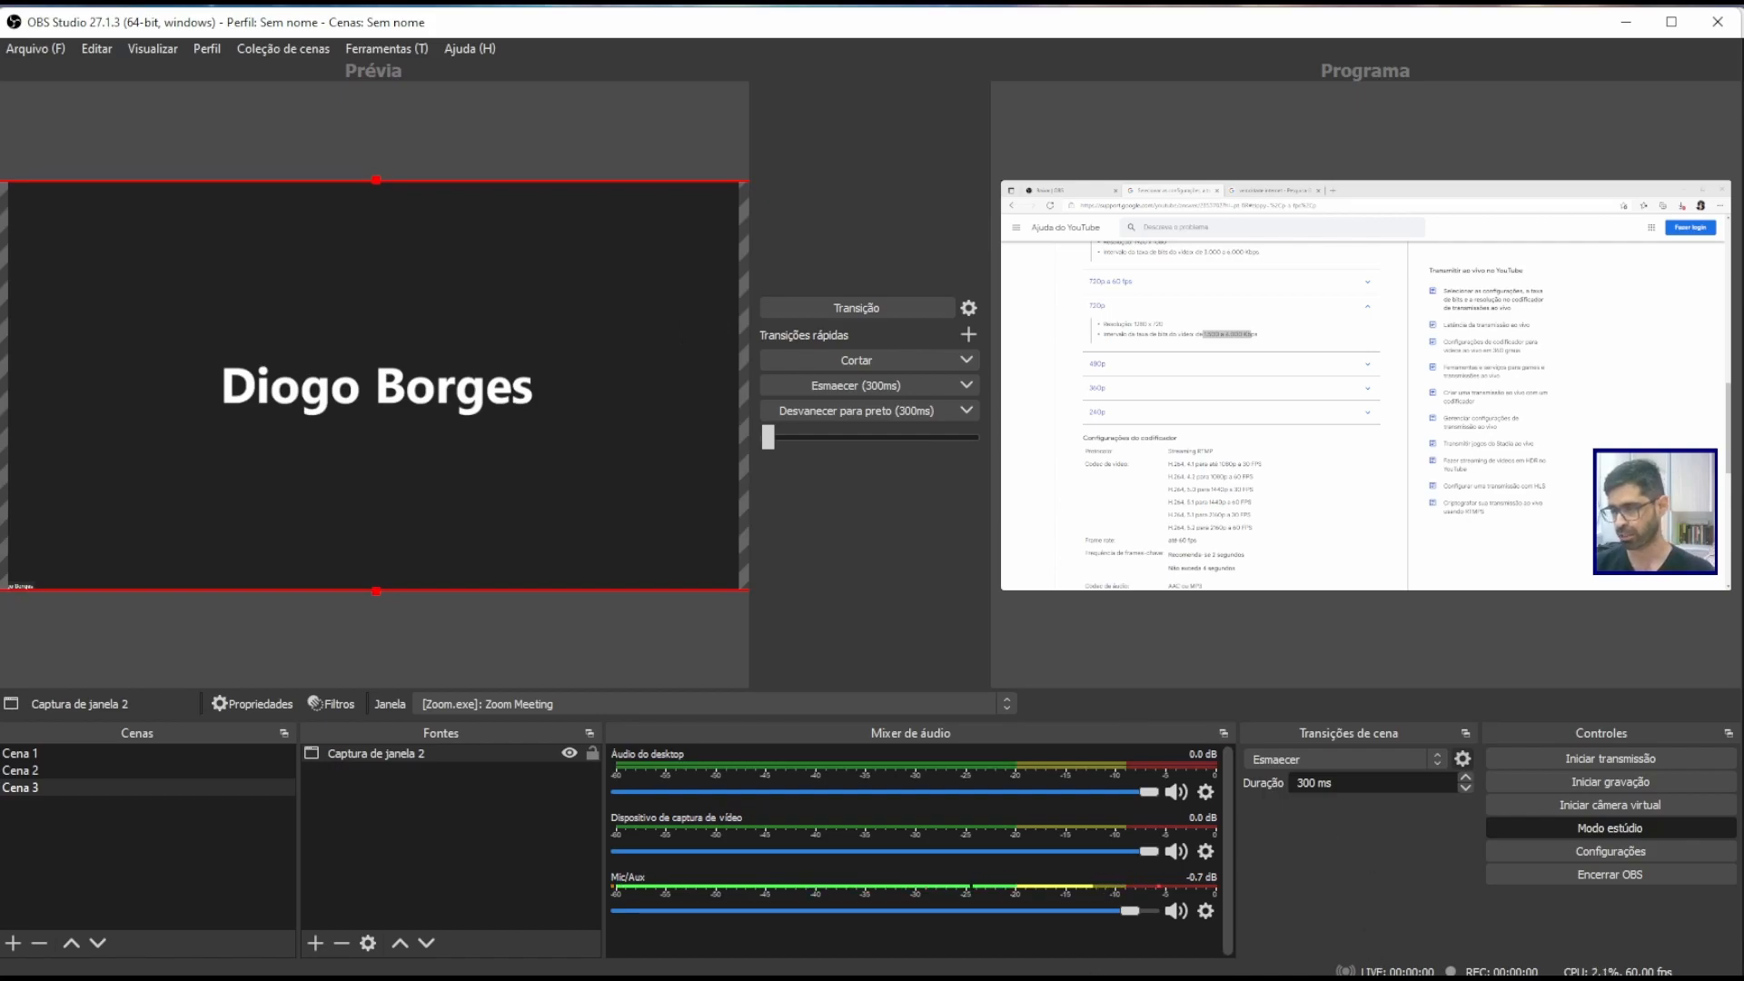
Switch to the Zoom meeting window, check its view layout options, and return to OBS Studio.
mouse_move(1146, 976)
left_click(1186, 949)
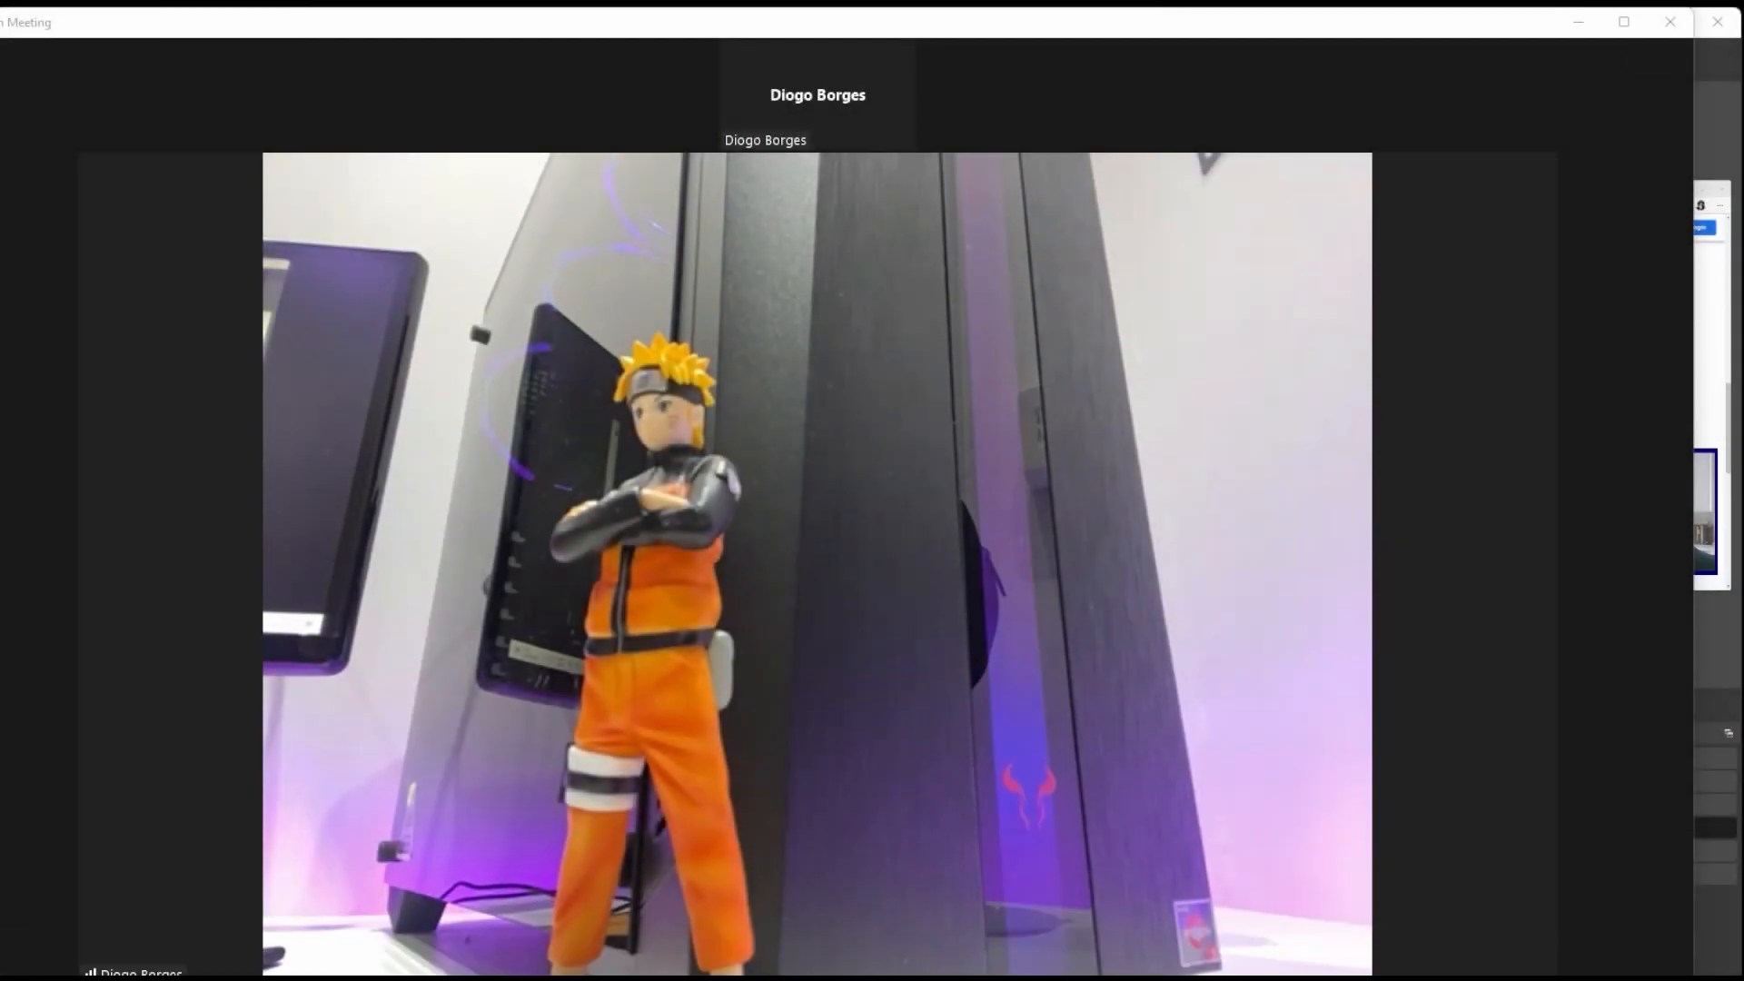
mouse_move(523, 977)
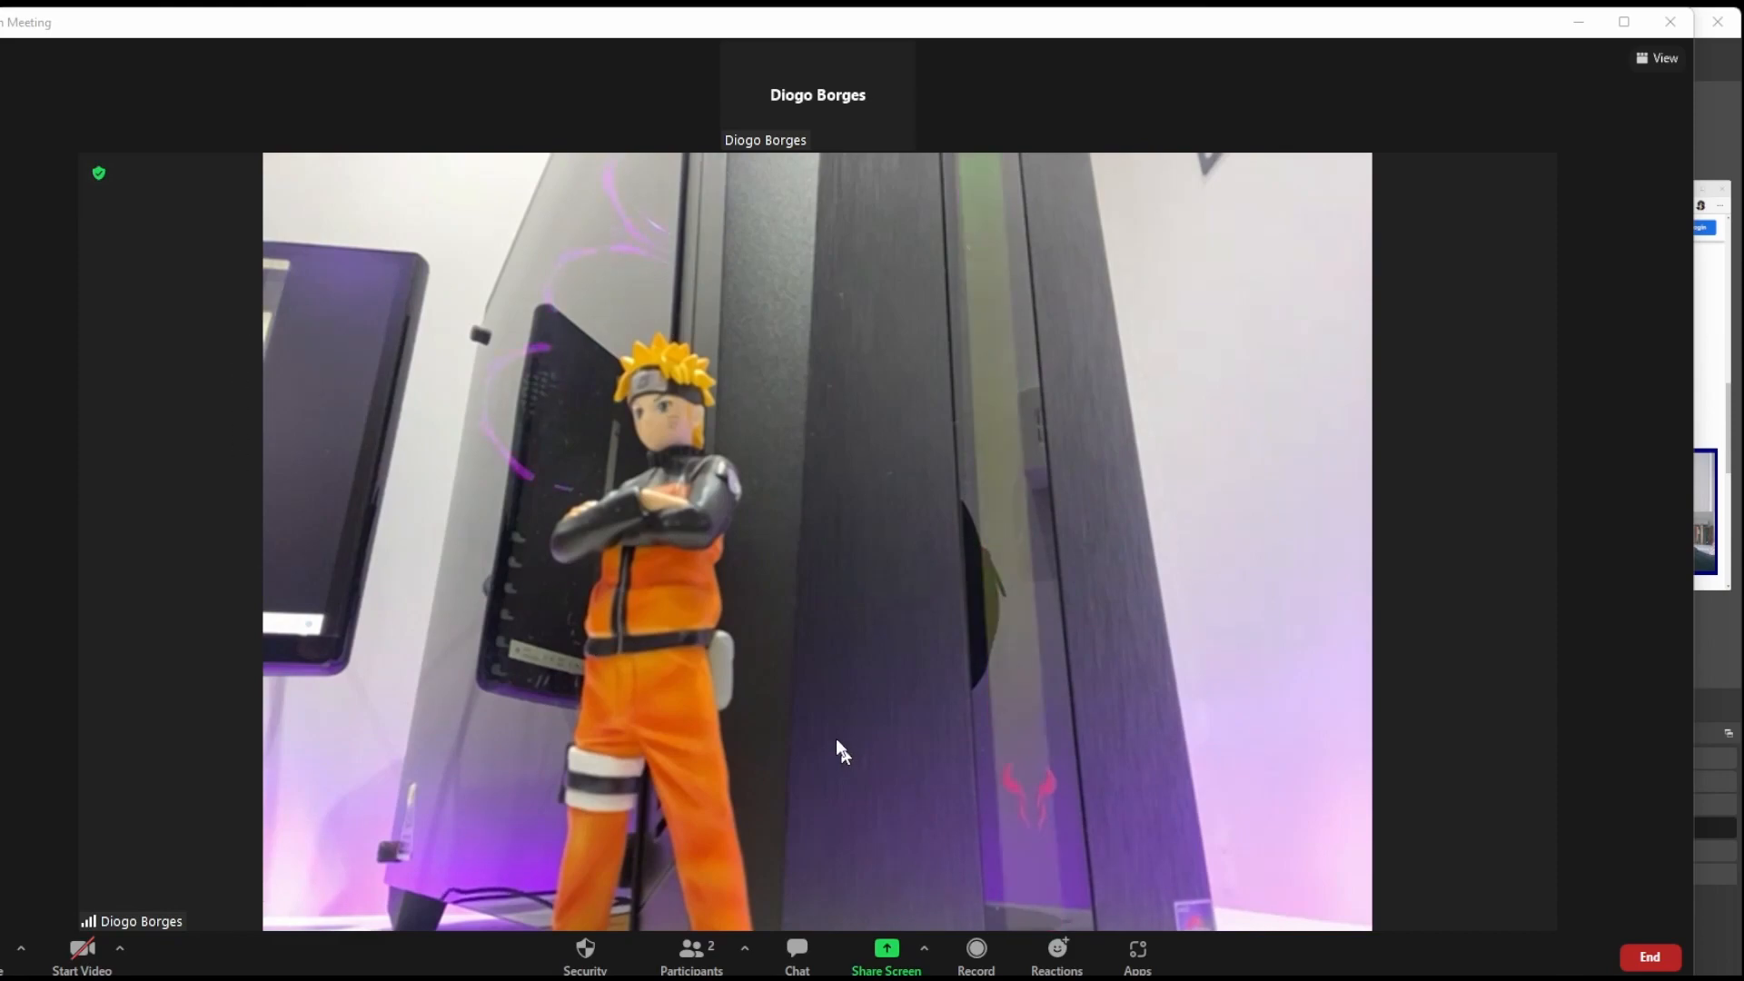
mouse_move(877, 78)
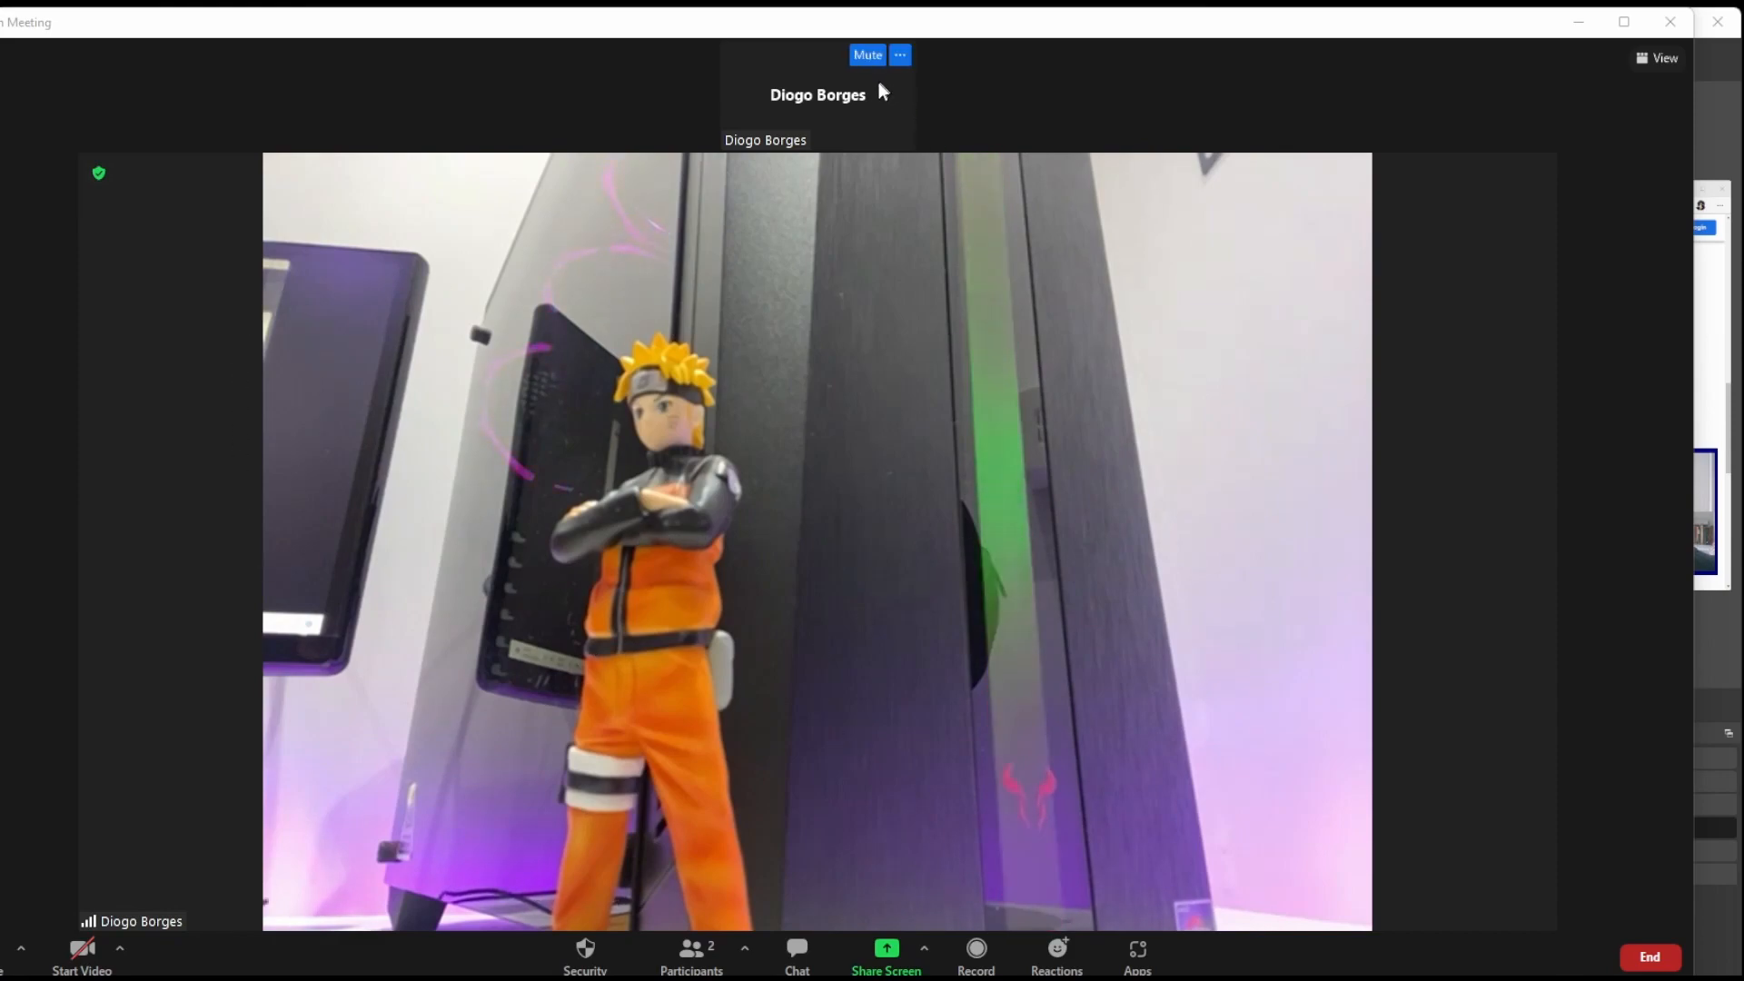
left_click(1658, 58)
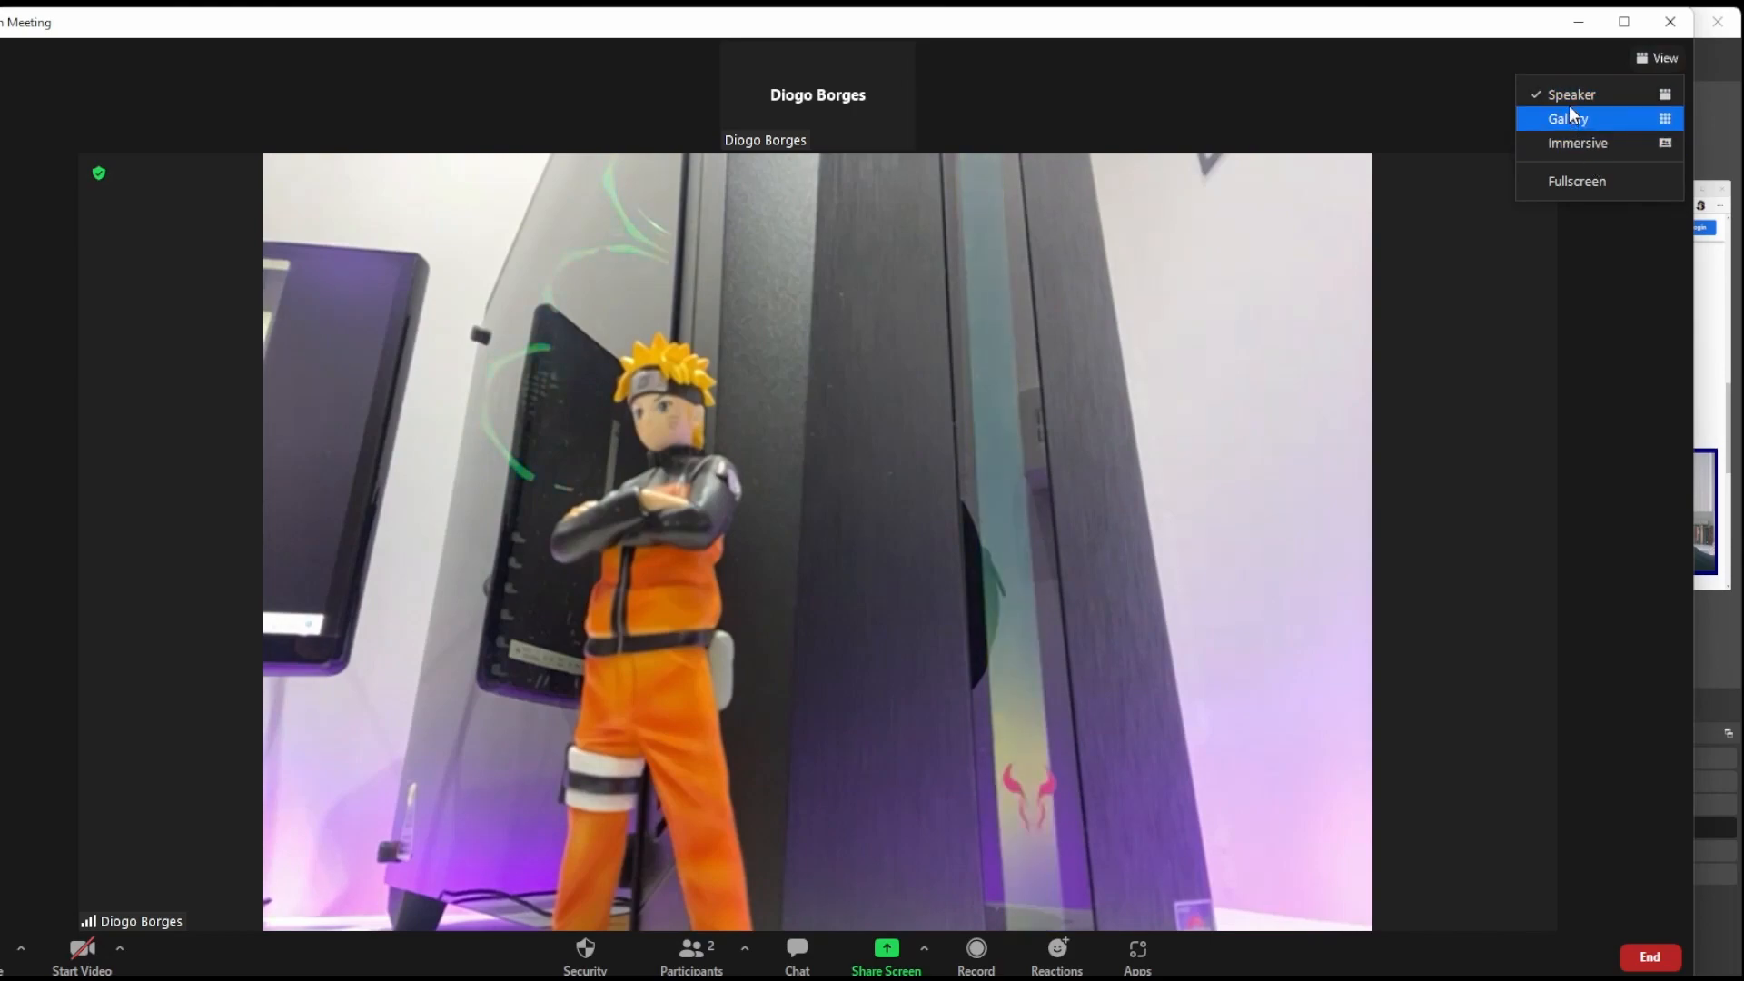
left_click(1186, 979)
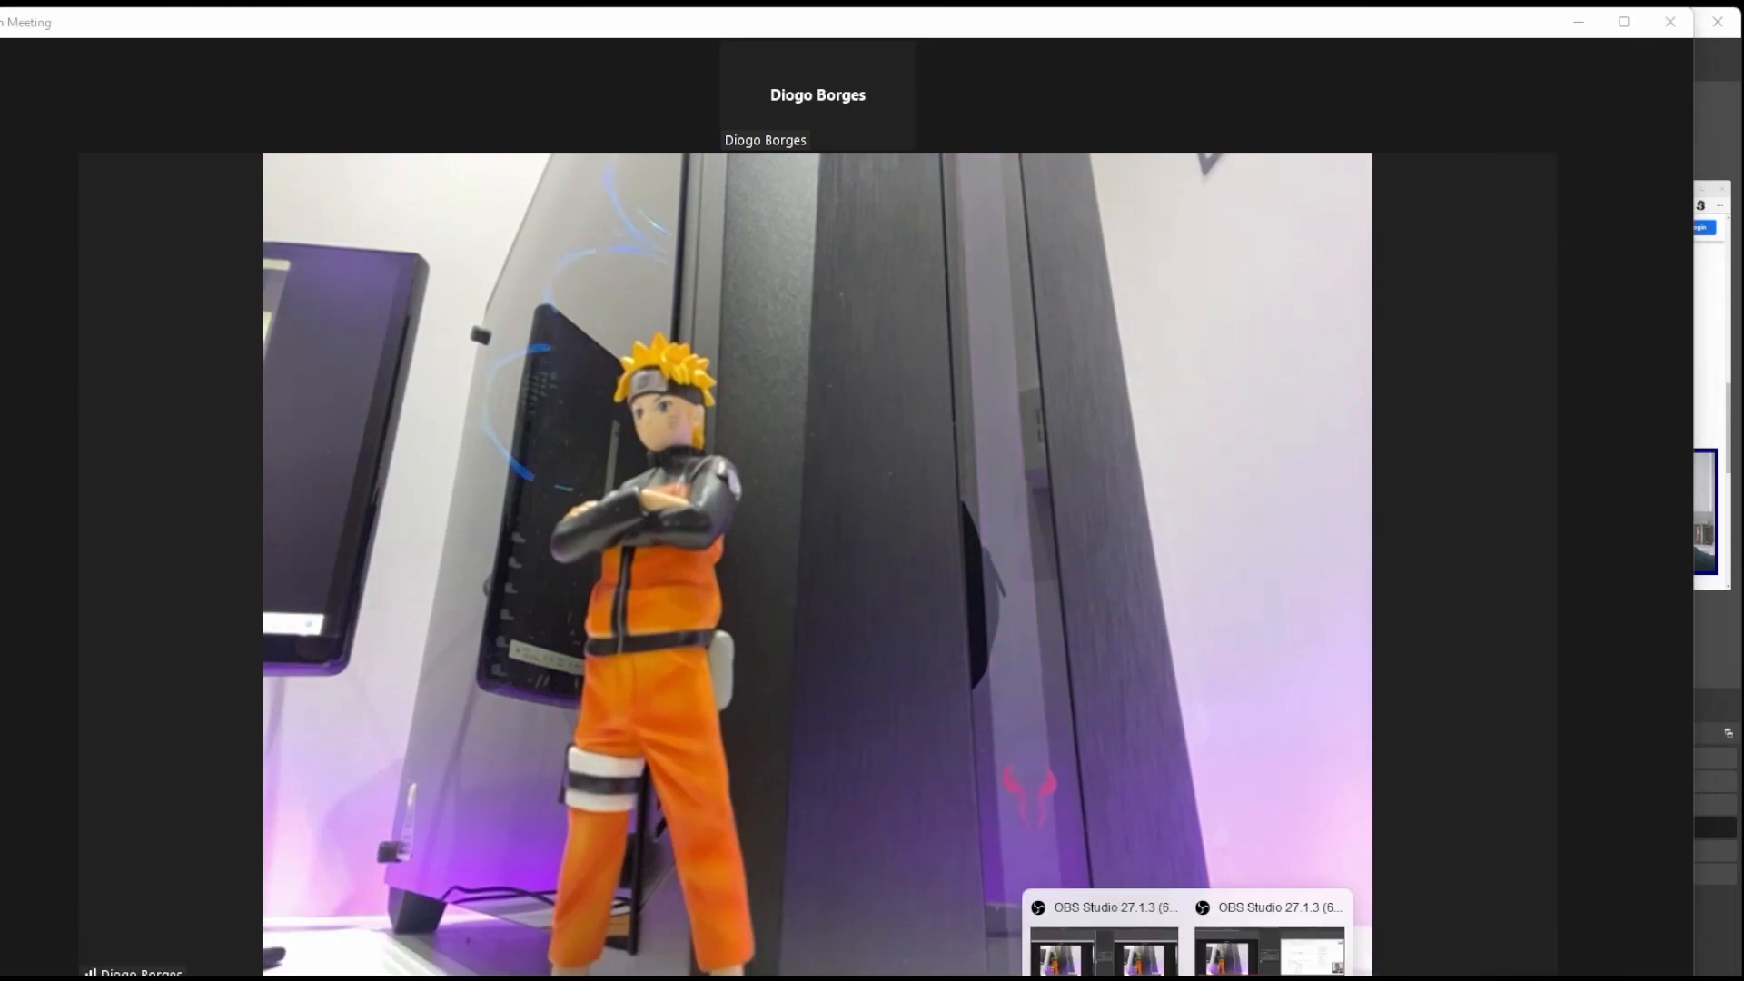
left_click(1269, 945)
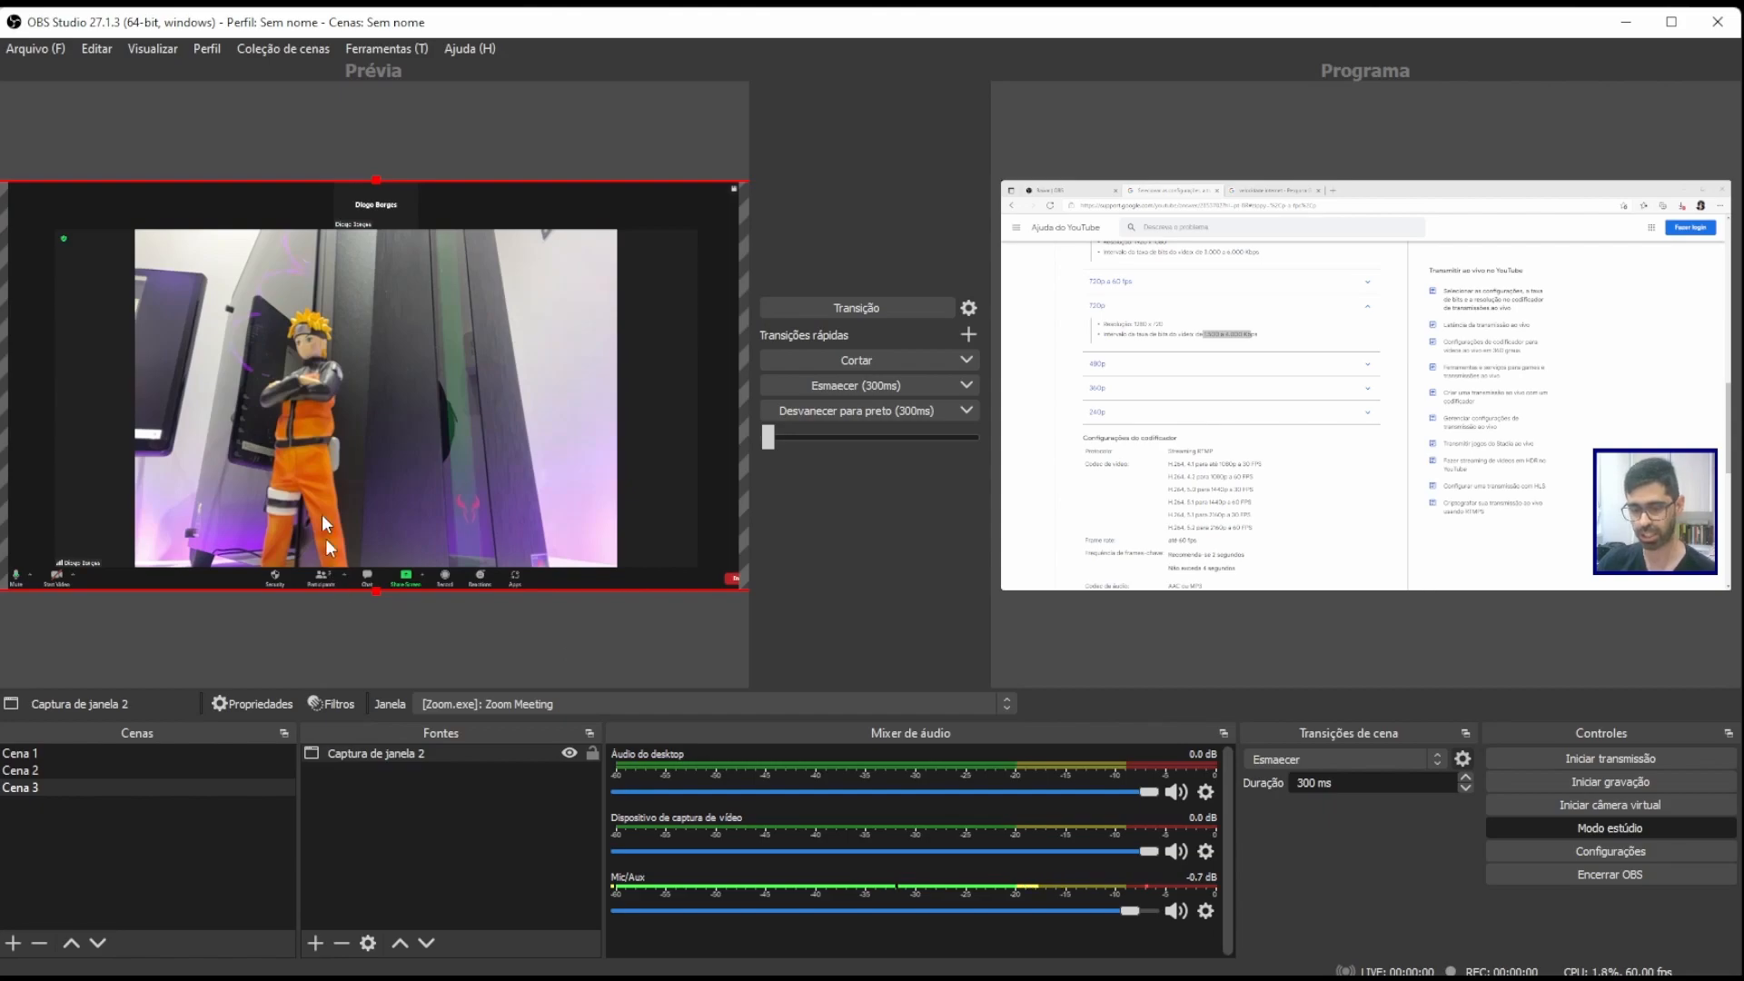
Crop the Zoom capture in Cena 3 on all sides down to the participant's video and place it in the canvas's upper-left corner.
left_click_drag(405, 425, 421, 425)
left_click_drag(237, 402, 396, 385)
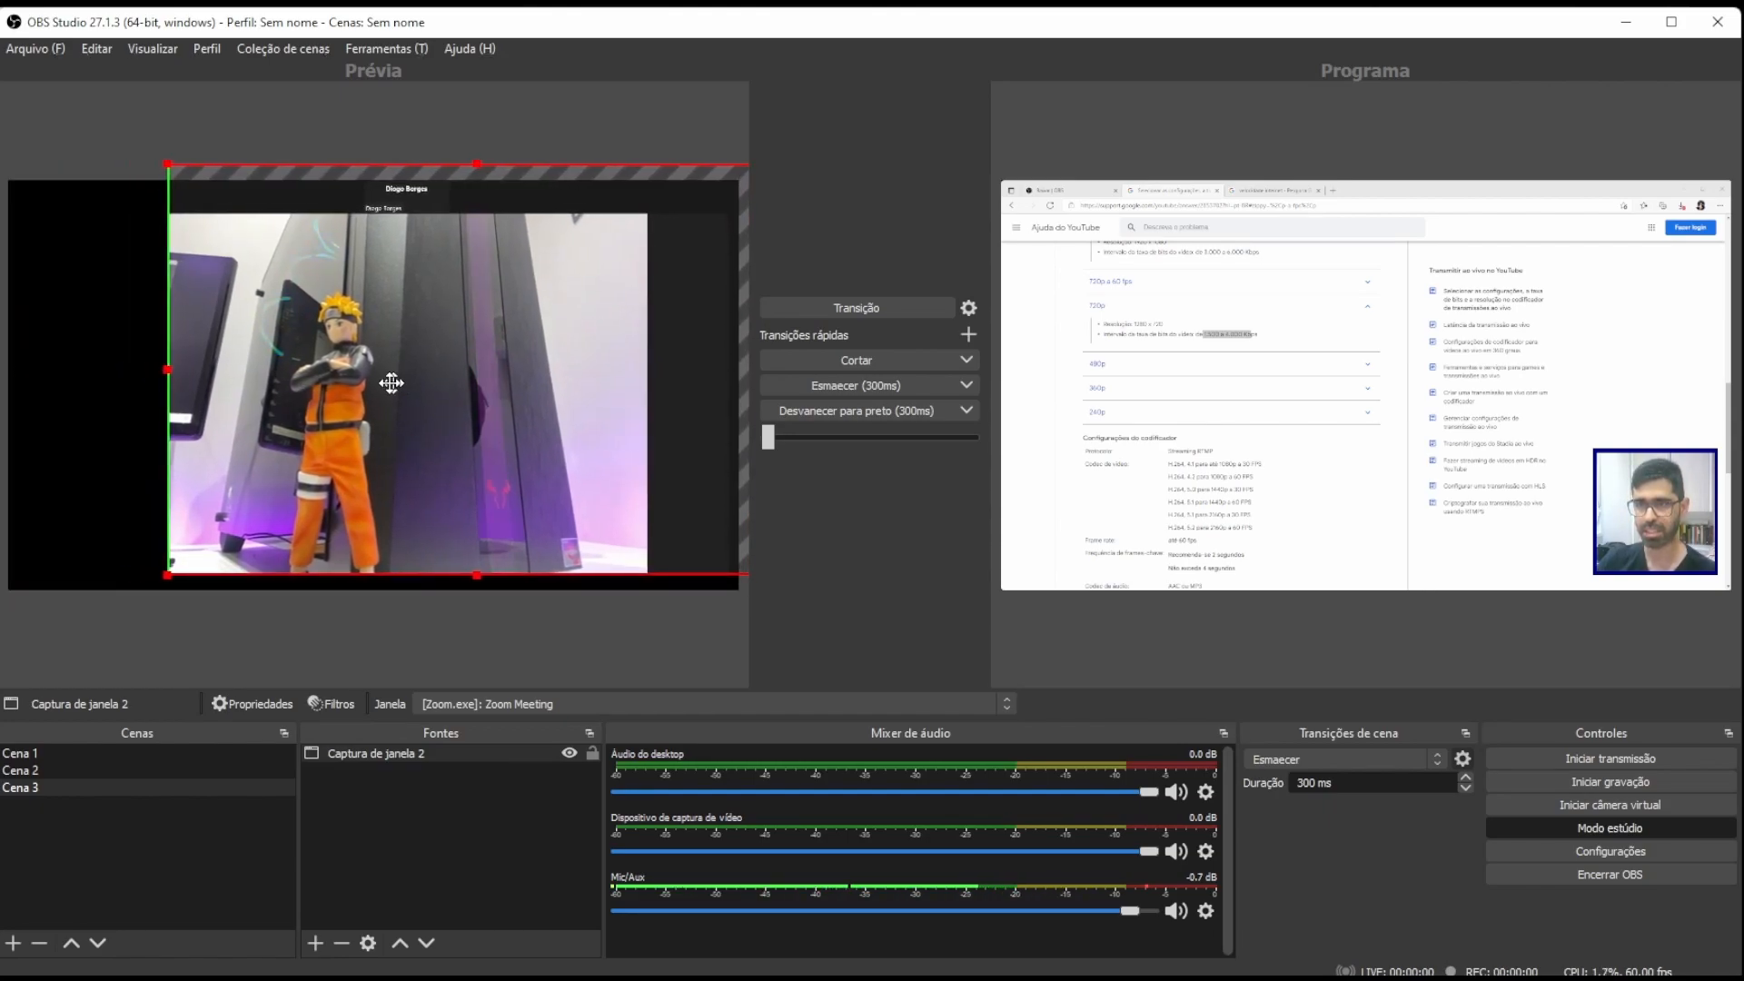
key("ctrl+d")
left_click_drag(377, 182, 375, 231)
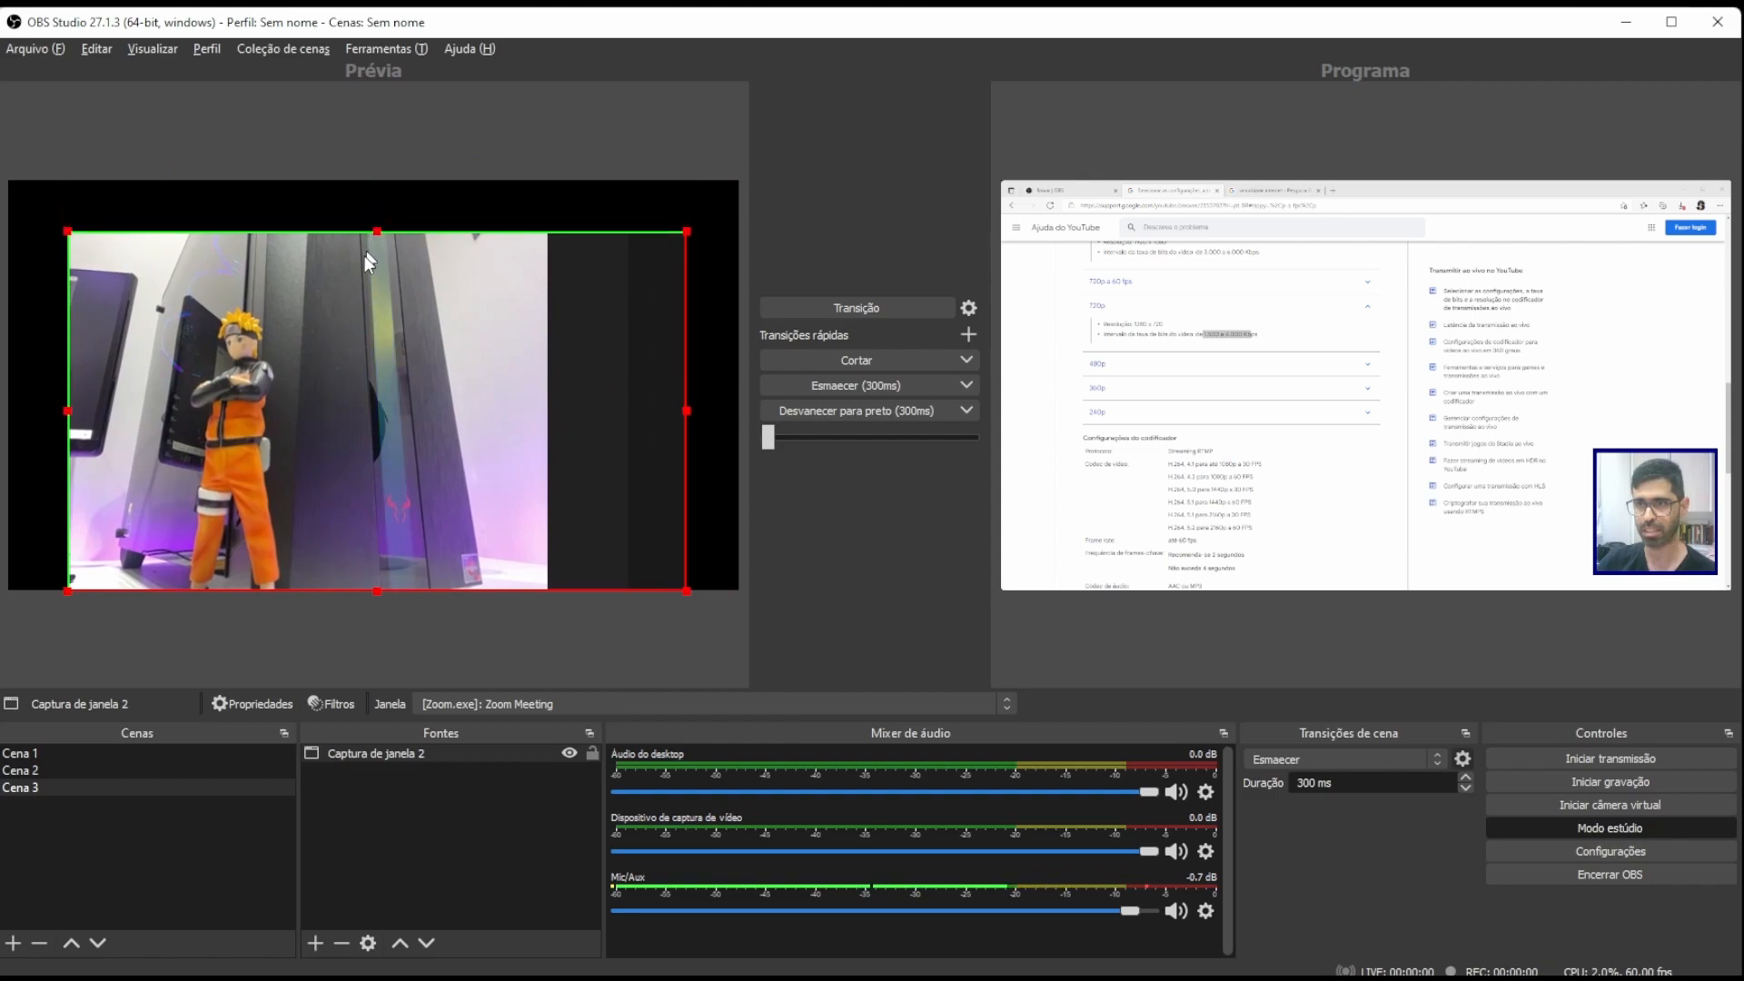
left_click_drag(587, 389, 556, 363)
key("ctrl+f")
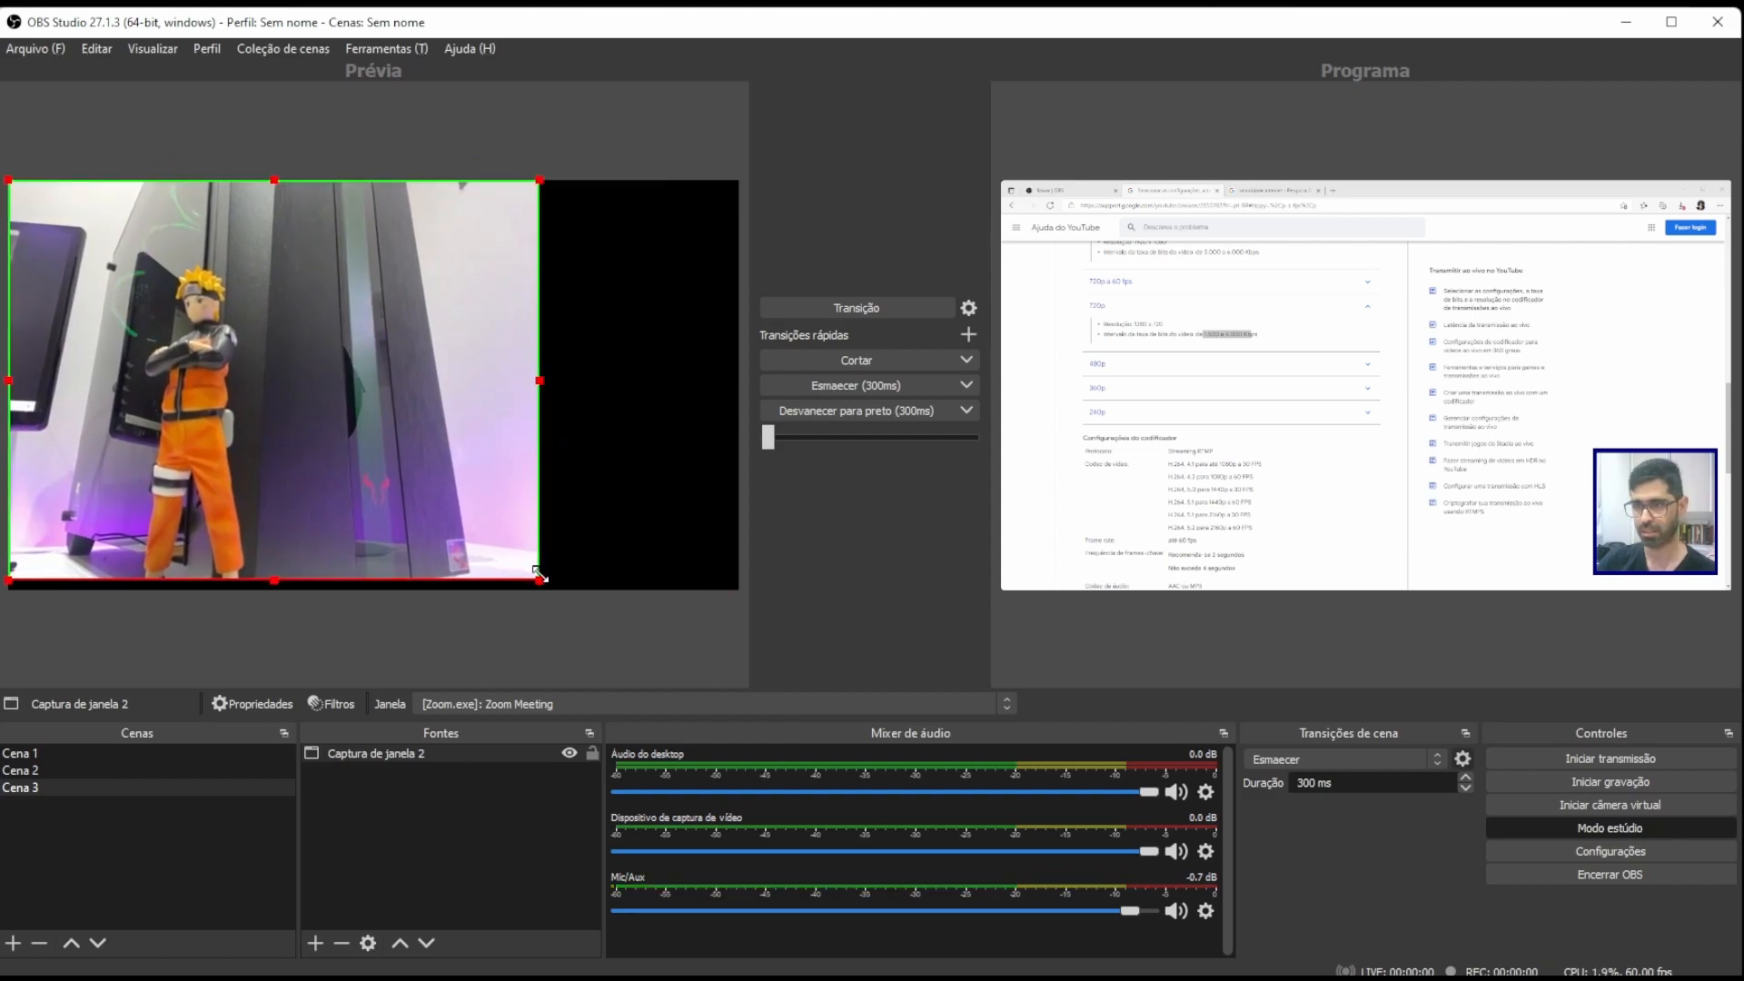
Enlarge the cropped Zoom capture to the full canvas width and center it vertically.
left_click_drag(386, 529, 504, 556)
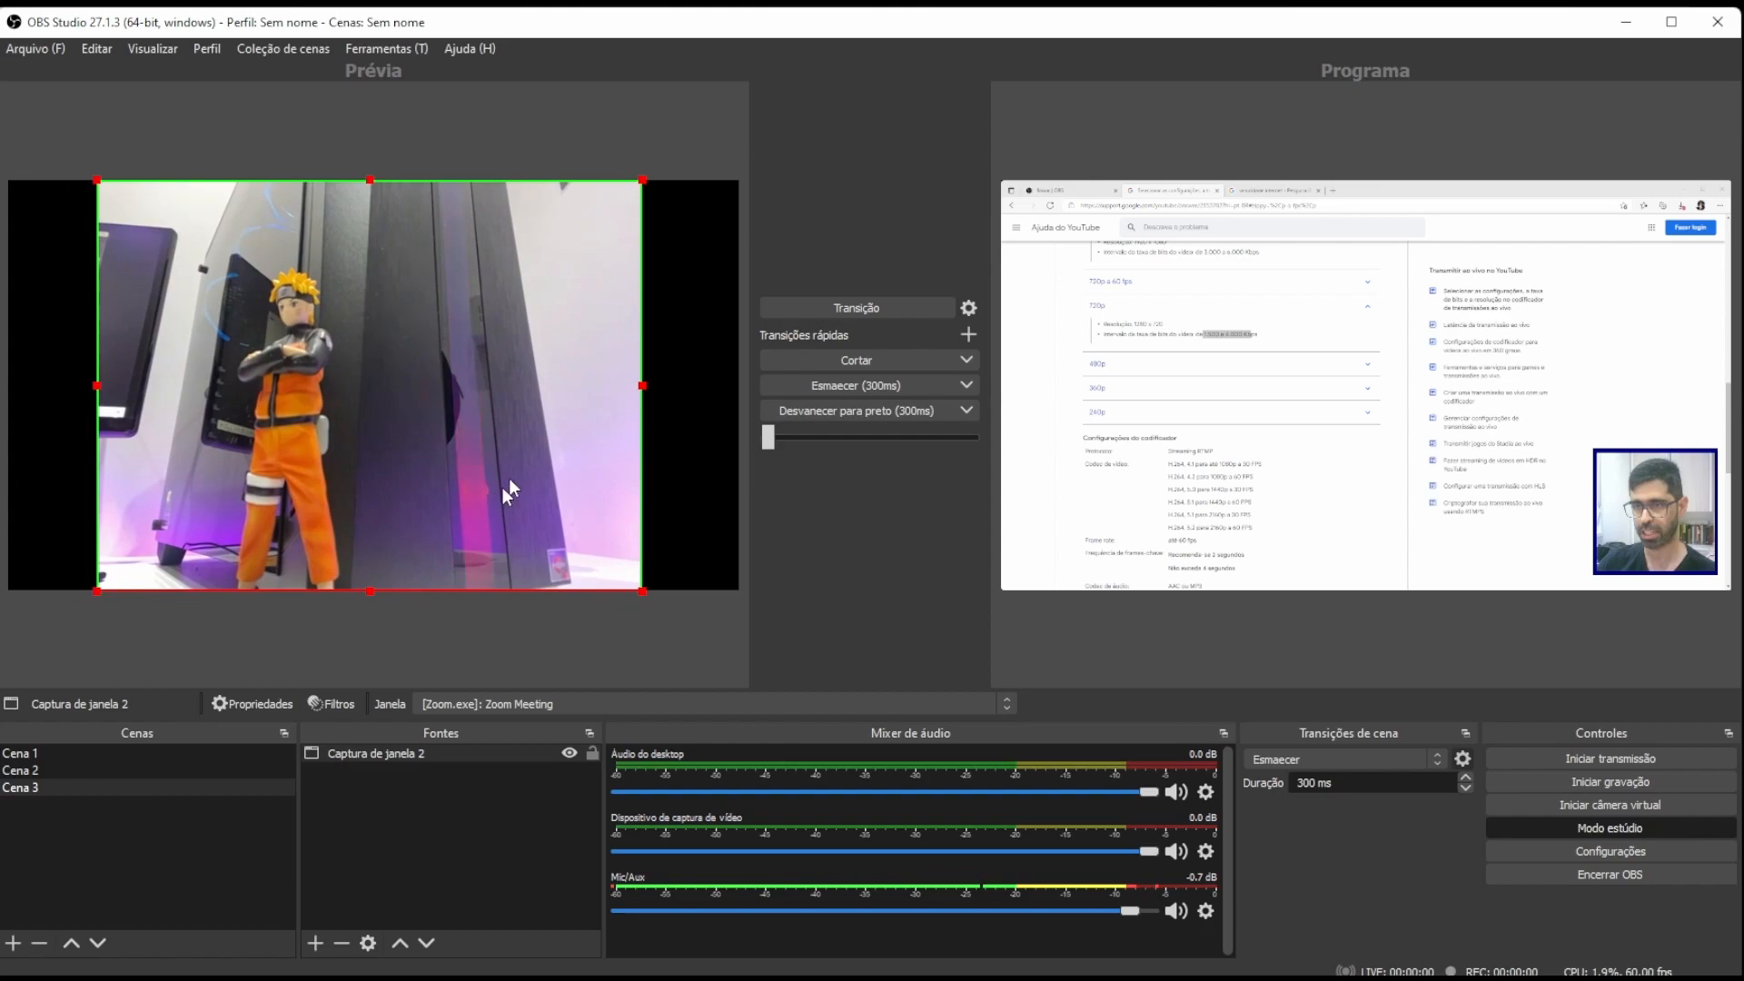
left_click_drag(645, 181, 725, 120)
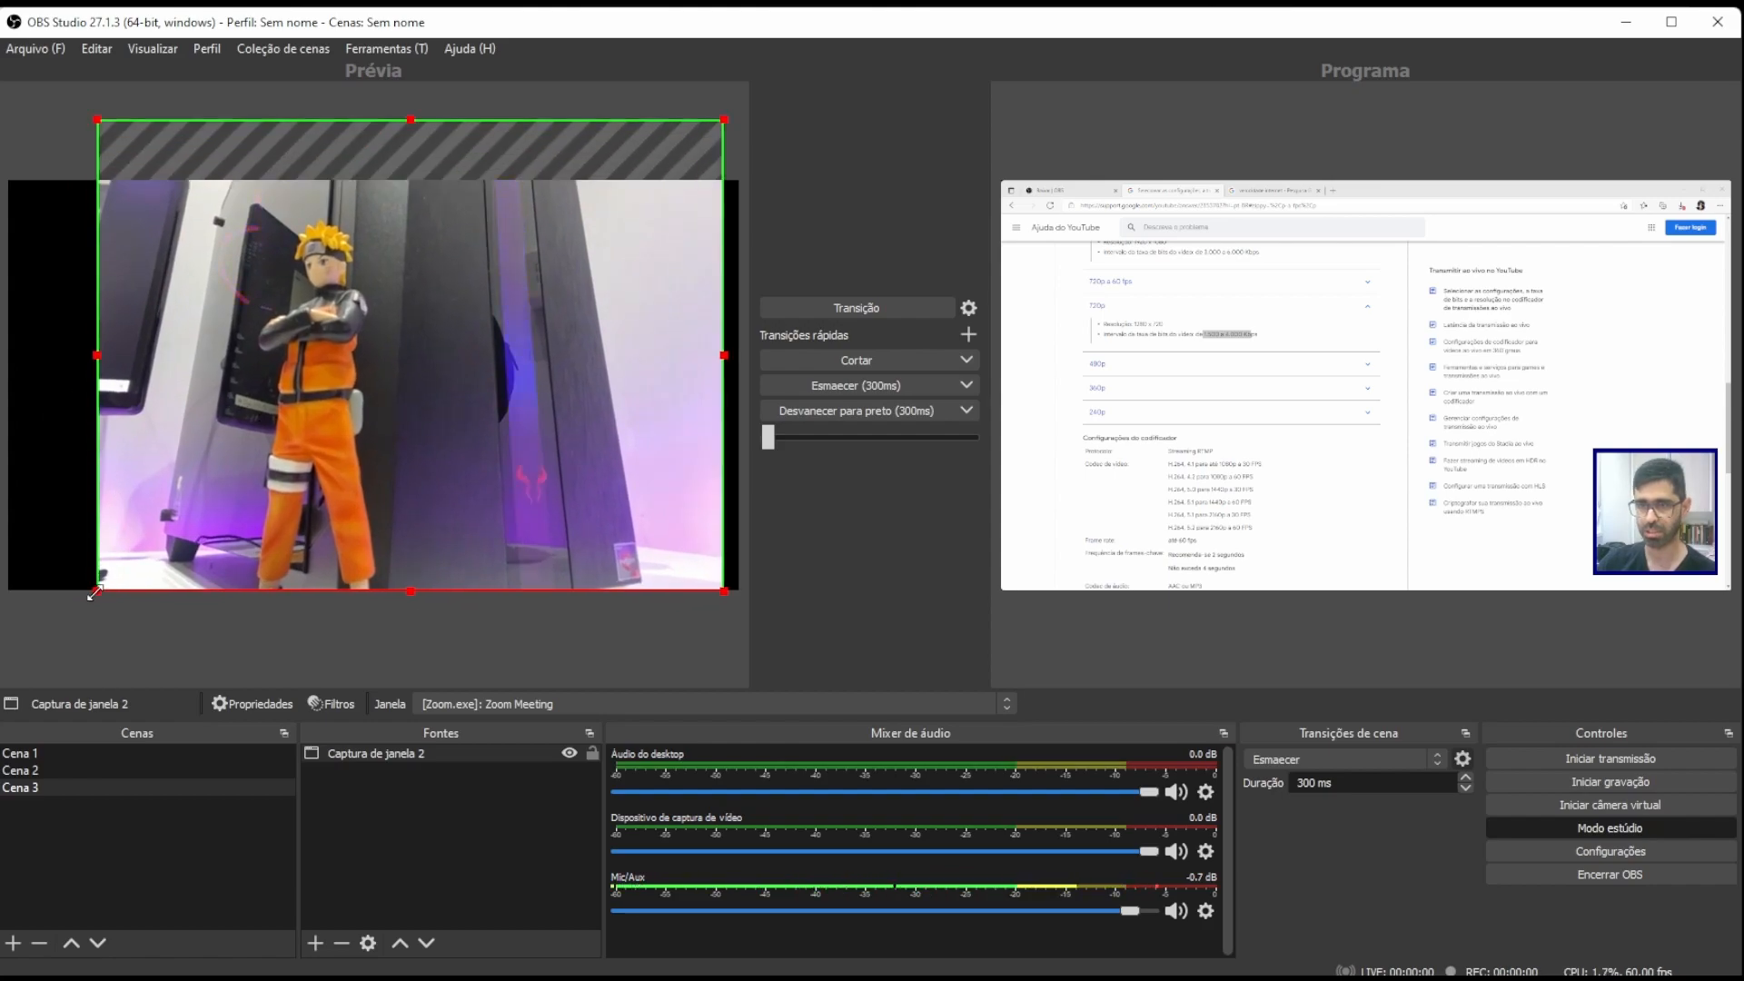
left_click_drag(95, 592, 9, 640)
left_click_drag(256, 556, 262, 540)
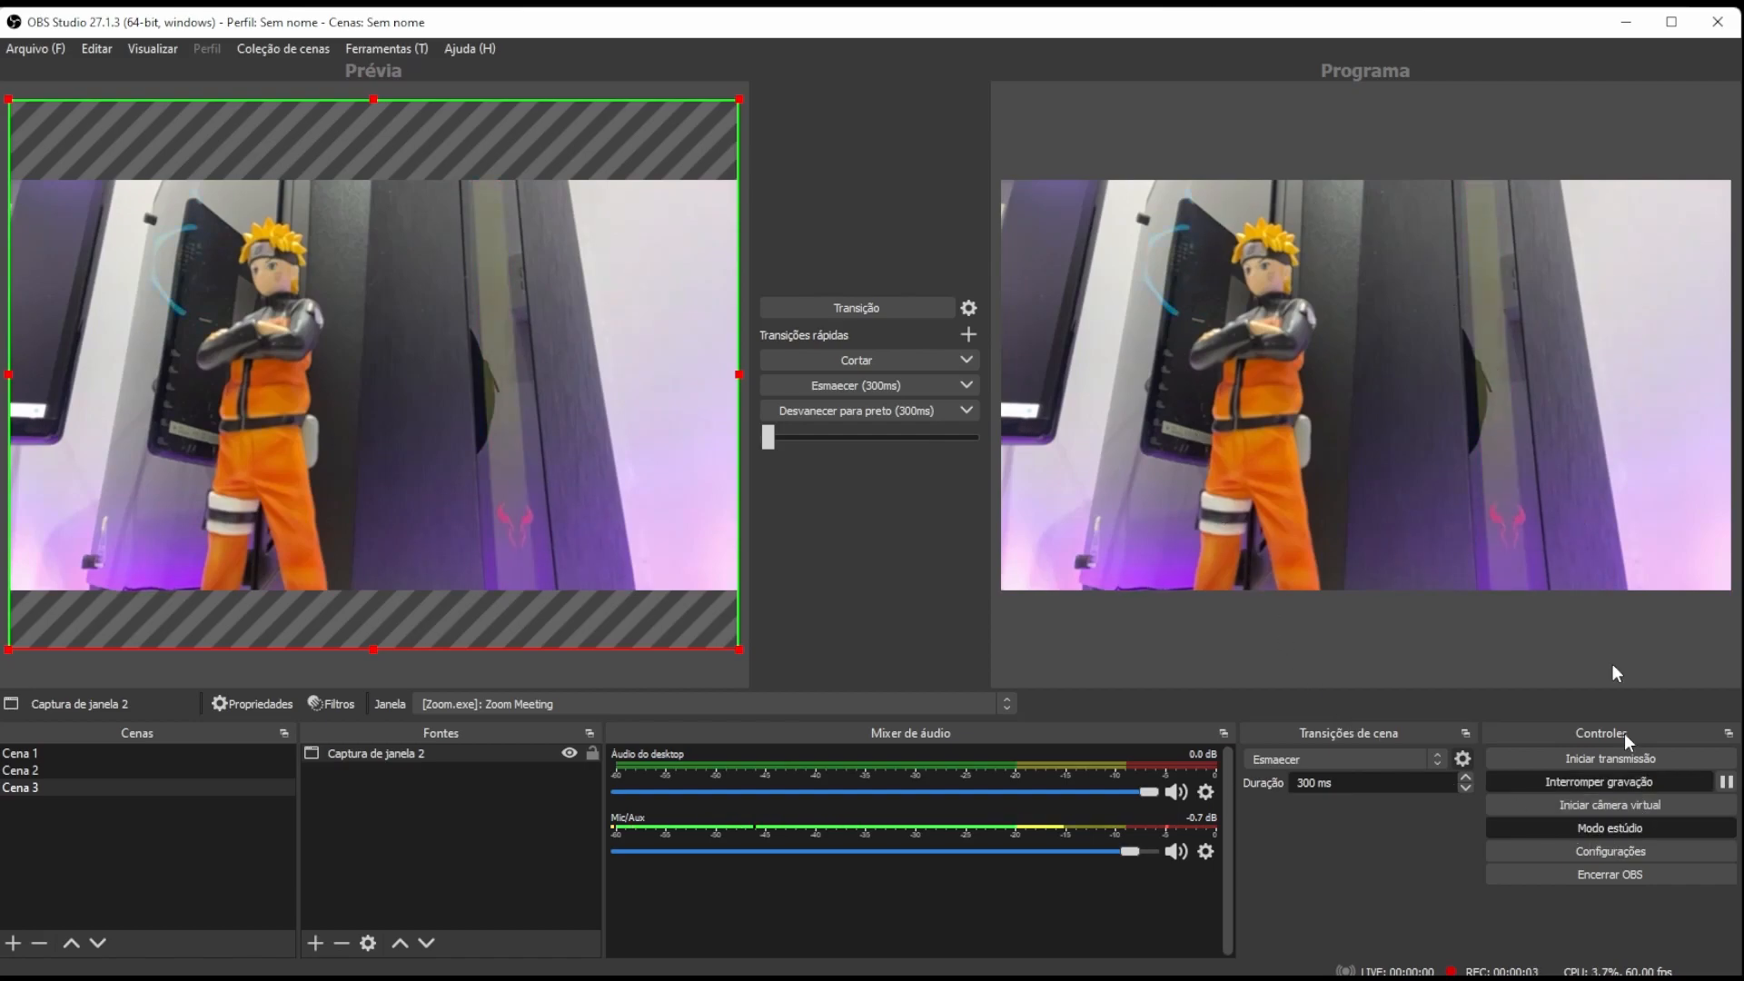
While recording, send Cena 2, Cena 1 and Cena 3 in turn to the program output with the Esmaecer transition.
left_click(164, 770)
left_click(836, 305)
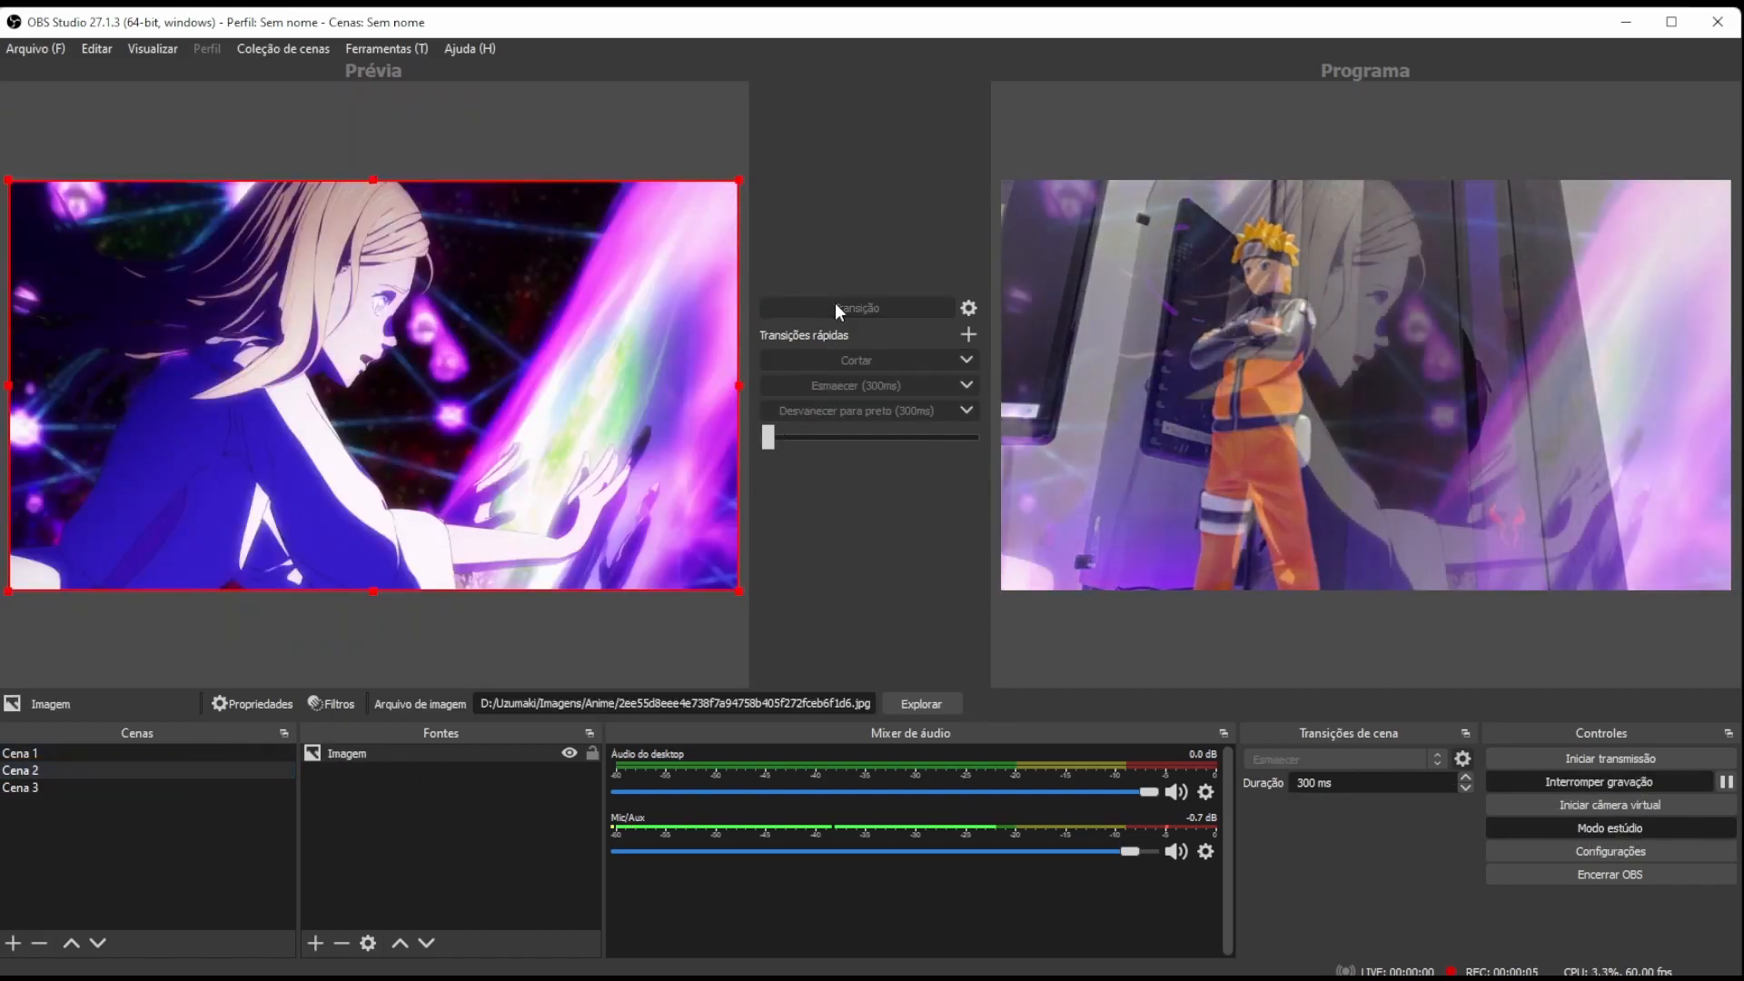
left_click(153, 758)
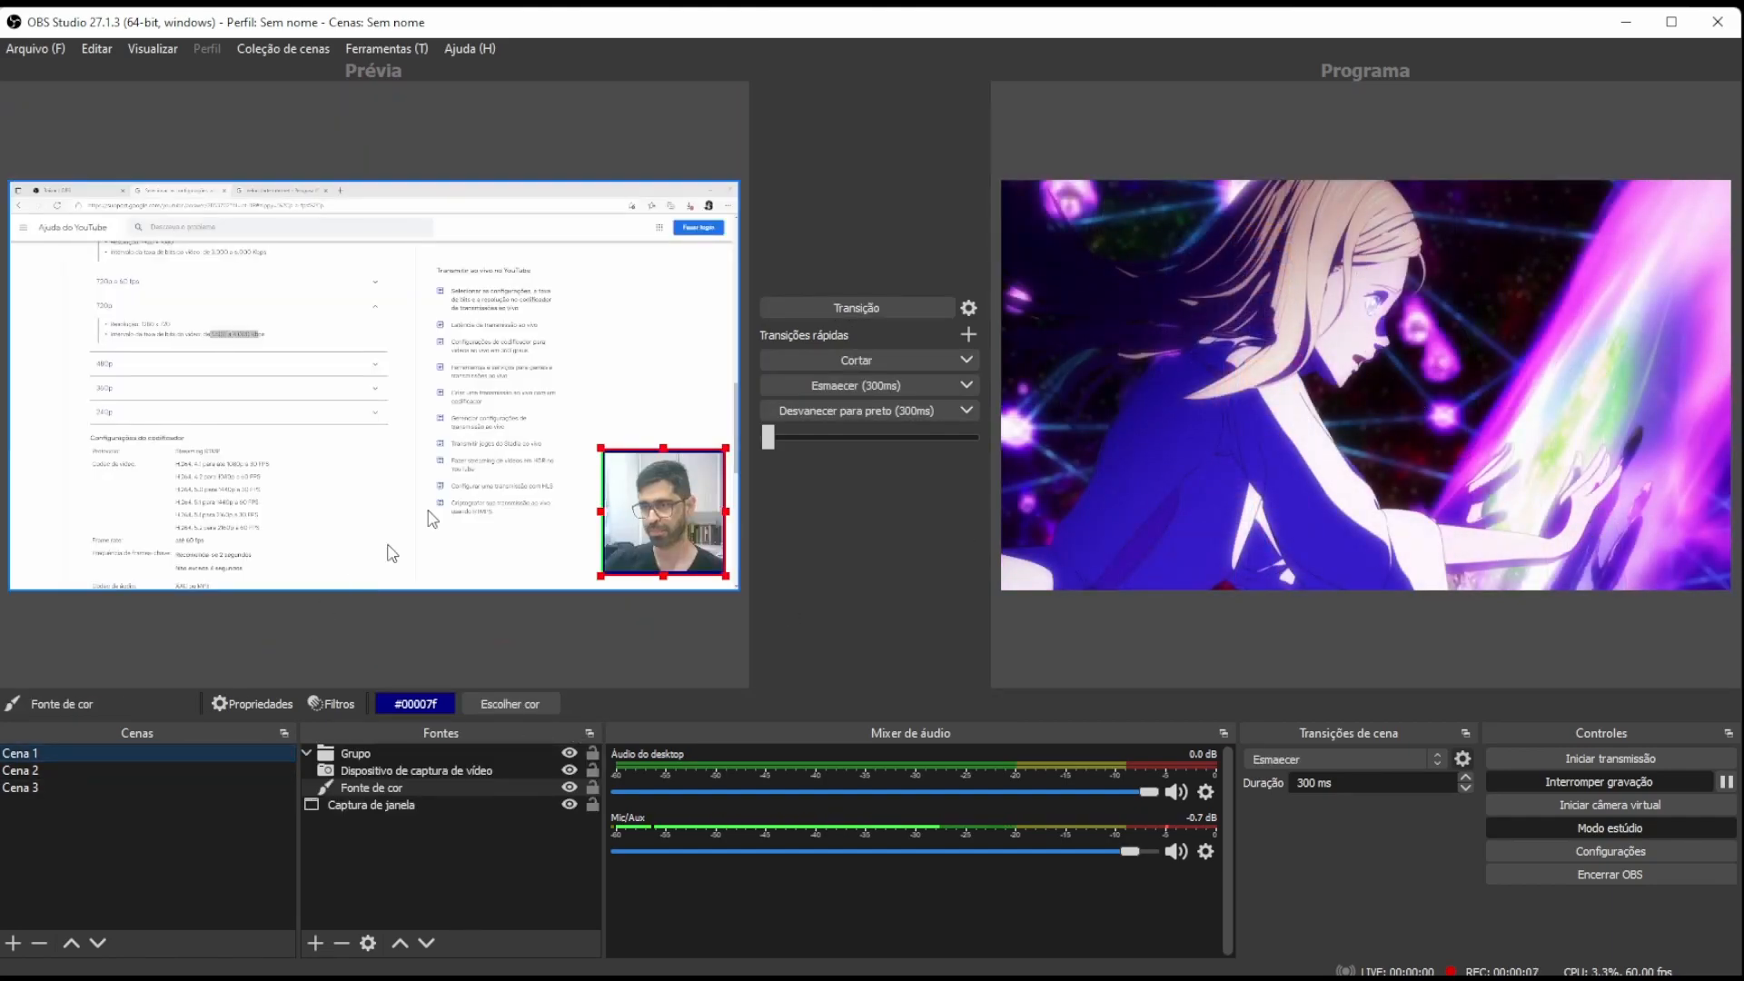
left_click(815, 309)
left_click(137, 788)
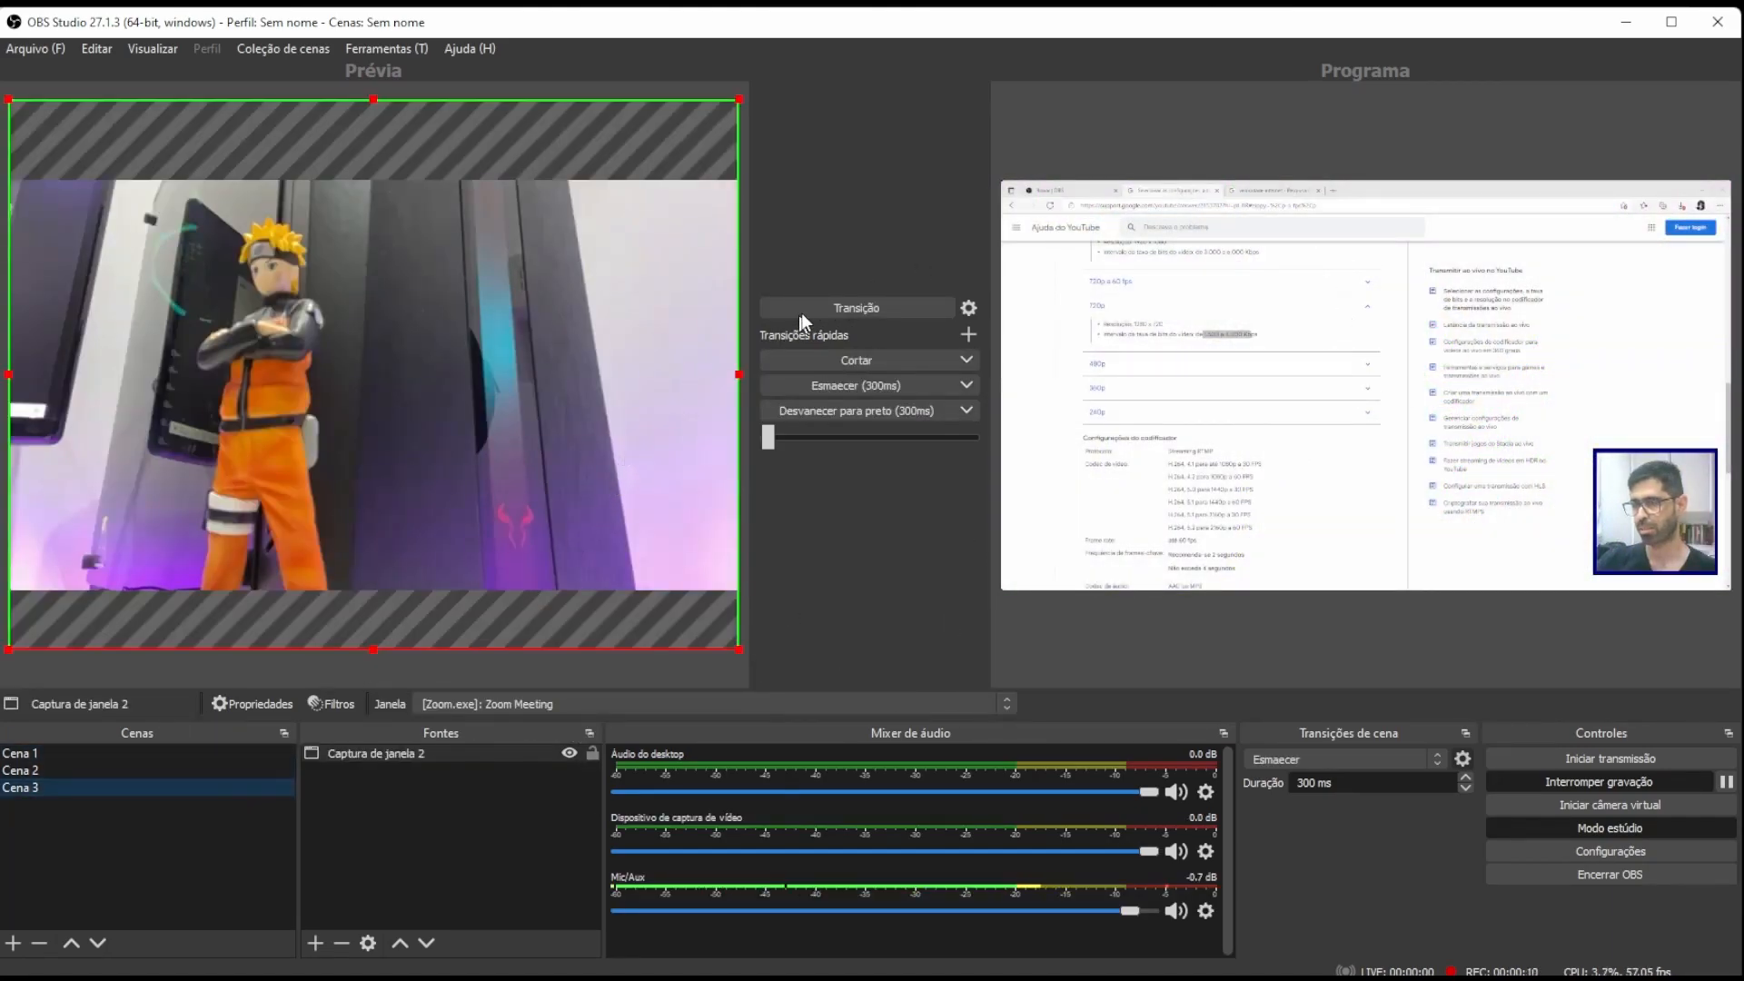
left_click(816, 308)
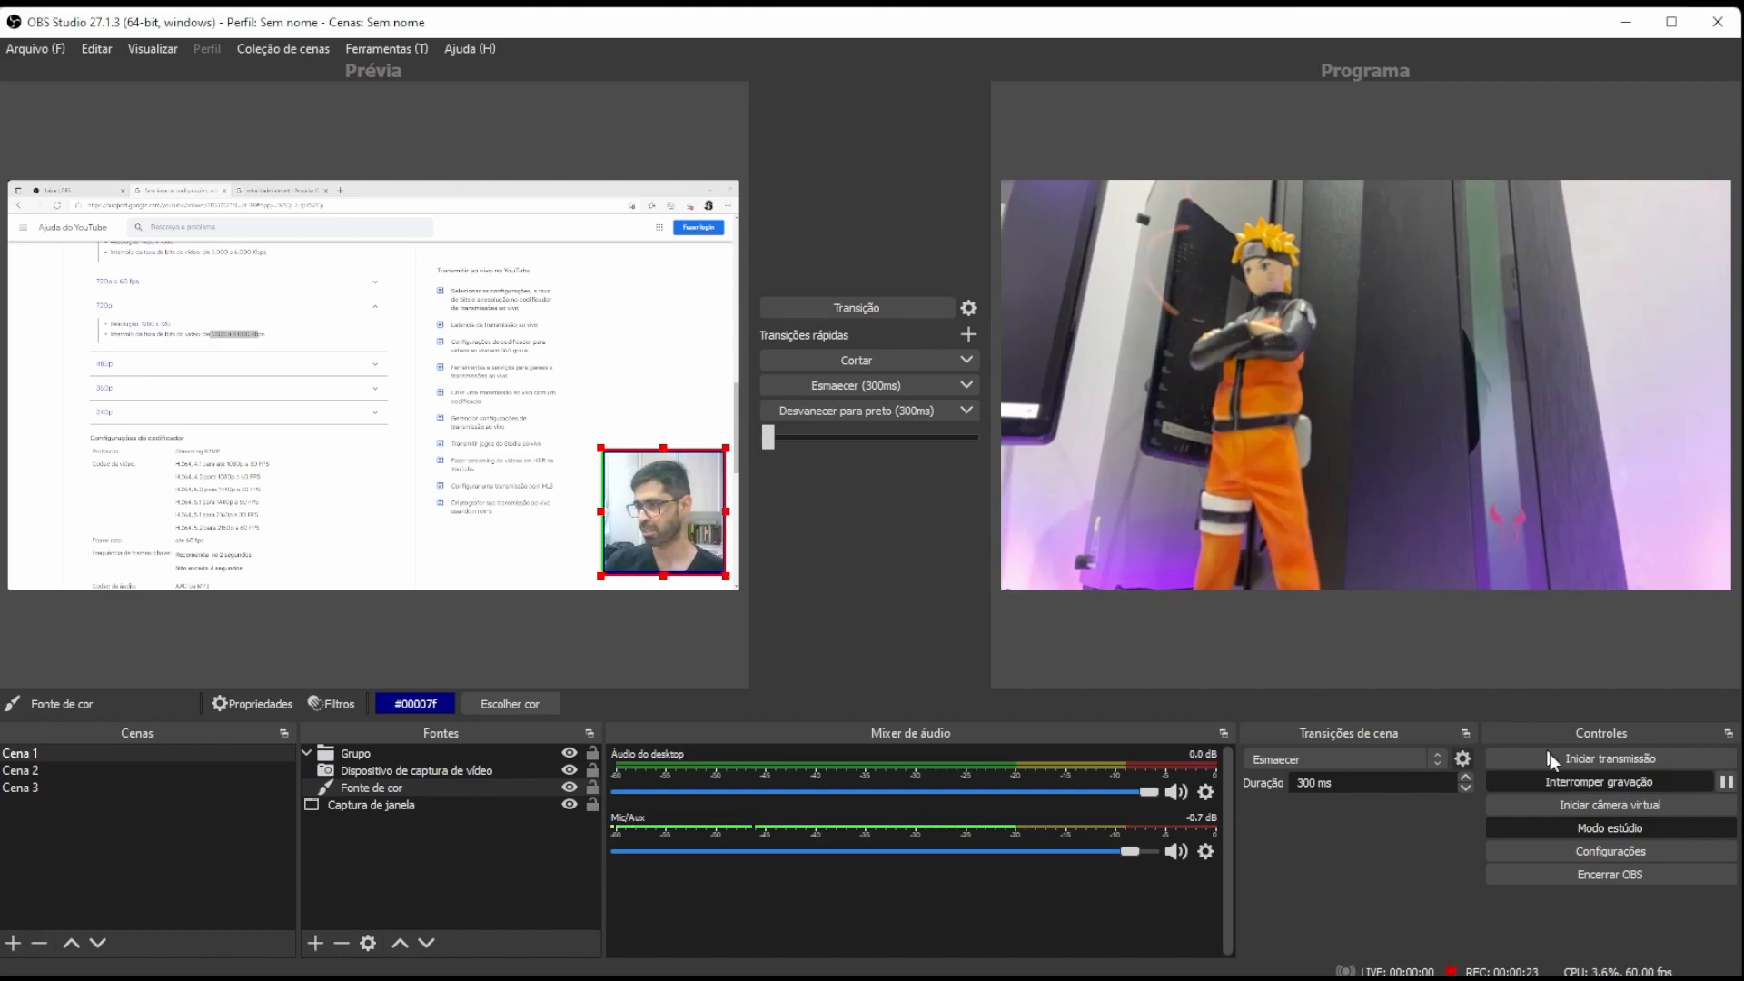
Stop the recording and open the recorded file's folder, C:/temp, in File Explorer.
left_click(1557, 779)
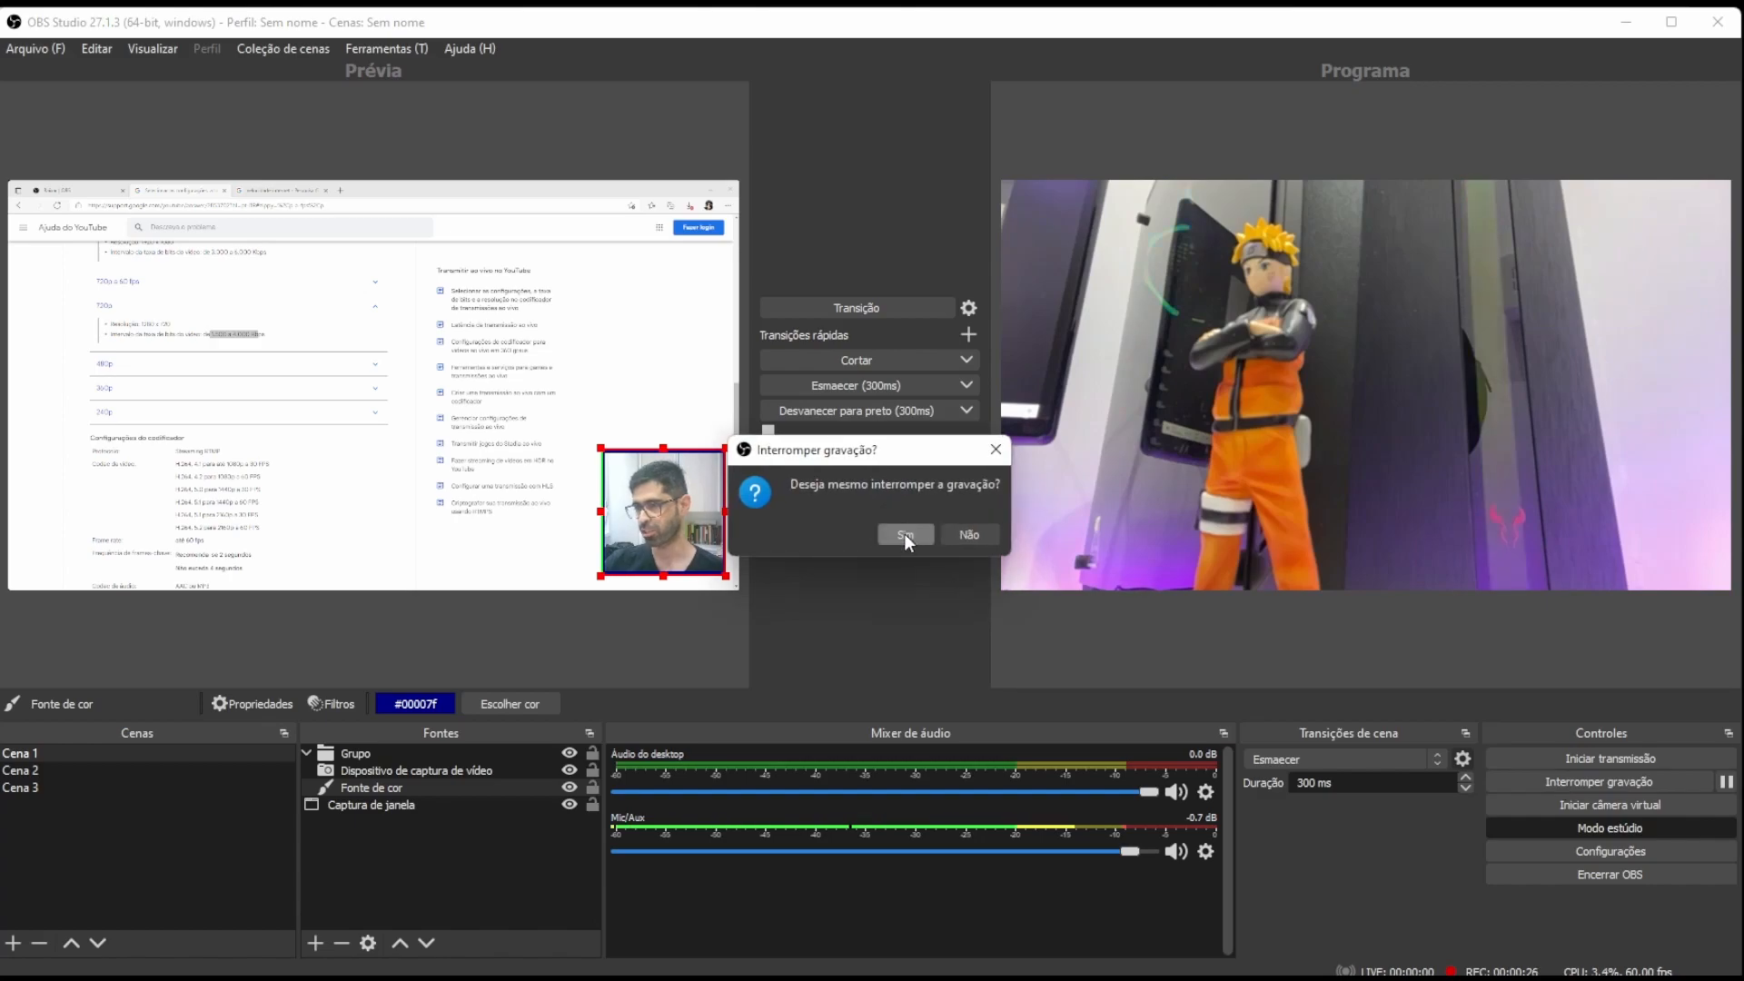
left_click(903, 532)
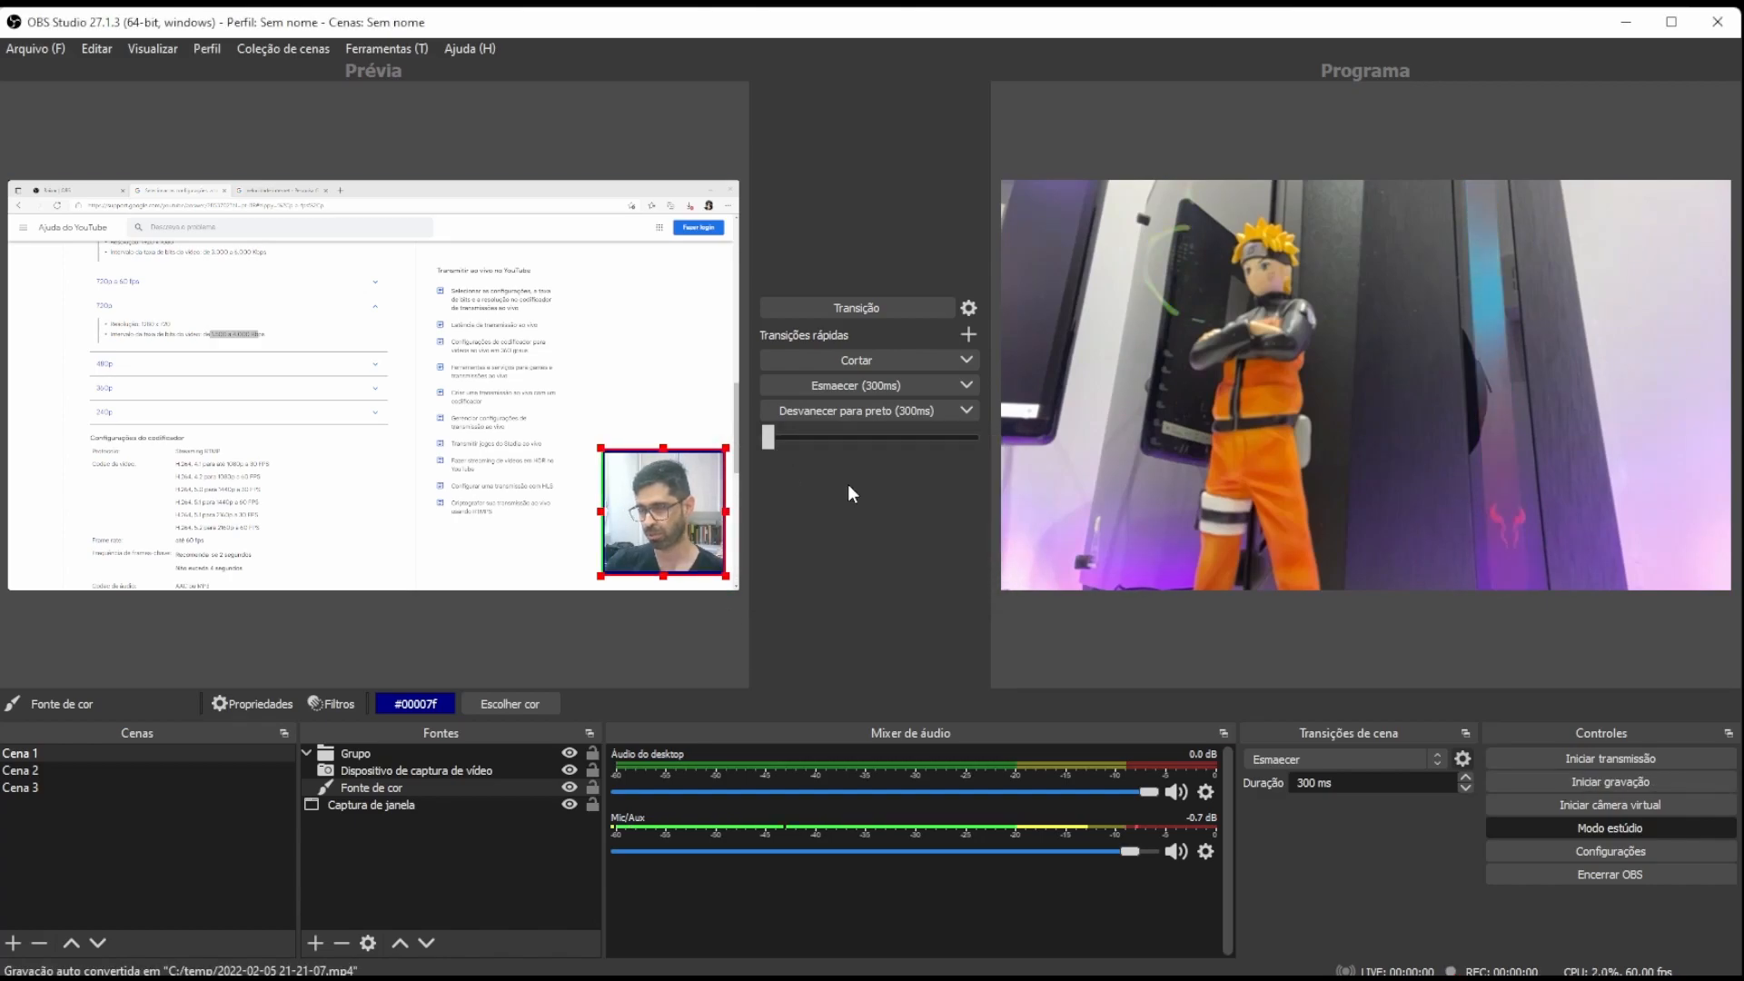
left_click(475, 935)
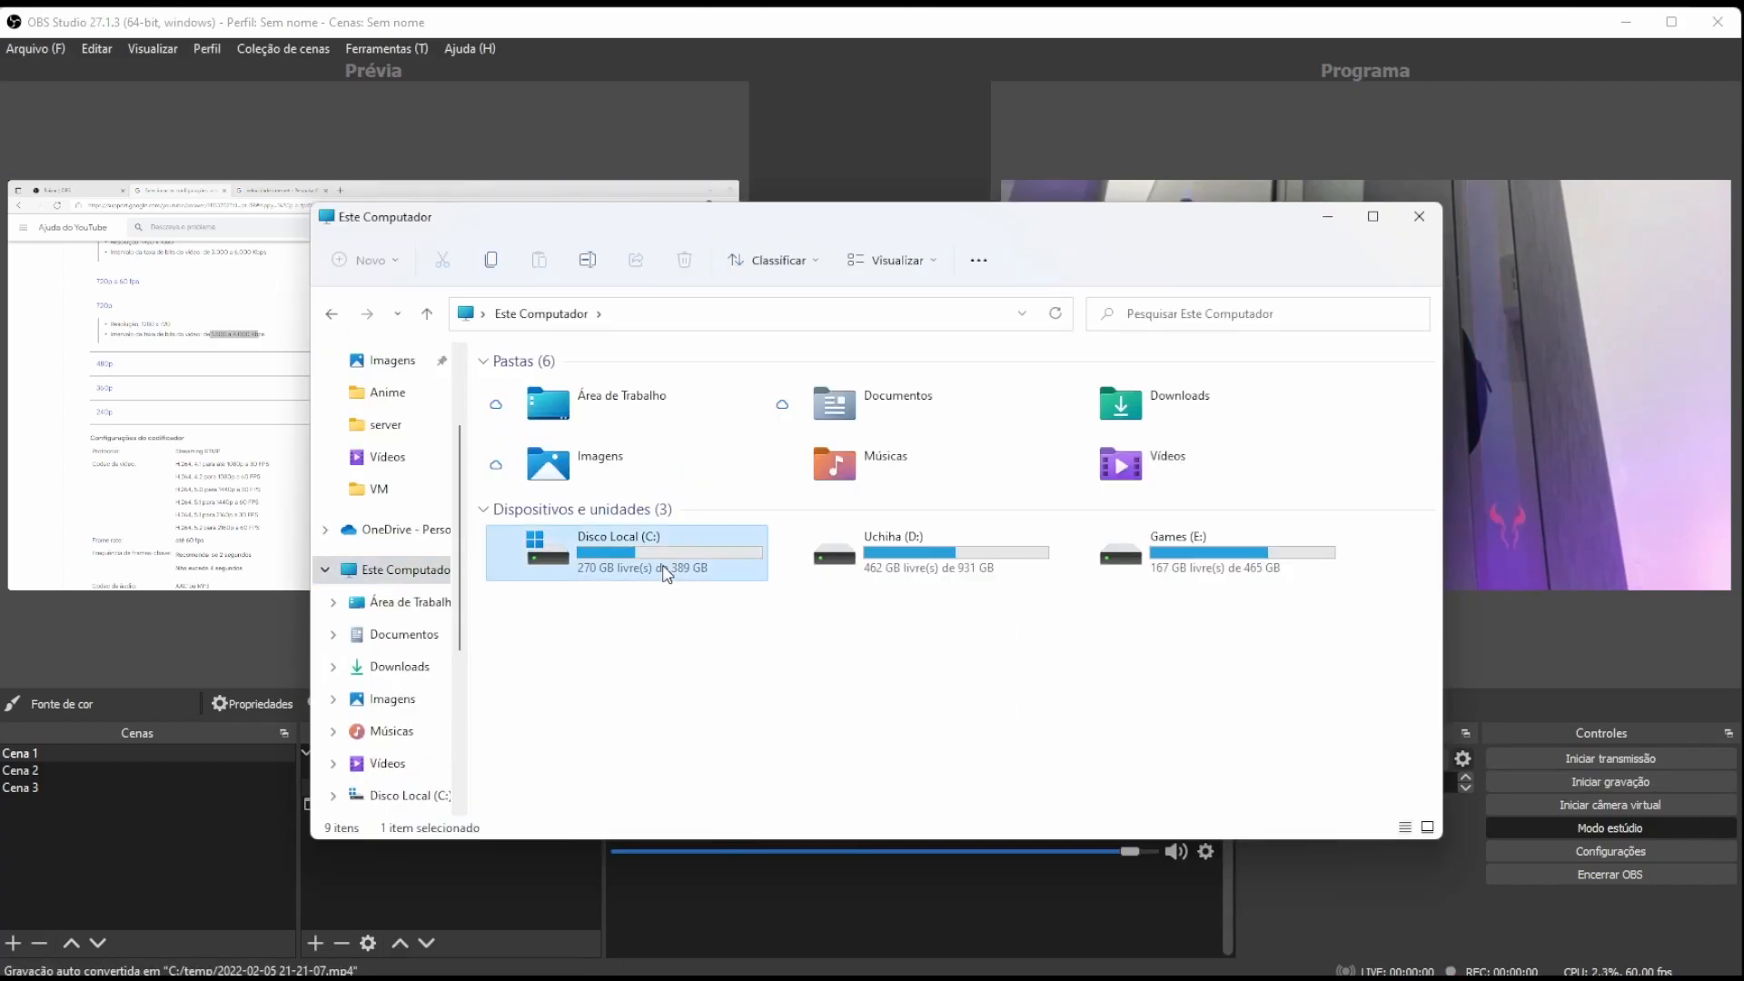
double_click(581, 554)
double_click(545, 609)
left_click(545, 459)
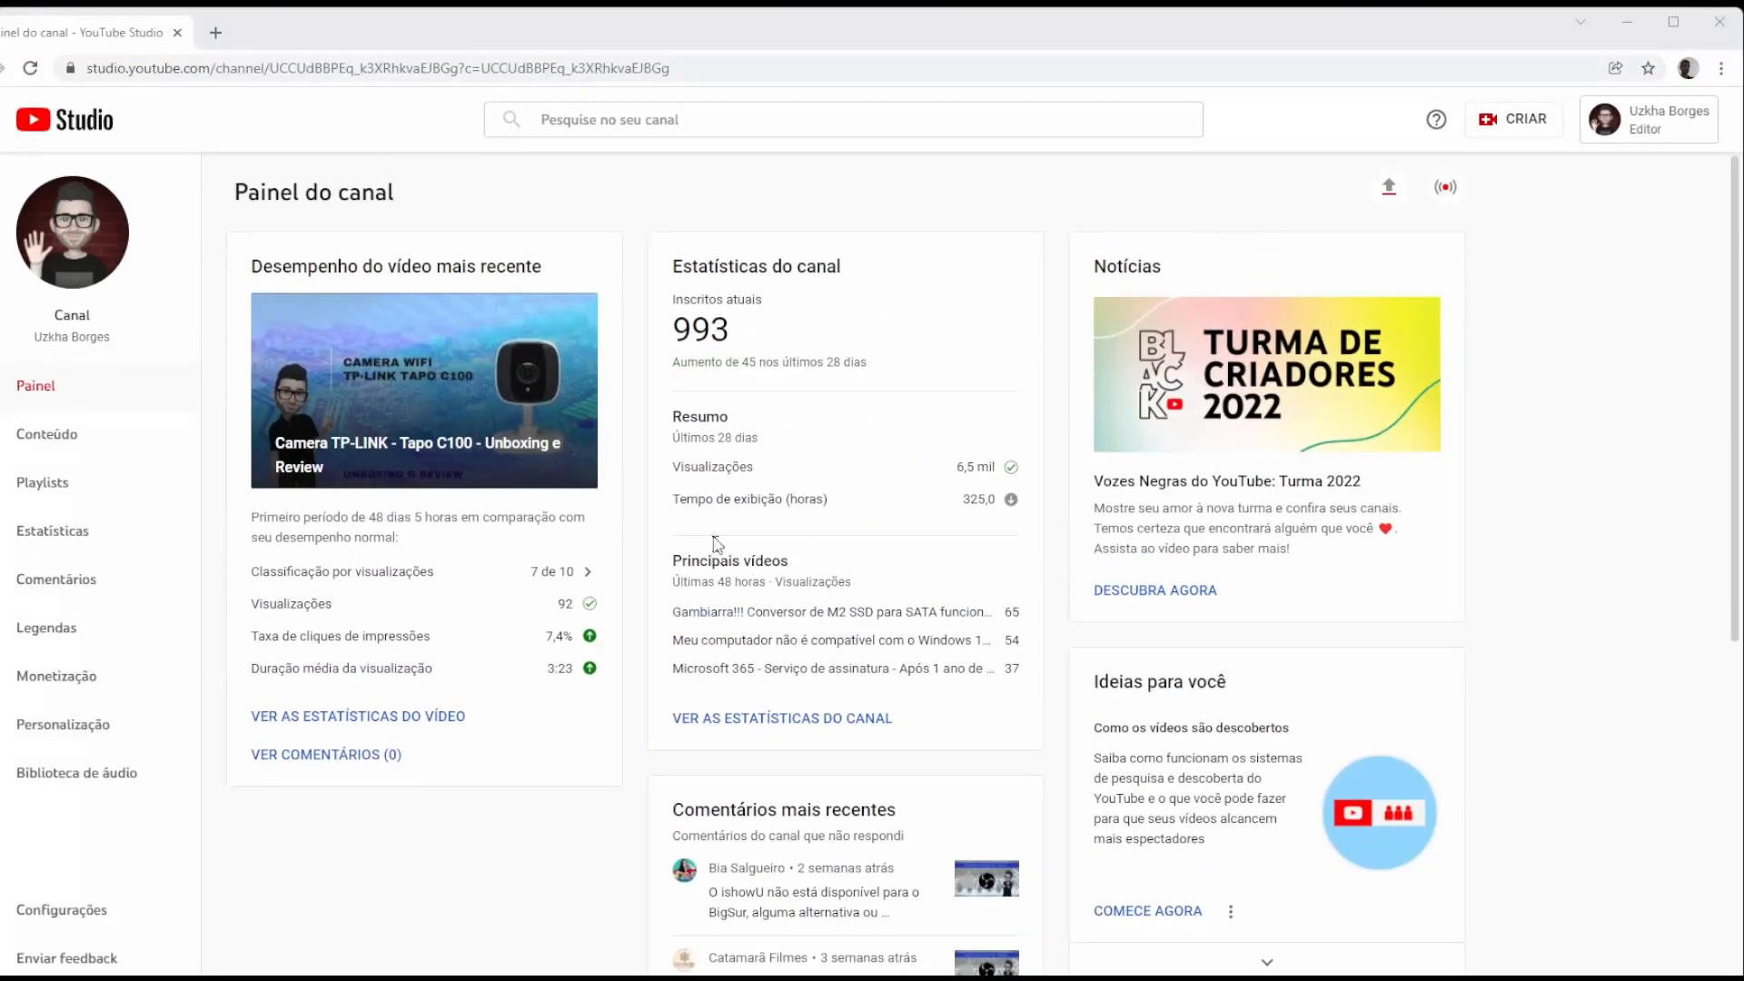
Open the live streaming page in YouTube Studio, copy its stream key, and return to OBS Studio.
left_click(1520, 127)
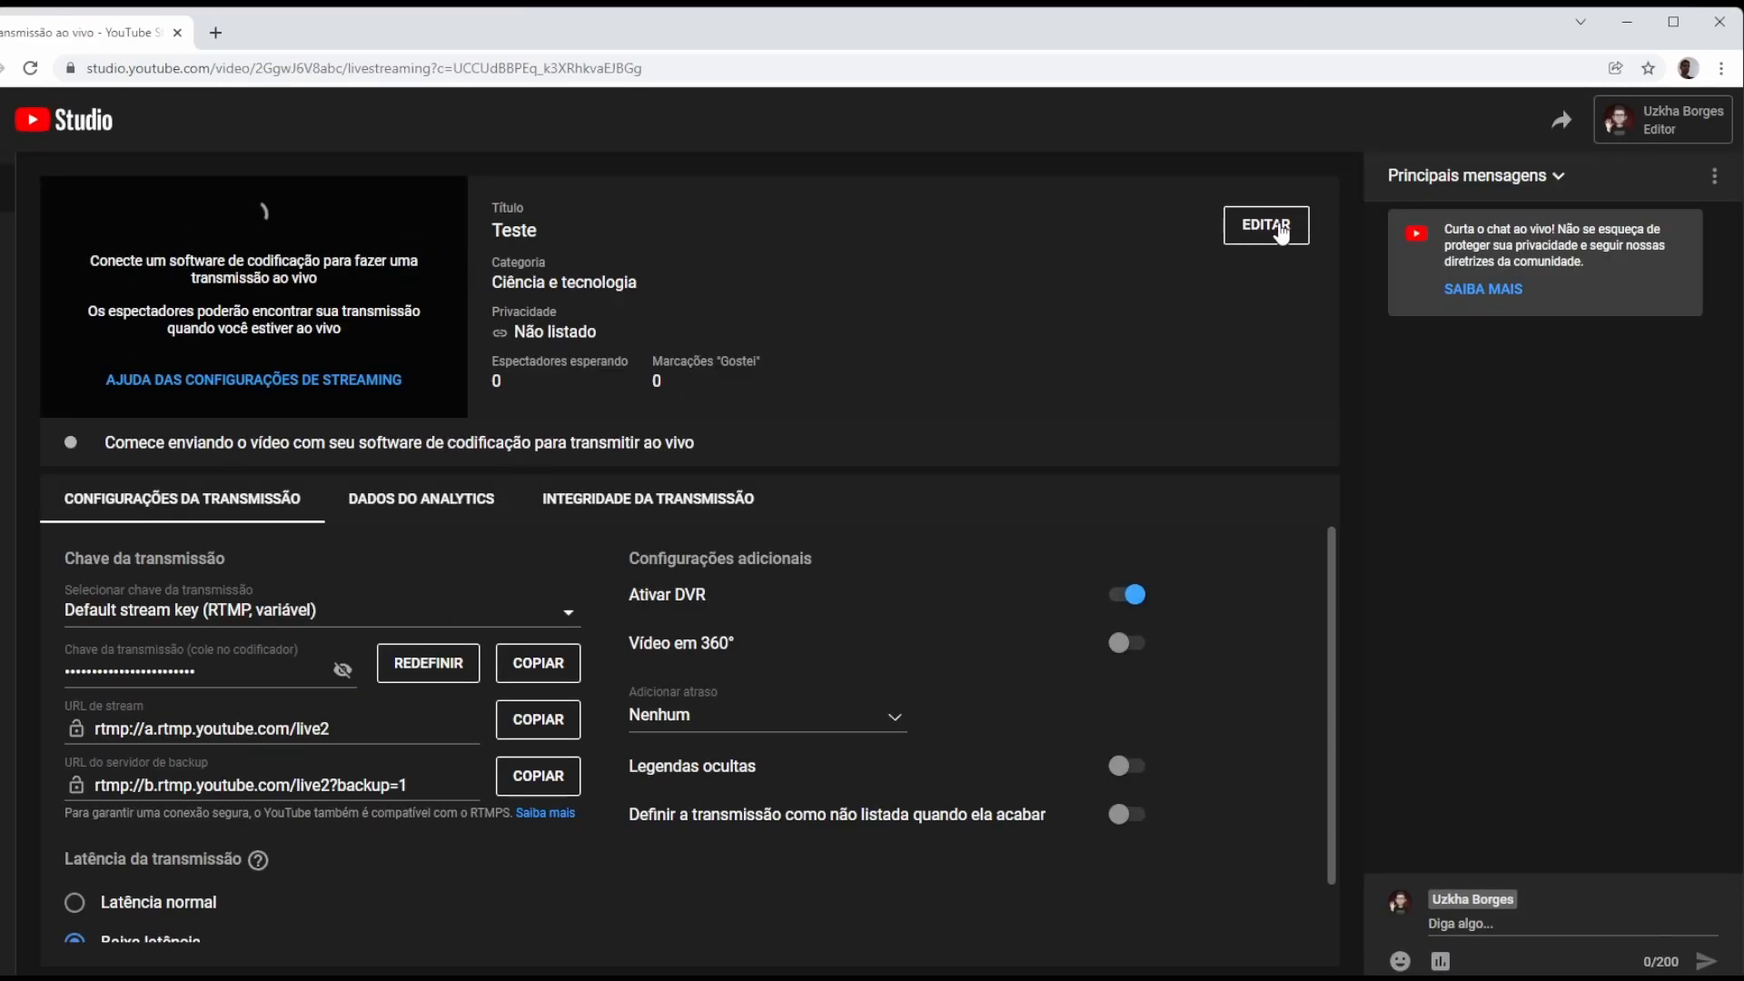
left_click(537, 666)
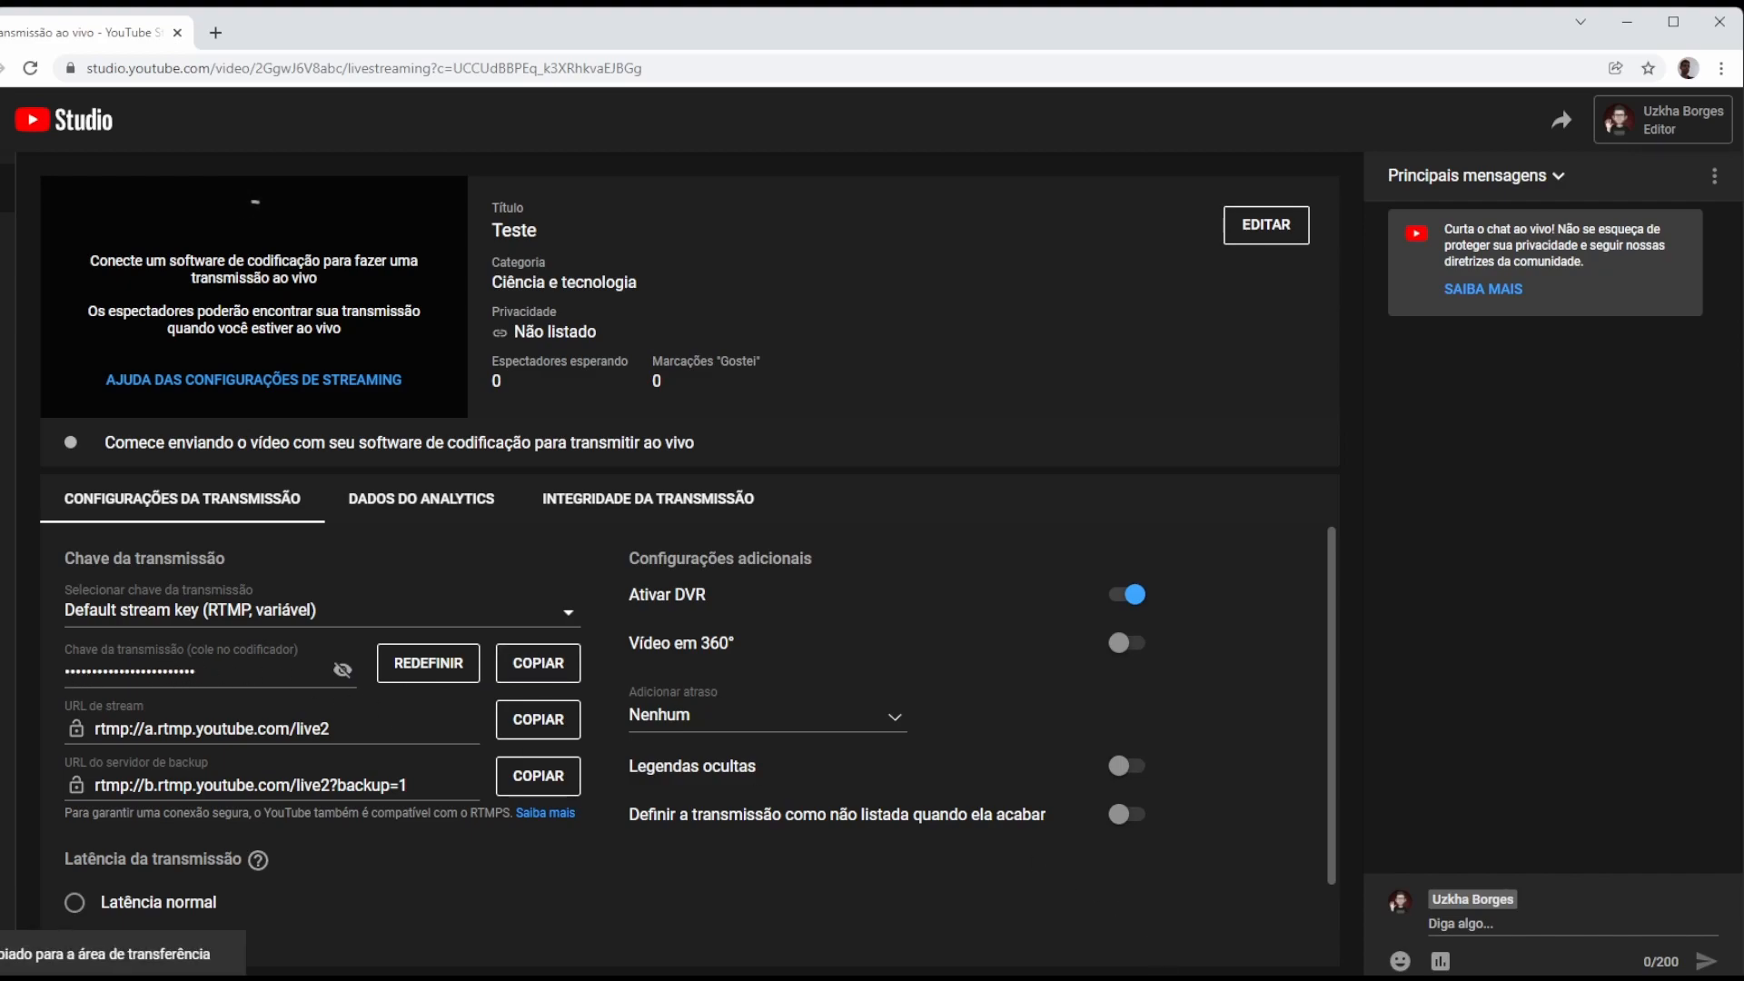
left_click(1104, 917)
In the OBS Studio settings, set the streaming service to YouTube - RTMPS with the Primary YouTube ingest server, save, and start the transmission.
left_click(1574, 852)
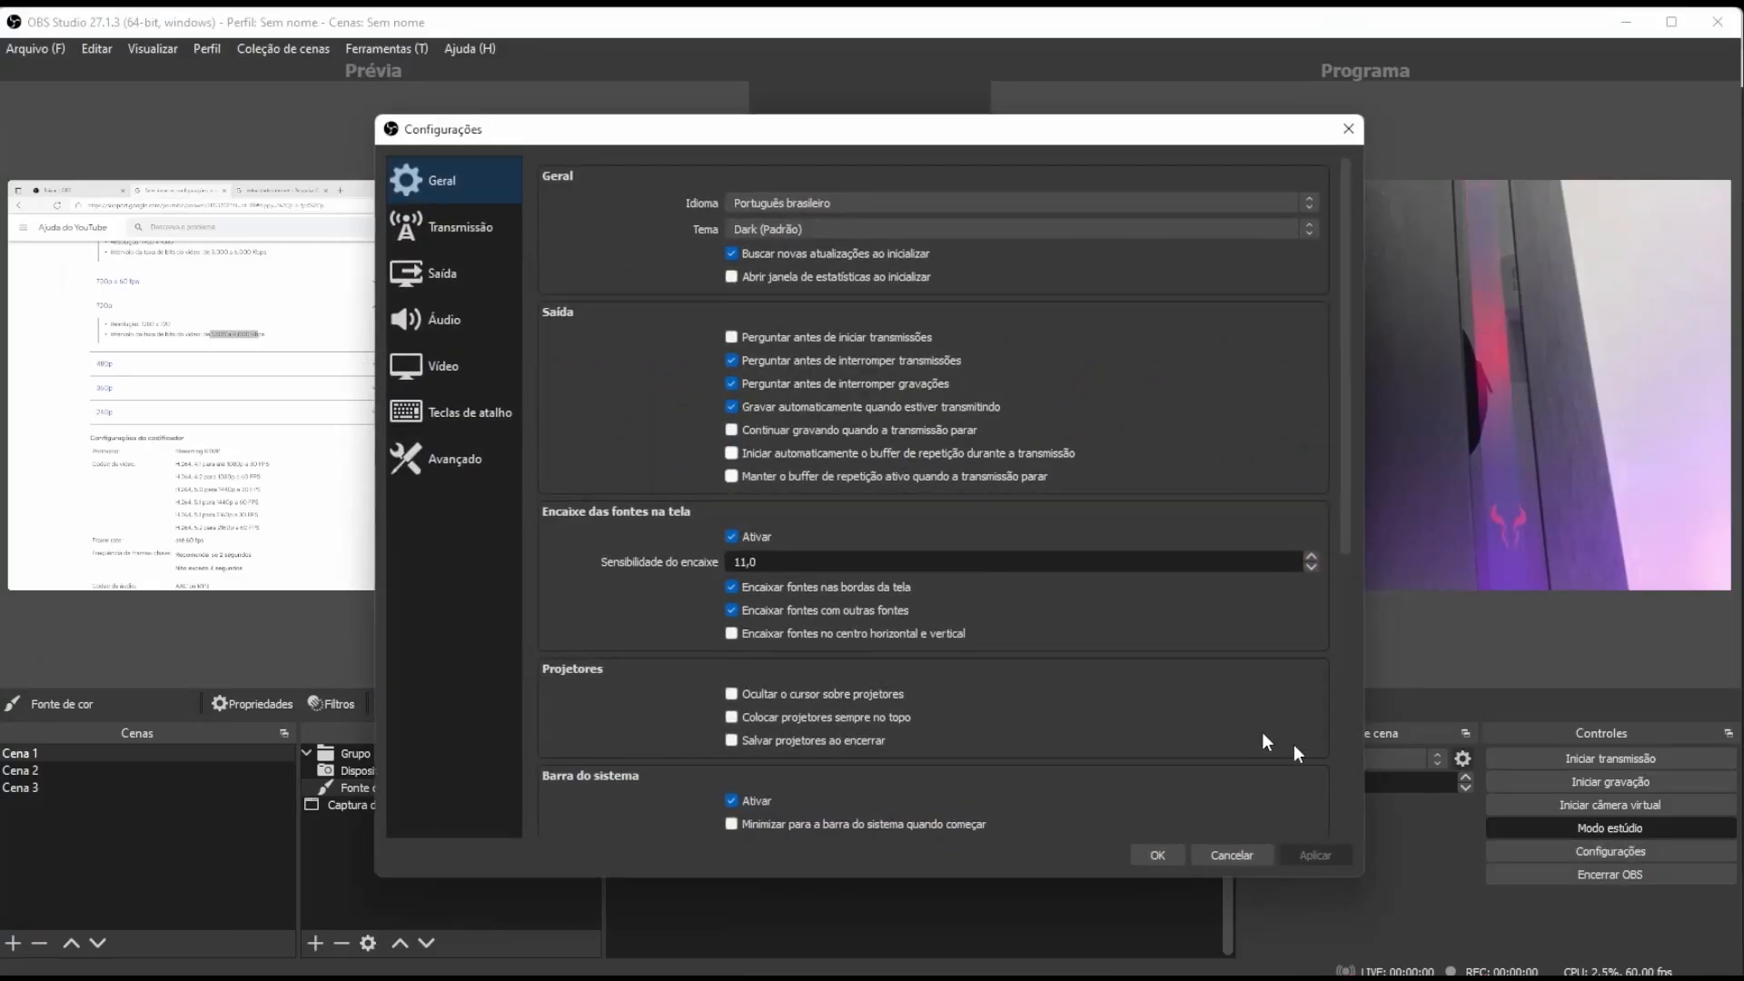
left_click(477, 236)
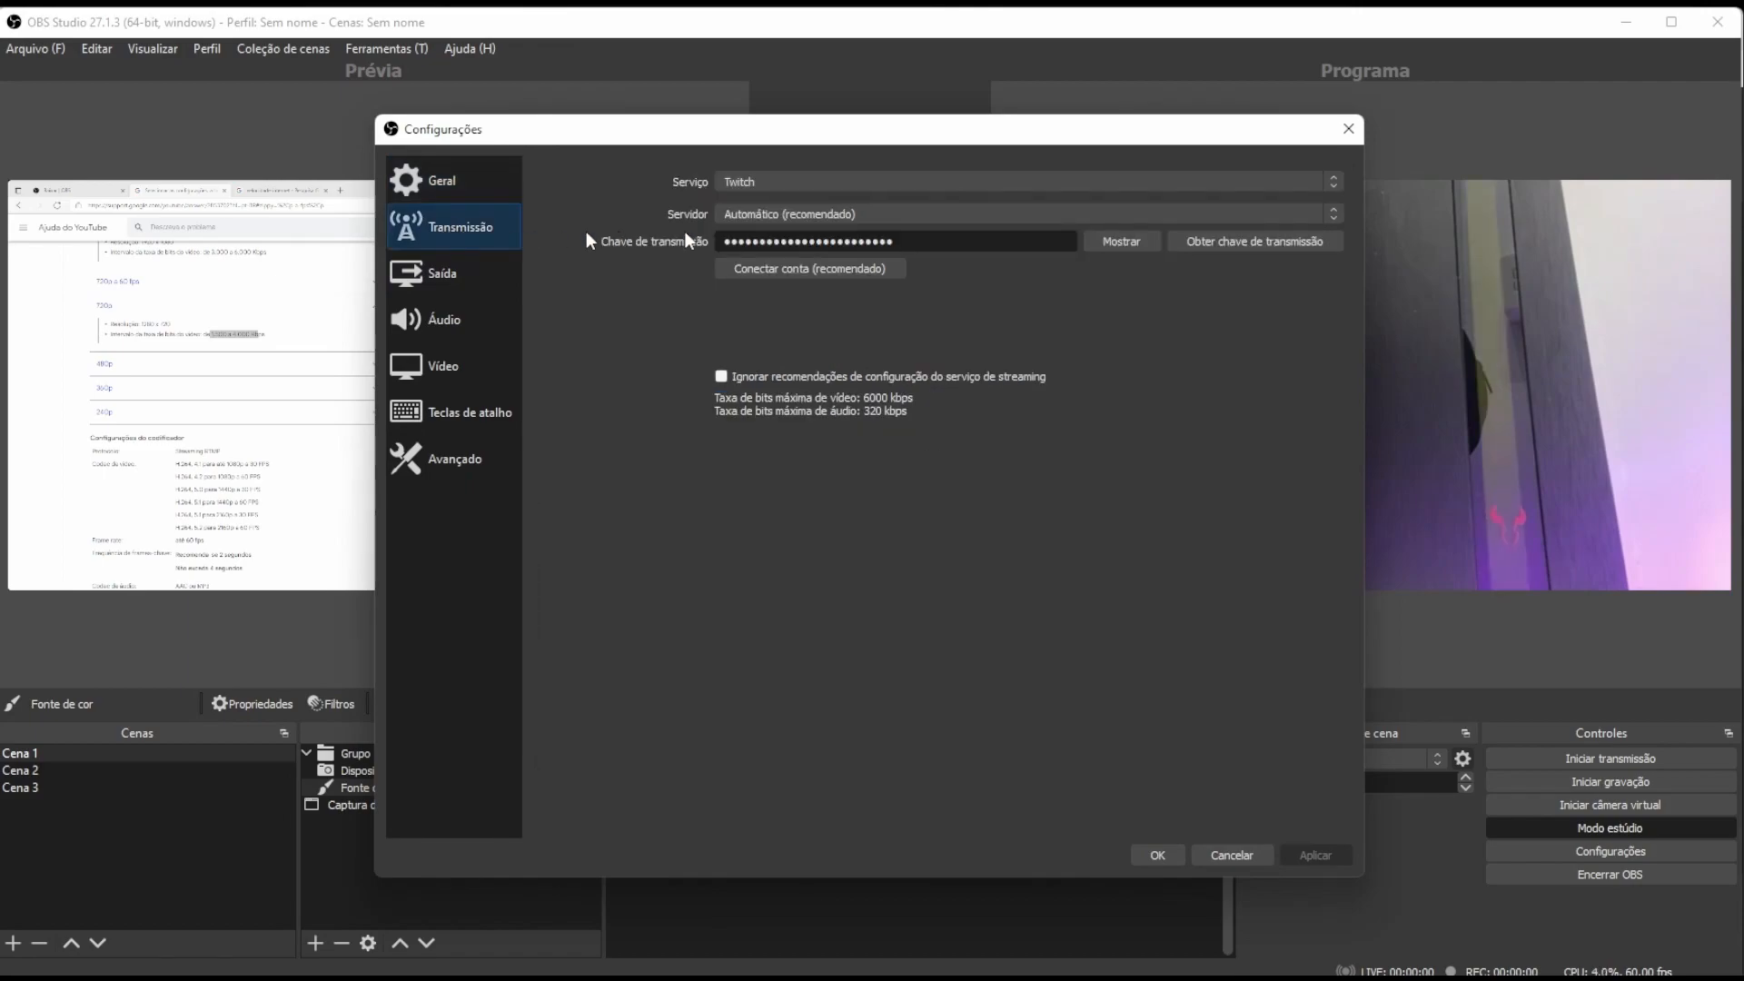
left_click(828, 173)
left_click(831, 215)
left_click(788, 300)
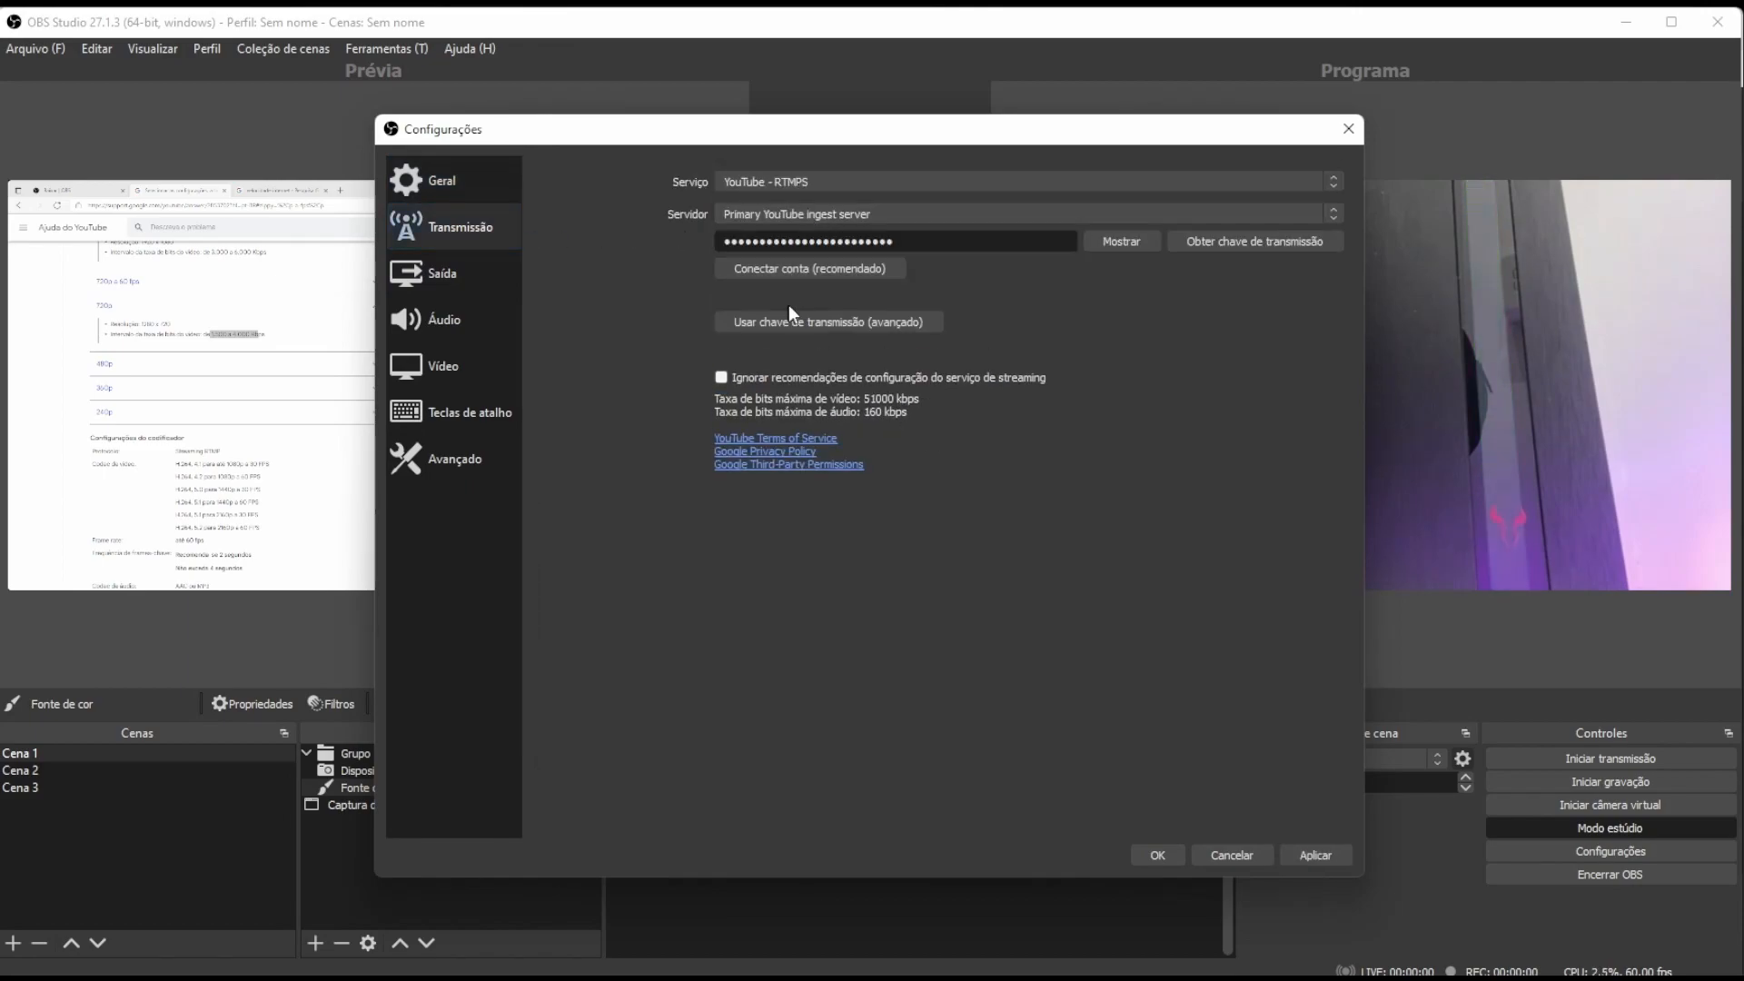
left_click(1317, 855)
left_click(1158, 854)
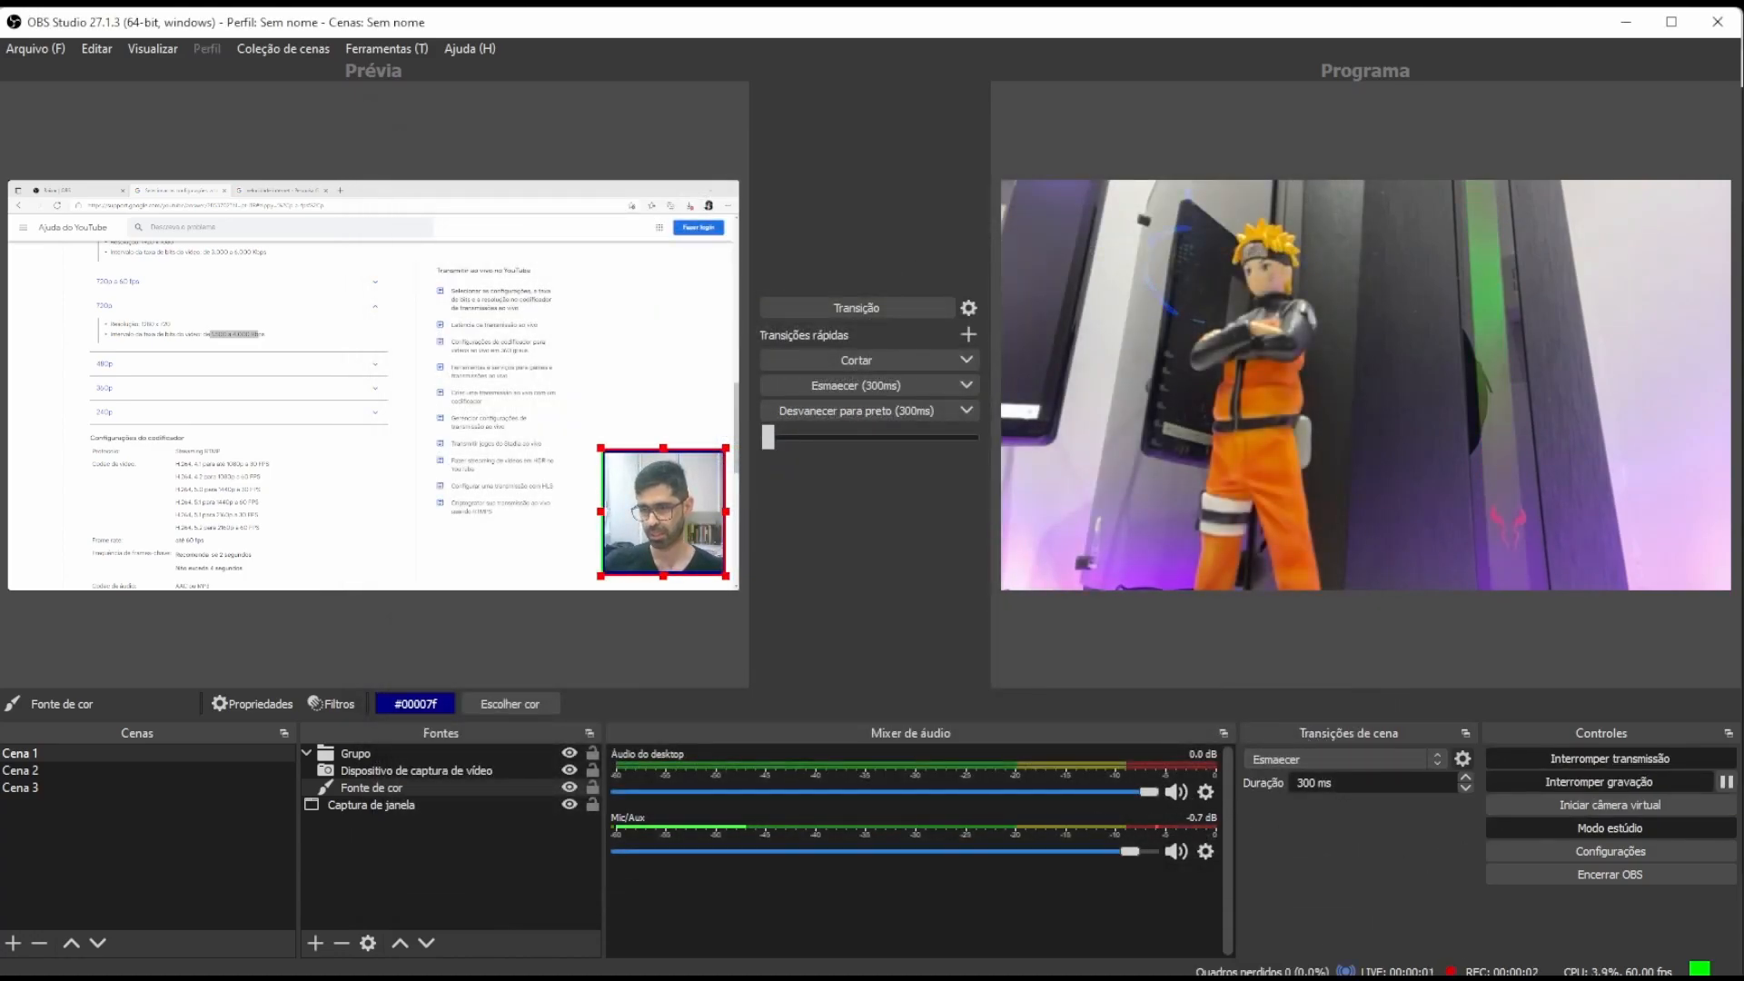
Switch to YouTube Studio and review the live stream's preview, transmission settings and analytics data.
left_click(704, 926)
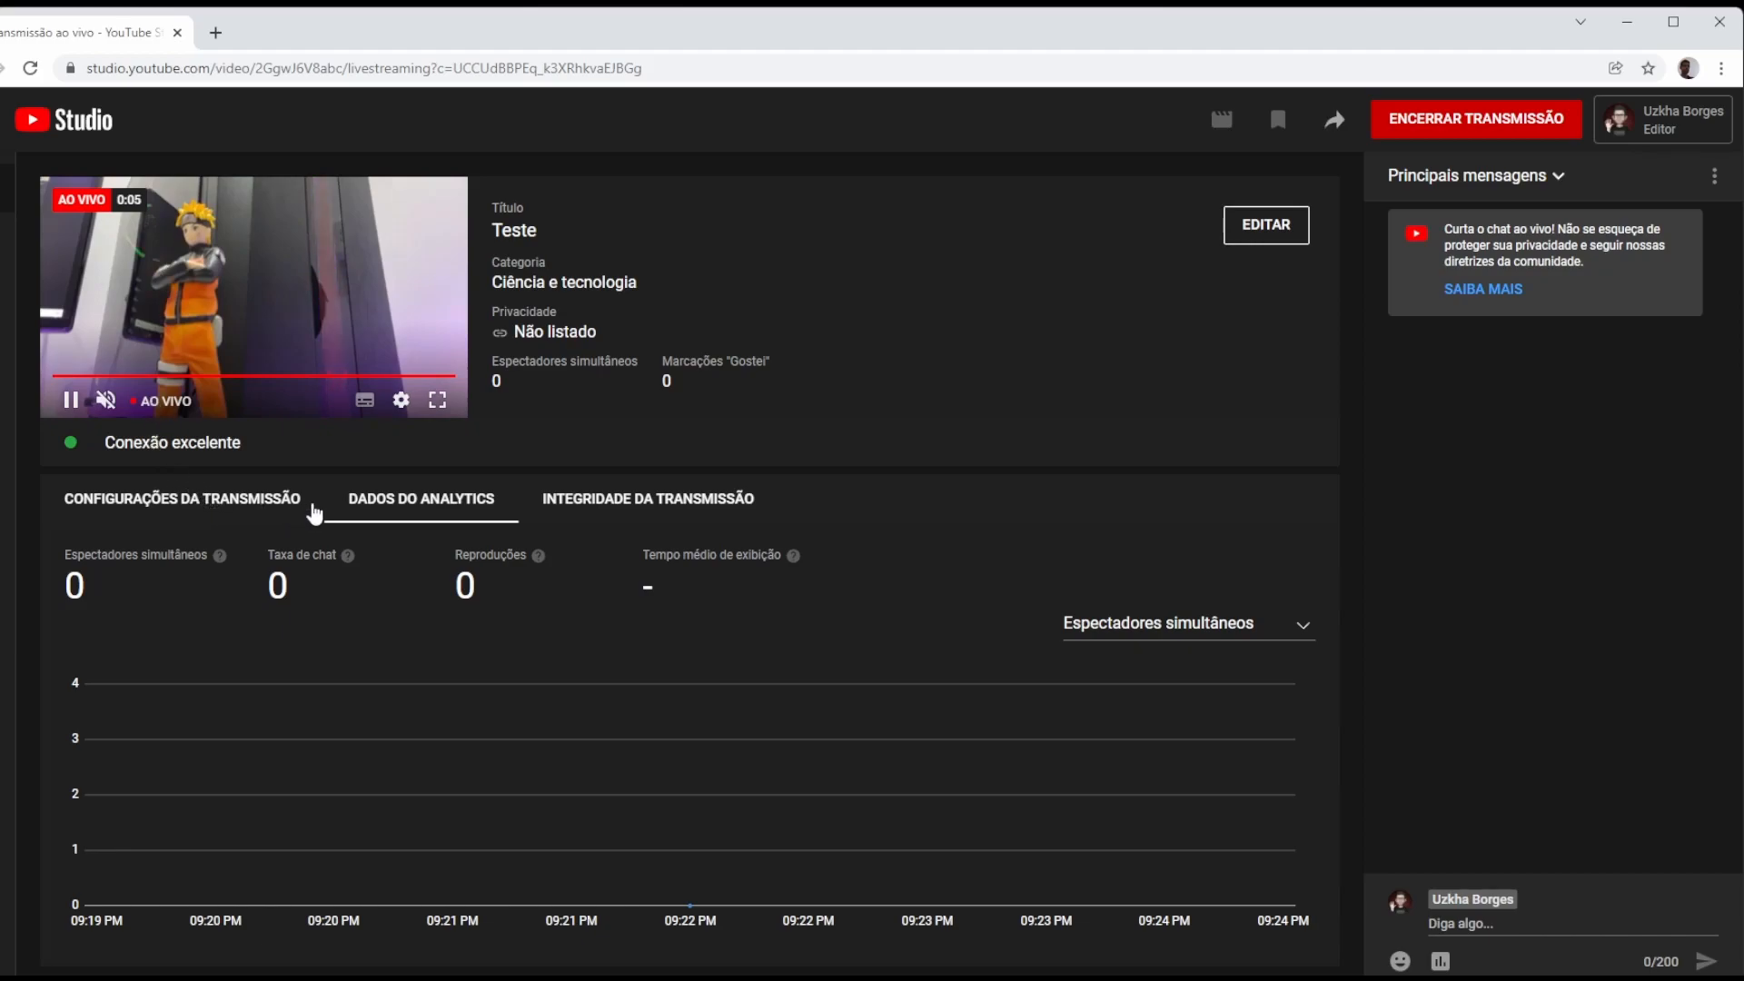
left_click(169, 516)
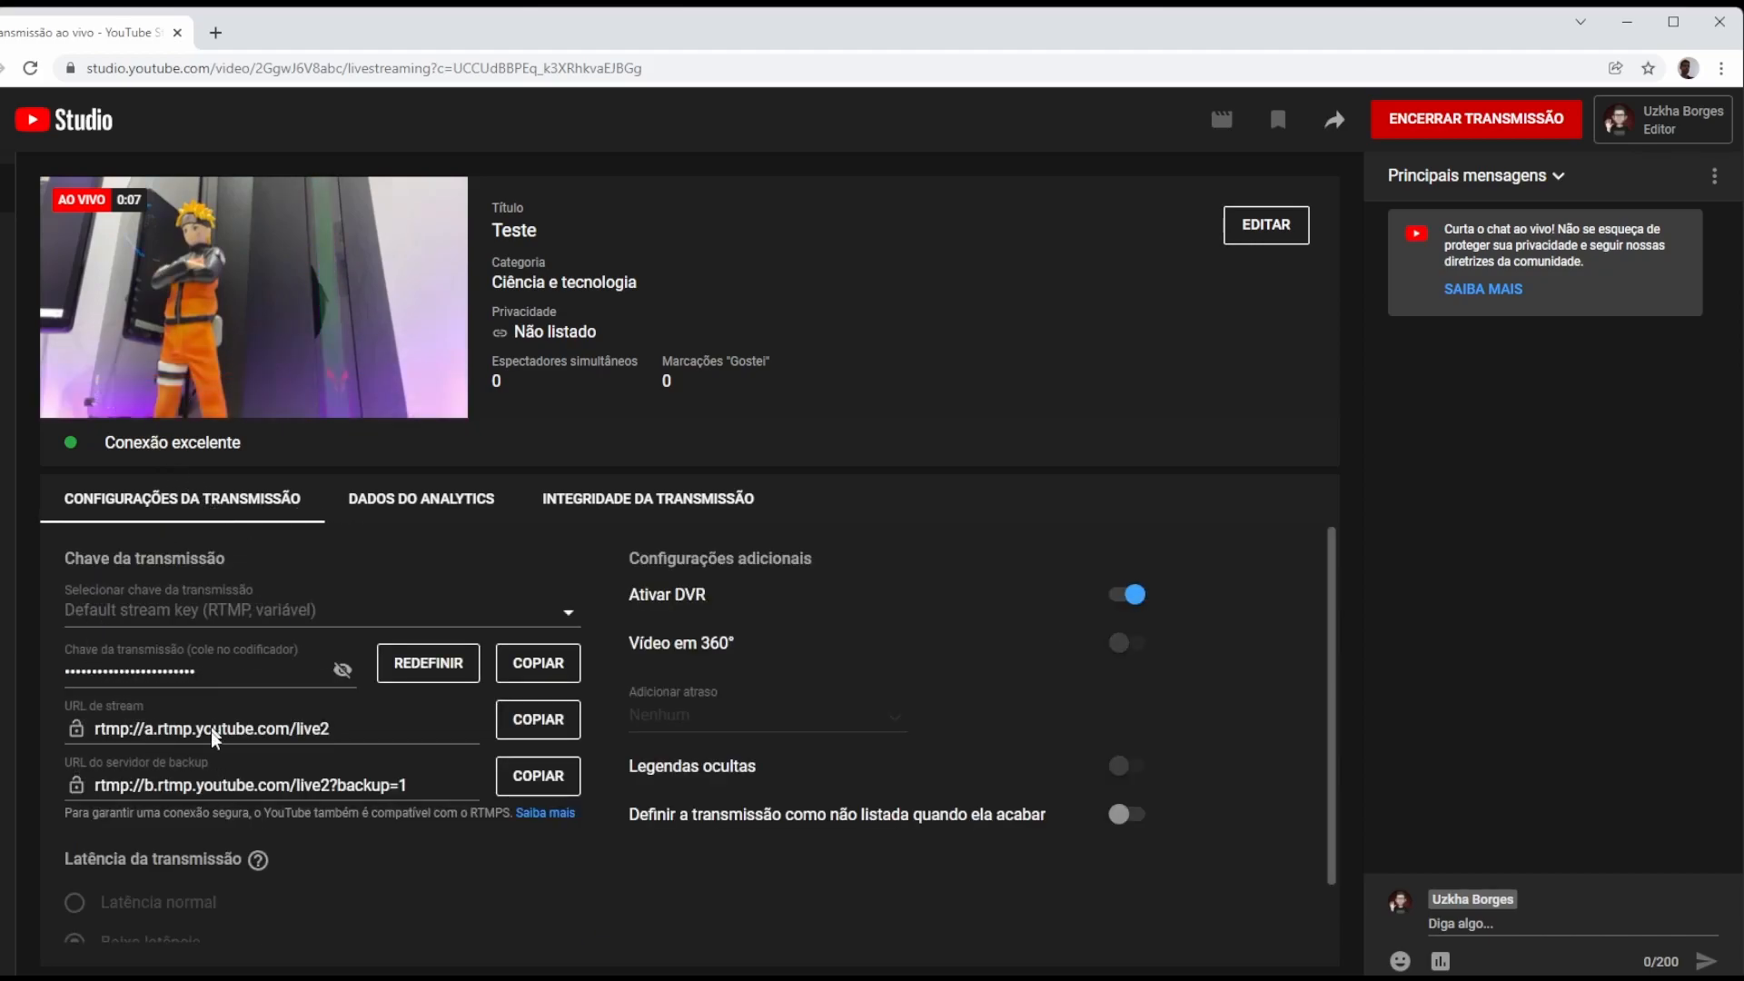
scroll(356, 821, "down", 1)
scroll(156, 762, "up", 1)
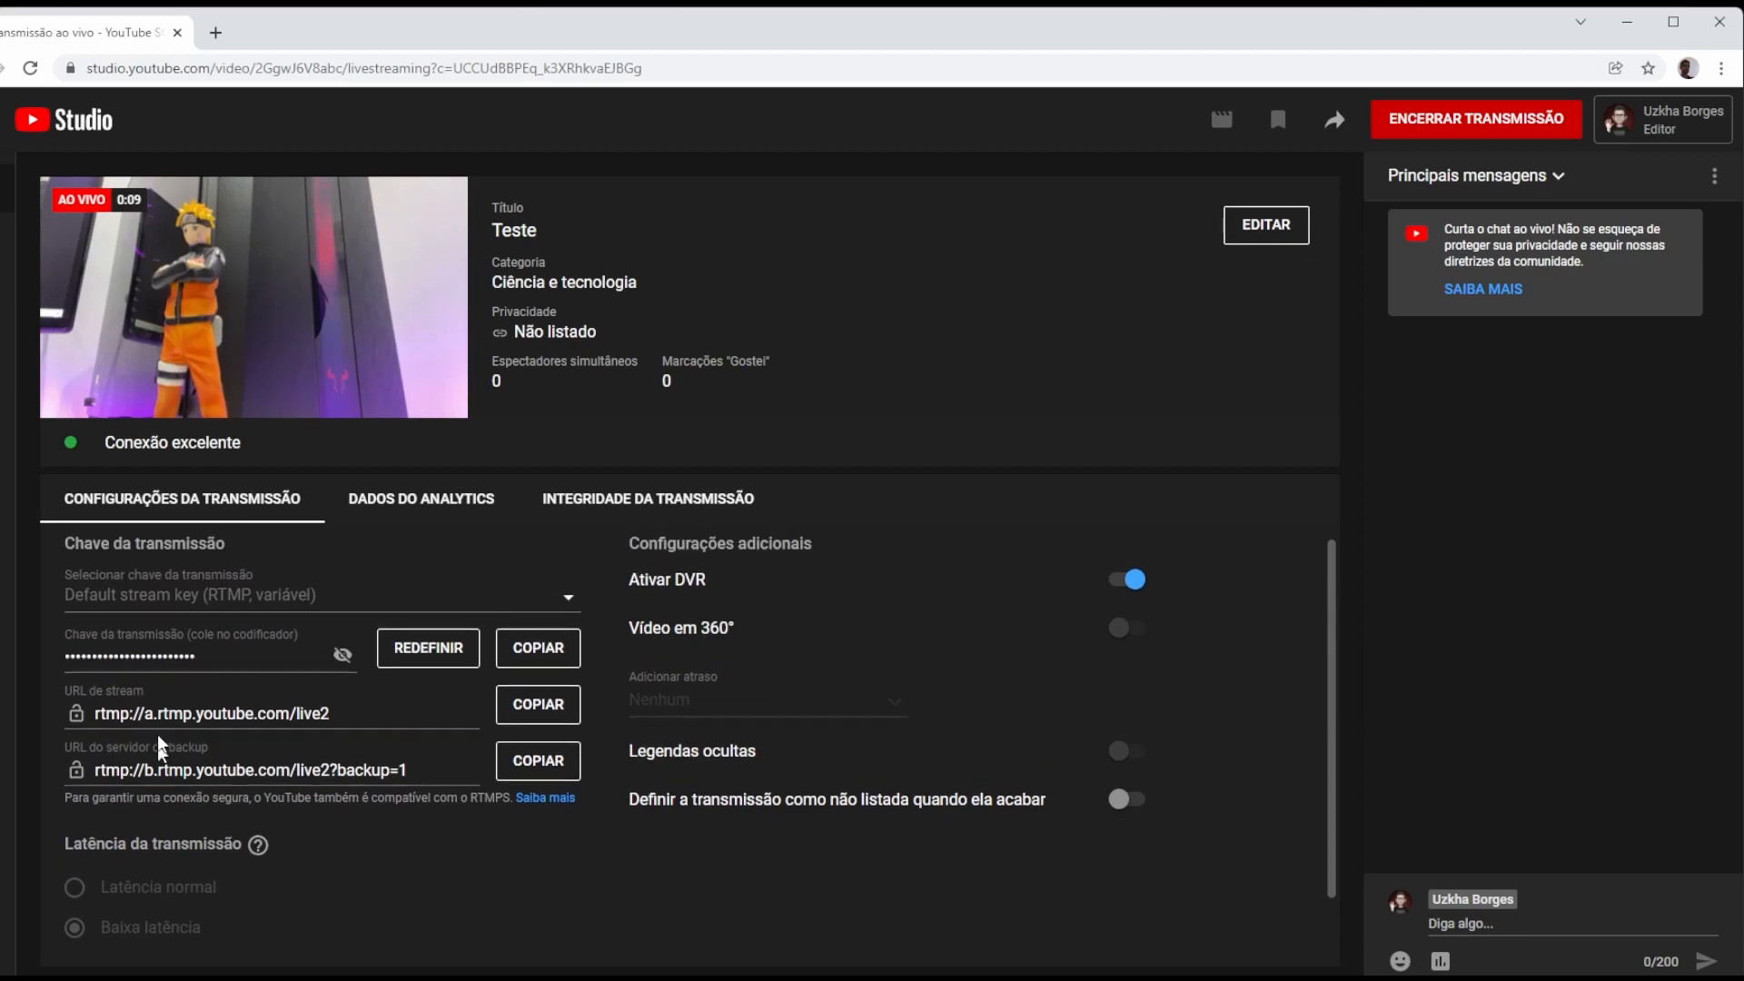
scroll(154, 903, "down", 1)
scroll(166, 842, "up", 1)
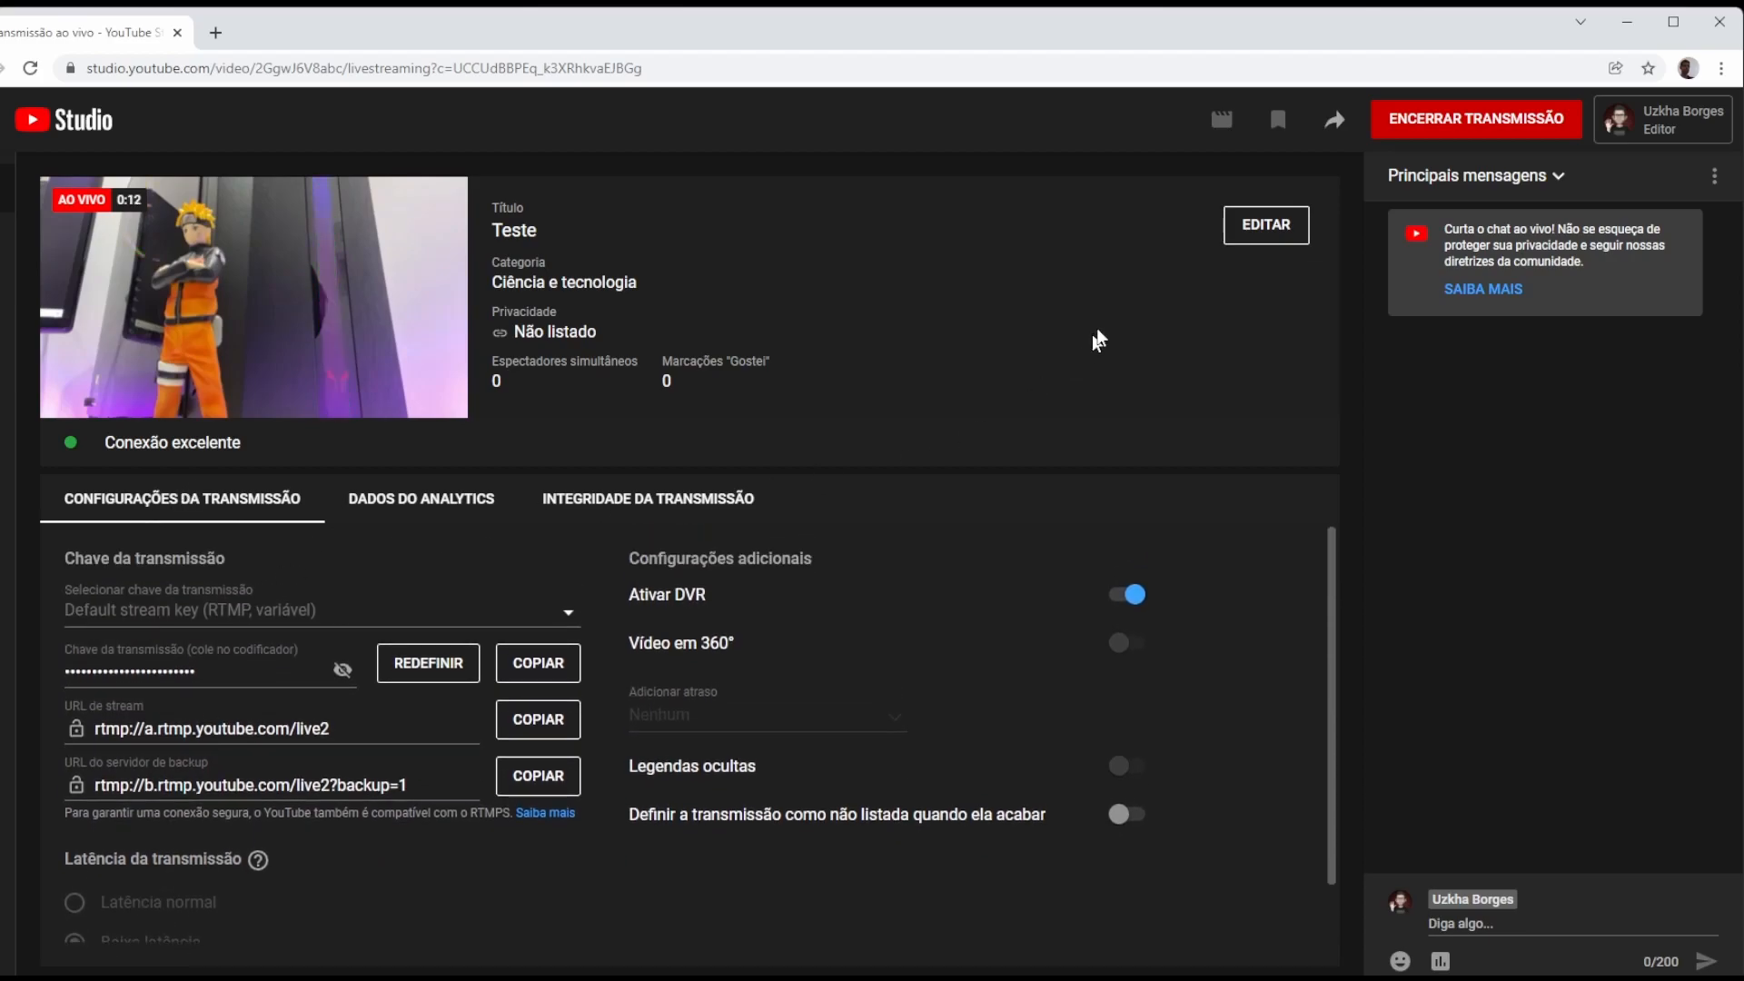
left_click(421, 498)
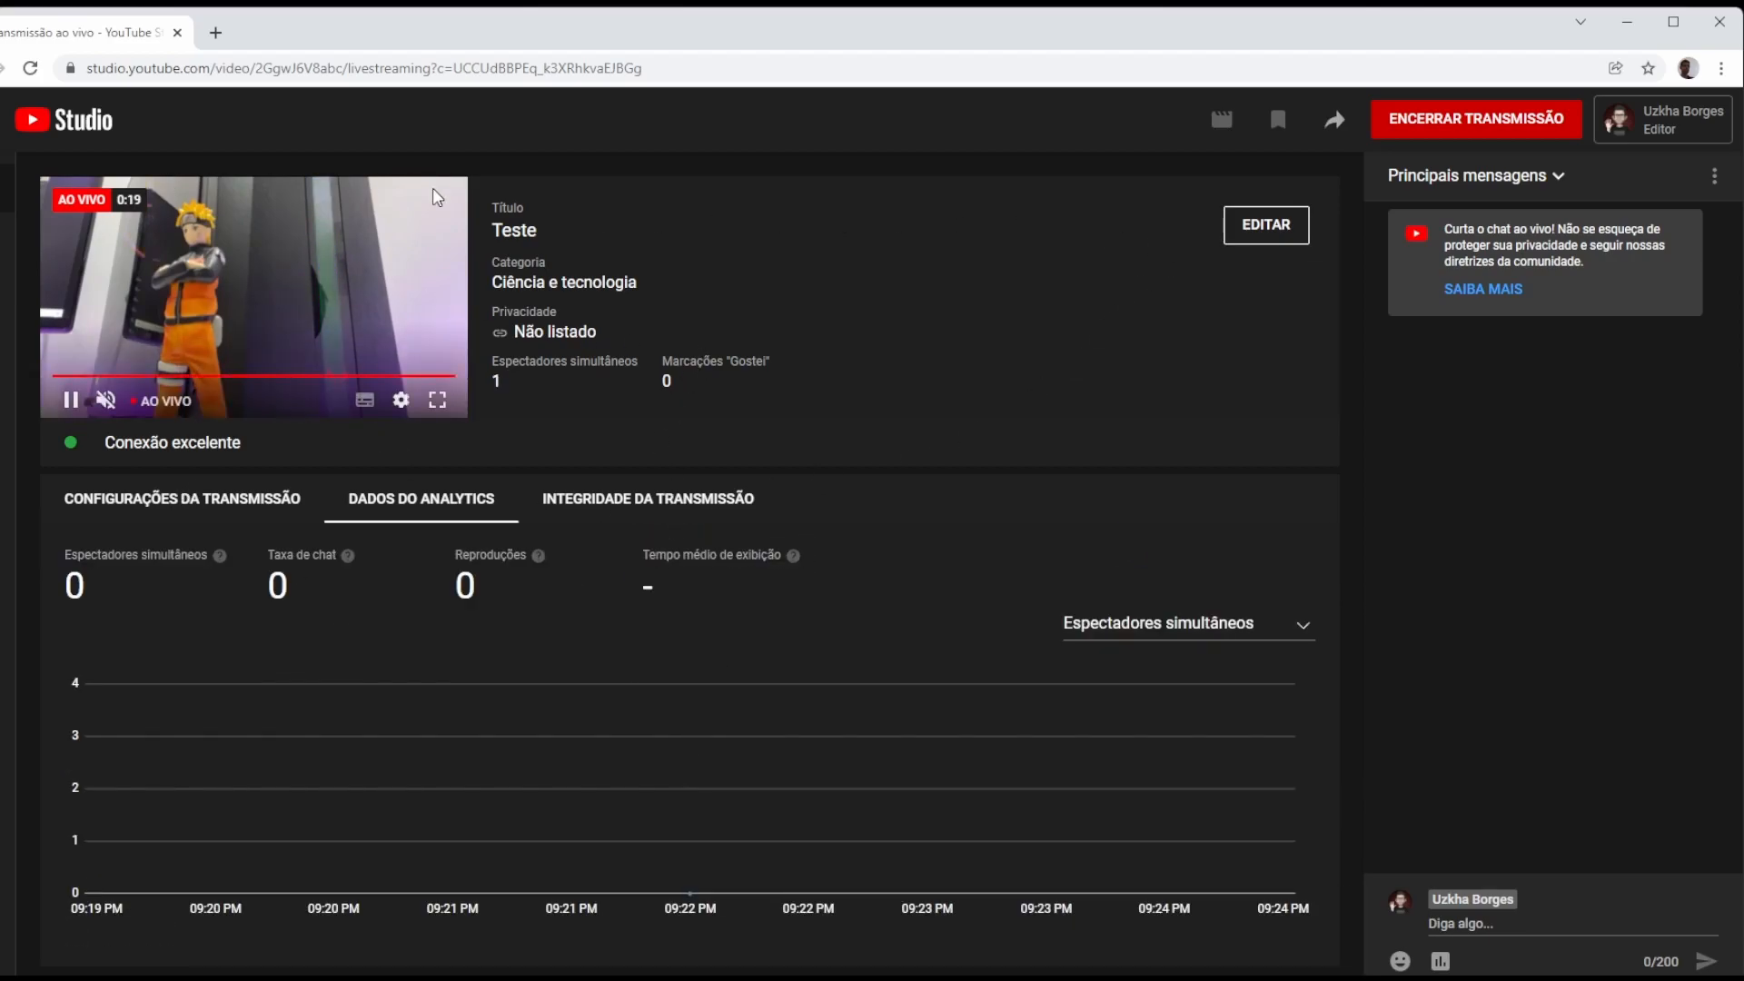
Return to OBS Studio, preview Cena 2 and Cena 3, and send Cena 1 to the live program output with the Esmaecer transition.
left_click(1100, 940)
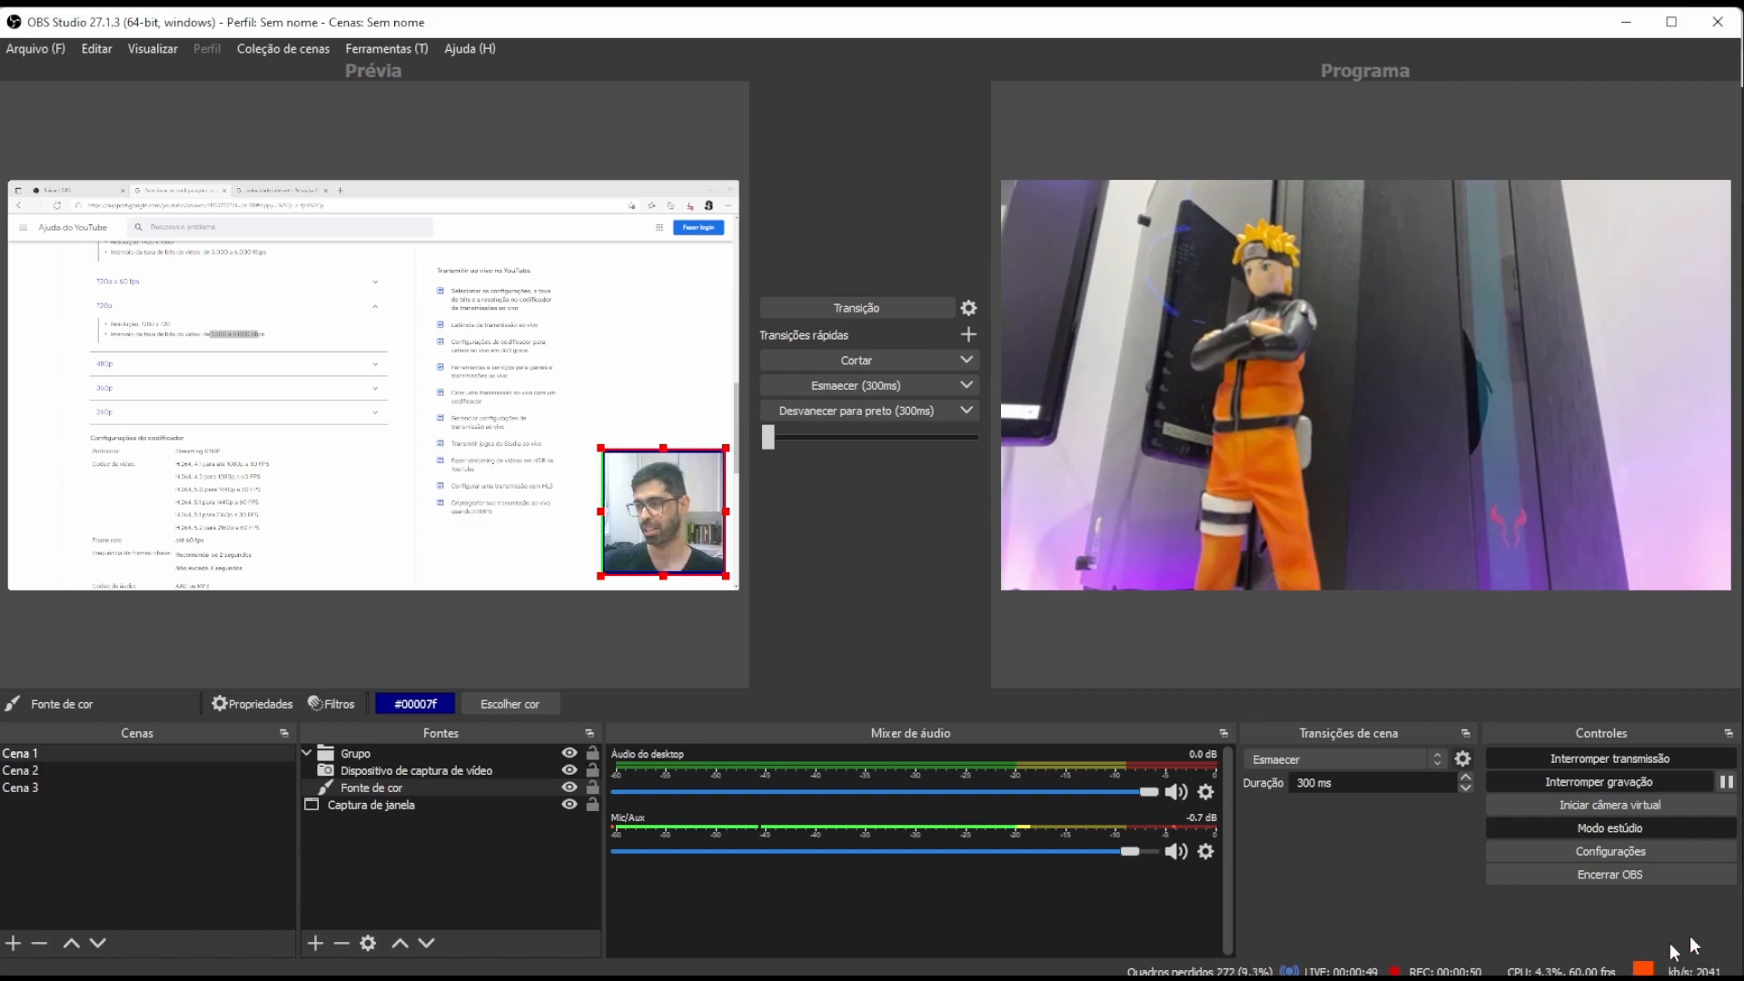
left_click(169, 770)
left_click(128, 787)
left_click(124, 772)
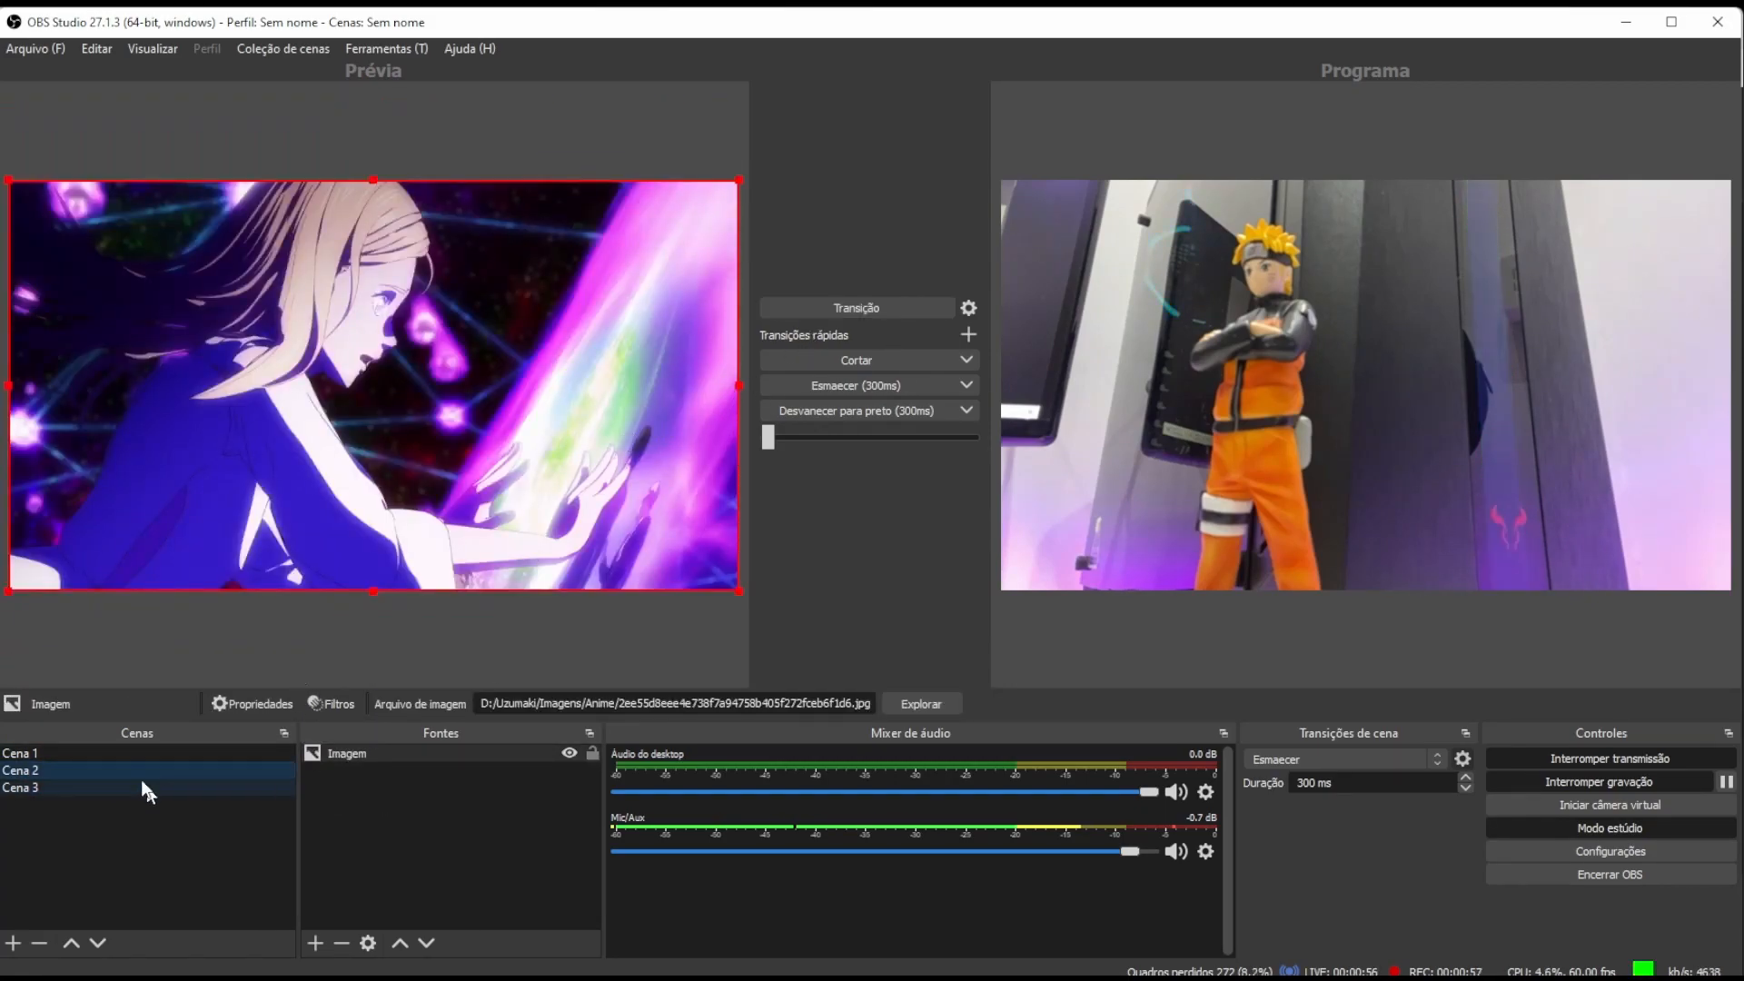
left_click(128, 787)
left_click(109, 753)
left_click(892, 307)
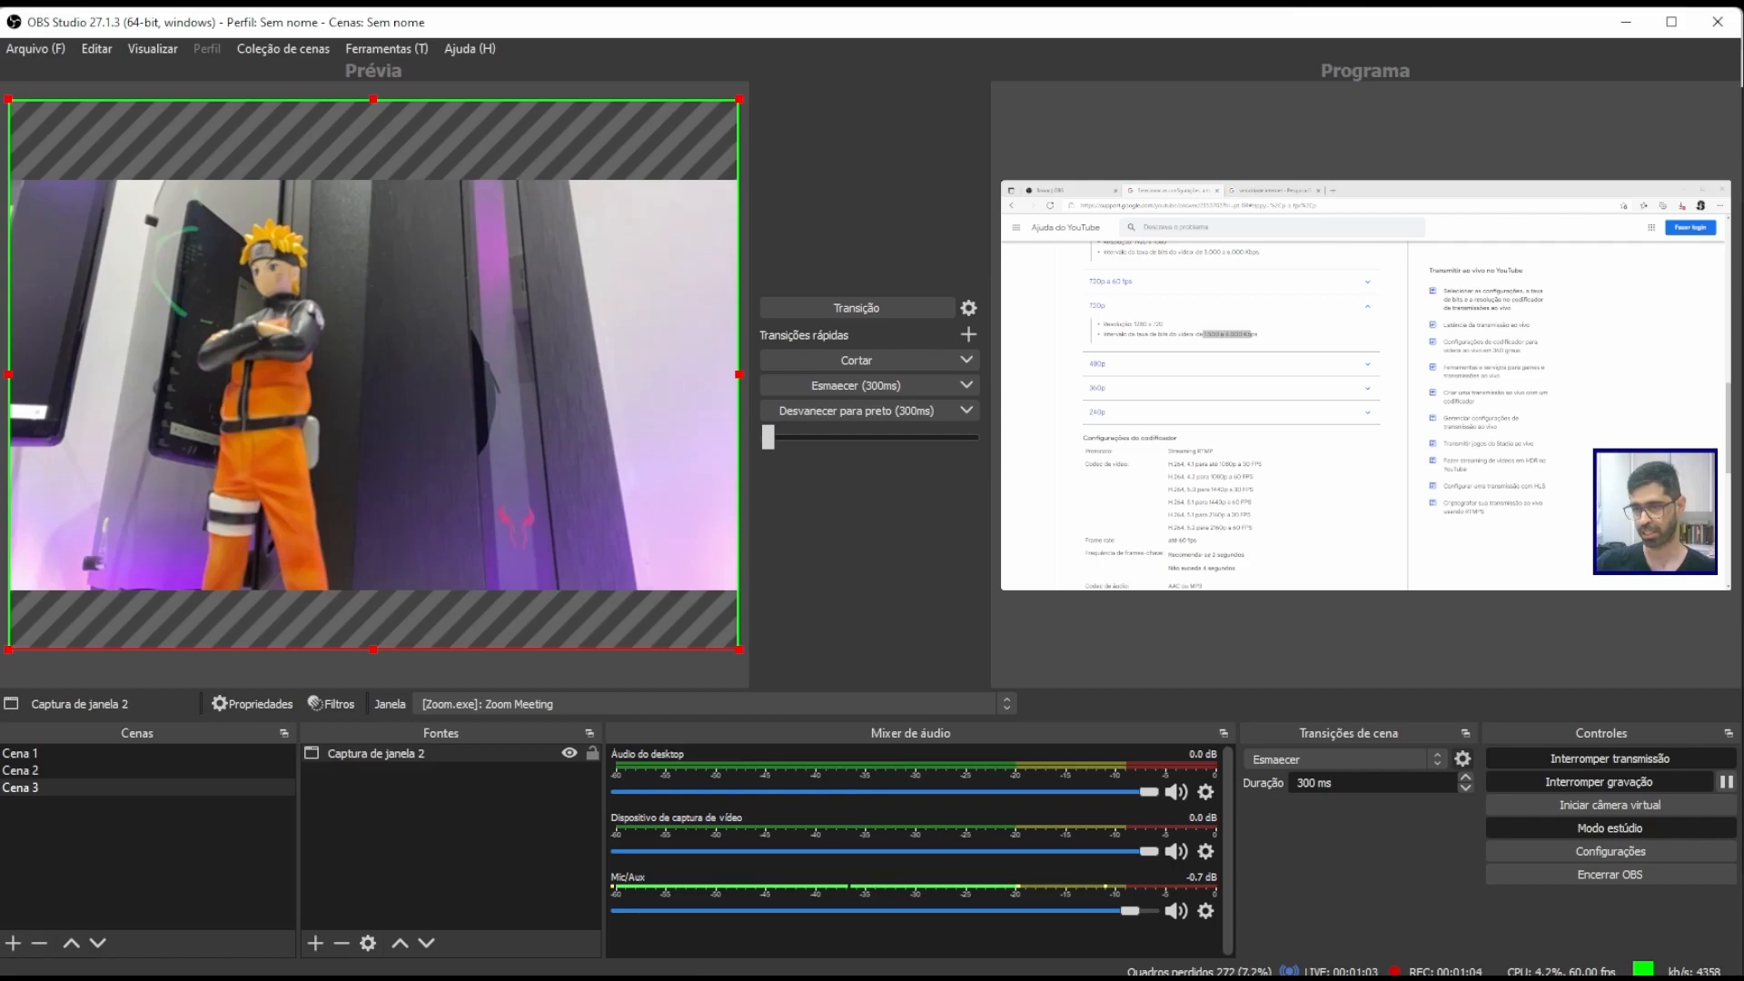
Check the live preview in YouTube Studio, return to OBS Studio and stop the transmission, confirming the interruption.
left_click(500, 936)
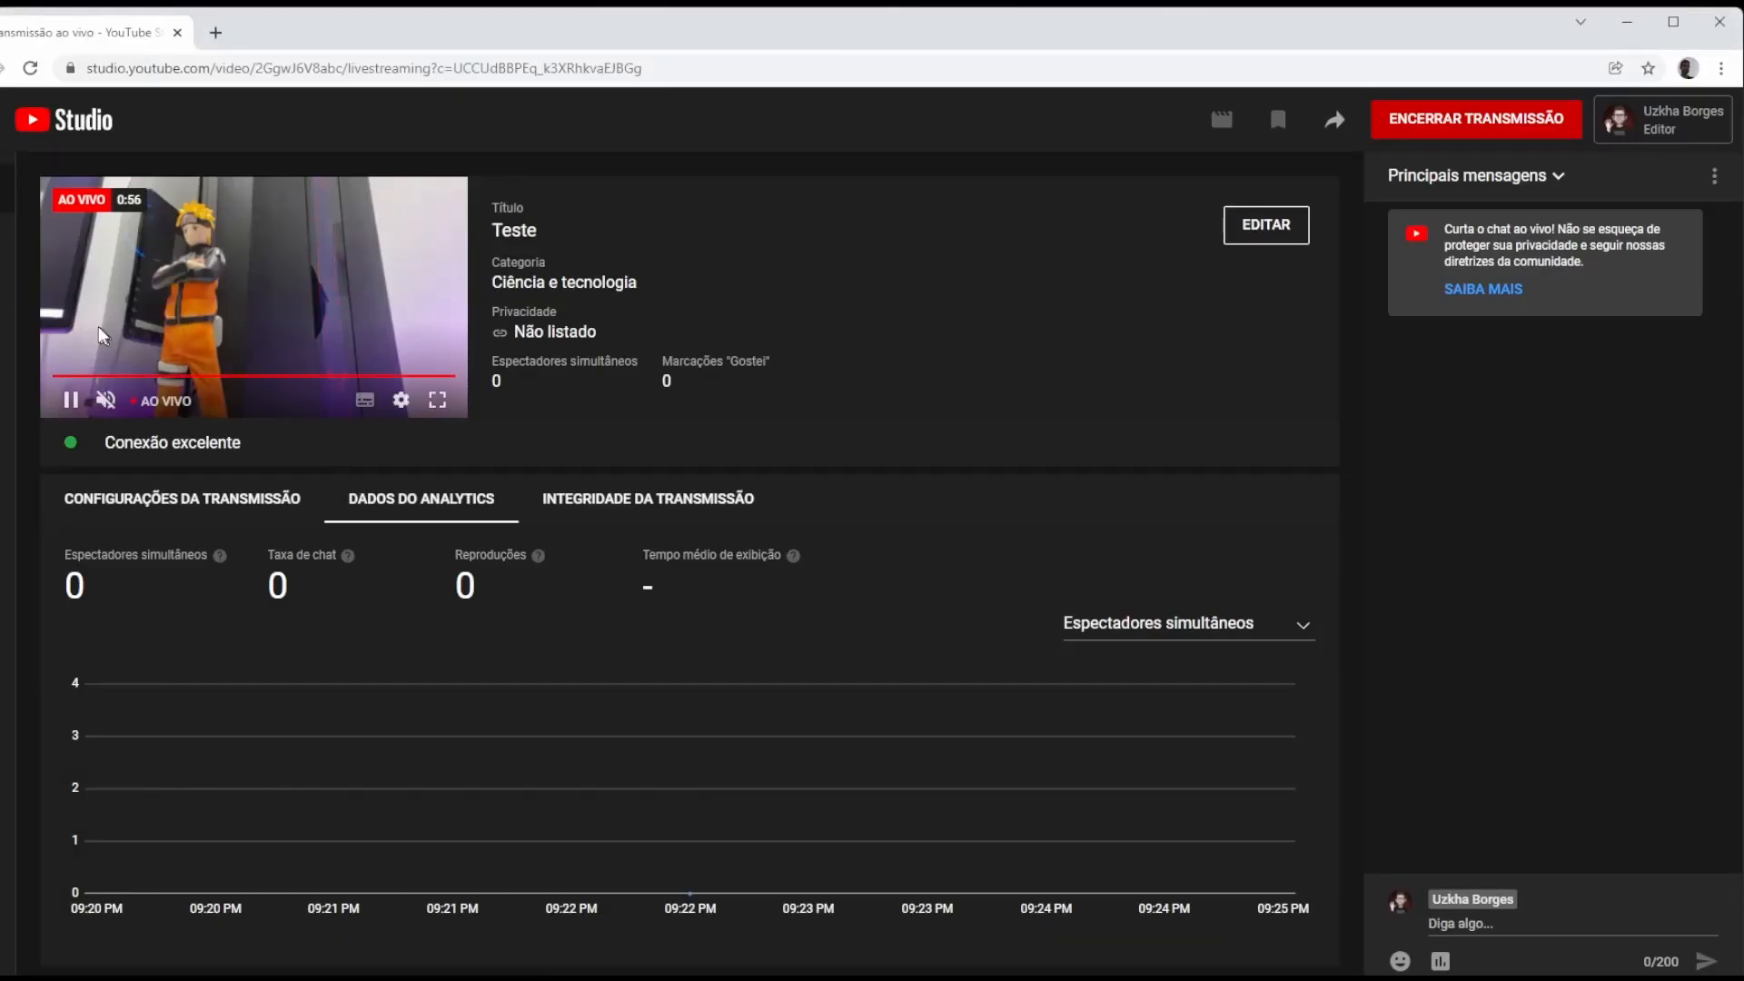
mouse_move(339, 341)
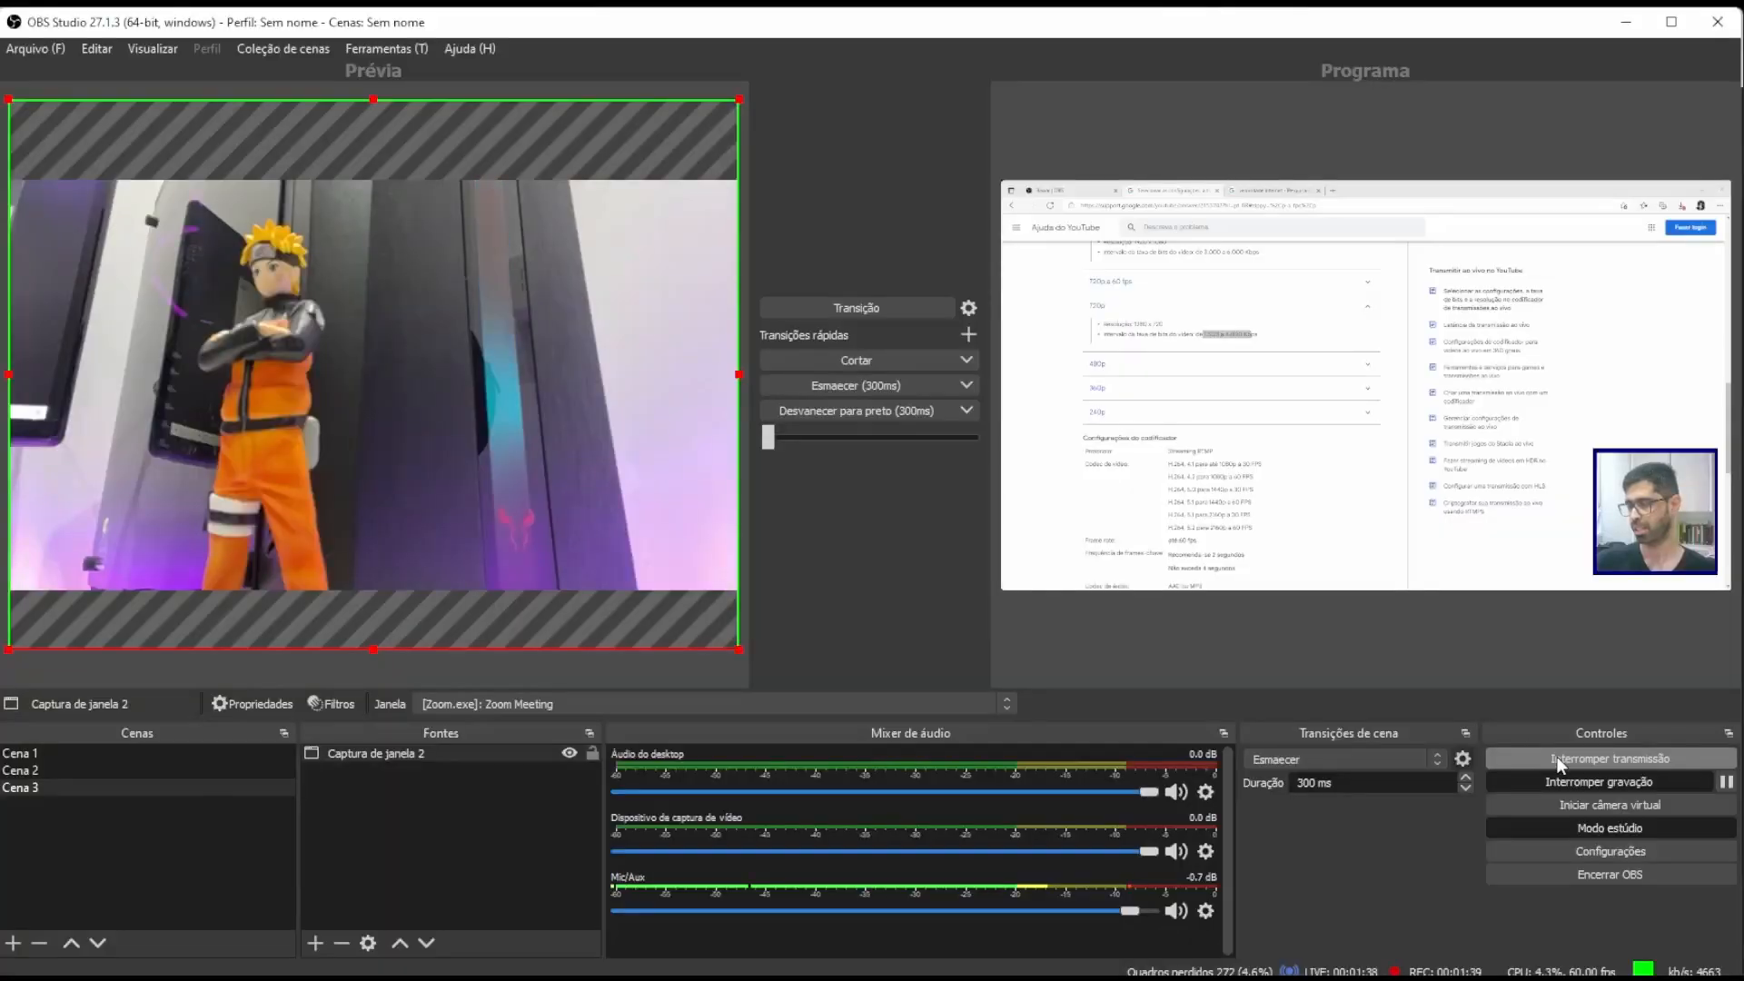
left_click(1610, 758)
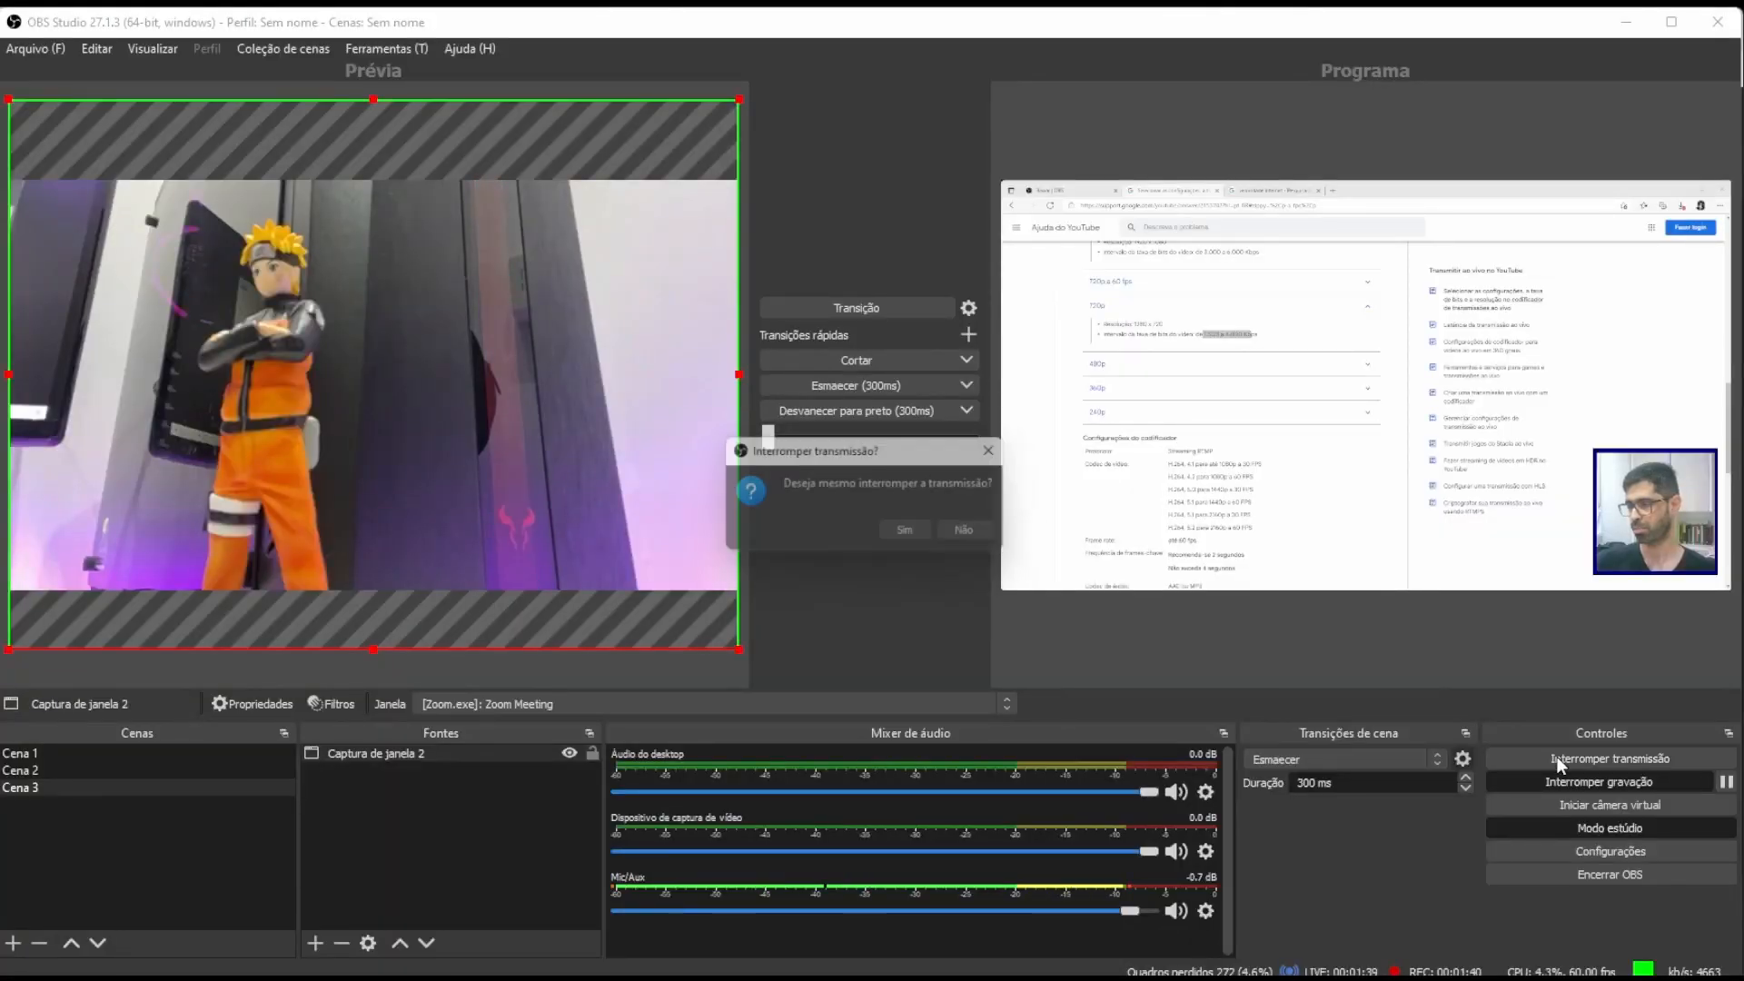
left_click(912, 535)
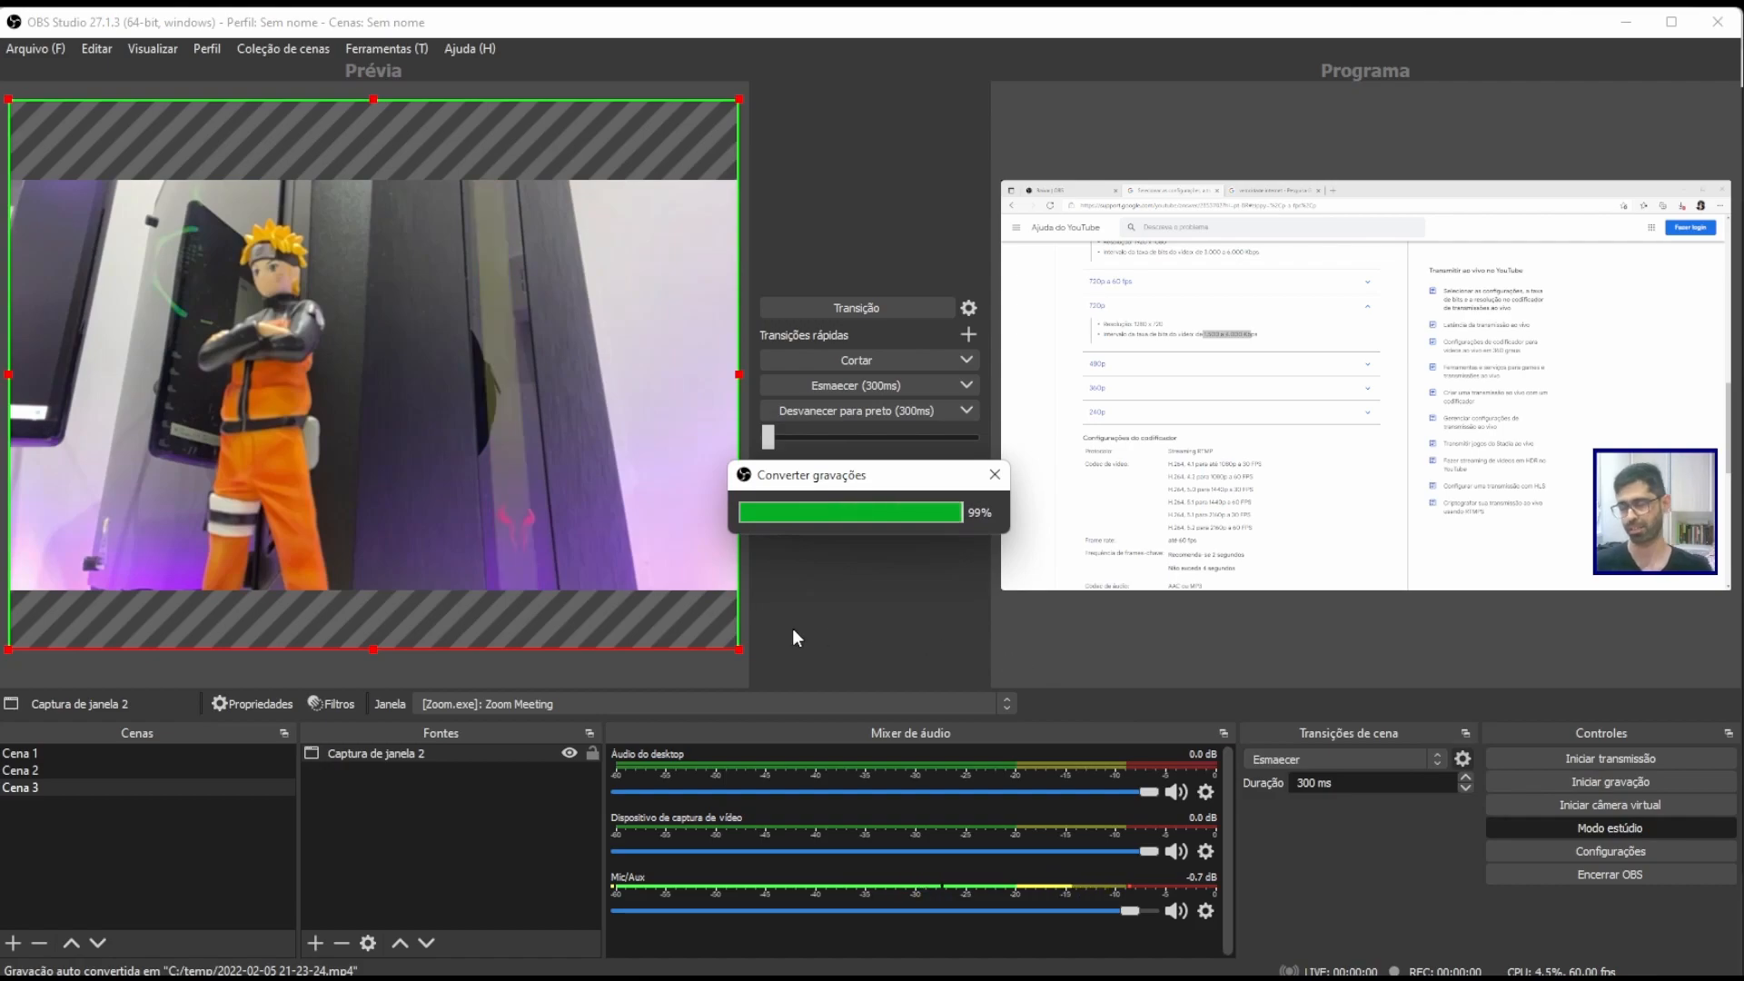